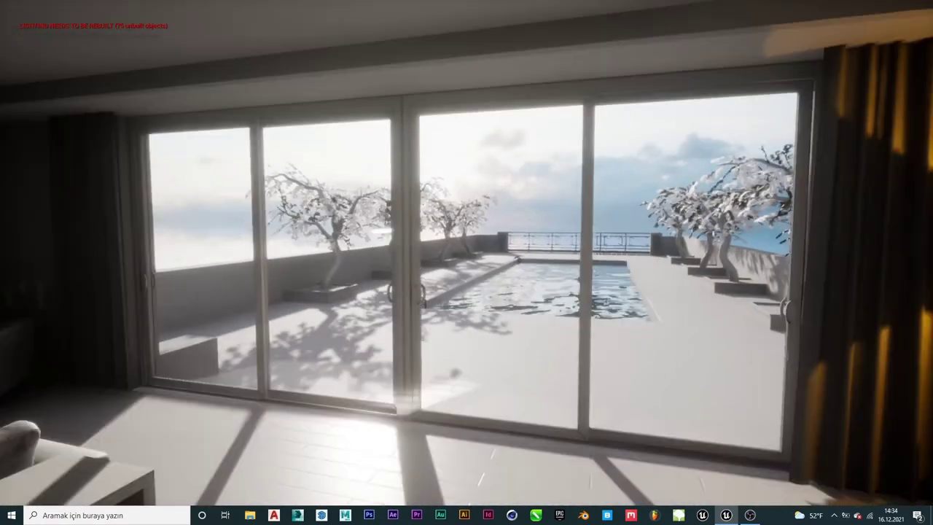
Stop the play session and return to the top-level Content folder
key("F11")
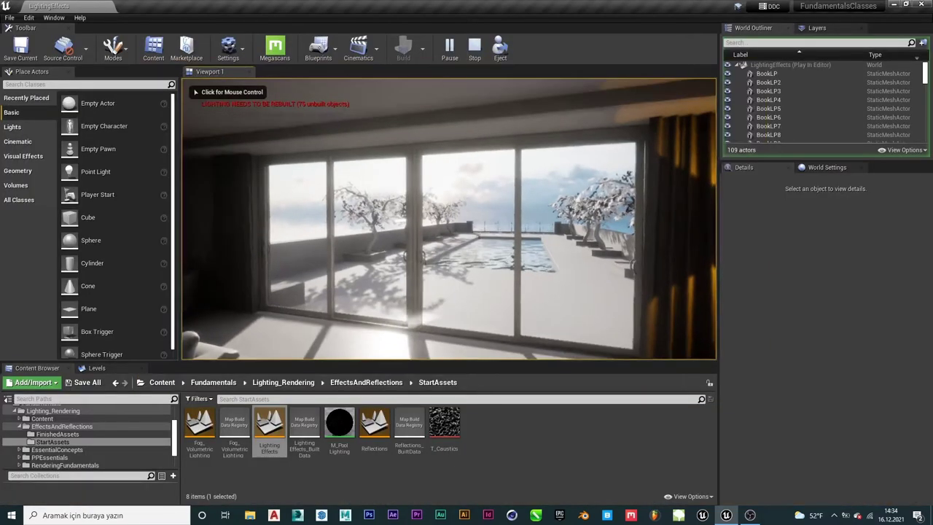
key("Escape")
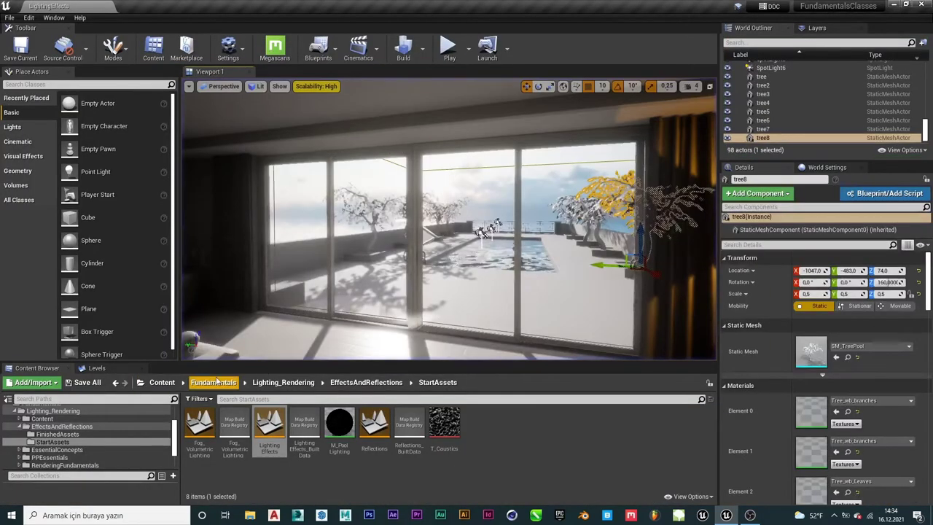
left_click(161, 382)
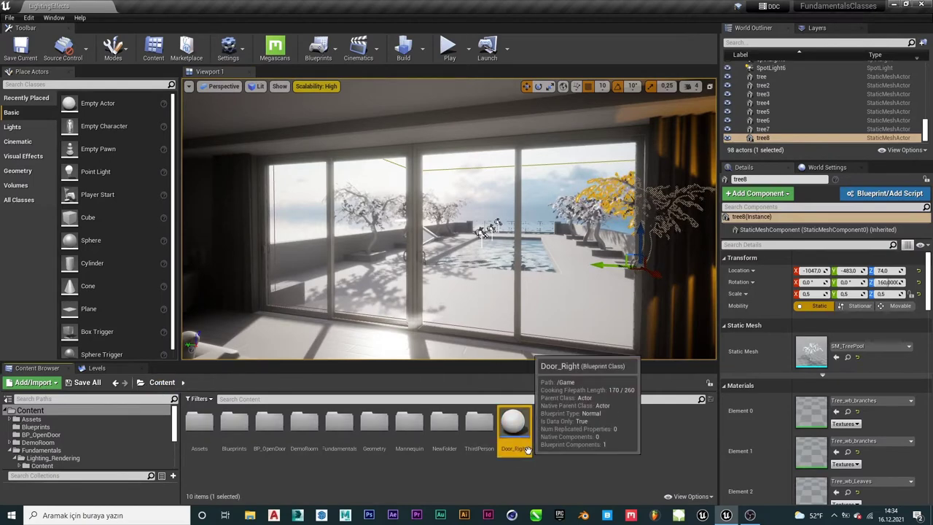
Move closer to the sliding glass doors and select the SM_SlidingDoors actor
left_click_drag(448, 241, 439, 191)
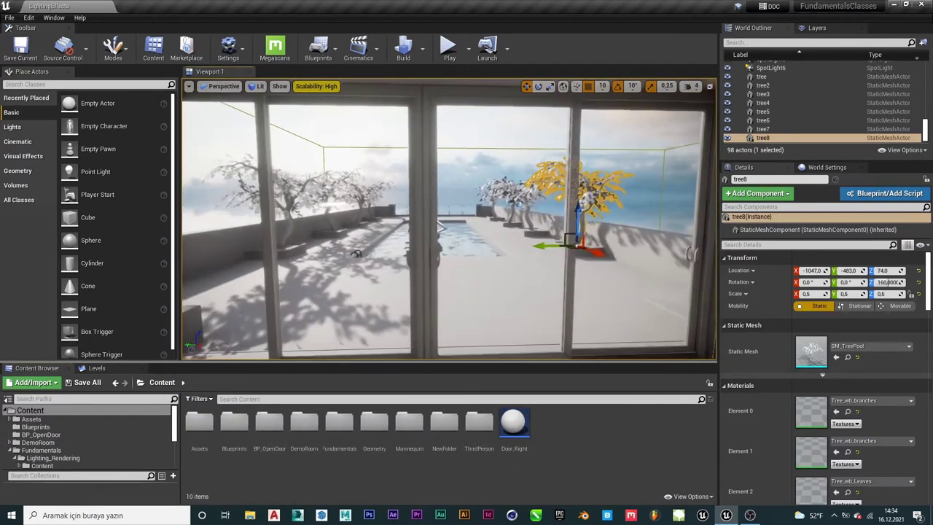
left_click(440, 195)
left_click(441, 219)
left_click(441, 222)
left_click(441, 224)
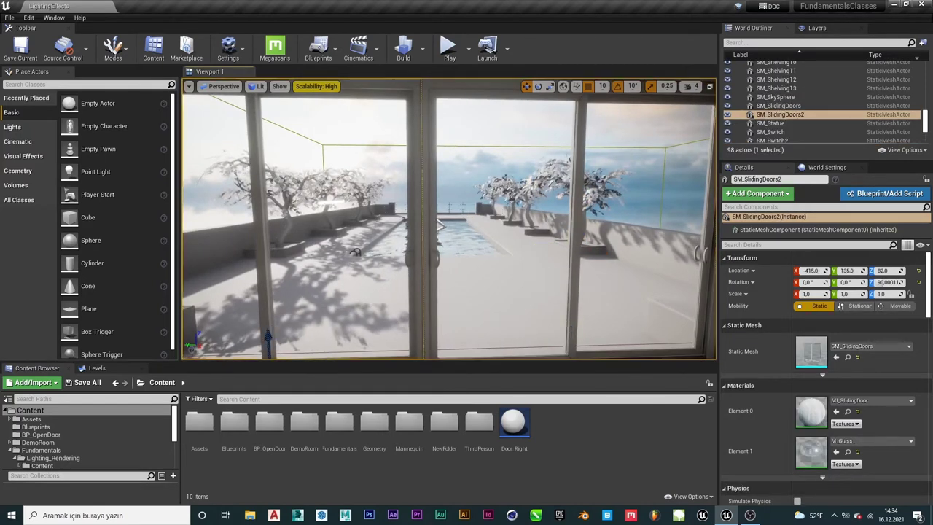
left_click(537, 260)
right_click(586, 435)
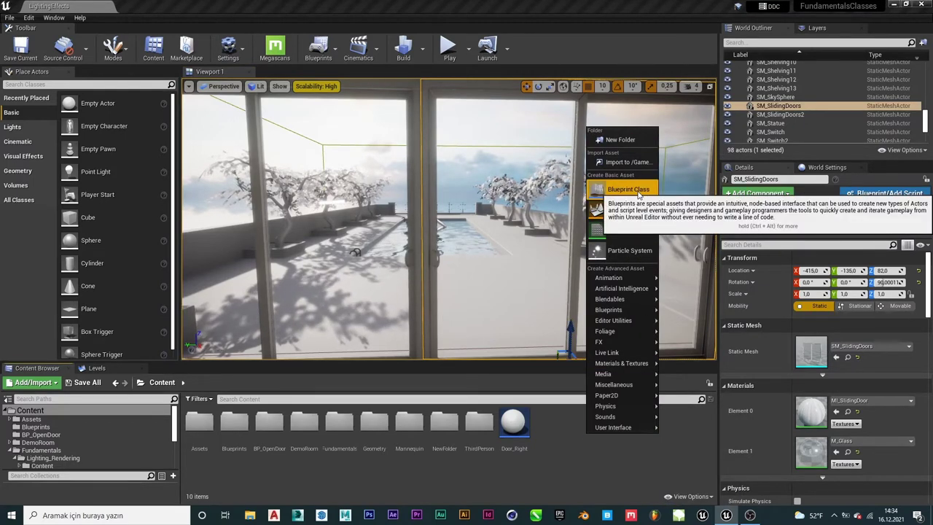
Create an Actor Blueprint class named BP_AutoDoor in Content and open it
left_click(638, 191)
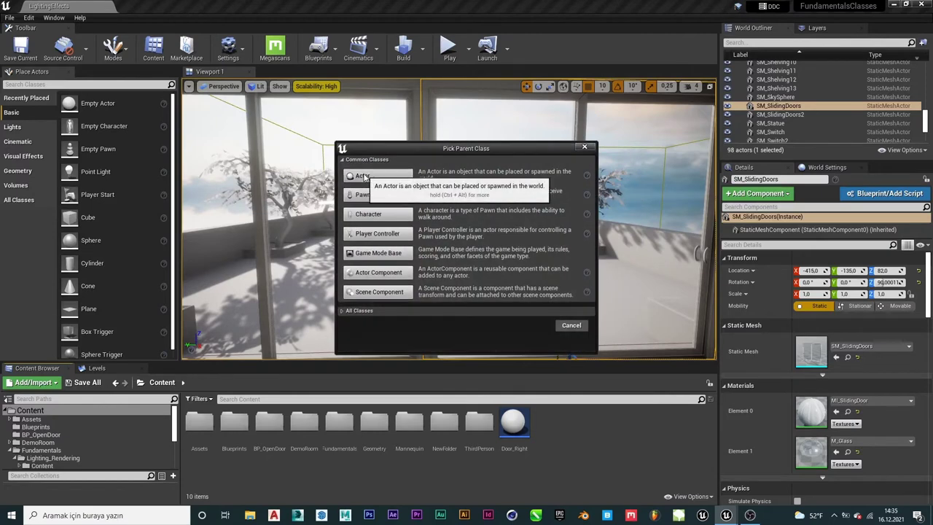
left_click(363, 177)
key("Caps_Lock")
type("B")
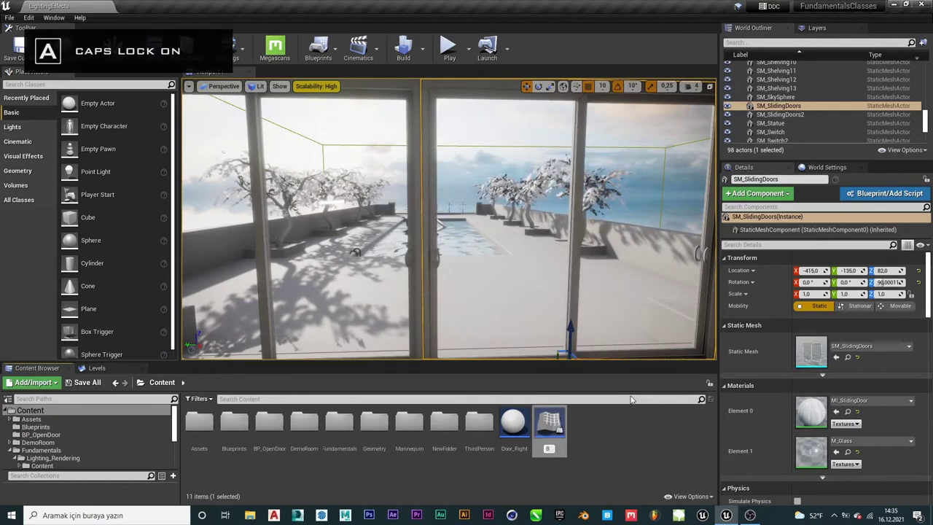
type("P_")
key("Caps_Lock")
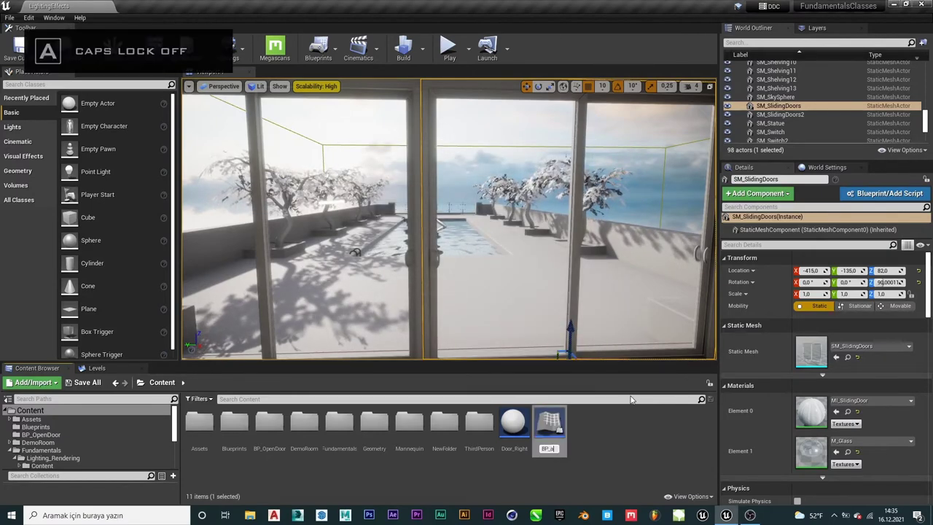
key("Caps_Lock")
type("a")
type("A")
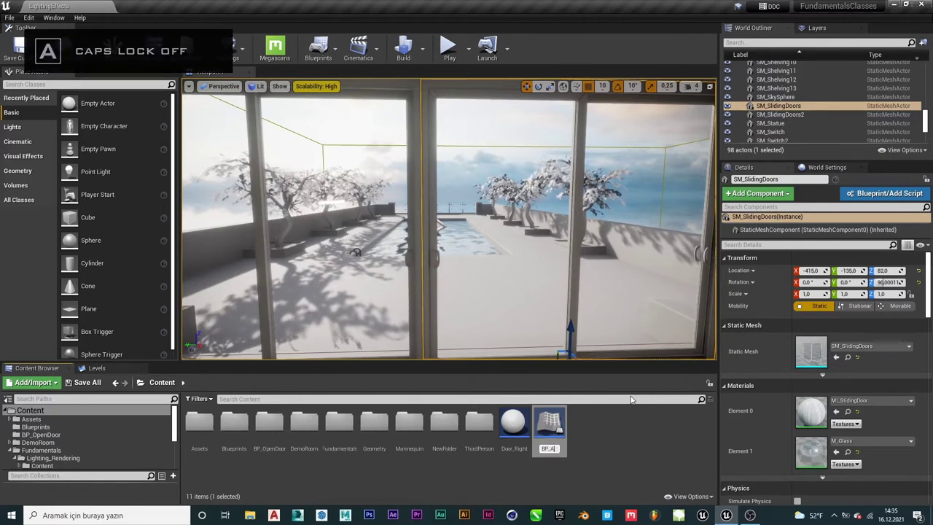
type("toDoor")
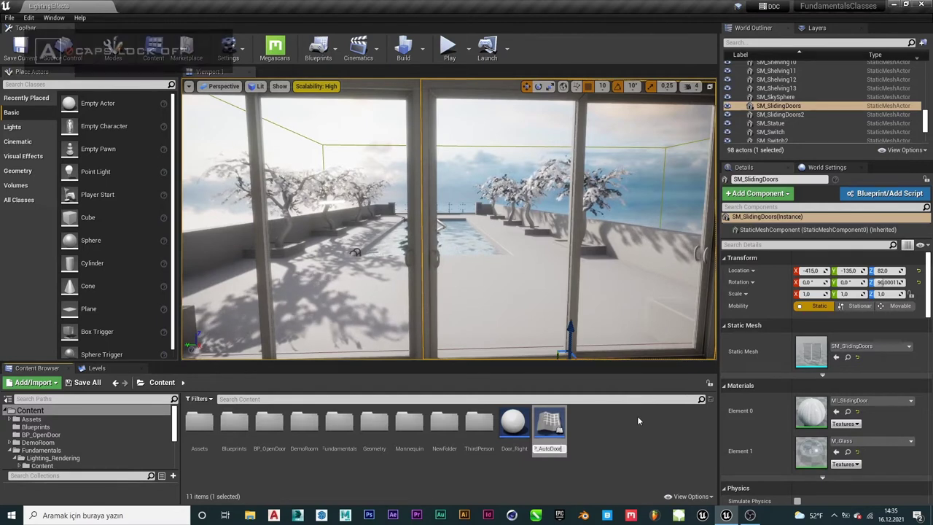
key("Return")
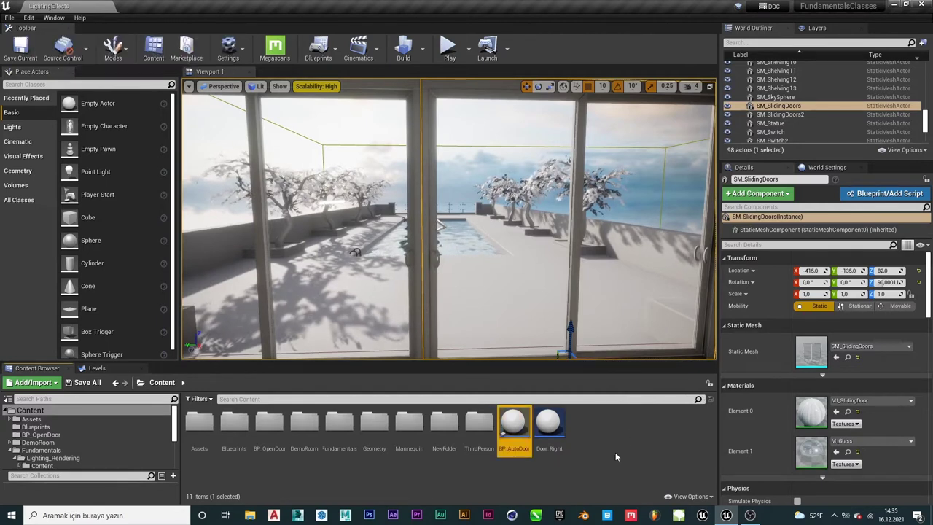
double_click(508, 420)
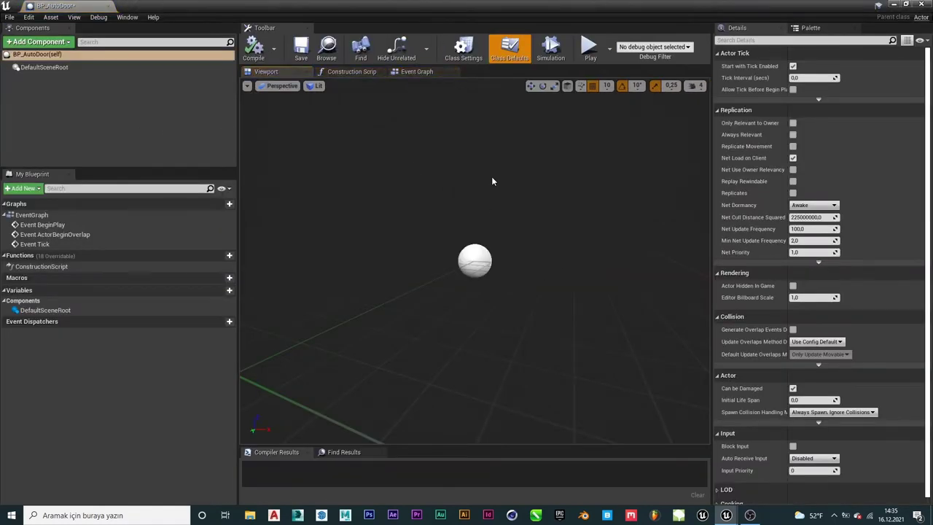
Add a Static Mesh component under DefaultSceneRoot in BP_AutoDoor
left_click(113, 87)
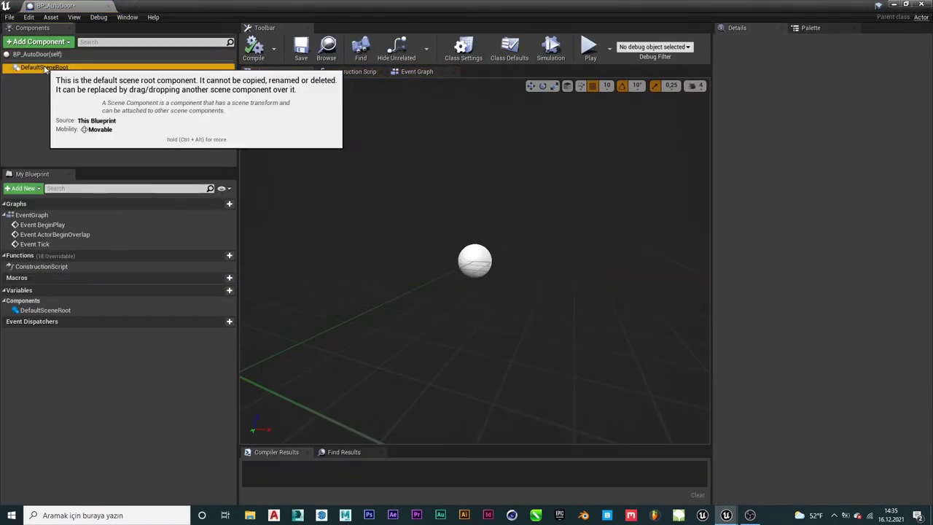
left_click(44, 67)
left_click(49, 43)
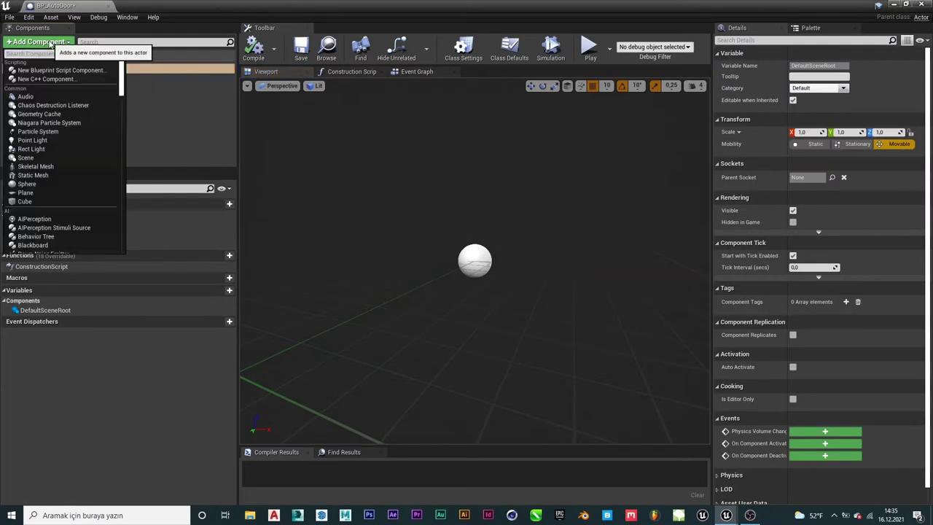
type("static")
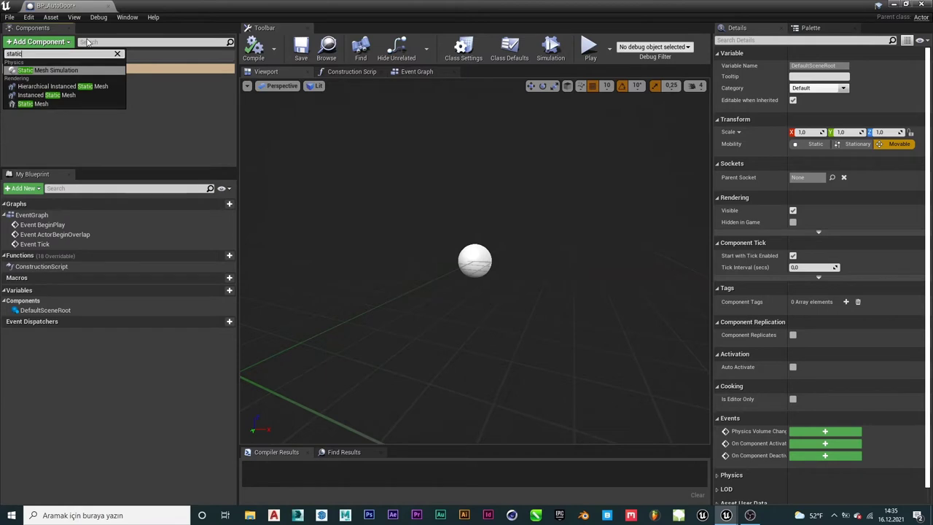
key("Down")
key("Down")
key("Down")
key("Down")
key("Return")
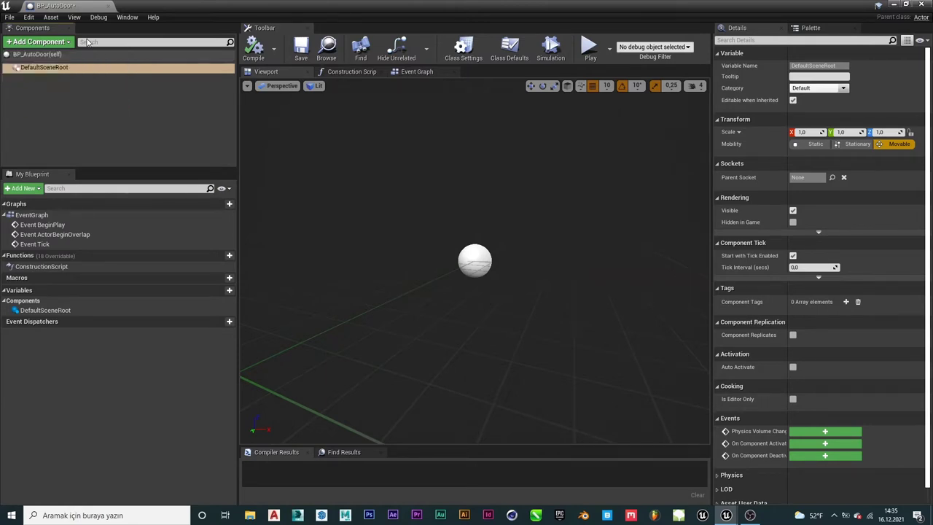
left_click(79, 121)
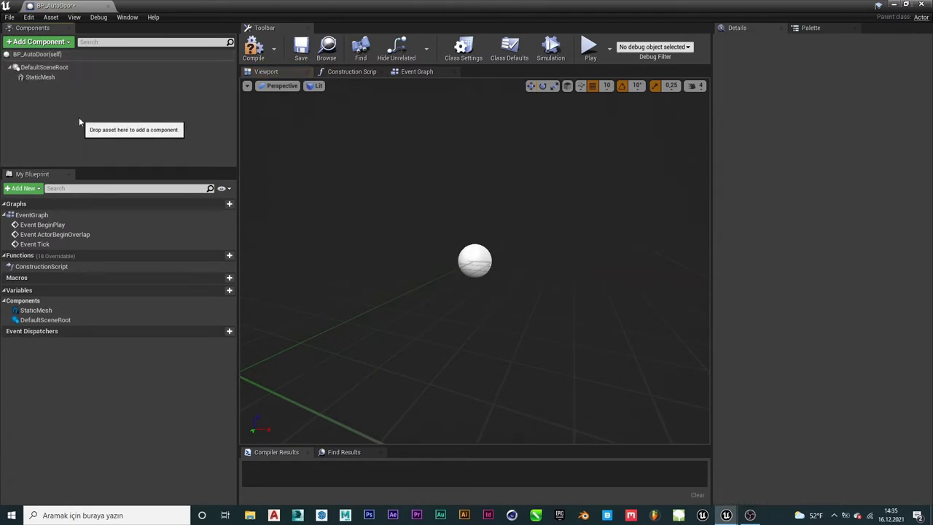
left_click(40, 76)
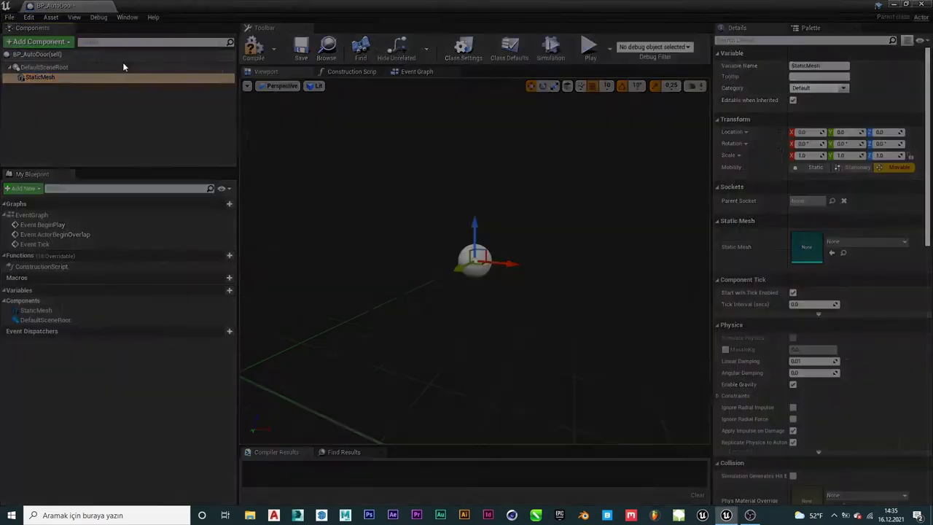
Switch between the LightingEffects level and the BP_AutoDoor Blueprint
left_click(51, 5)
left_click(157, 5)
left_click(81, 5)
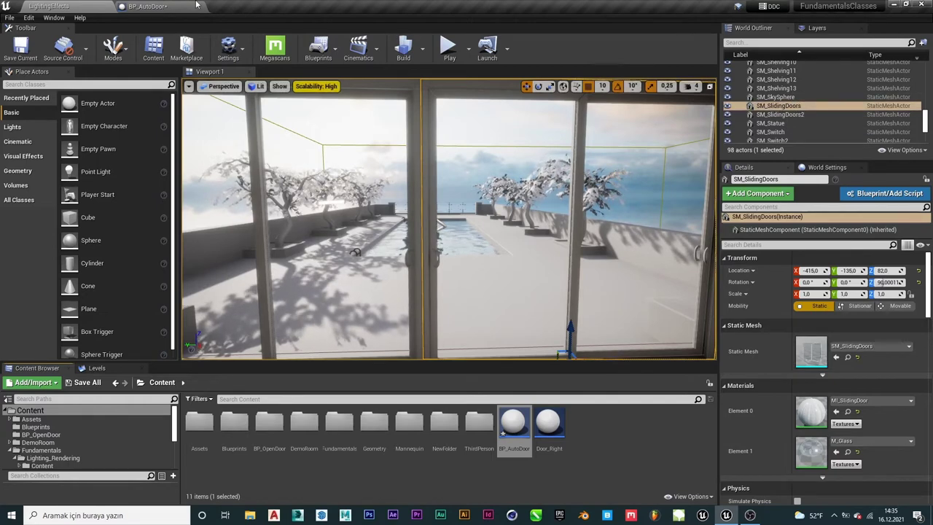
left_click(162, 6)
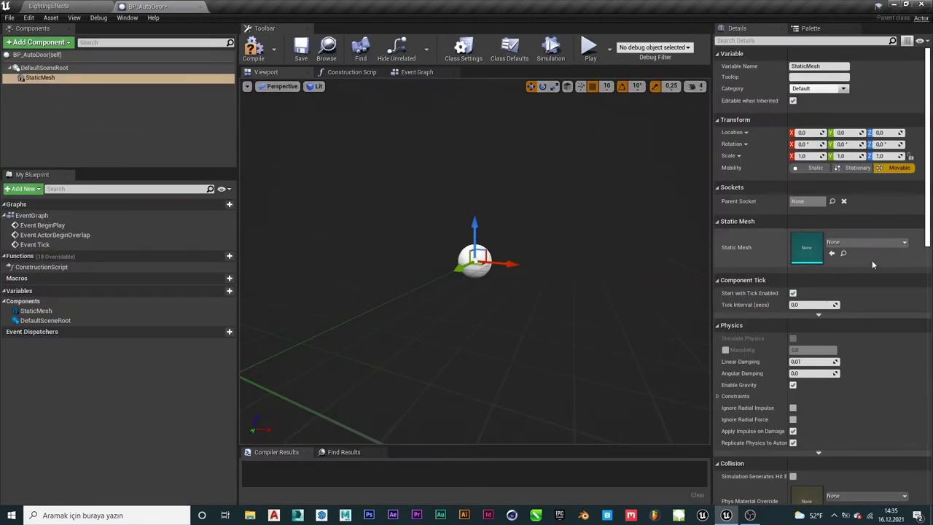
Assign the SM_SlidingDoors mesh to the StaticMesh component
left_click(858, 244)
key("Caps_Lock")
type("m_")
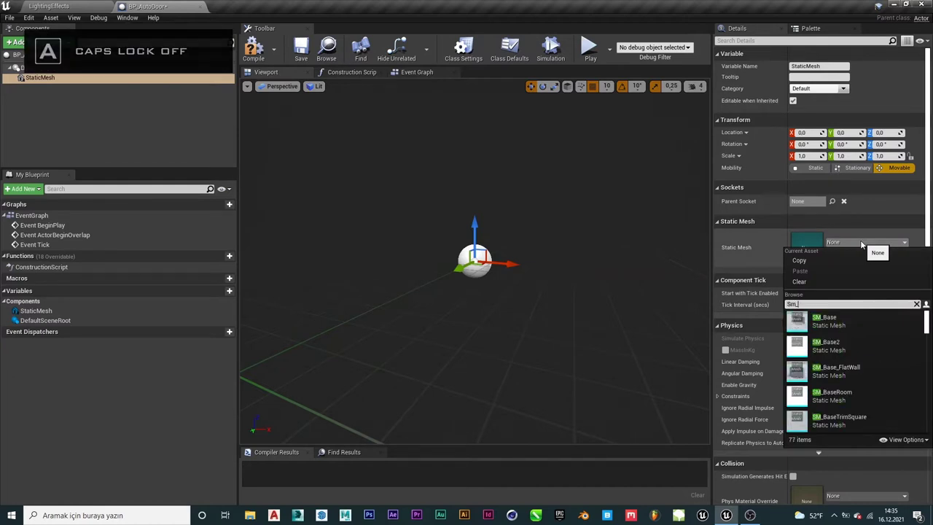
type("sli")
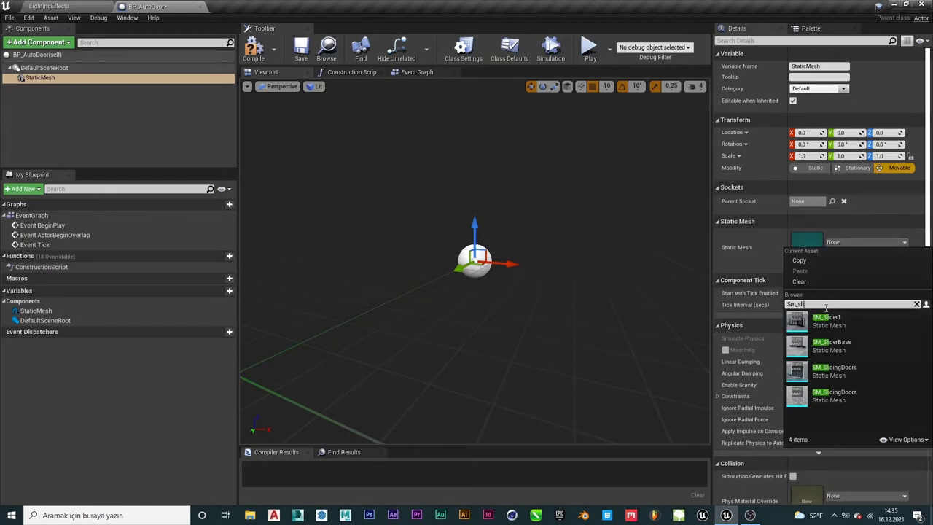
left_click(865, 371)
right_click_drag(631, 264, 630, 264)
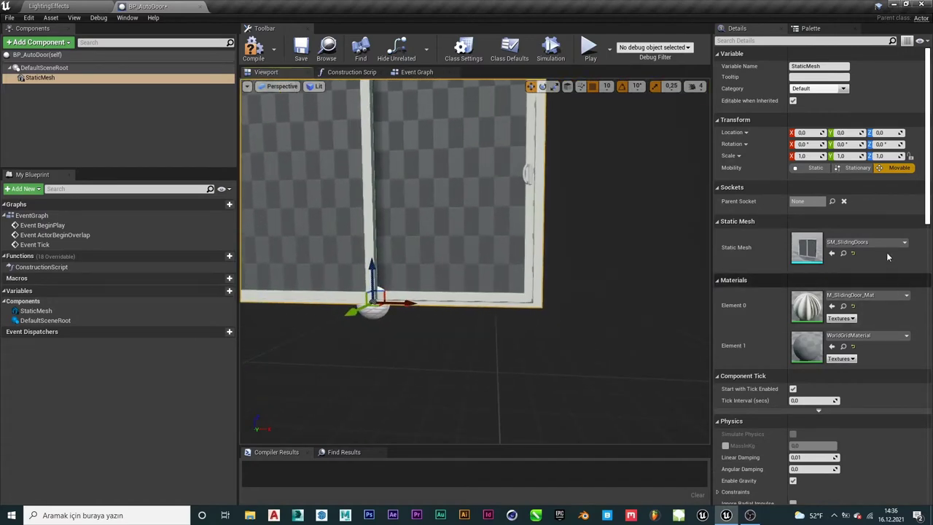
Swap to the glazed SM_SlidingDoors version and duplicate the component as StaticMesh1
left_click(882, 243)
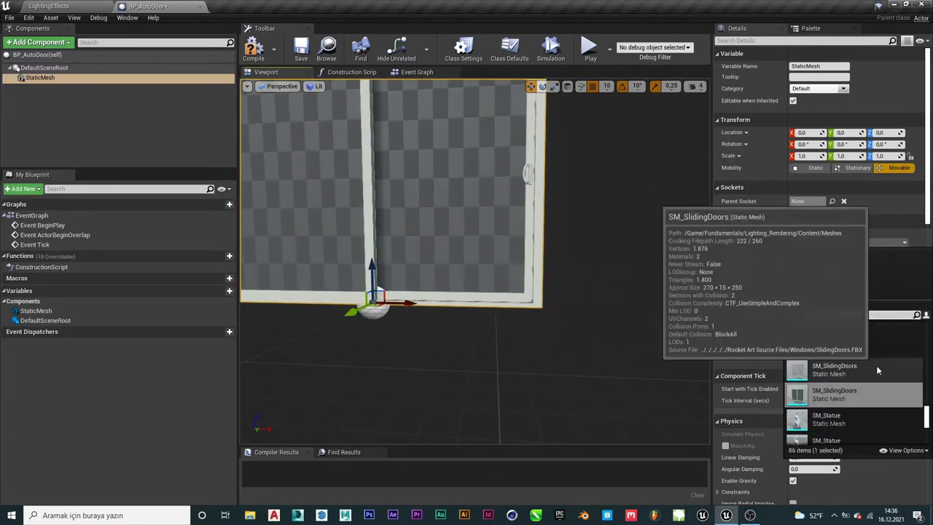
left_click(876, 365)
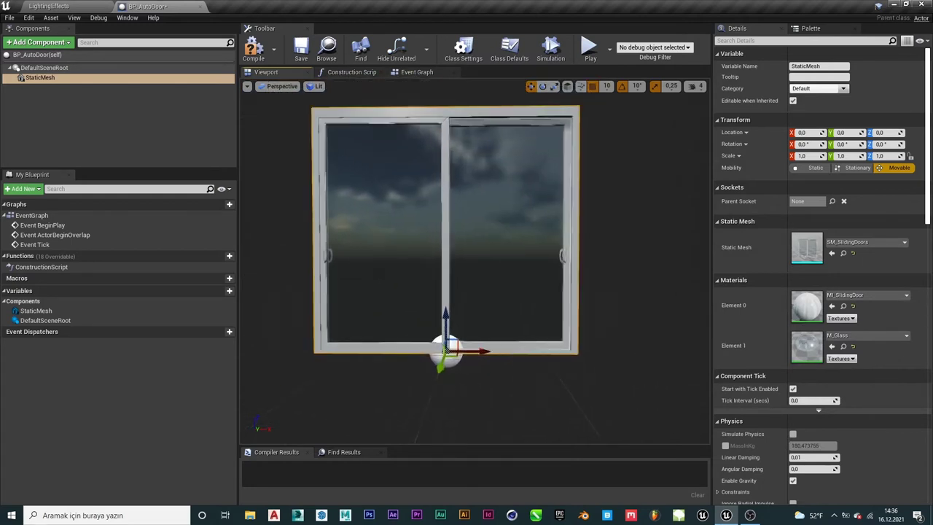
scroll(460, 232, "down", 3)
key("ctrl+w")
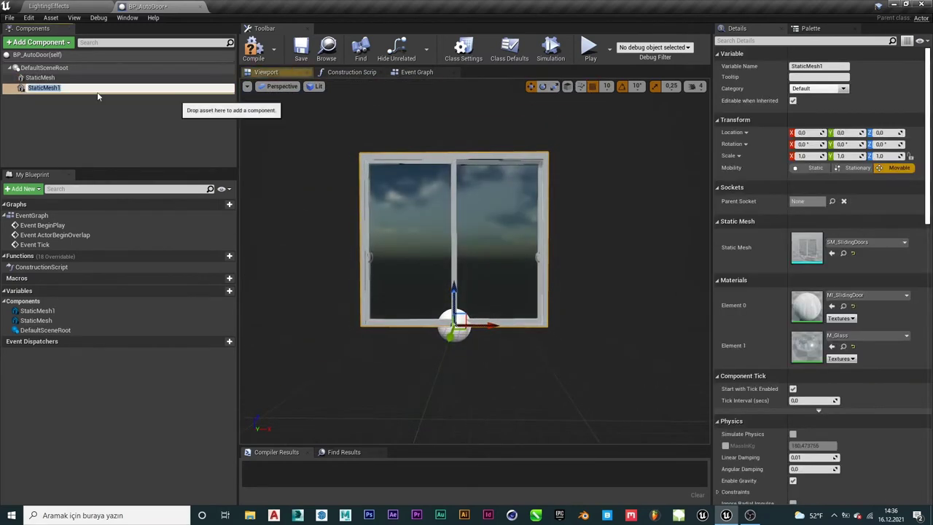
Slide StaticMesh1 to X 260 beside the first door panel
left_click(84, 109)
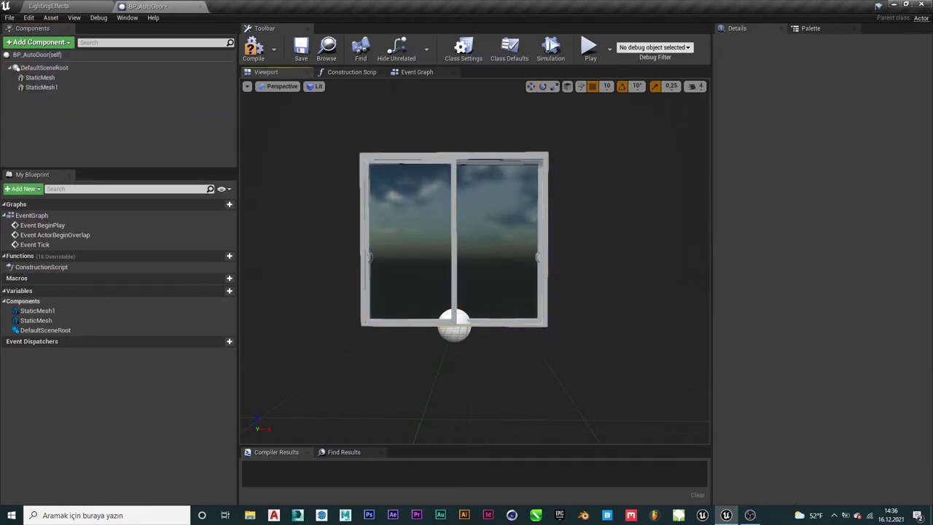
left_click(478, 315)
left_click_drag(474, 326, 312, 297)
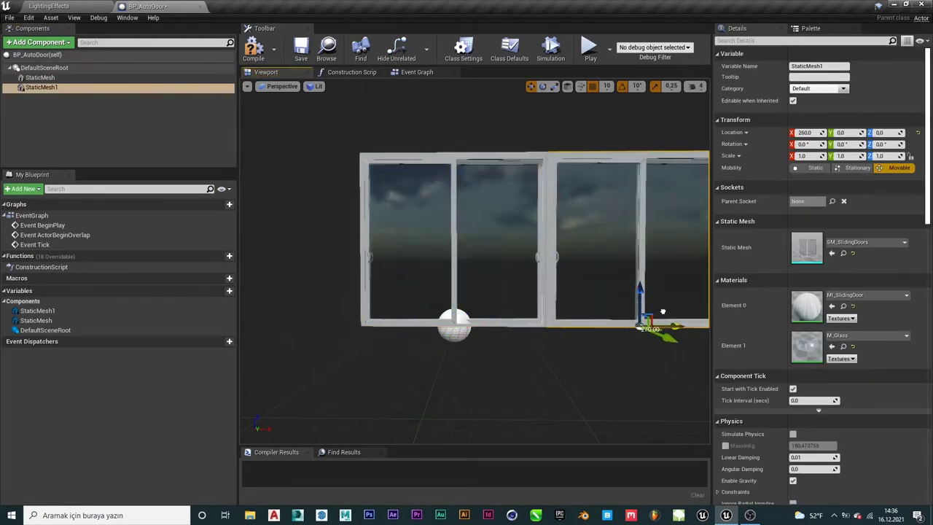
left_click_drag(312, 297, 659, 320)
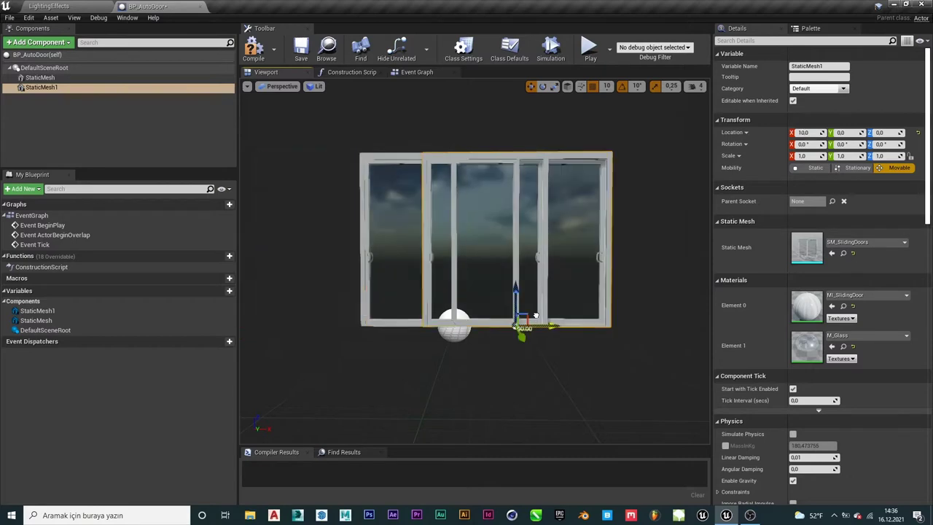
mouse_move(657, 311)
right_mouse_down()
mouse_move(627, 313)
mouse_move(642, 313)
mouse_move(650, 282)
right_mouse_up()
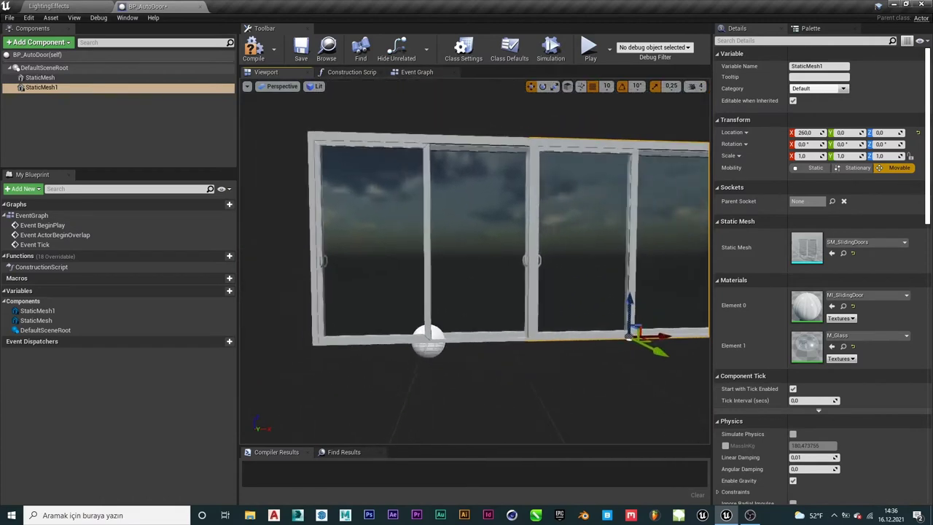
Frame the right door panel and open the SM_SlidingDoors mesh asset
left_click(482, 246)
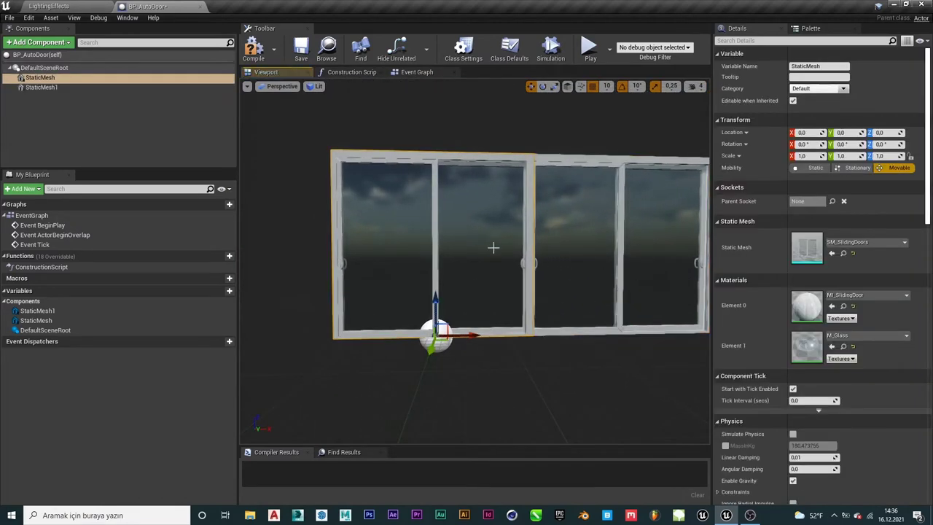
double_click(41, 86)
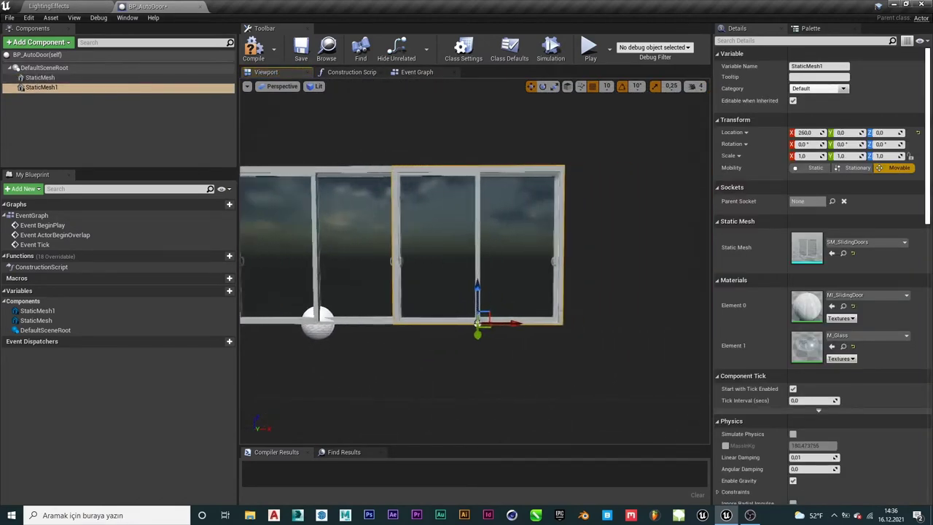
double_click(794, 254)
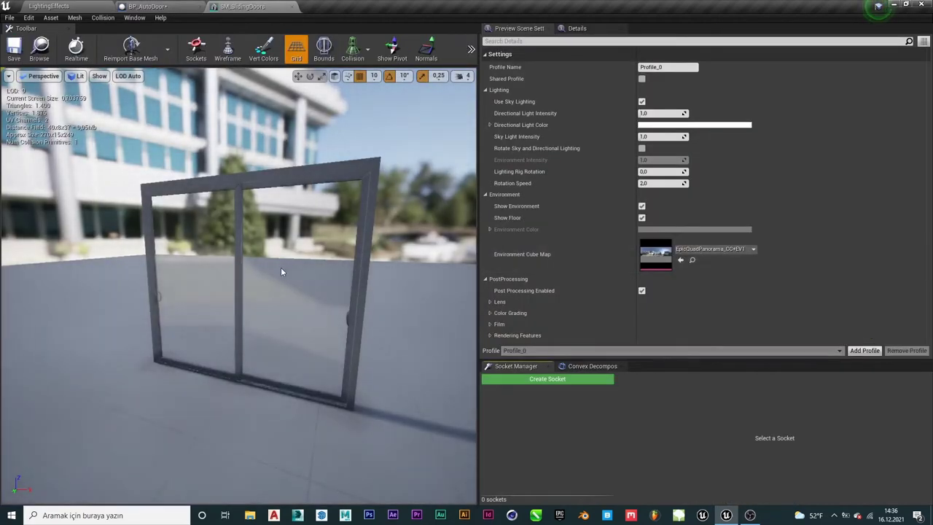
Preview SM_SlidingDoors in Reflections and Player Collision view modes, then return to Lit
left_click_drag(277, 270, 328, 277)
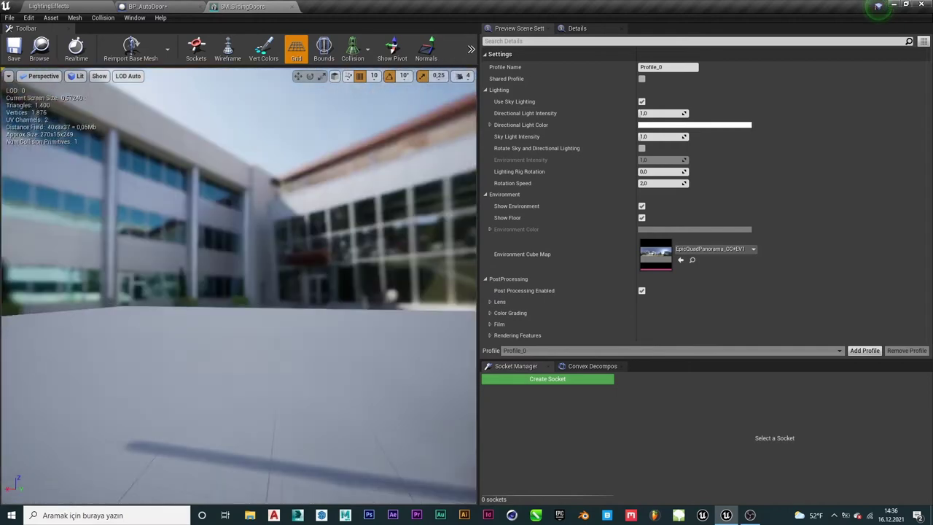
scroll(238, 284, "down", 2)
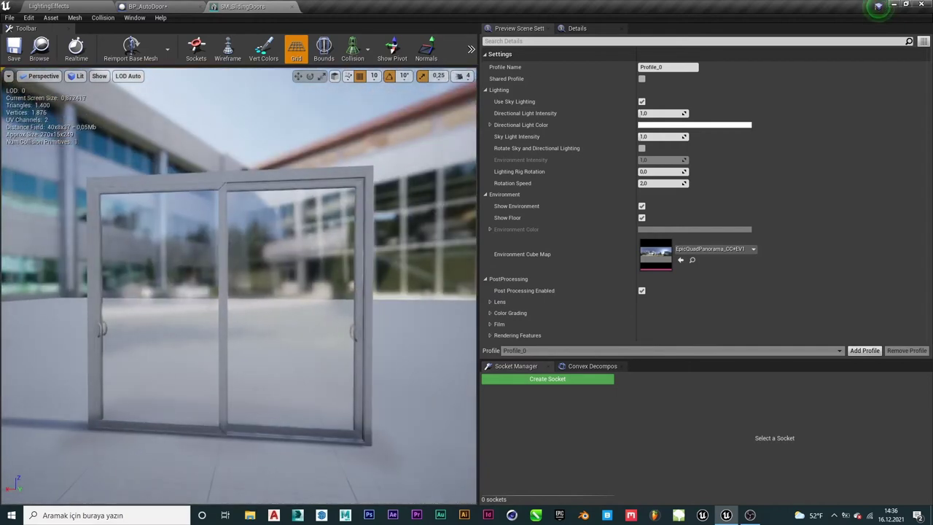
left_click(44, 76)
left_click(75, 76)
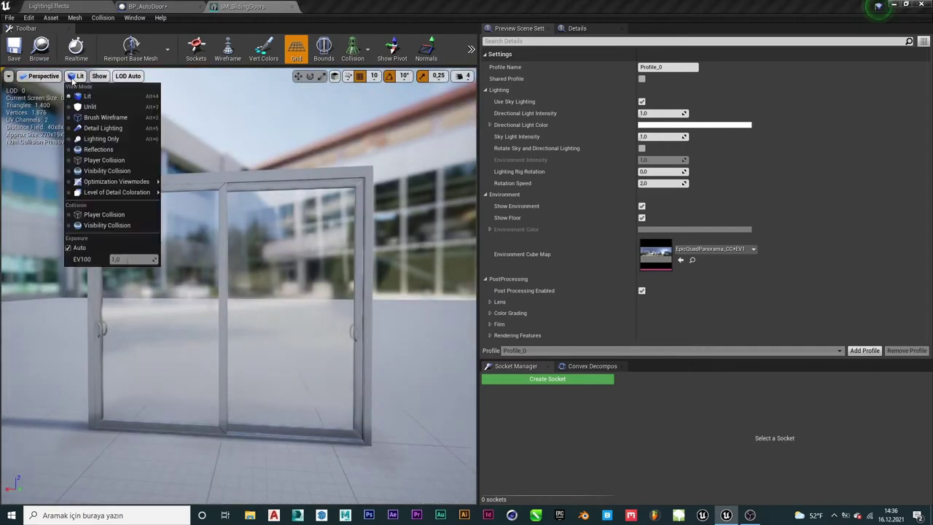
left_click(98, 149)
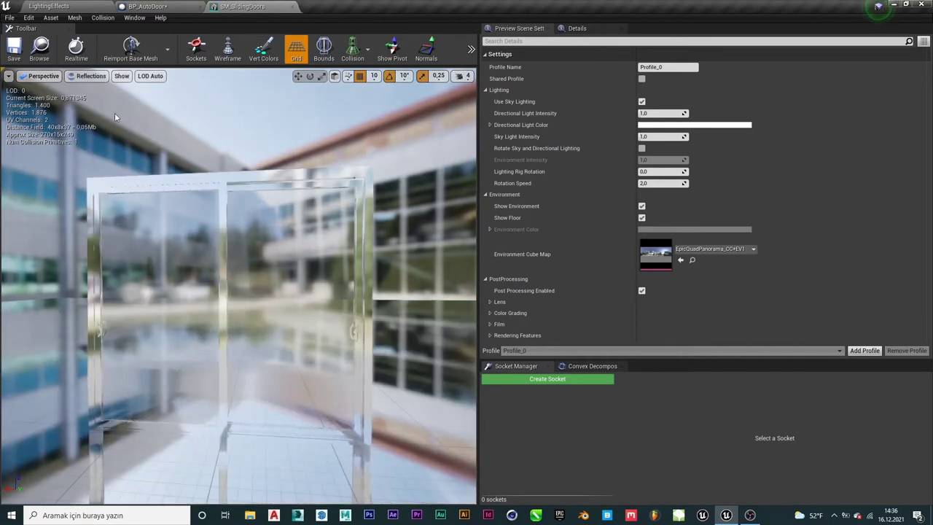
left_click(95, 75)
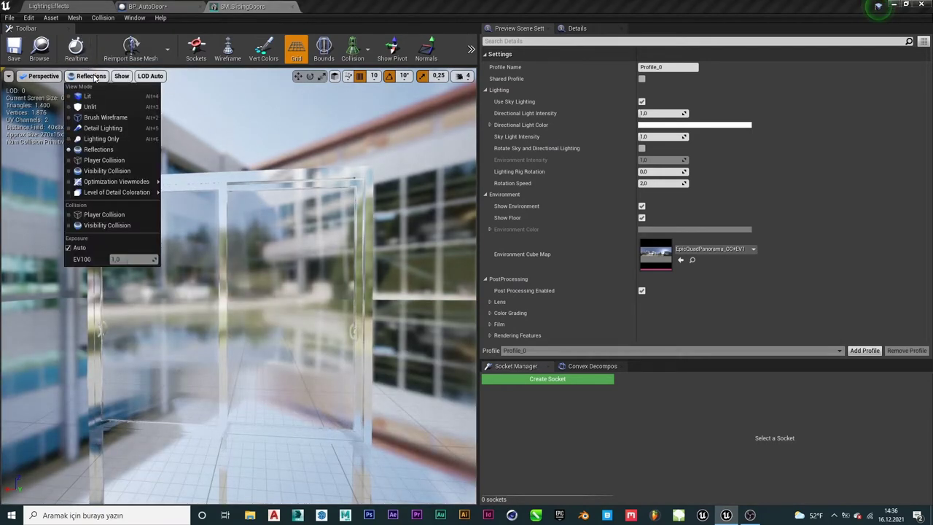
left_click(104, 160)
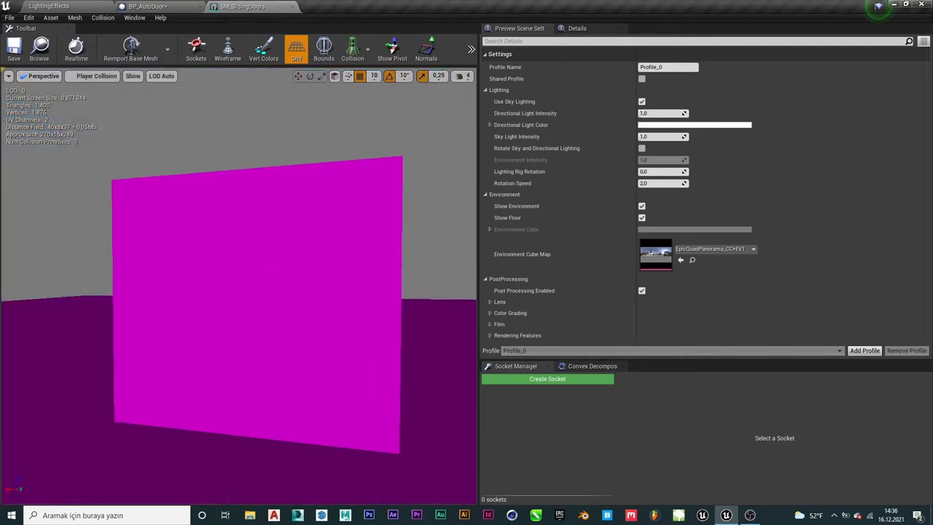
left_click(102, 79)
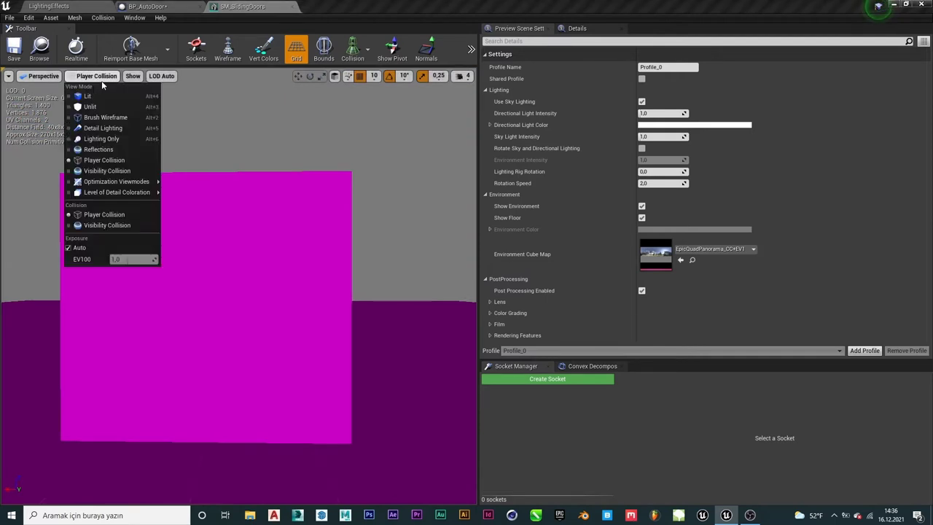
left_click(84, 97)
left_click(171, 7)
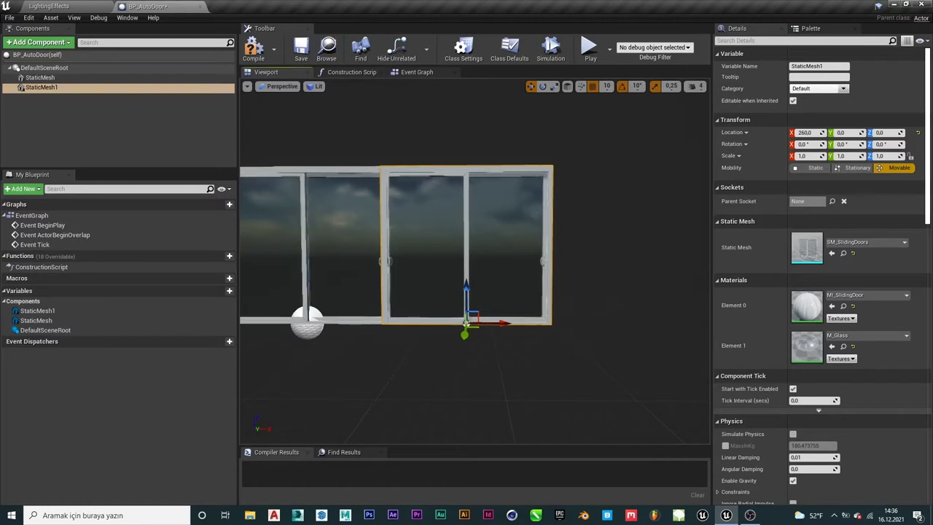
Select both door panels and move them together 140 units left along X
scroll(530, 211, "up", 3)
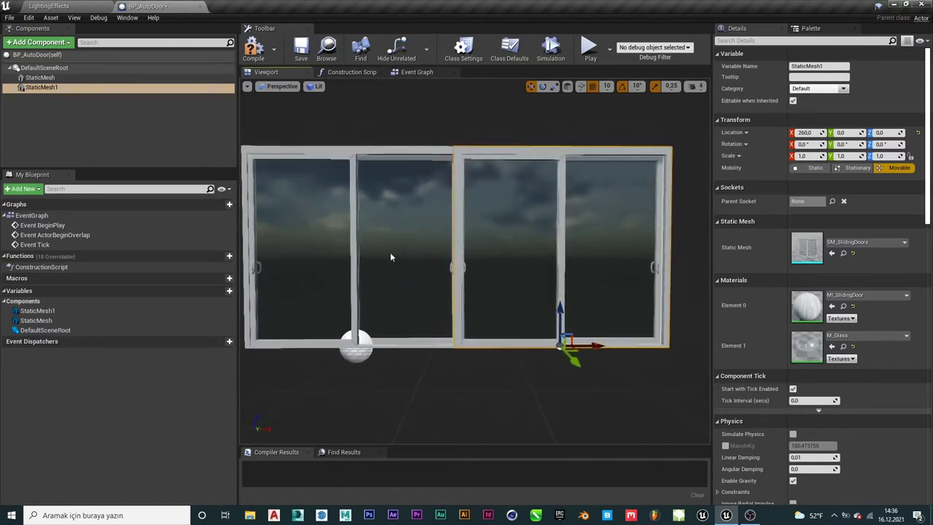
left_click(389, 253, "ctrl")
mouse_move(604, 344)
left_mouse_down()
mouse_move(485, 333)
mouse_move(566, 343)
mouse_move(510, 343)
mouse_move(554, 342)
mouse_move(427, 264)
left_mouse_up()
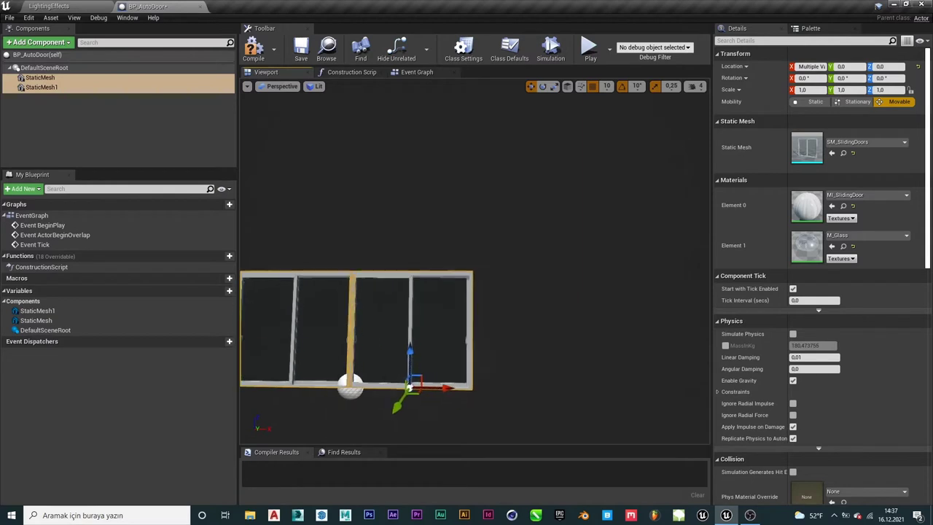
In Top view, rotate both door panels -90° in yaw
left_click(279, 89)
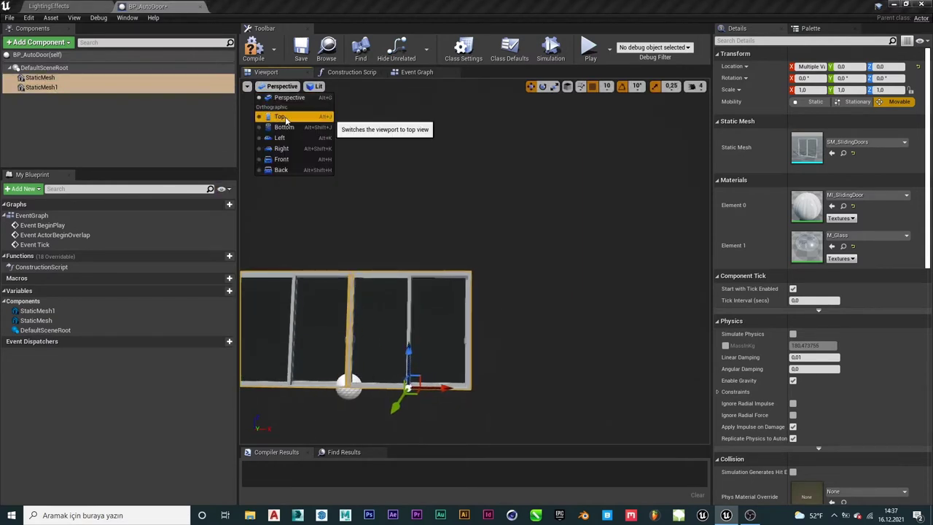
left_click(286, 118)
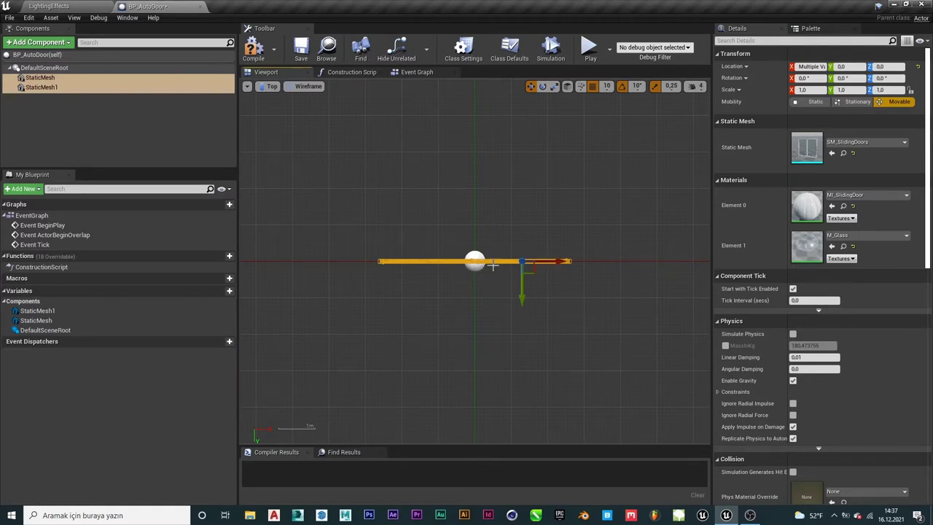
scroll(493, 270, "up", 2)
key("e")
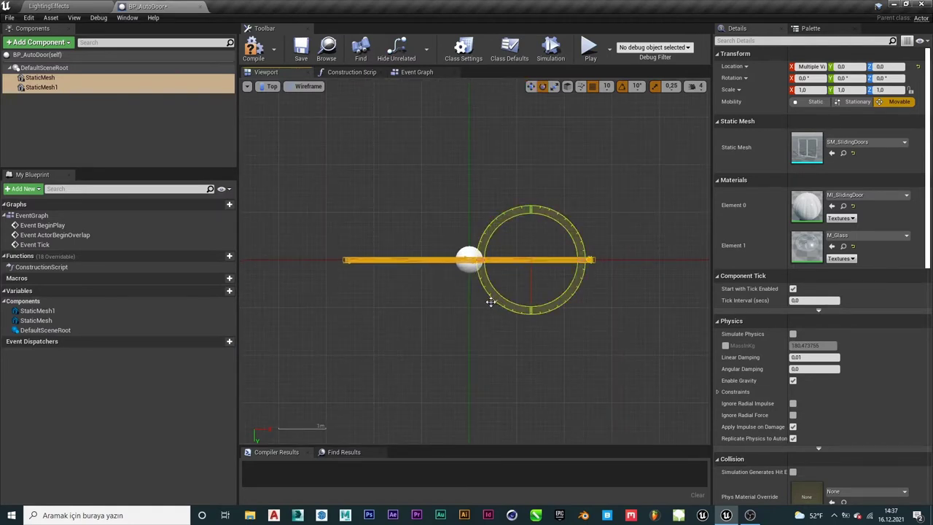
left_click_drag(490, 301, 592, 284)
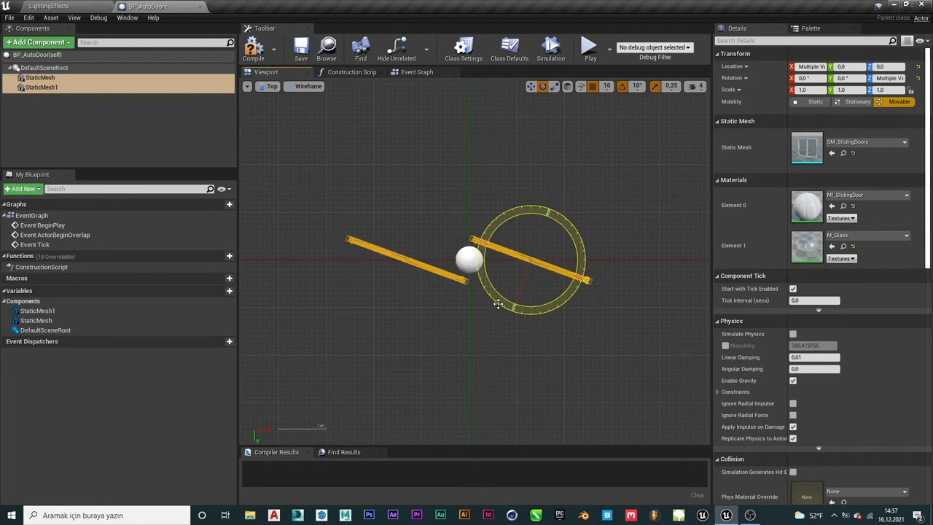
key("ctrl+z")
left_click(509, 262)
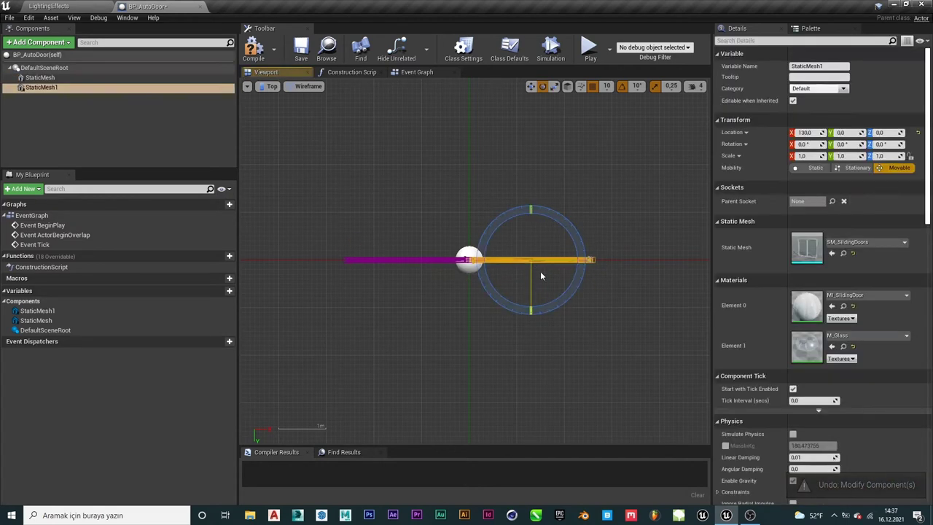
left_click(425, 258, "ctrl")
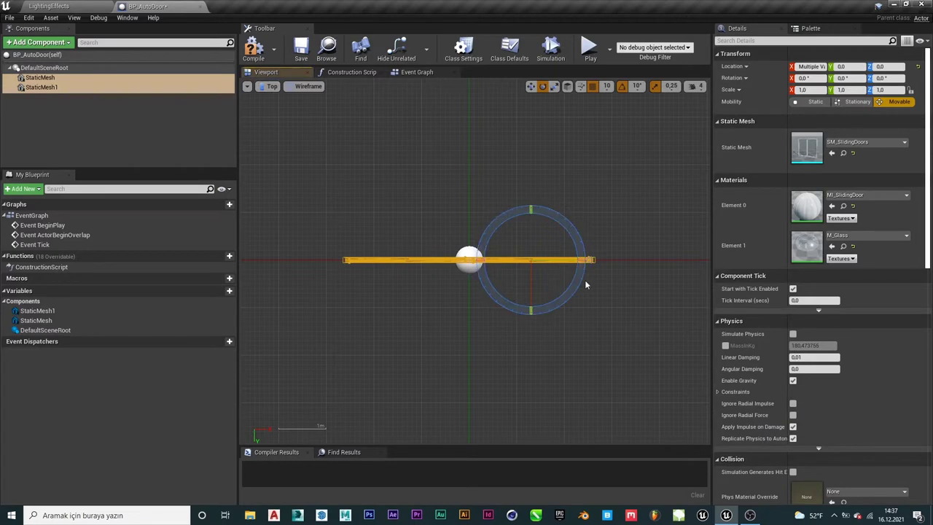
mouse_move(592, 260)
left_mouse_down()
mouse_move(590, 272)
mouse_move(543, 204)
left_mouse_up()
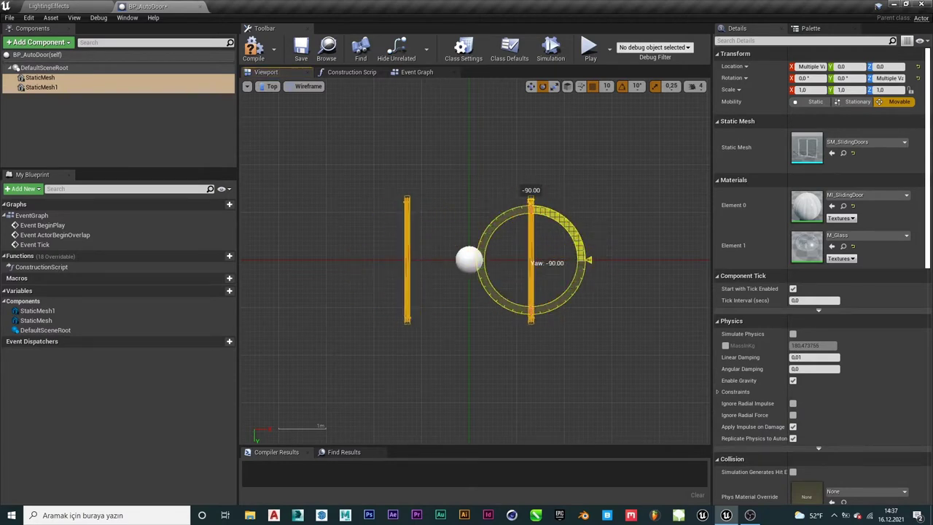
left_click_drag(543, 204, 594, 381)
key("w")
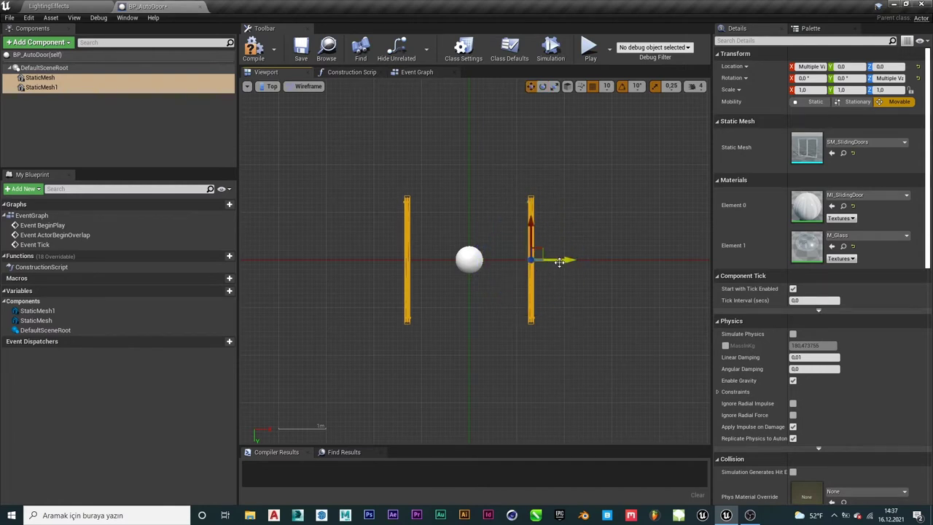
Line the panels up on the X origin, StaticMesh1 at Y 140 and StaticMesh at Y -120
left_click_drag(559, 262, 543, 277)
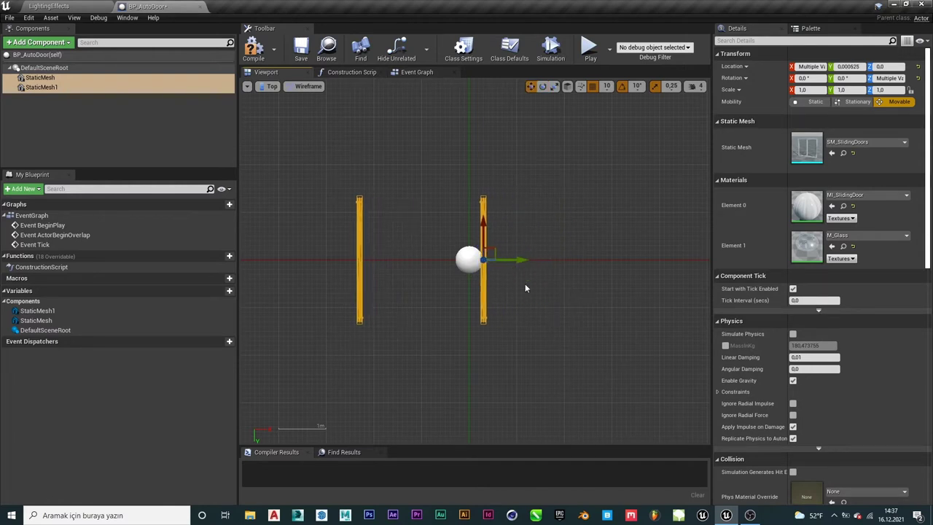
left_click_drag(515, 259, 506, 259)
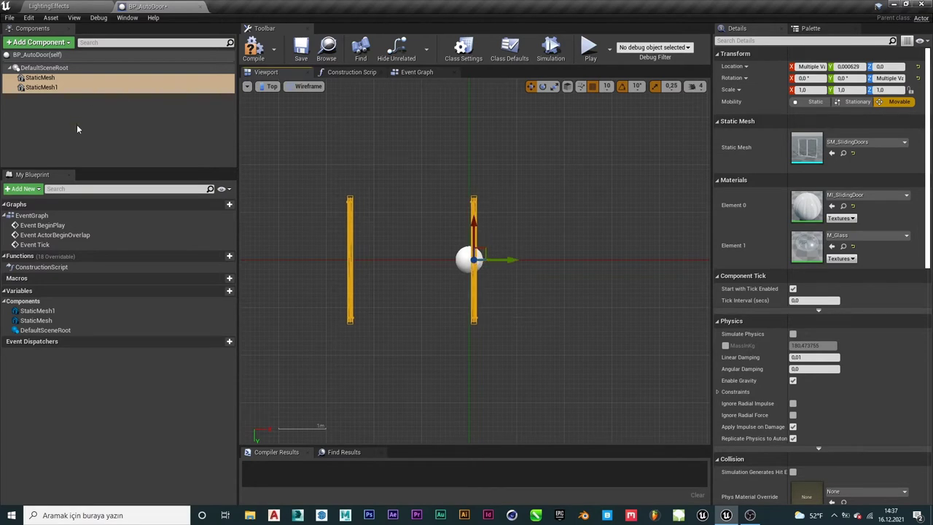
left_click(33, 109)
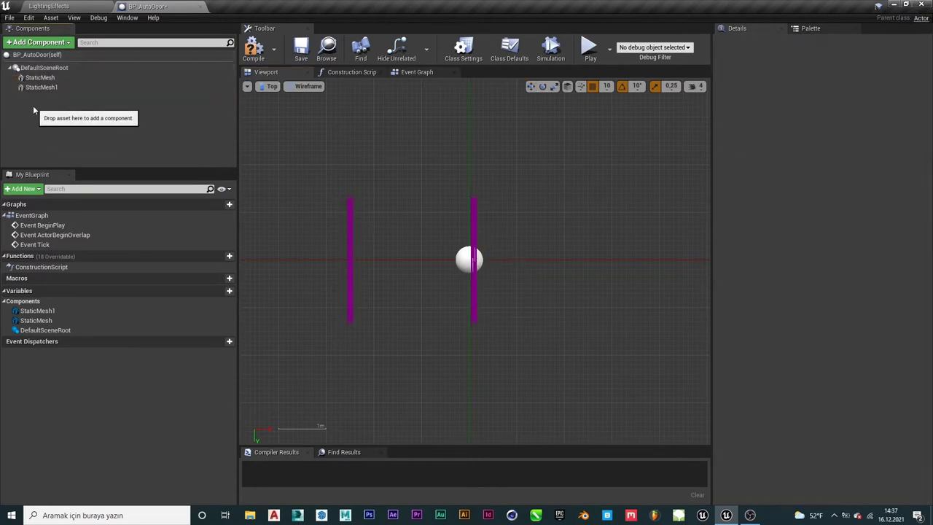
left_click(474, 275)
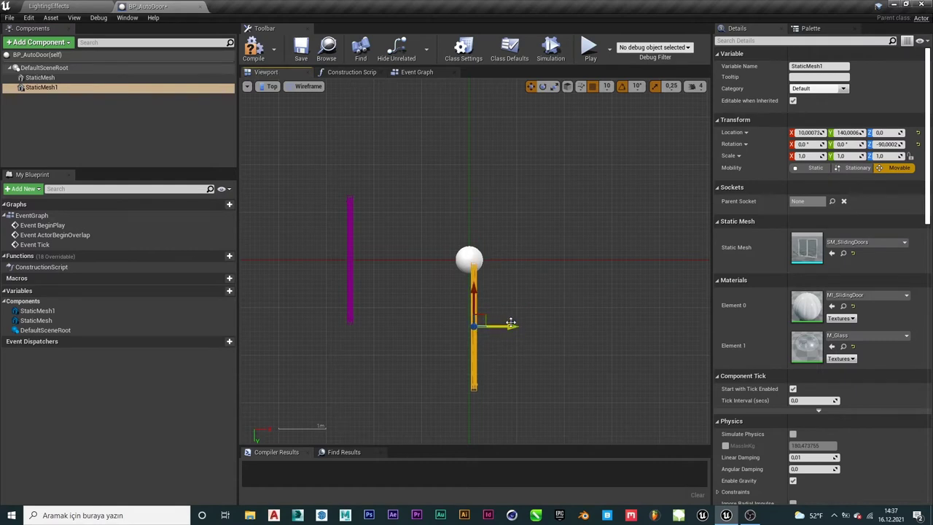
left_click_drag(514, 325, 509, 326)
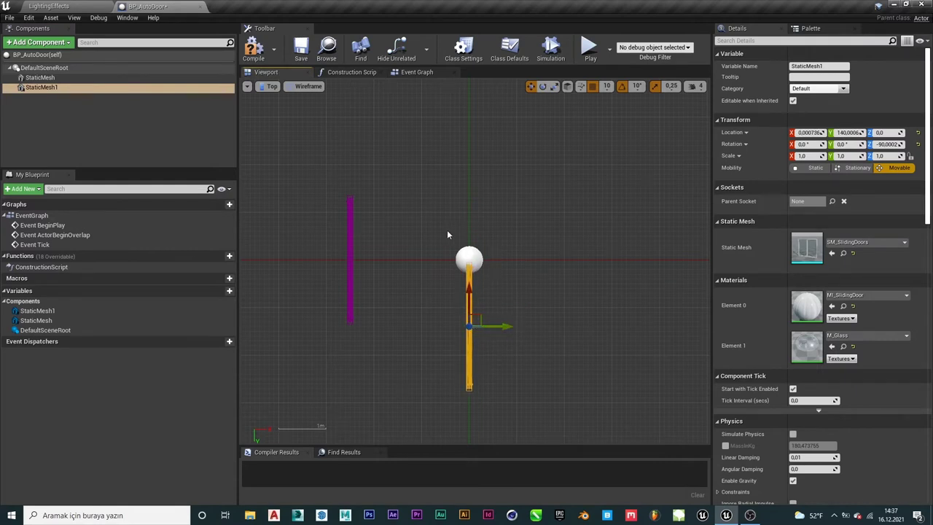
left_click(349, 243)
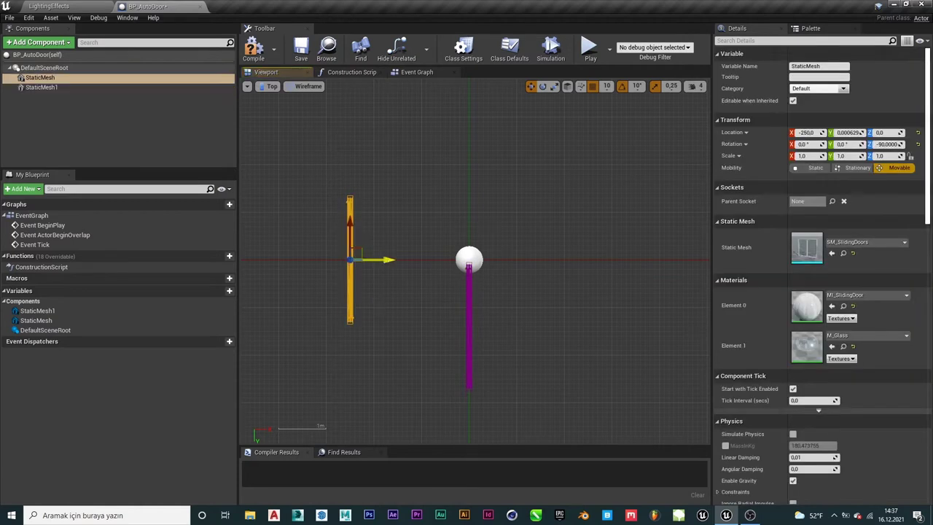
left_click_drag(383, 258, 502, 255)
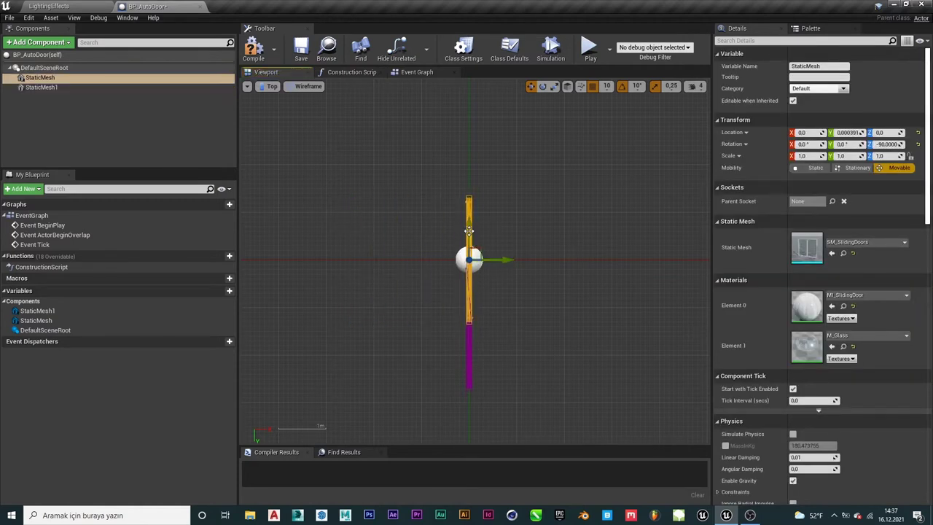
left_click_drag(469, 230, 473, 174)
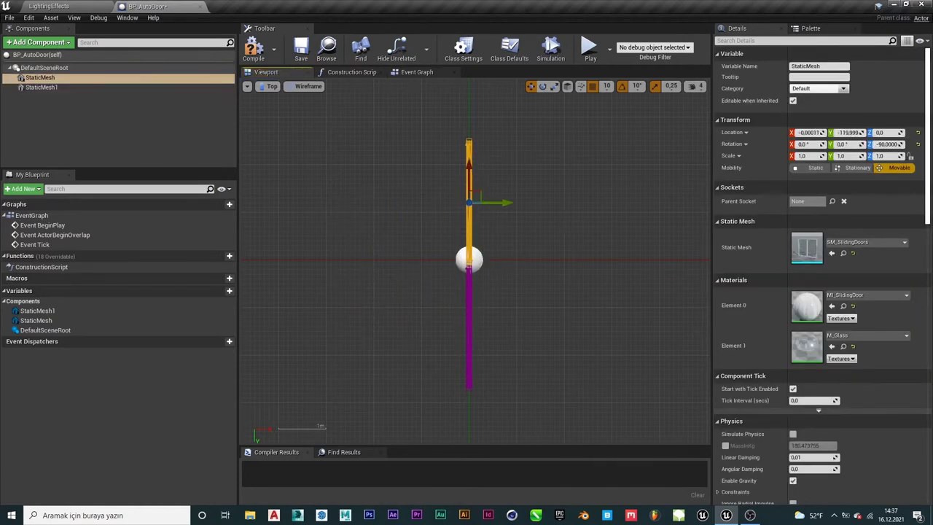
Return to the lit Perspective view and orbit to face the doors
left_click(272, 86)
left_click(277, 99)
mouse_move(417, 139)
left_mouse_down("alt")
mouse_move(467, 146)
mouse_move(472, 256)
mouse_move(368, 405)
mouse_move(384, 334)
left_mouse_up("alt")
left_click(463, 300)
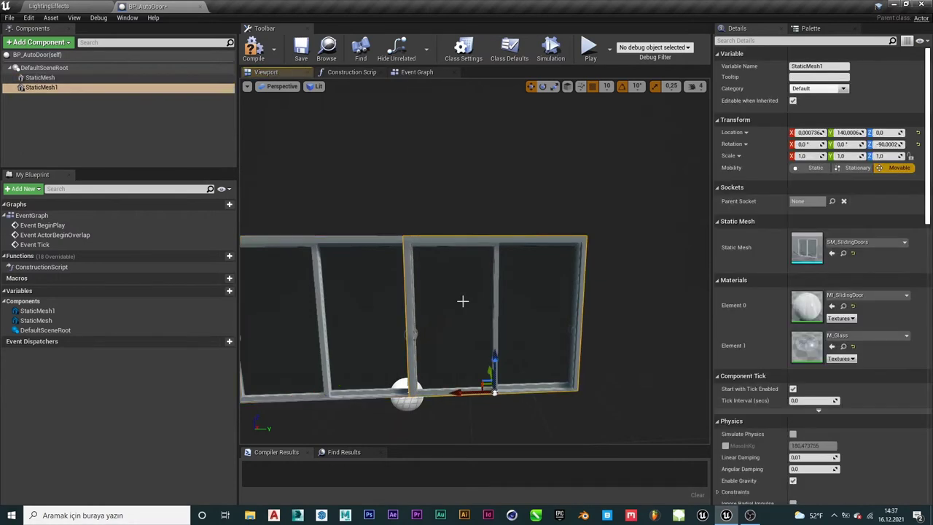
Enter Location X 0 for StaticMesh1 and then StaticMesh in Details
left_click(460, 316)
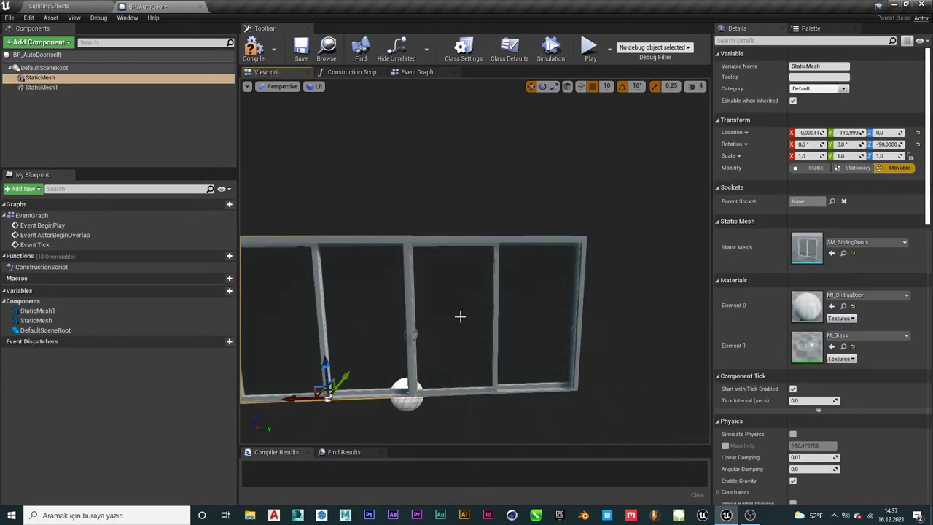
left_click(460, 316)
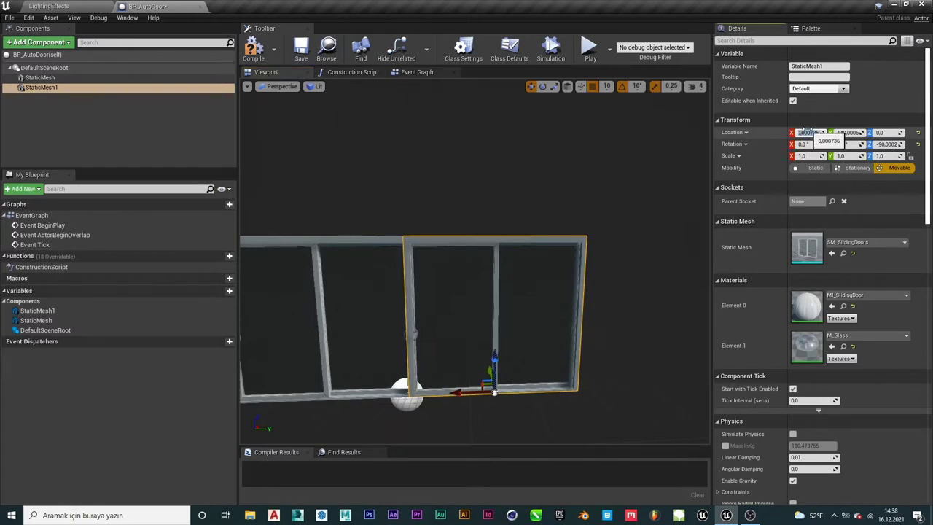
type("0")
key("Return")
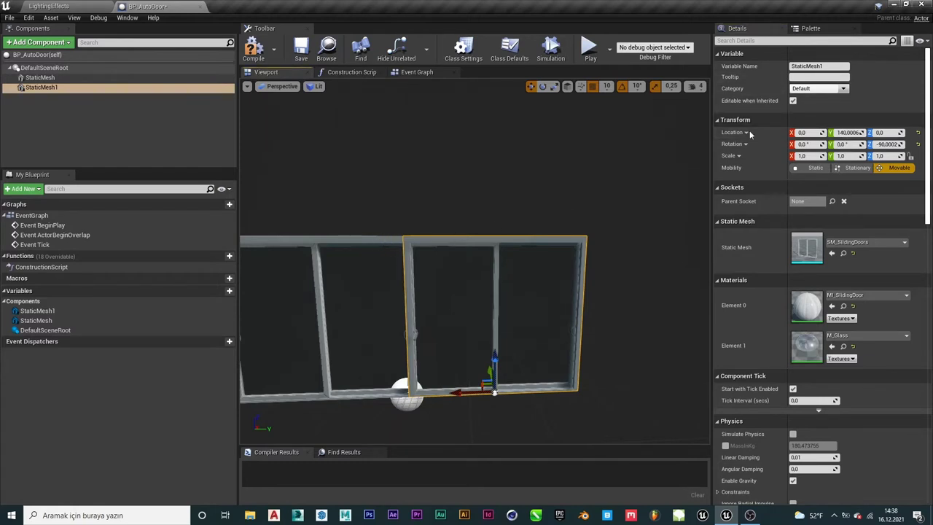
left_click(332, 249)
left_click(809, 135)
type("0")
key("Return")
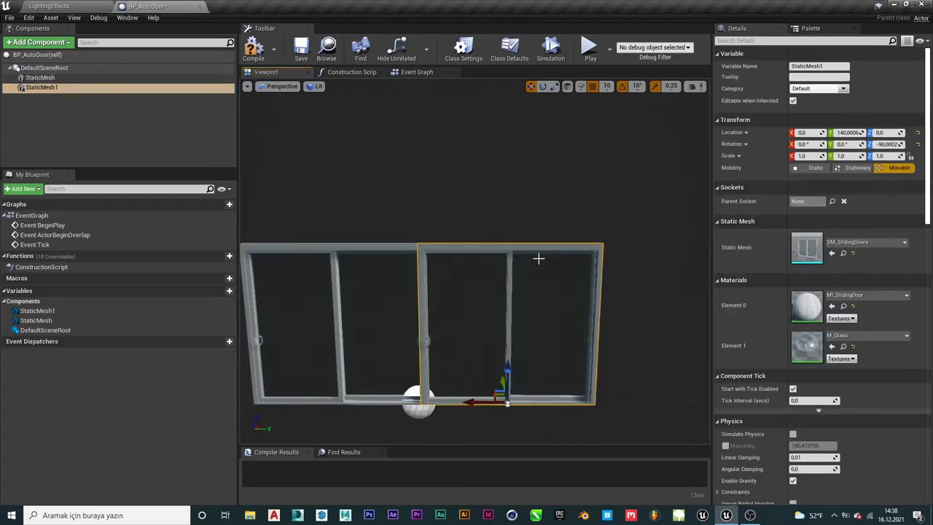
mouse_move(469, 294)
left_mouse_down()
mouse_move(469, 313)
mouse_move(496, 291)
mouse_move(525, 293)
left_mouse_up()
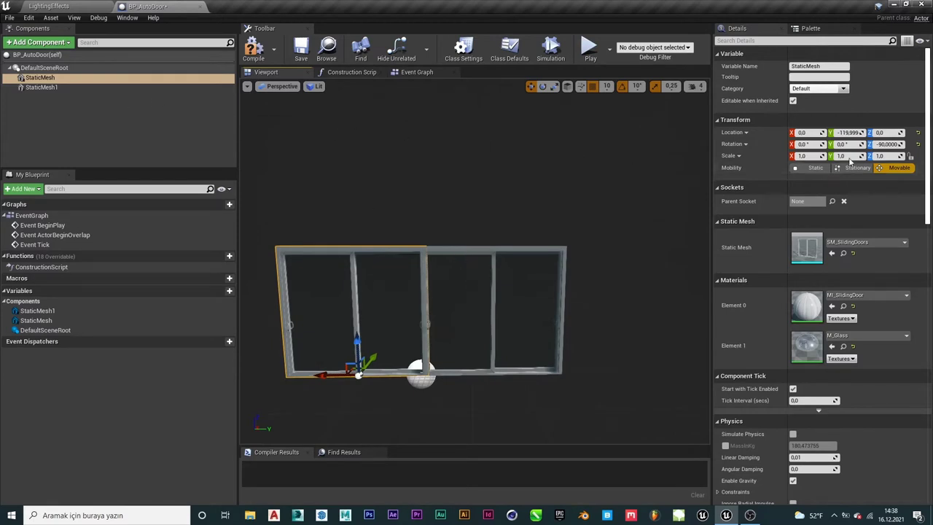
left_click(526, 290)
left_click_drag(580, 222, 576, 220)
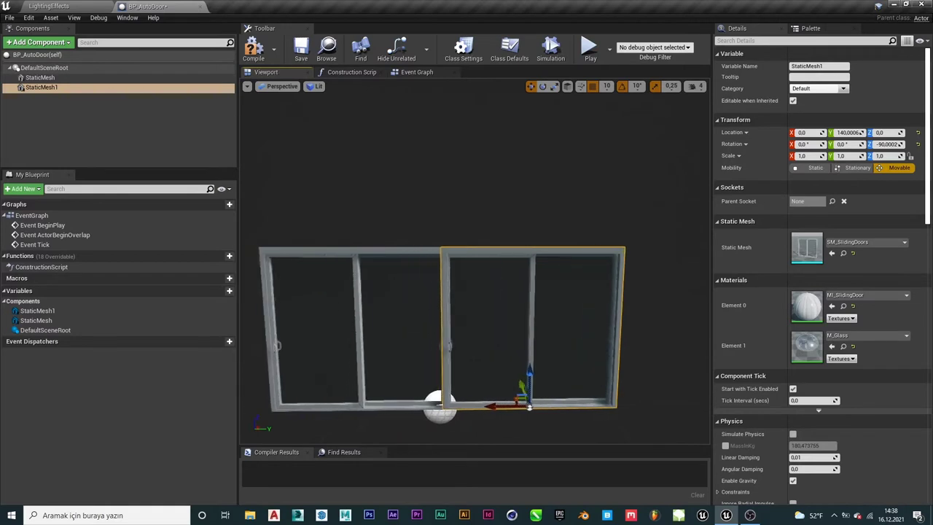
left_click(44, 78)
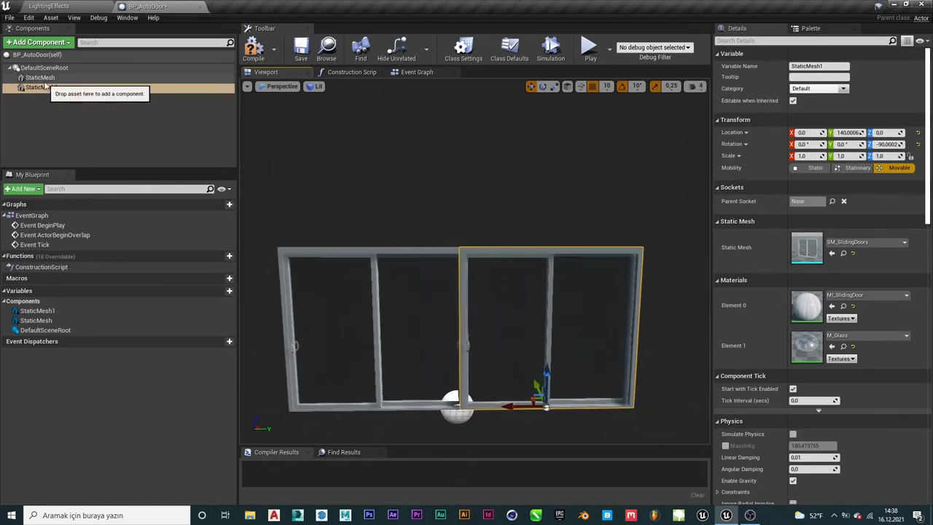
Rename the StaticMesh component to Door_Left
left_click(338, 296)
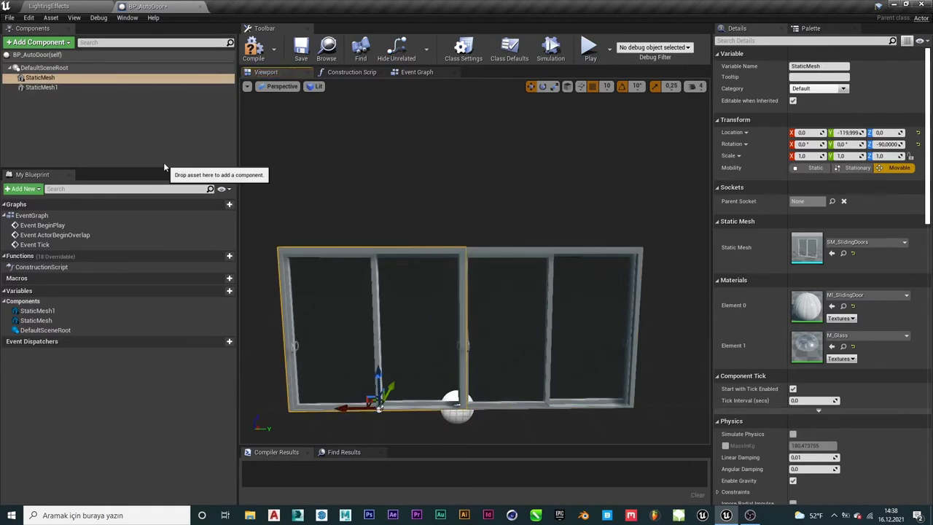
key("F2")
key("Caps_Lock")
type("D")
key("Caps_Lock")
type("oor_")
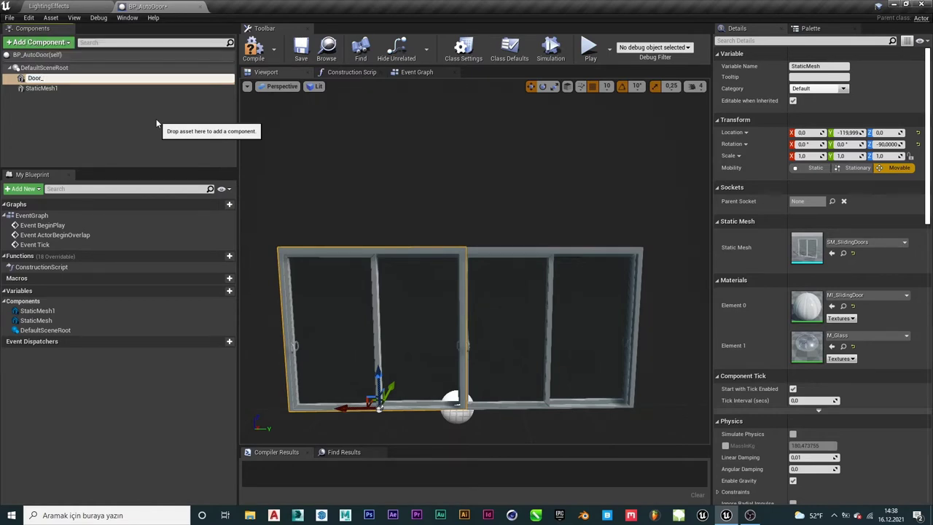
key("Caps_Lock")
type("L")
key("Caps_Lock")
type("eft")
left_click(195, 147)
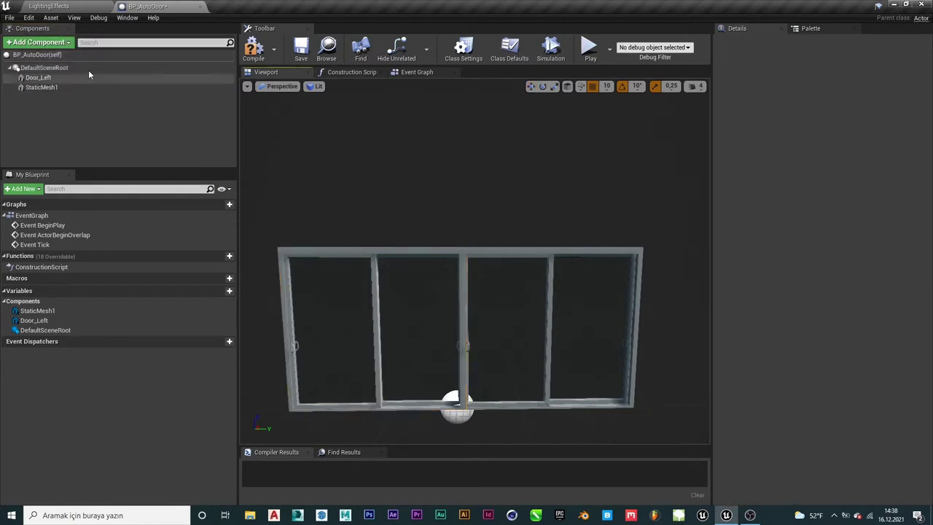
Rename the StaticMesh1 component to Door_Right
left_click(519, 278)
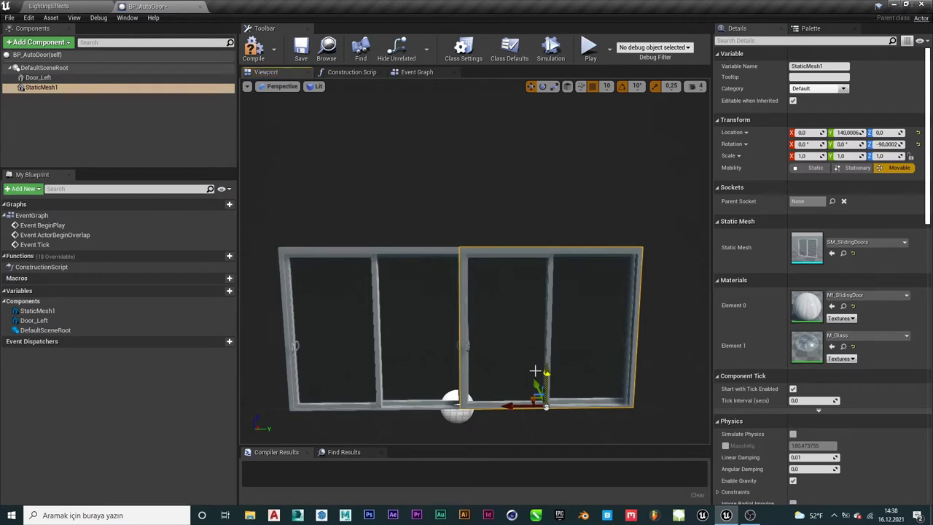
key("F2")
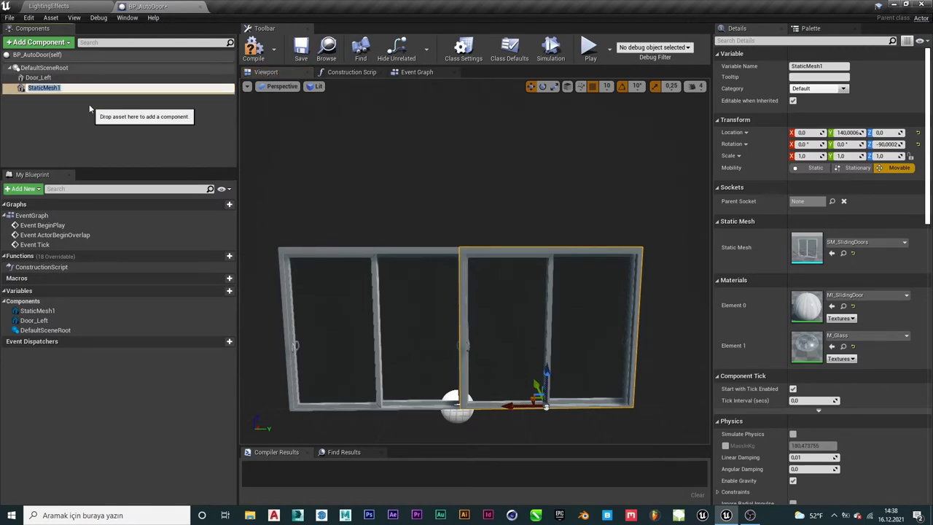
type("D")
key("Caps_Lock")
type("or_")
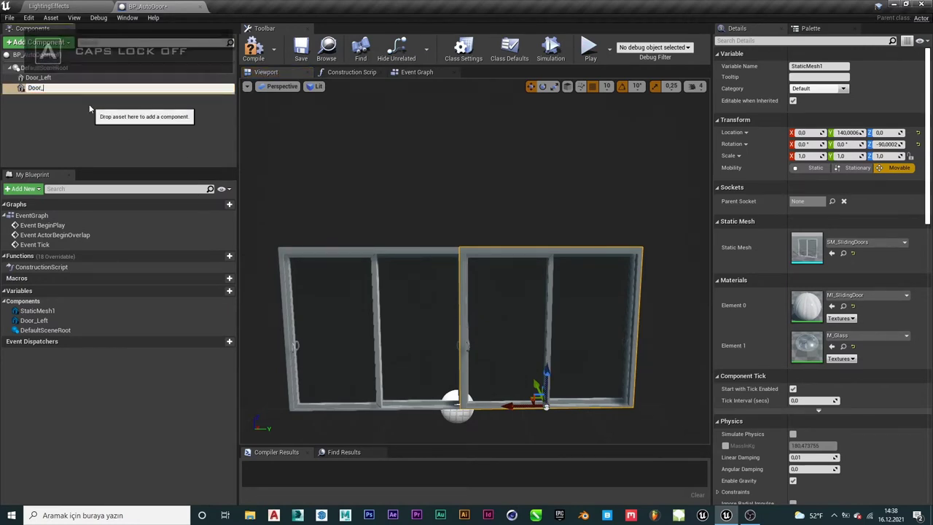
key("Caps_Lock")
type("R")
key("Caps_Lock")
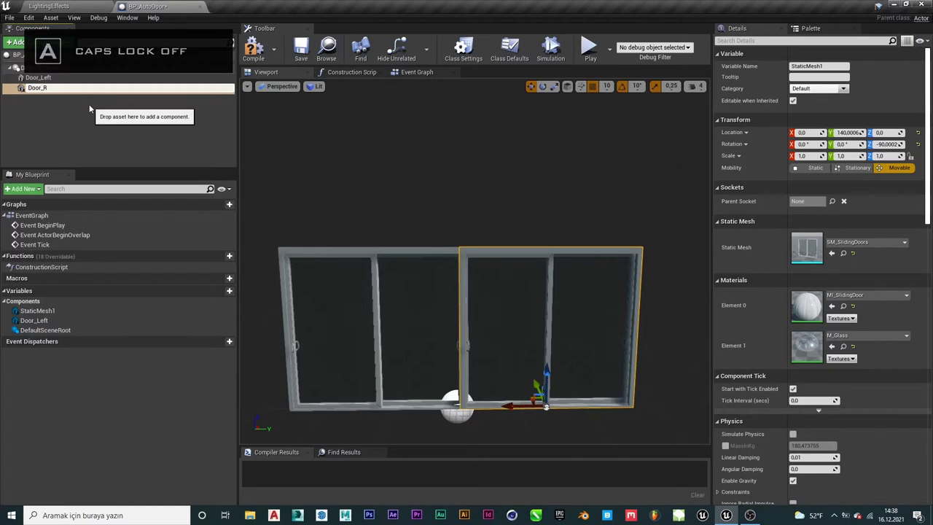
type("ight")
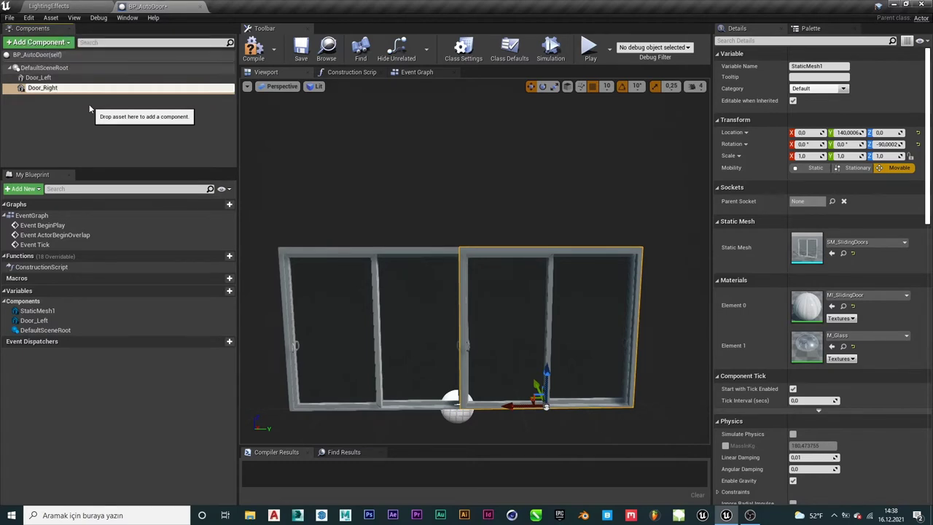
left_click(116, 132)
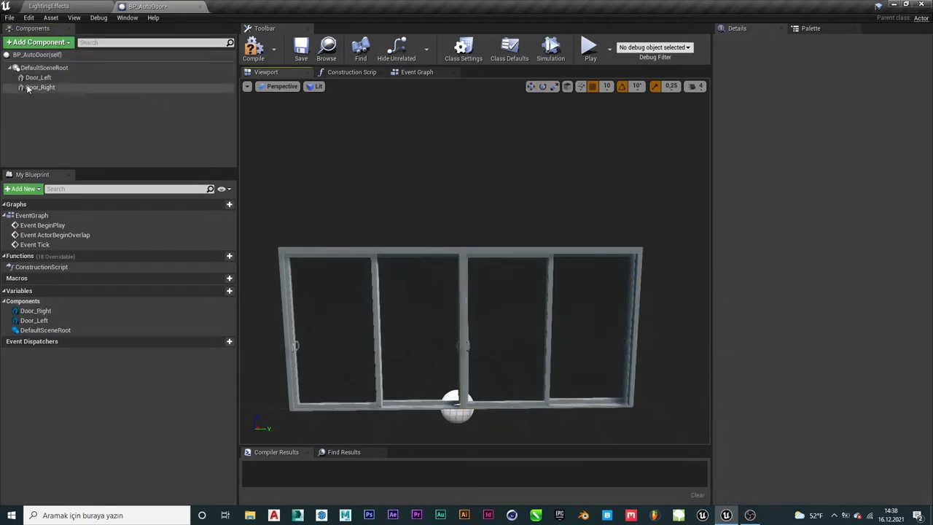
left_click(393, 266)
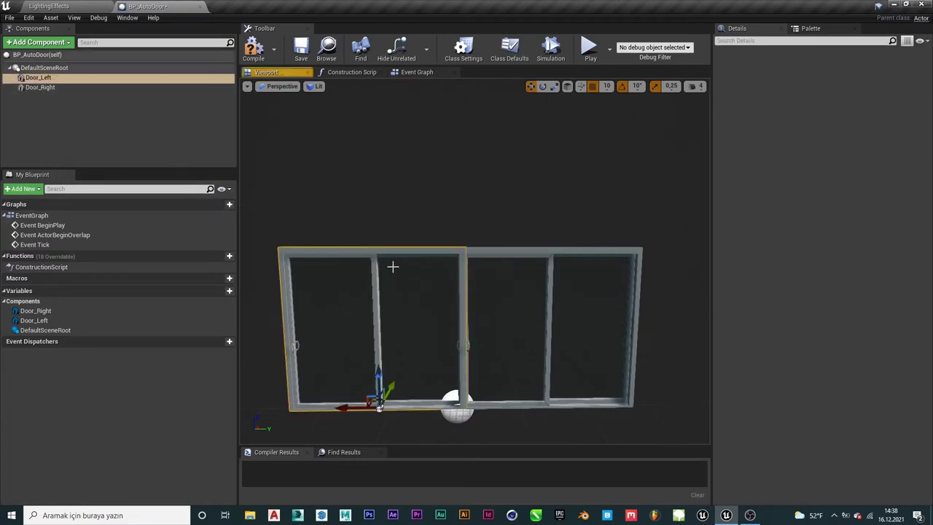
left_click(512, 258)
left_click(419, 254)
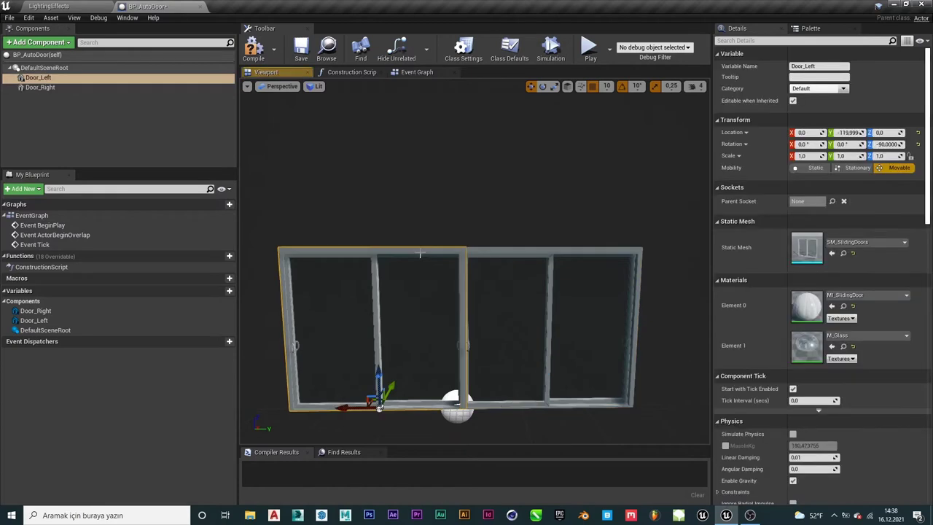
left_click(172, 143)
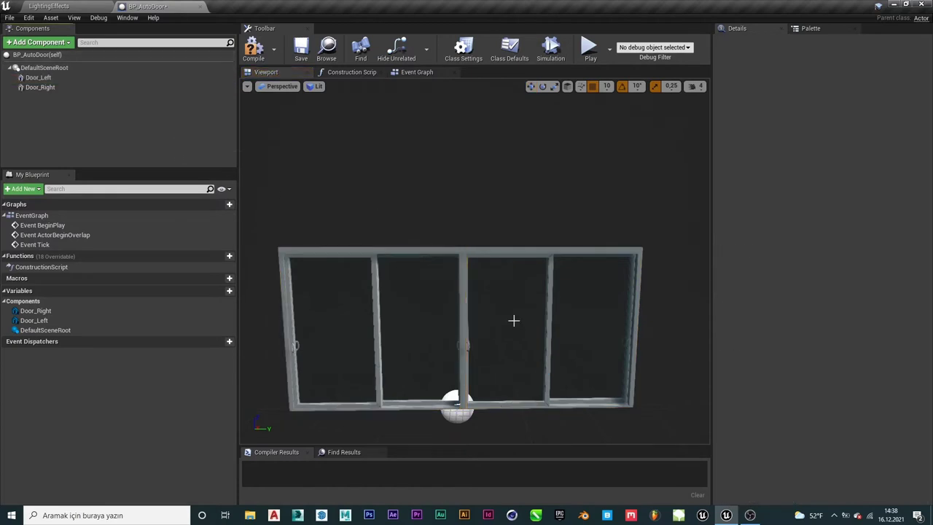
left_click(501, 260)
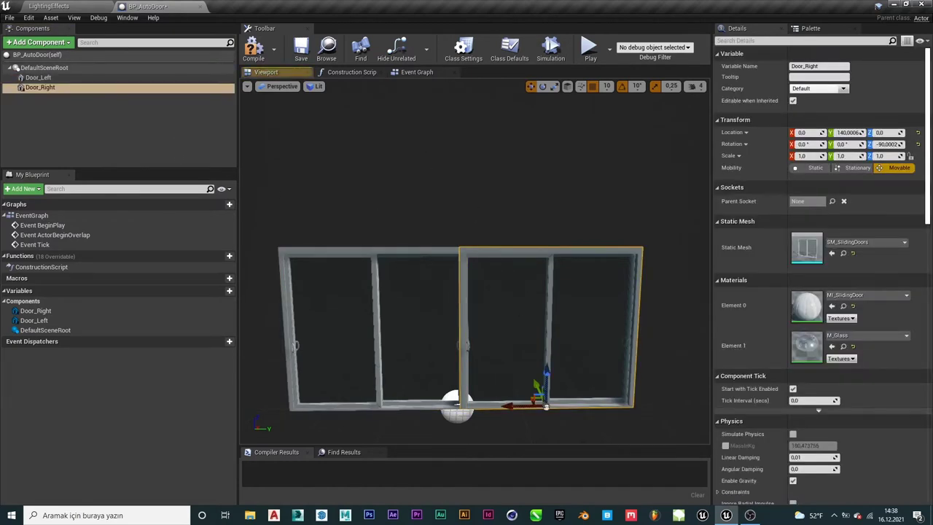
left_click(286, 88)
left_click(298, 114)
scroll(475, 281, "up", 2)
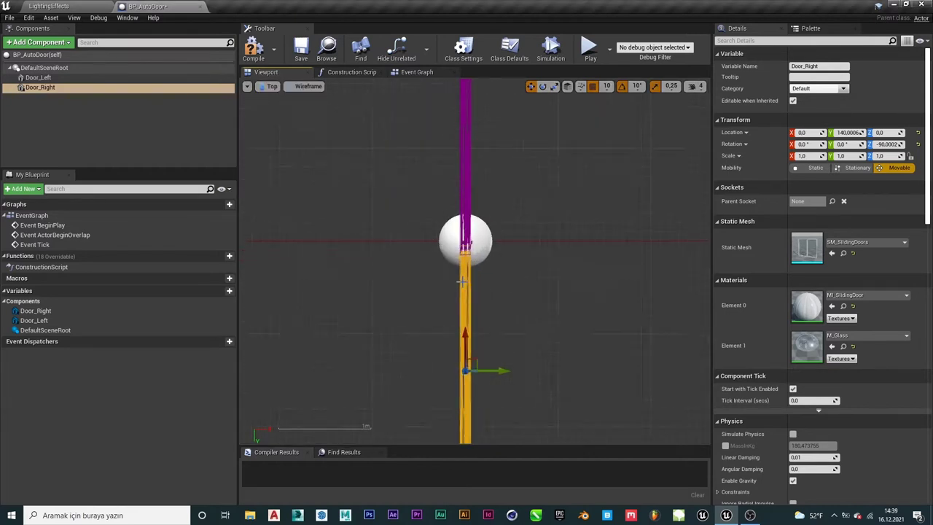
scroll(475, 280, "up", 2)
left_click(470, 195)
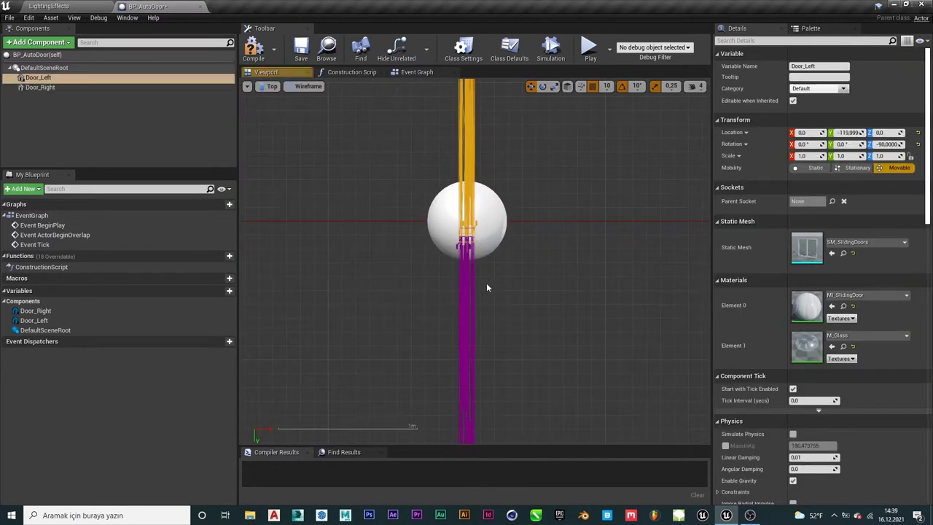
left_click(473, 288, "ctrl")
scroll(468, 309, "down", 3)
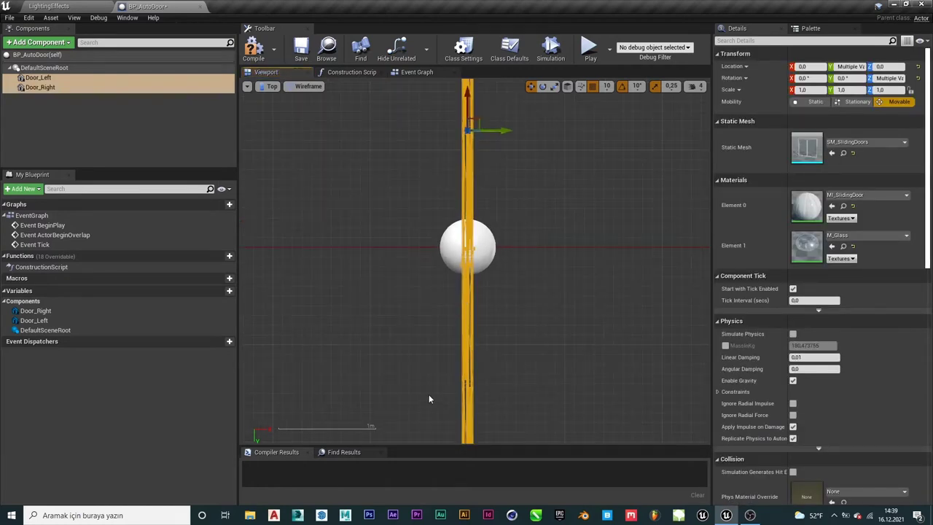
left_click_drag(452, 198, 452, 193)
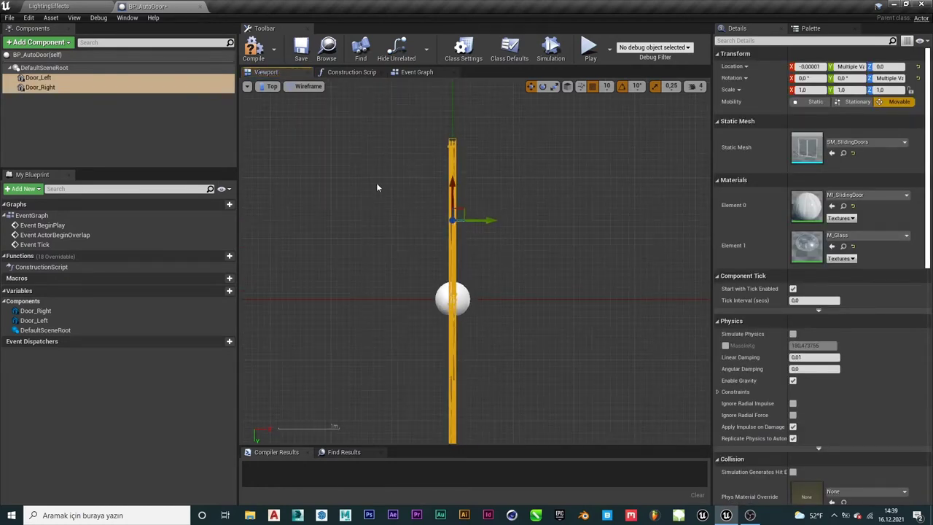
left_click(51, 113)
scroll(470, 292, "up", 3)
scroll(379, 316, "down", 3)
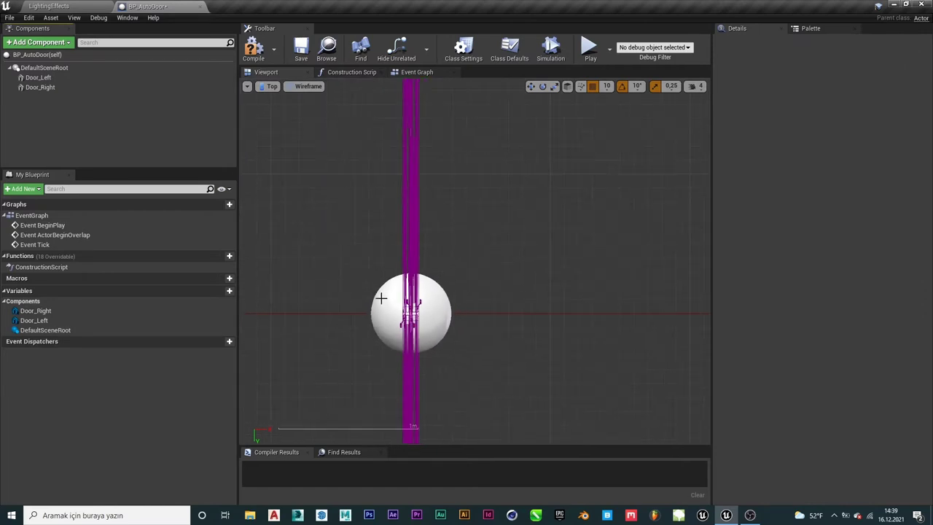
left_click(272, 88)
left_click(291, 108)
mouse_move(474, 327)
left_mouse_down()
mouse_move(438, 321)
mouse_move(350, 136)
left_mouse_up()
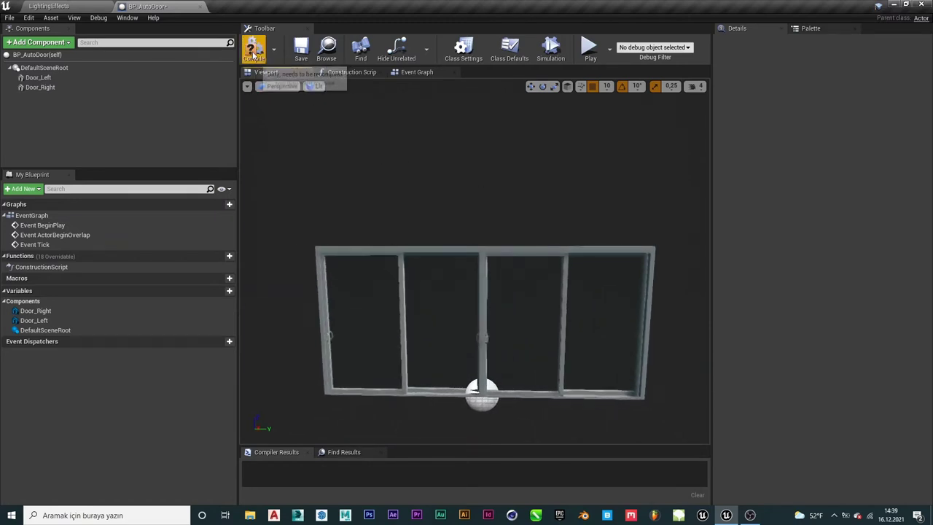
Compile BP_AutoDoor and bring up its Construction Script graph
left_click(254, 55)
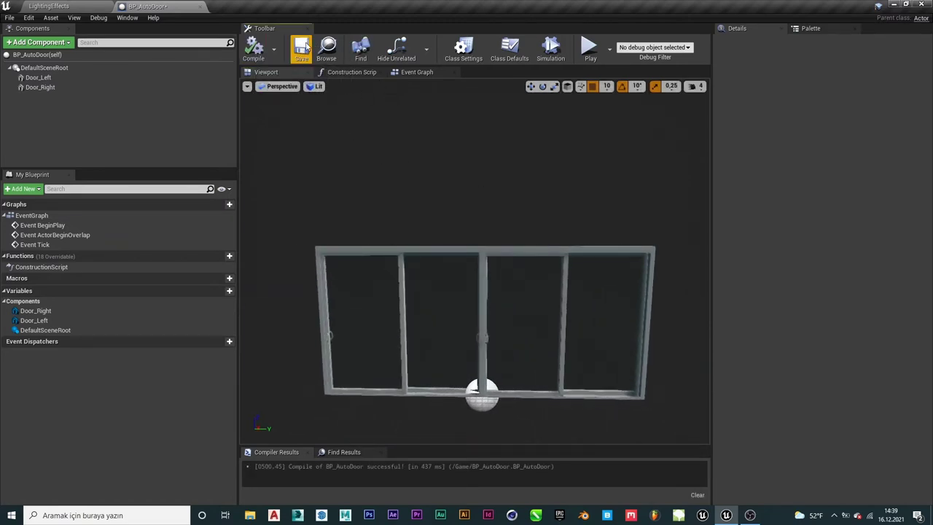
left_click(88, 5)
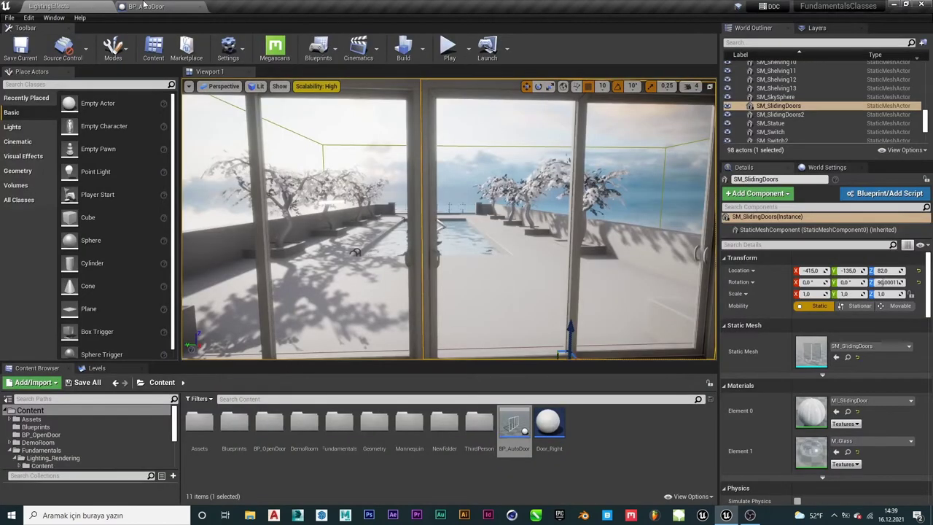
left_click(145, 5)
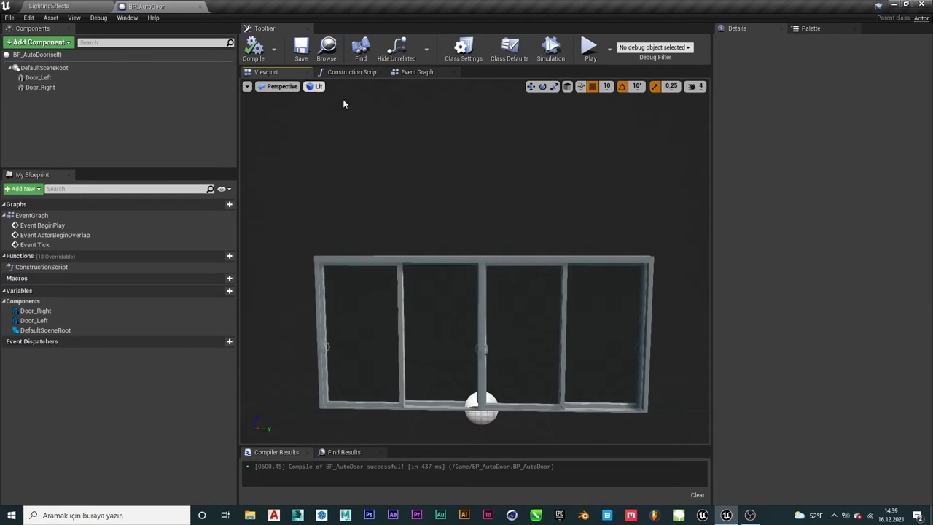
left_click(351, 74)
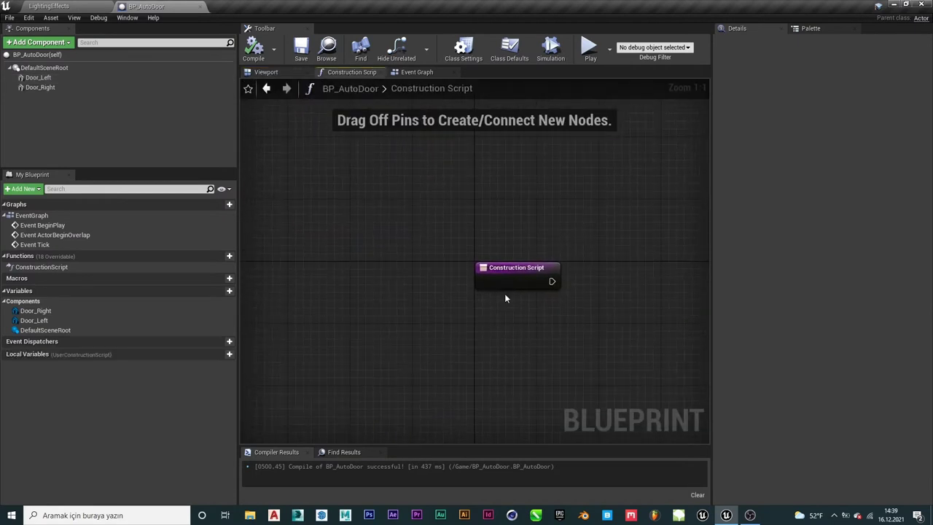
Reposition the Construction Script entry node and add a variable named DoorStart_Left
left_click_drag(523, 269, 368, 191)
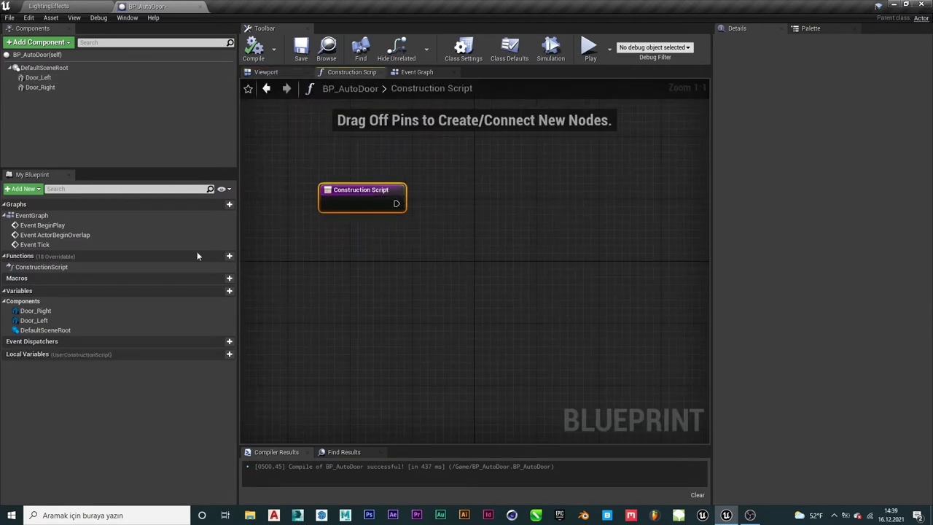
left_click(228, 290)
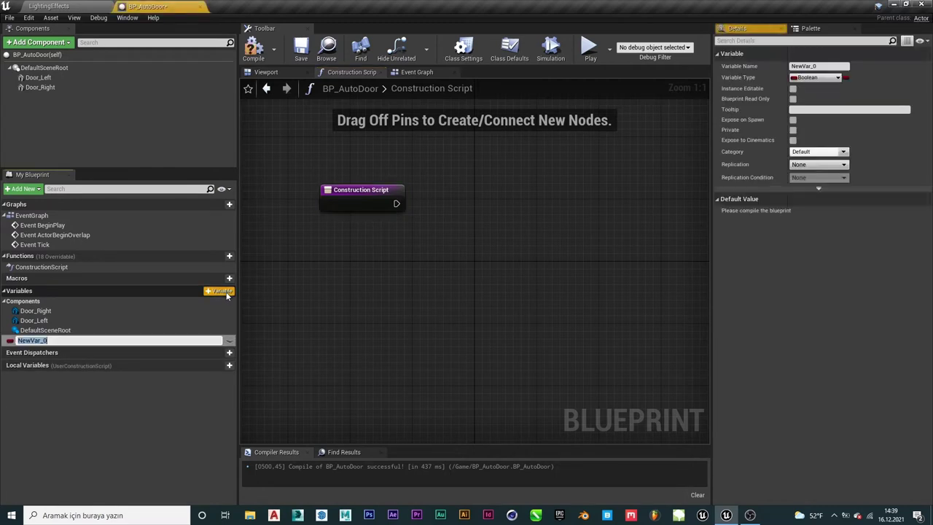
key("Caps_Lock")
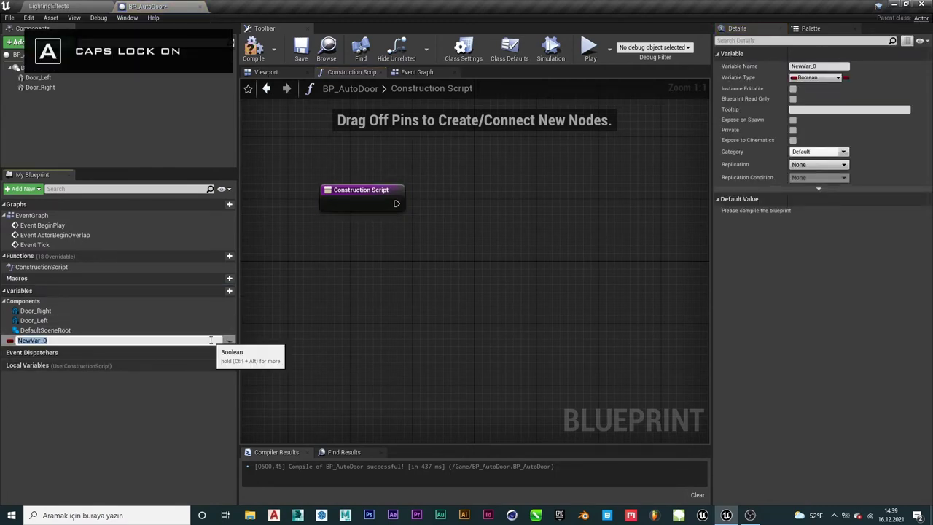
type("D")
key("Caps_Lock")
type("oor")
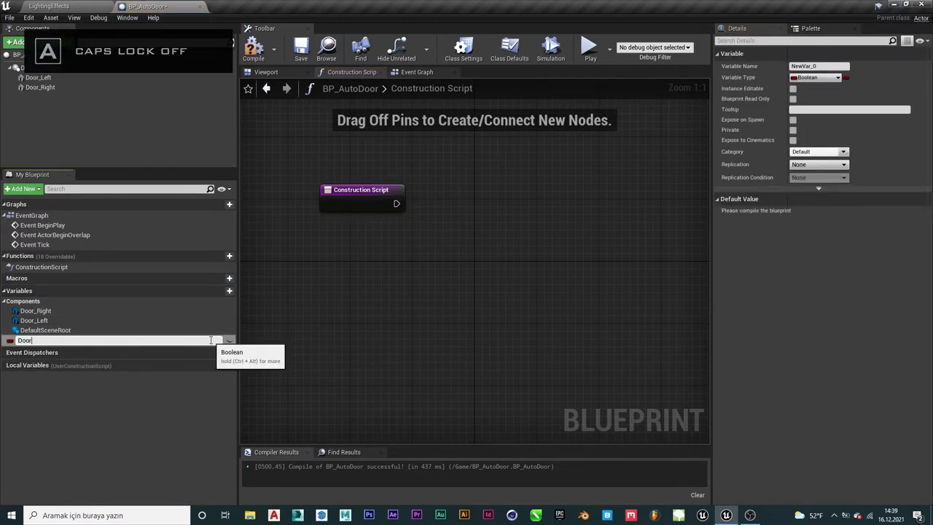
type("S")
type("tart_")
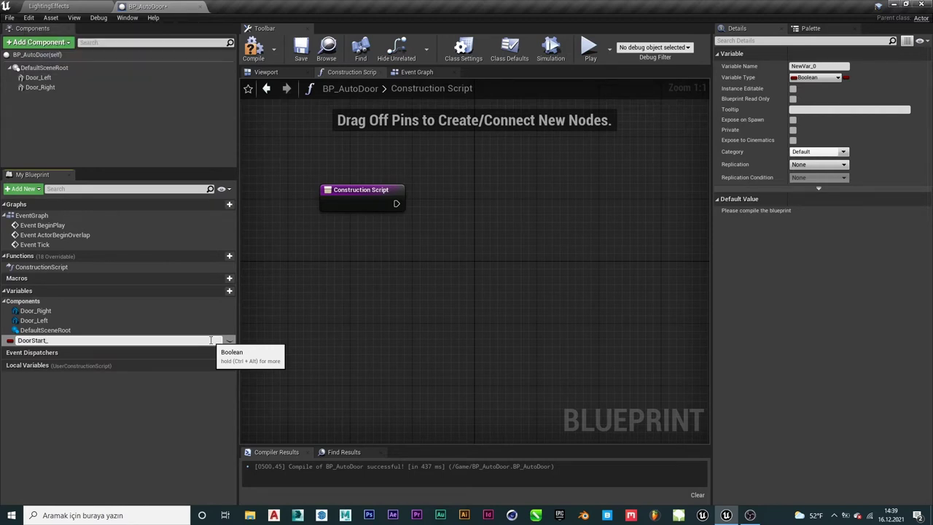
key("Caps_Lock")
type("L")
key("Caps_Lock")
type("eft")
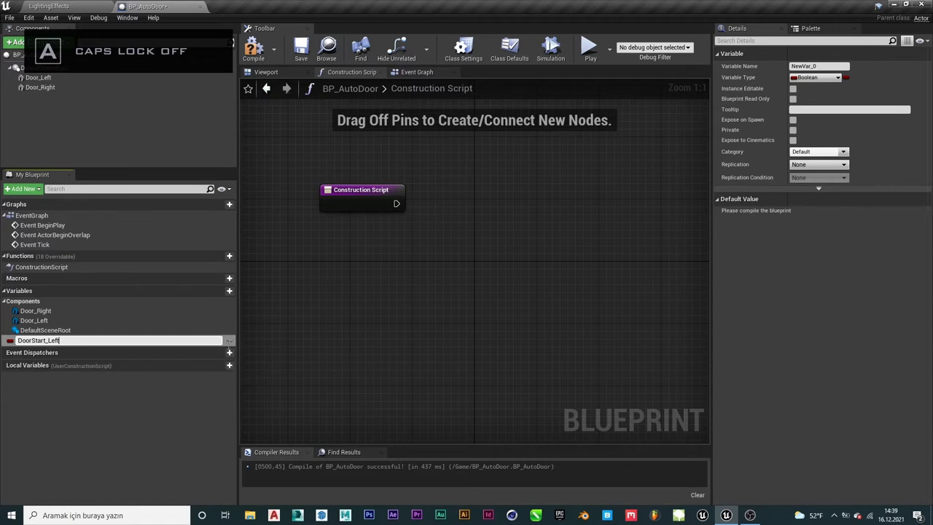
left_click(130, 408)
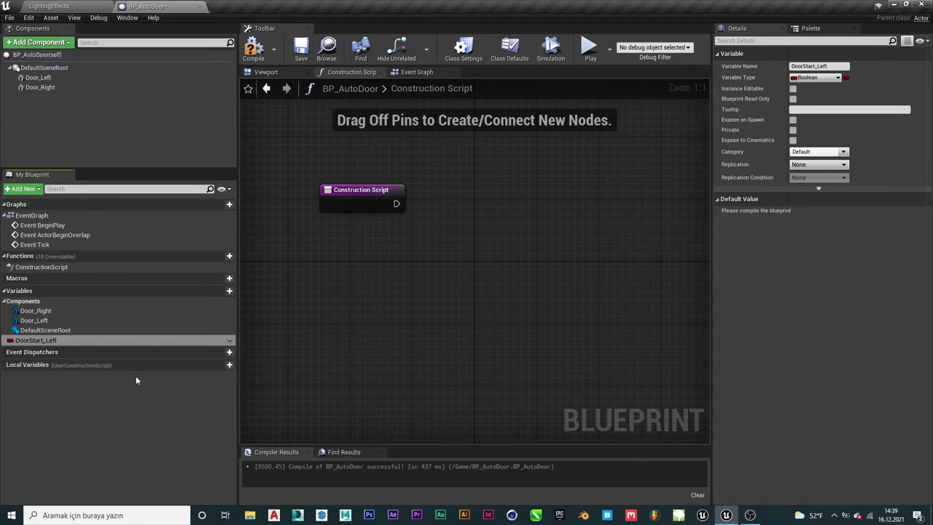
left_click(59, 340)
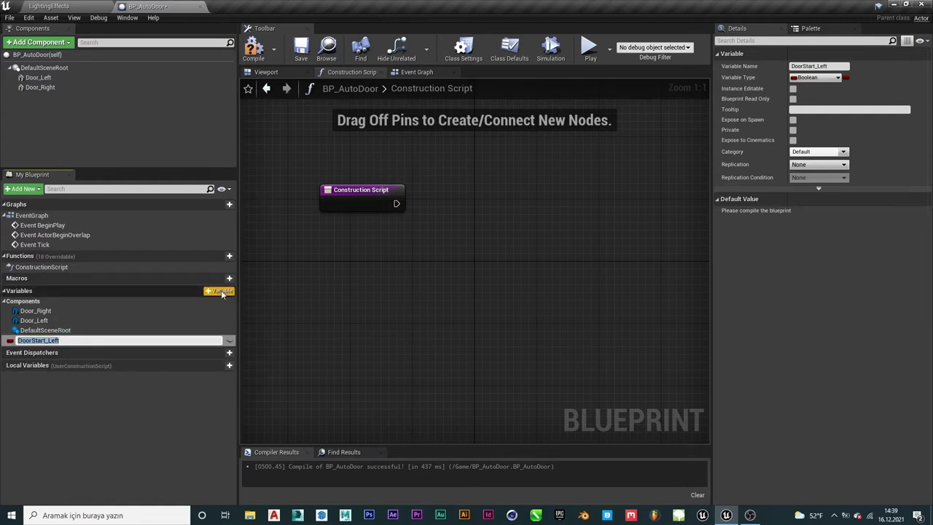
Add a second variable and type the name DoorStart_Right for it
left_click(229, 291)
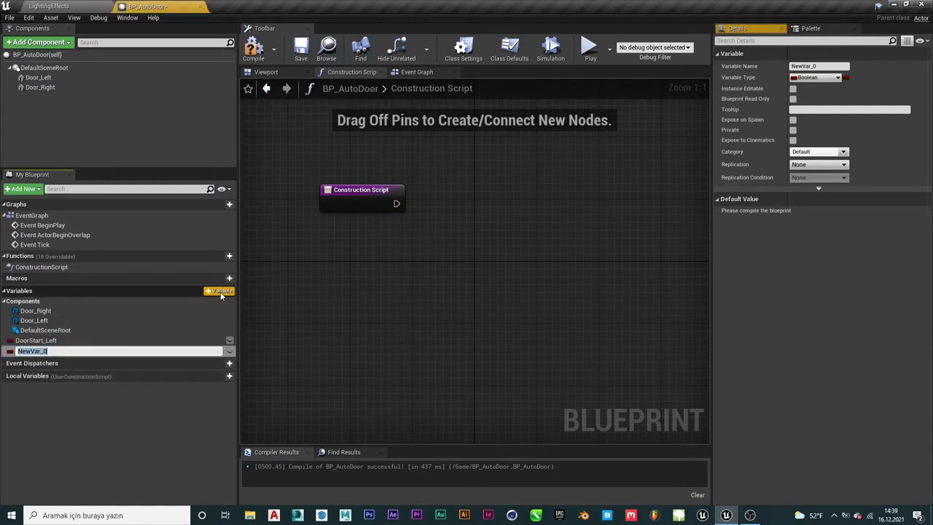
key("Caps_Lock")
type("DoorStart")
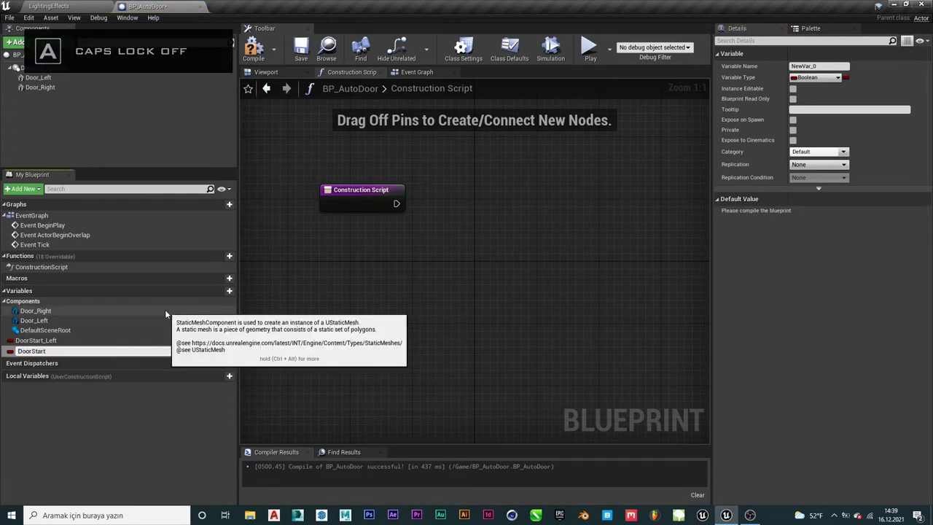
key("Return")
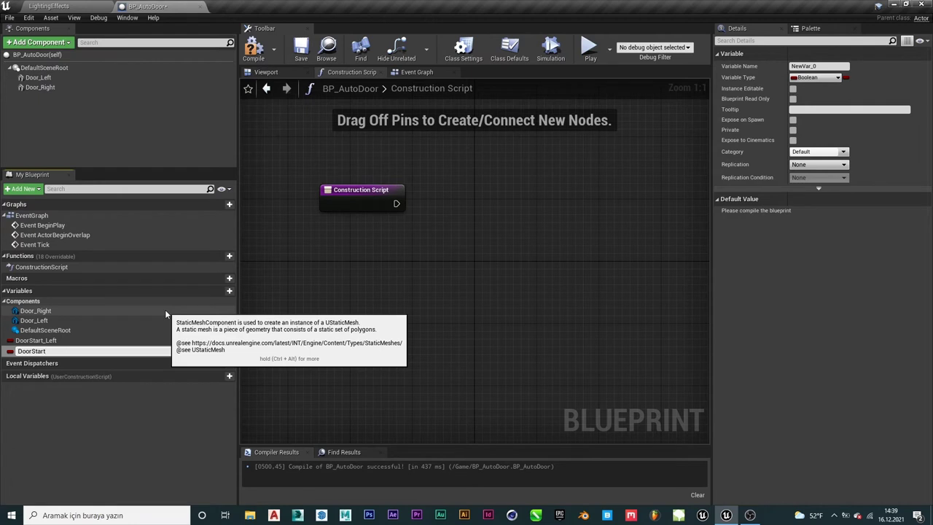
type("_")
key("BackSpace")
key("Caps_Lock")
key("Caps_Lock")
type("Right")
left_click(142, 417)
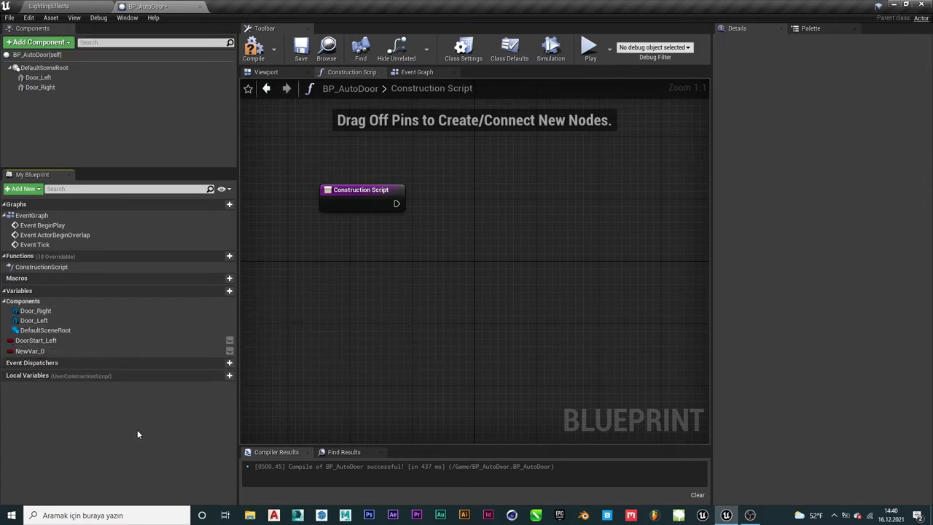
Rename the leftover NewVar_0 variable to DoorStart_Right
left_click(72, 352)
key("F2")
key("Caps_Lock")
type("D")
key("Caps_Lock")
key("Caps_Lock")
type("S")
key("Caps_Lock")
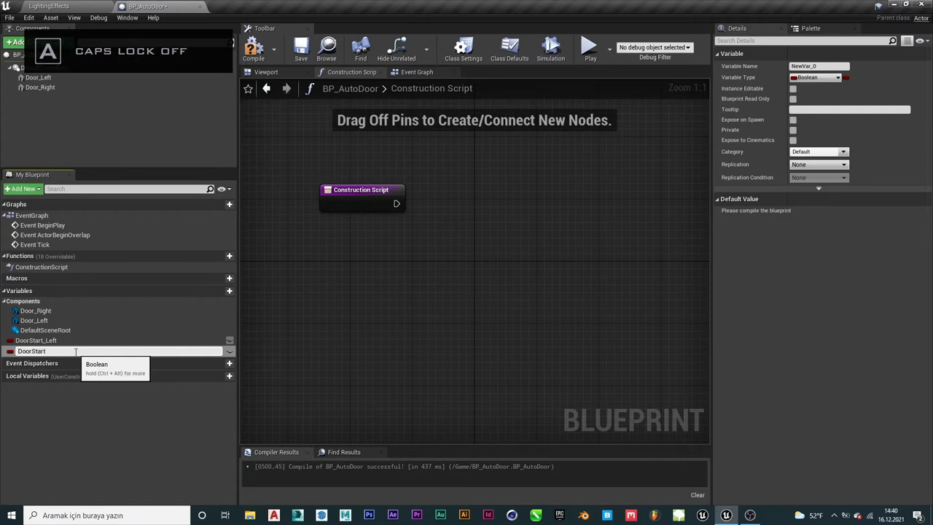
type("_")
key("Caps_Lock")
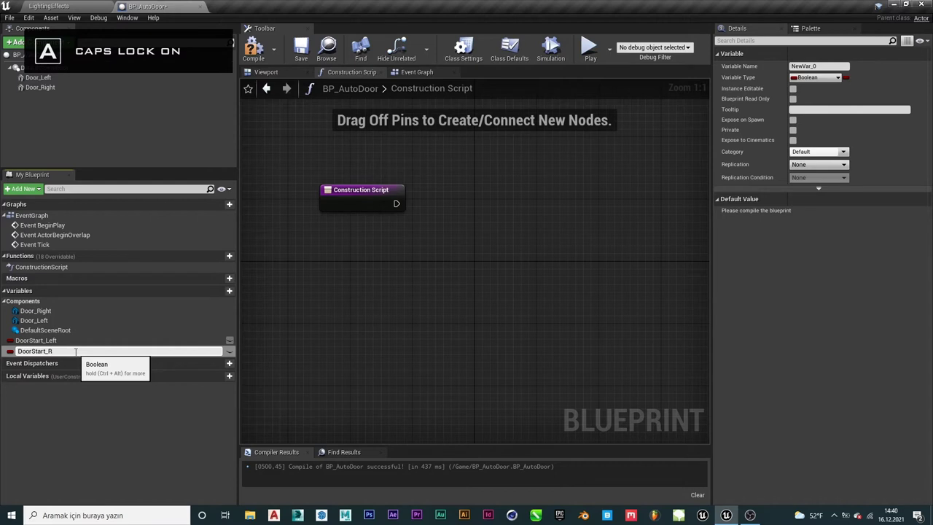
key("Caps_Lock")
type("ht")
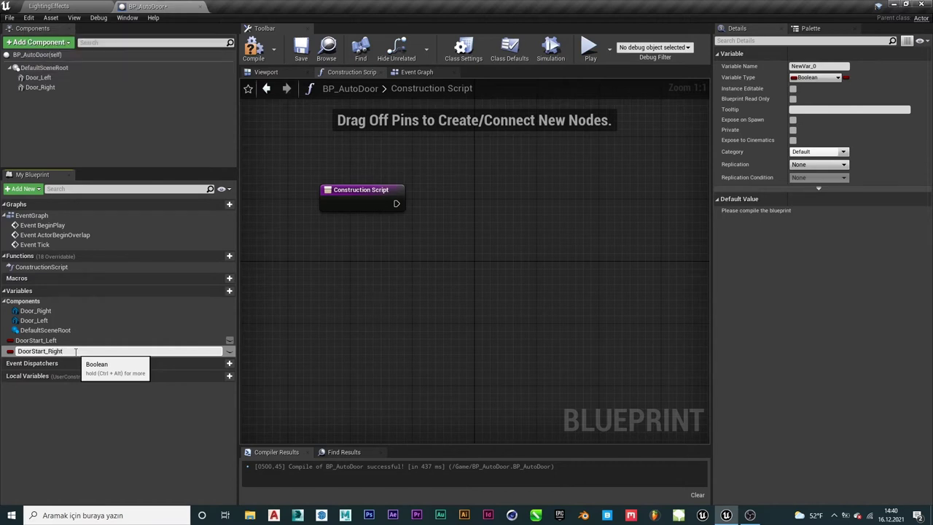
key("Return")
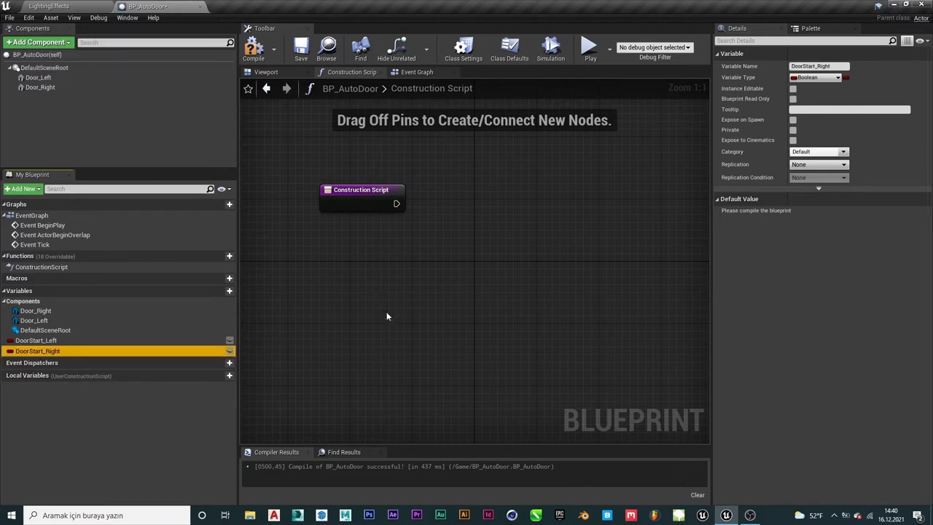
Set the variable type of both DoorStart_Left and DoorStart_Right to Float
left_click(73, 340)
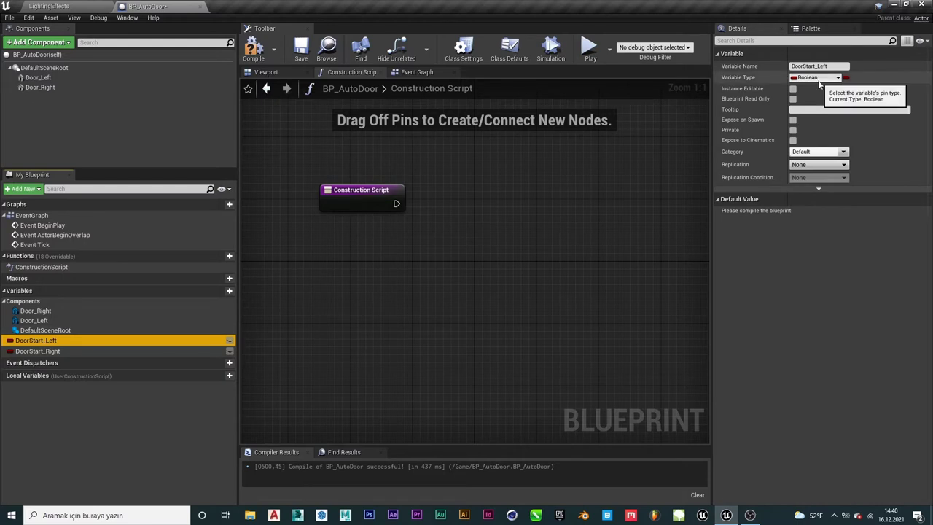
left_click(818, 78)
left_click(728, 141)
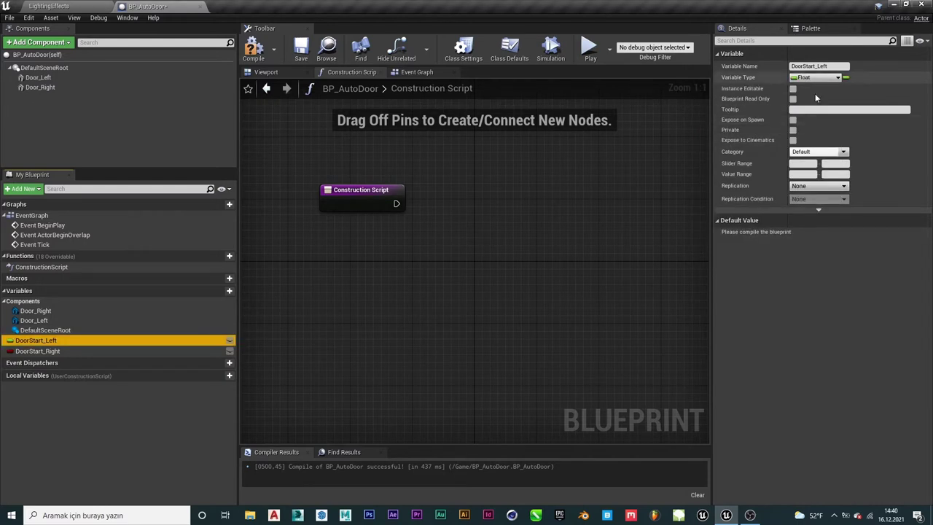
left_click(115, 350)
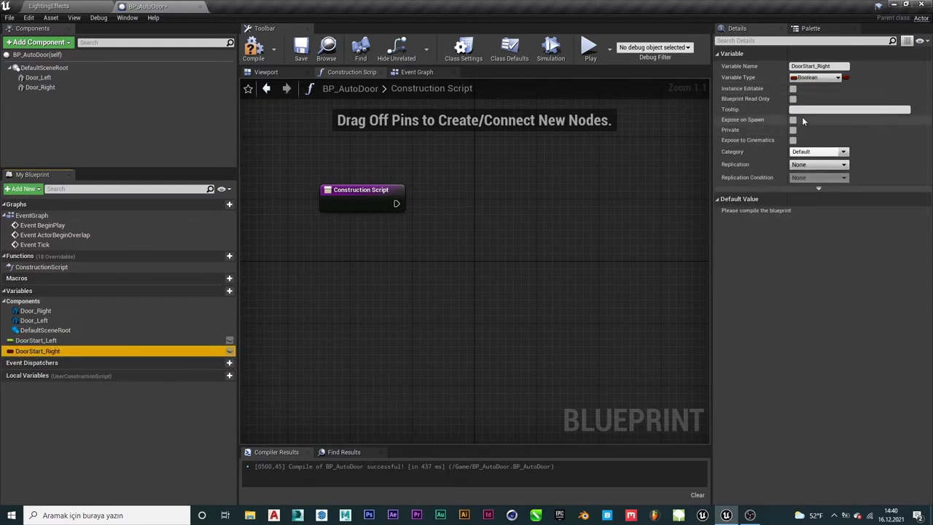
left_click(817, 77)
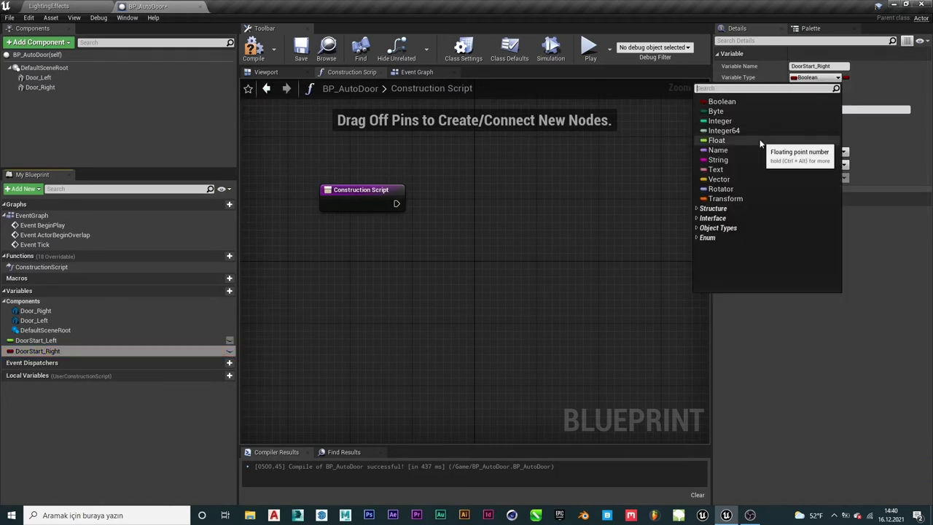
left_click(760, 143)
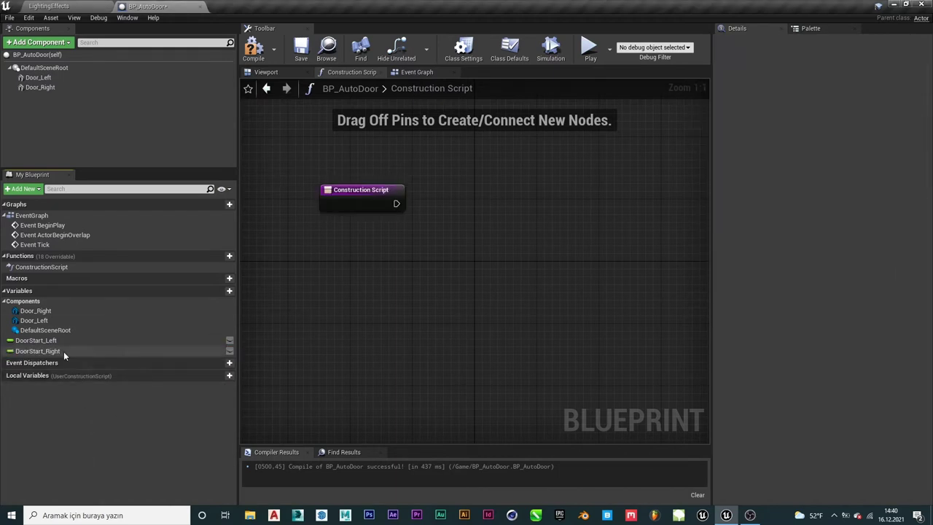
left_click_drag(40, 341, 434, 235, "ctrl")
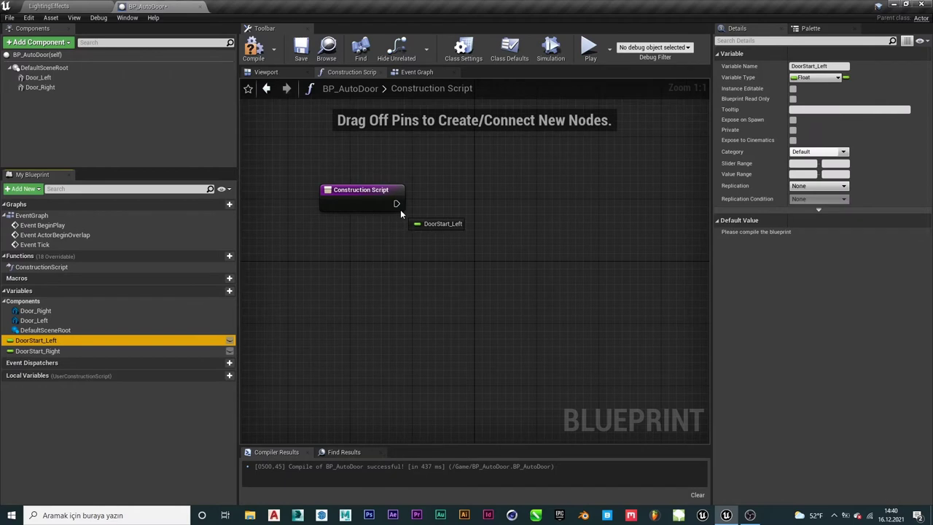
Chain SET DoorStart_Left and SET DoorStart_Right after the Construction Script entry, then compile
left_click_drag(412, 217, 400, 208)
left_click_drag(478, 212, 485, 204)
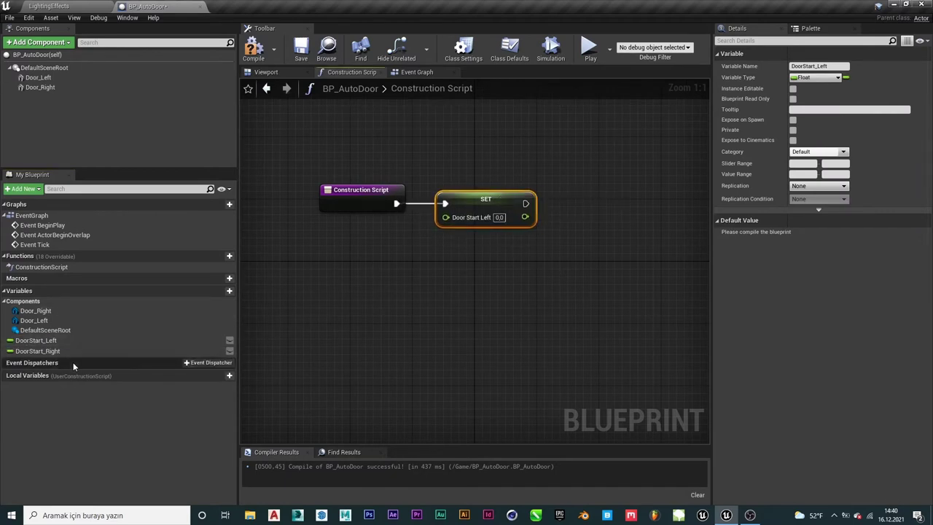
left_click_drag(55, 354, 546, 202)
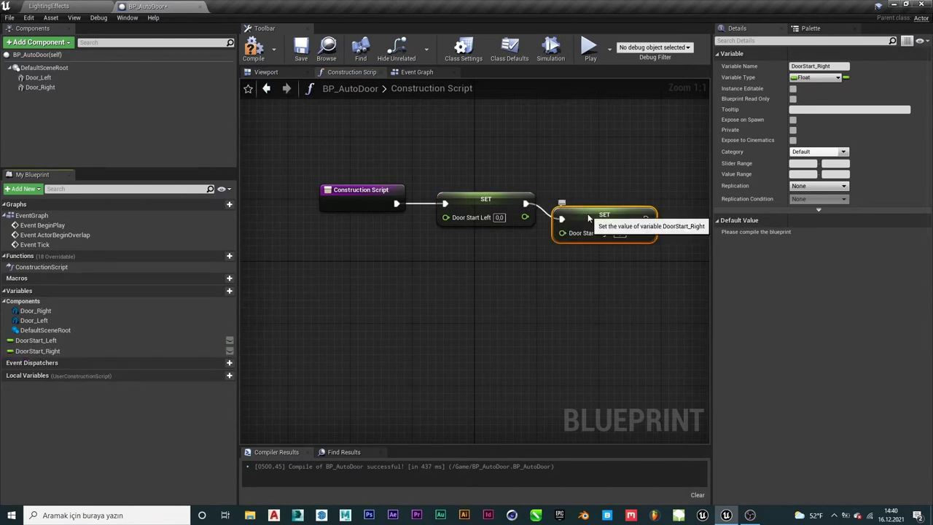
right_click_drag(599, 149, 549, 137)
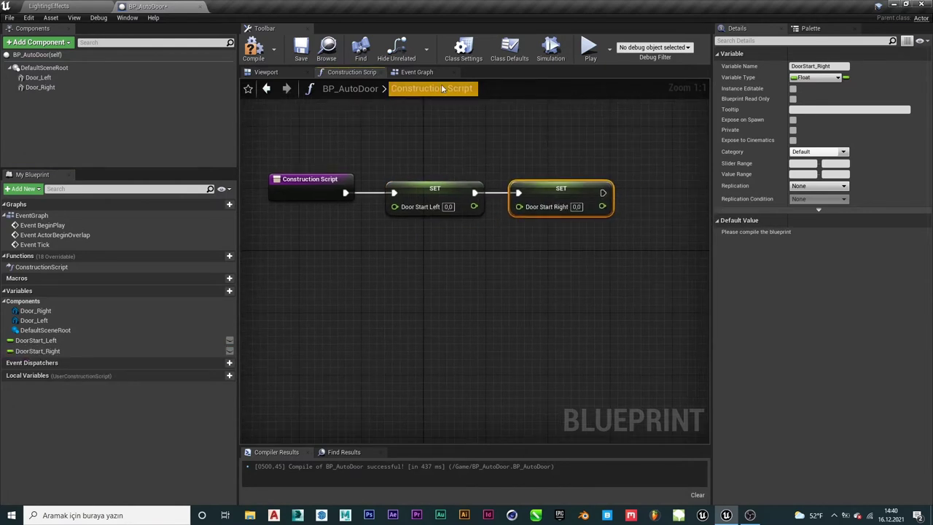
left_click(253, 45)
mouse_move(600, 135)
right_mouse_down()
mouse_move(595, 144)
mouse_move(620, 178)
right_mouse_up()
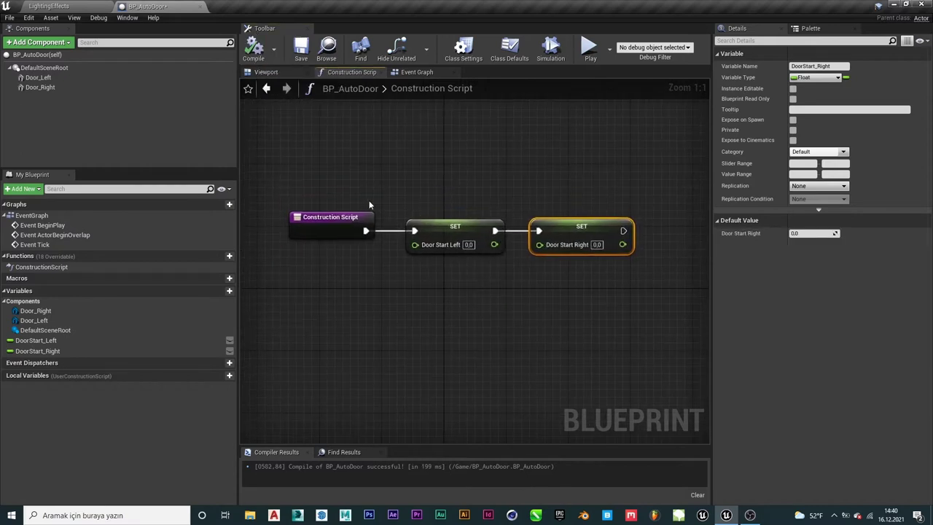
Add a Door Left reference wired into a Get Relative Transform node
left_click(455, 227)
left_click(442, 338)
right_click_drag(521, 325, 532, 314)
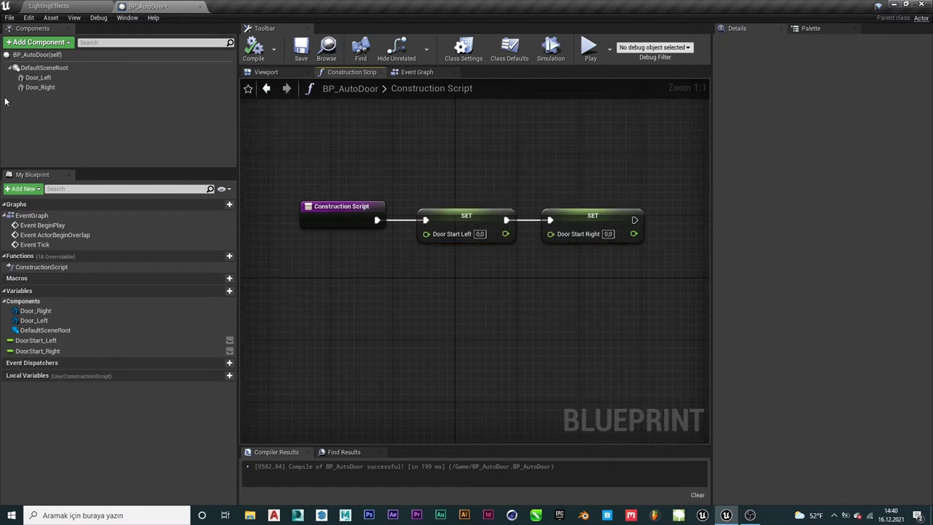
left_click_drag(38, 77, 370, 313)
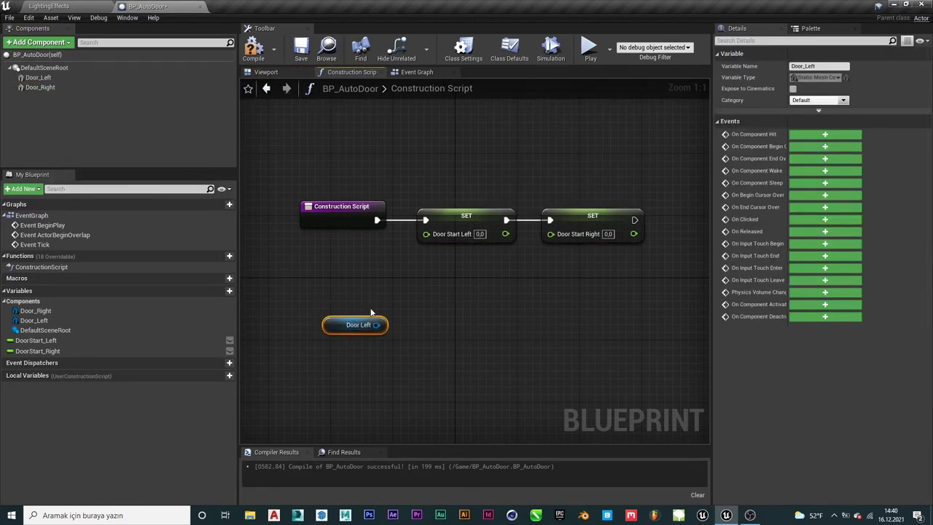
left_click_drag(376, 326, 488, 328)
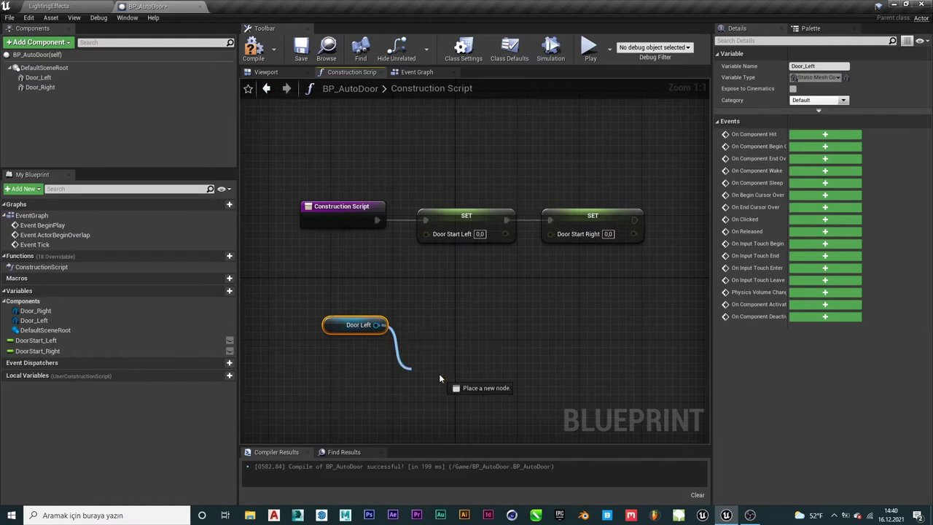
type("get re")
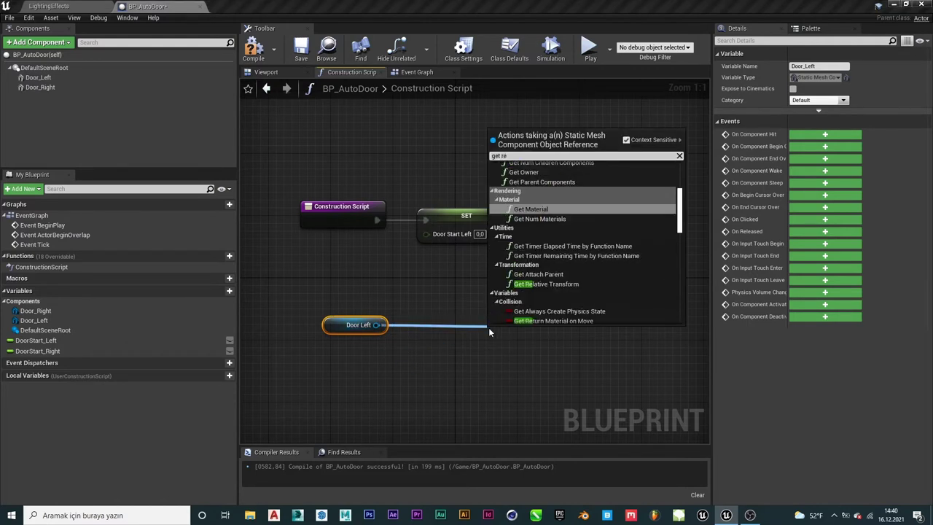
type("la")
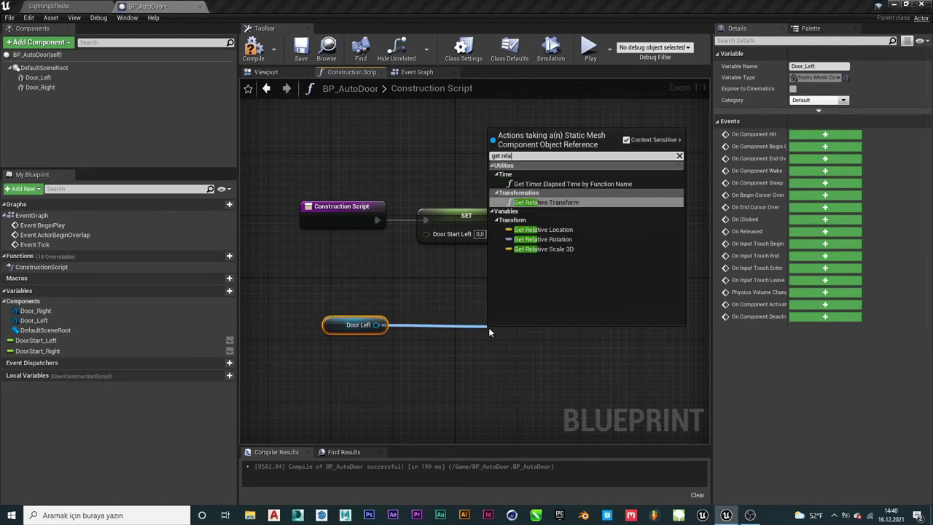
key("Return")
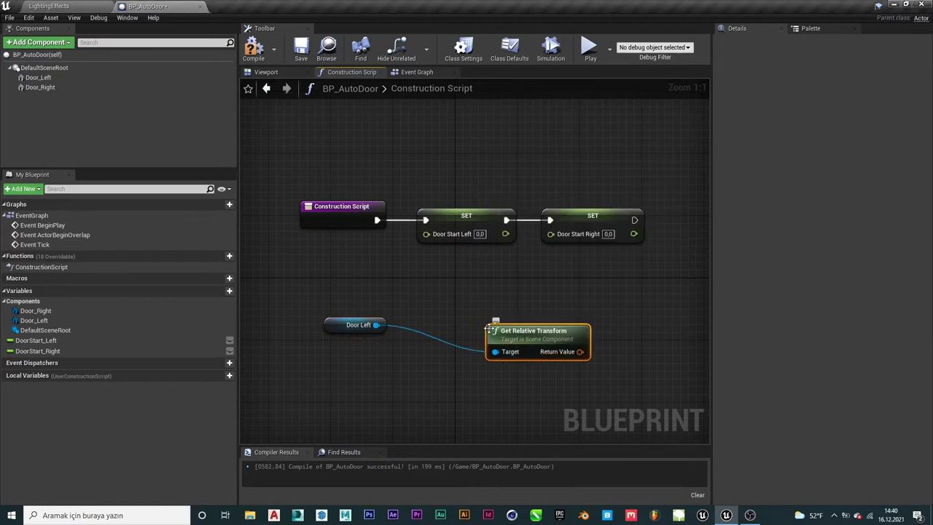
left_click_drag(522, 332, 475, 317)
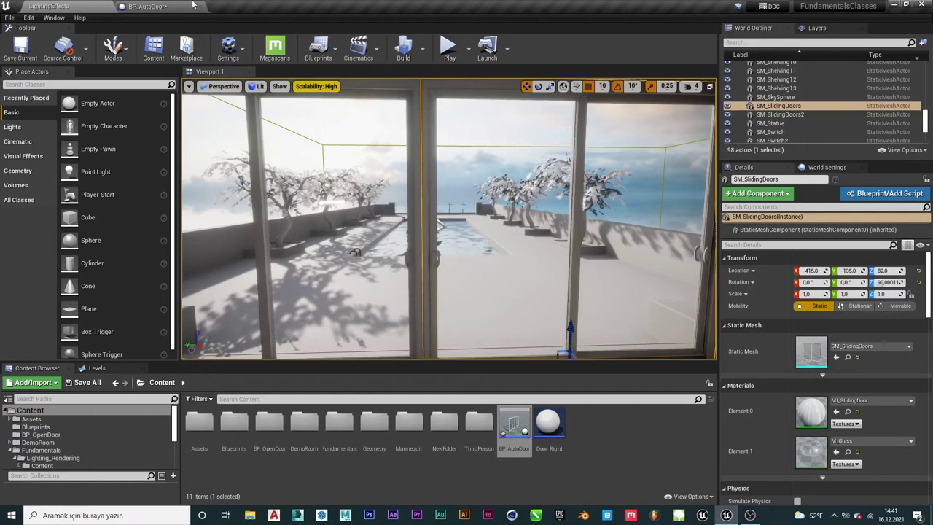
Inspect the left door's transform in the blueprint preview, then return to the Construction Script
left_click(148, 5)
left_click(266, 72)
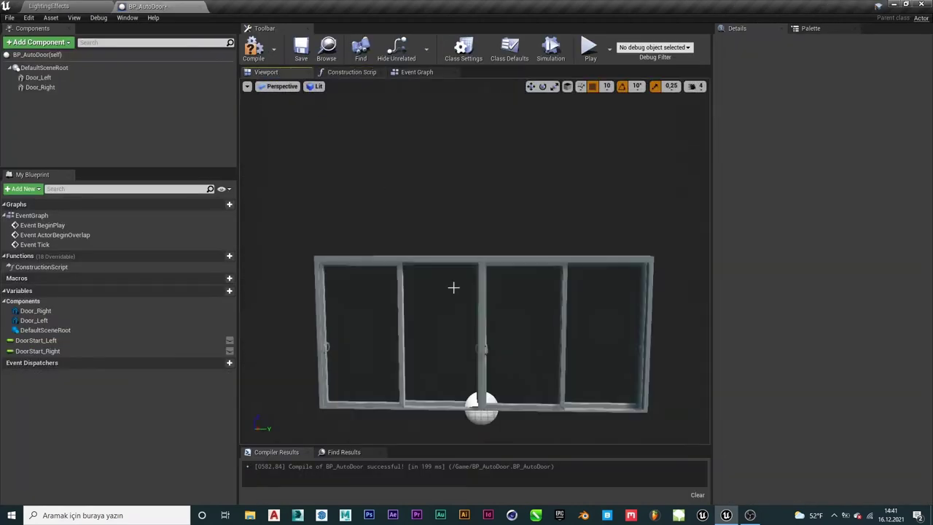
left_click(423, 267)
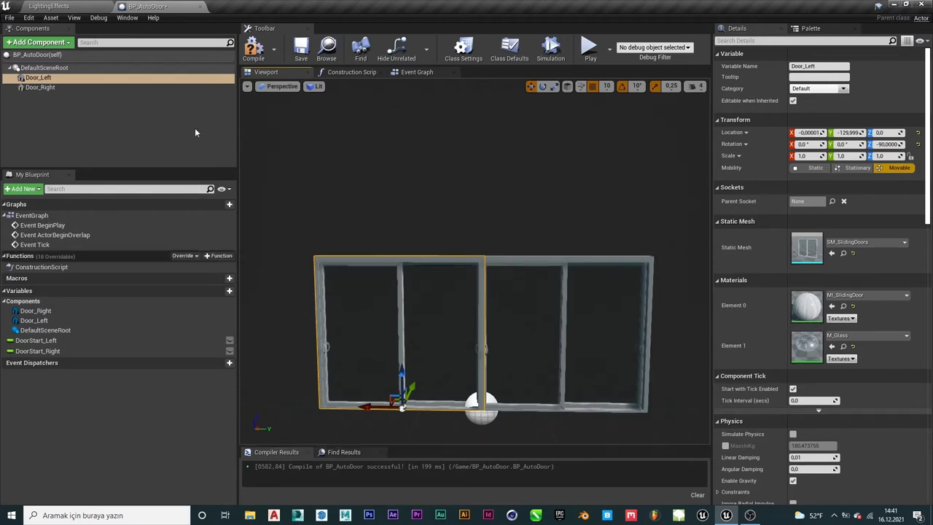
left_click(66, 6)
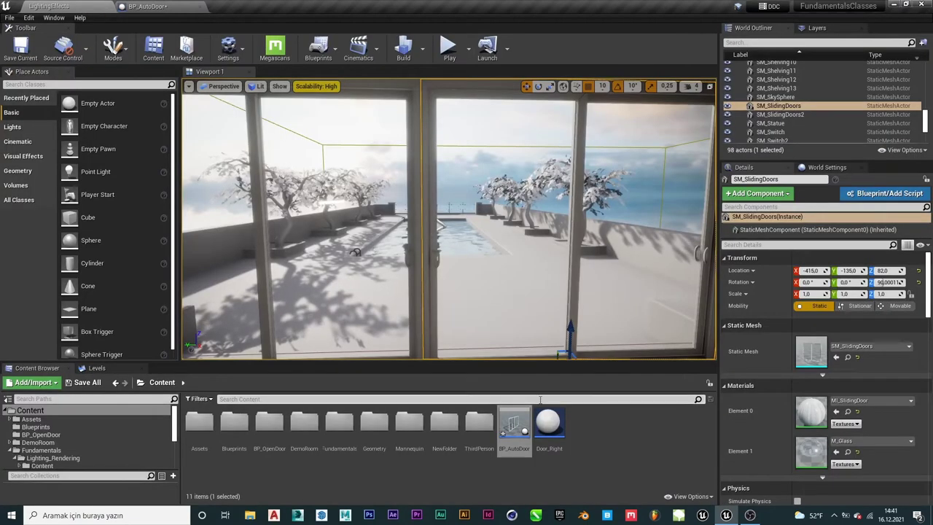
left_click(154, 6)
left_click(358, 74)
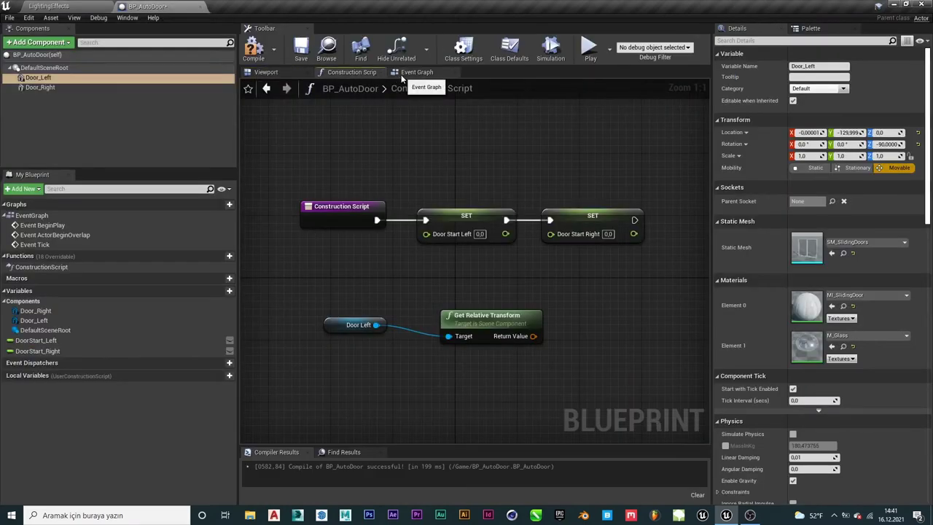
Split Get Relative Transform's Return Value into location, then into Location X, Y and Z
left_click_drag(514, 330, 514, 306)
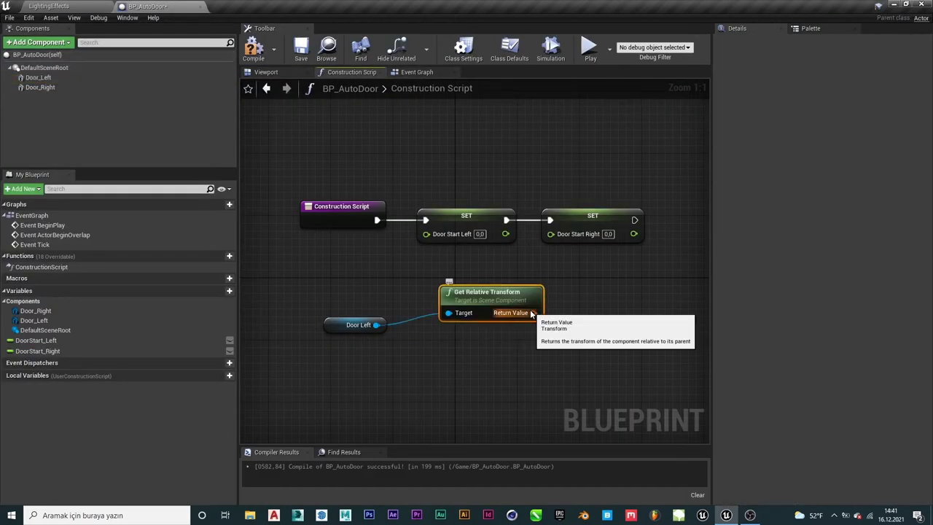
right_click(532, 313)
left_click(557, 344)
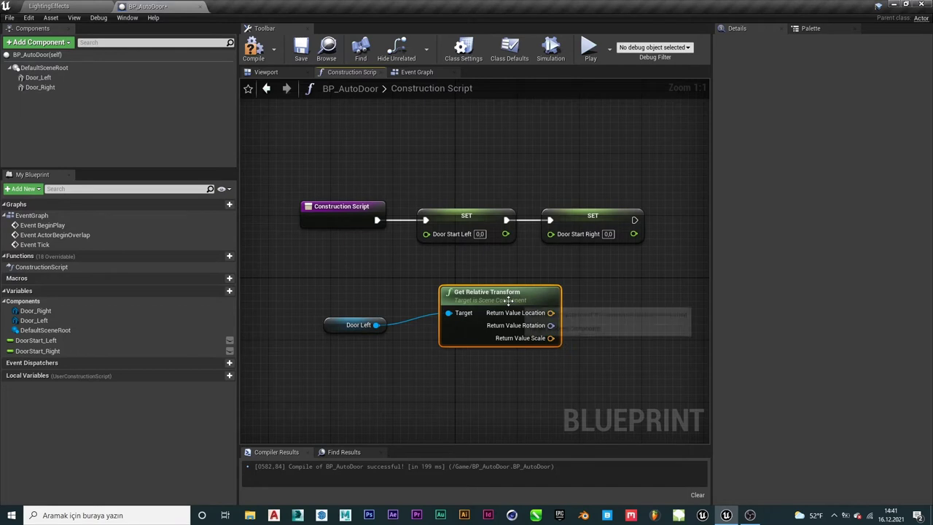
left_click_drag(506, 300, 506, 315)
right_click(550, 329)
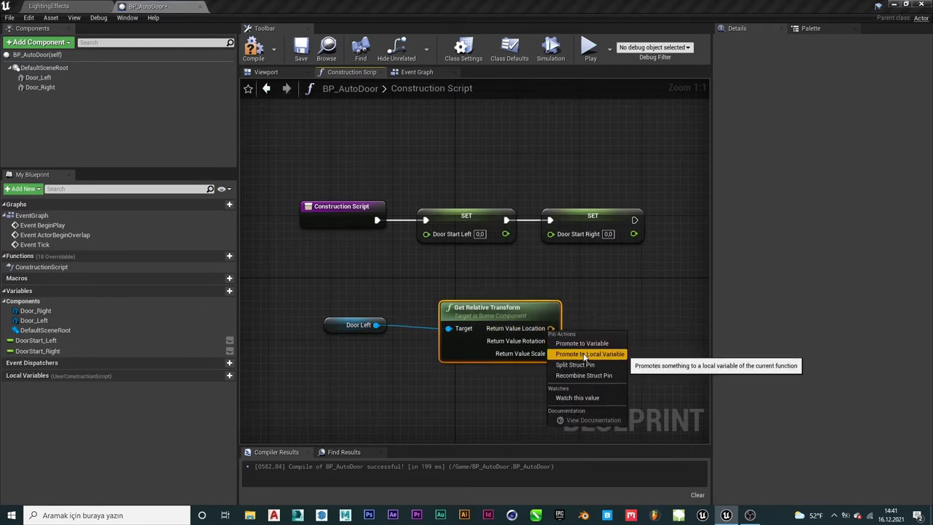
left_click(583, 363)
right_click_drag(576, 364, 548, 383)
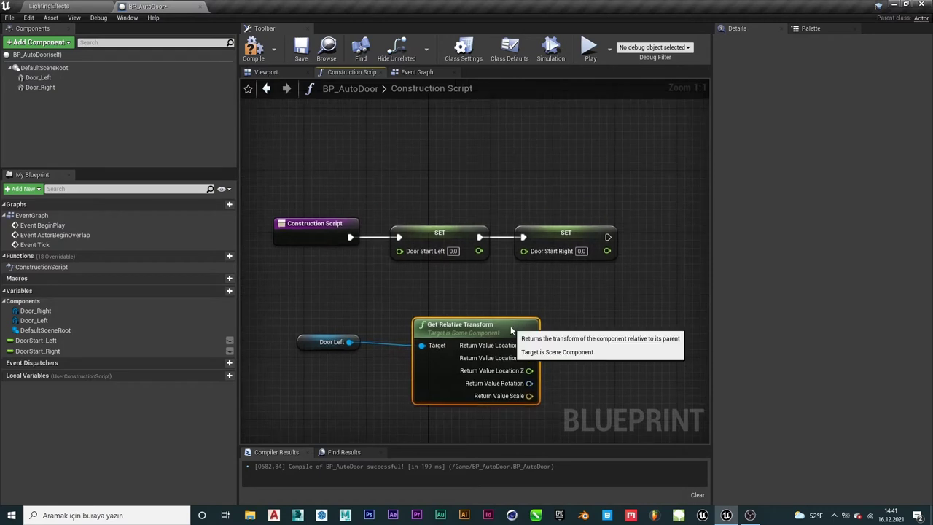
Move both SET nodes right and connect Location Y to SET Door Start Left
left_click_drag(555, 208, 466, 270)
left_click(572, 225)
left_click_drag(604, 146, 416, 260)
left_click_drag(455, 235, 561, 227)
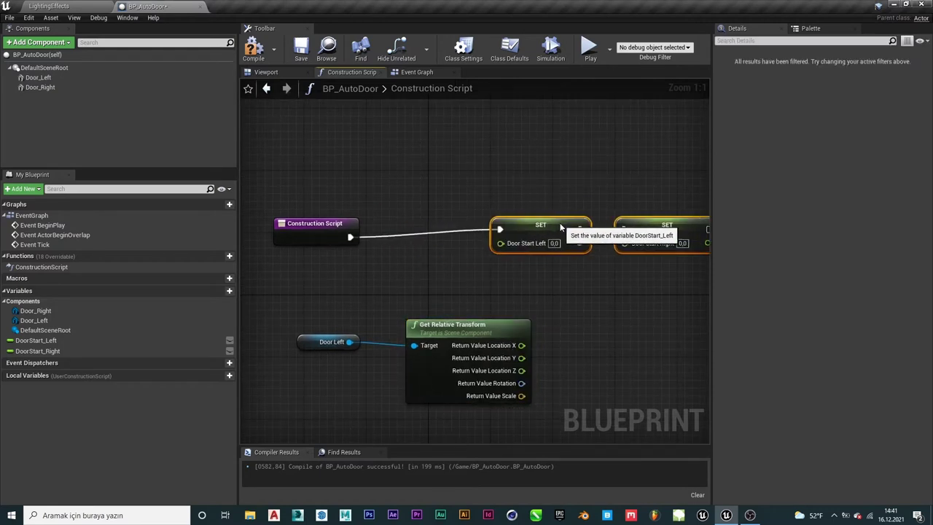
right_click_drag(561, 227, 473, 215)
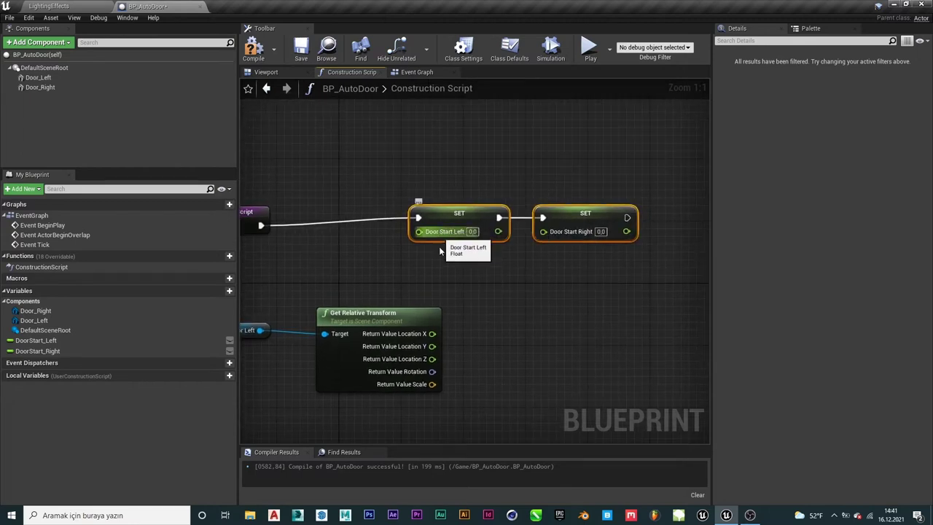
right_click_drag(439, 246, 507, 233)
mouse_move(502, 332)
left_mouse_down()
mouse_move(492, 216)
mouse_move(502, 331)
left_mouse_up()
key("Escape")
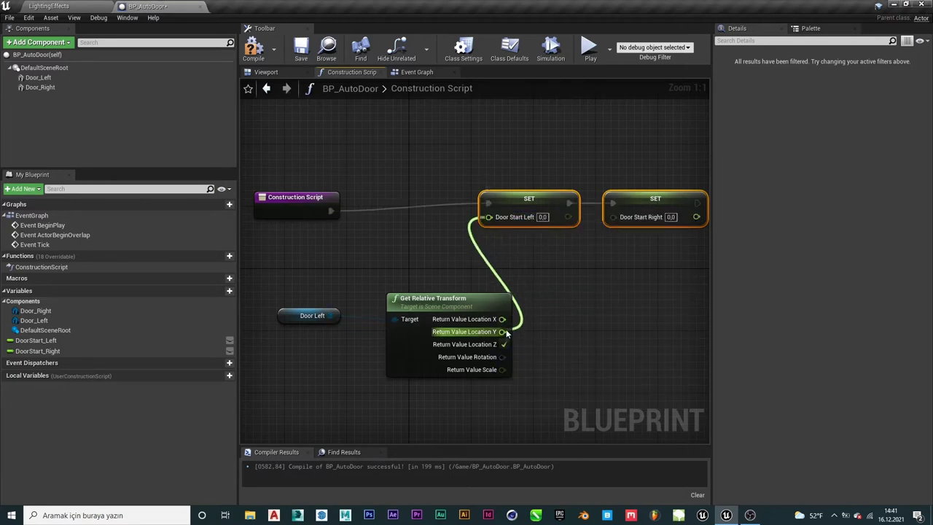
mouse_move(631, 307)
right_mouse_down()
mouse_move(546, 298)
mouse_move(562, 294)
right_mouse_up()
left_click(535, 274)
scroll(563, 293, "down", 1)
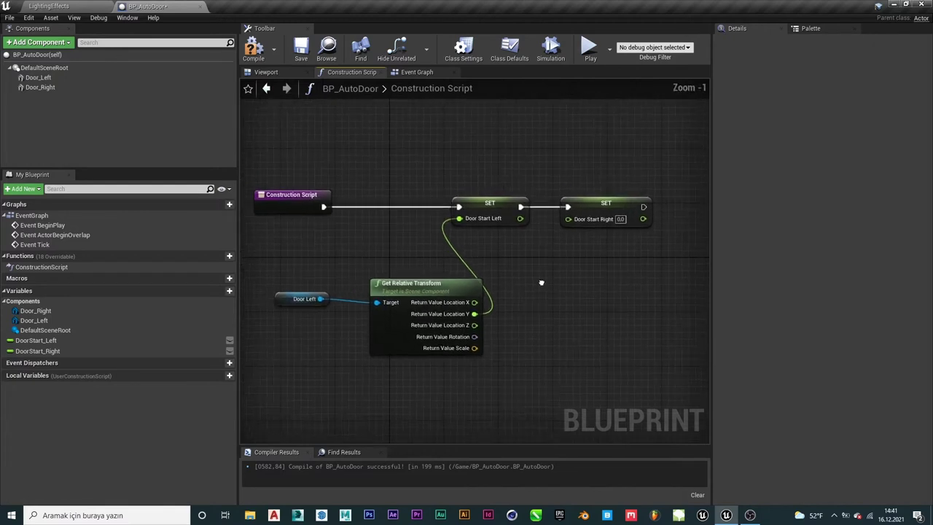
Add a Door Right reference wired into a new Get Relative Transform node
left_click_drag(49, 88, 535, 326)
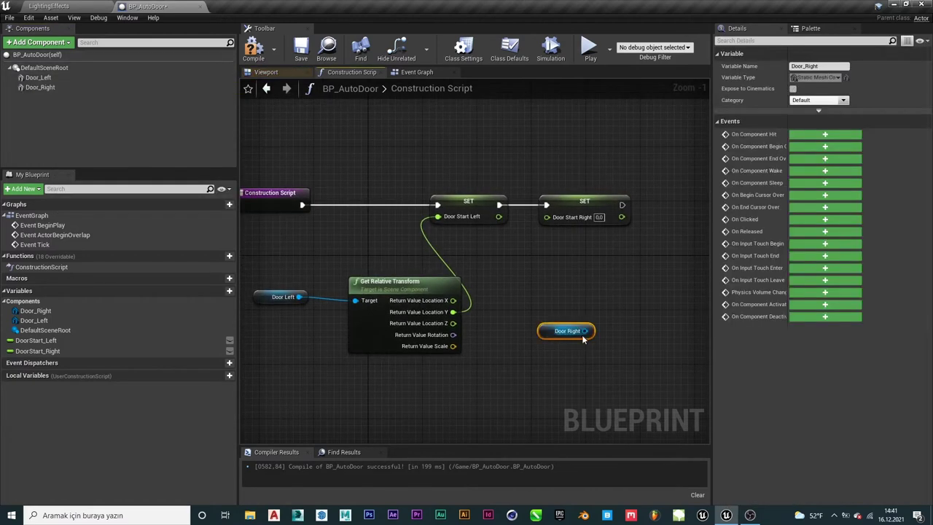
right_click_drag(571, 334, 457, 324)
scroll(469, 312, "up", 1)
left_click_drag(470, 318, 508, 261)
type("g")
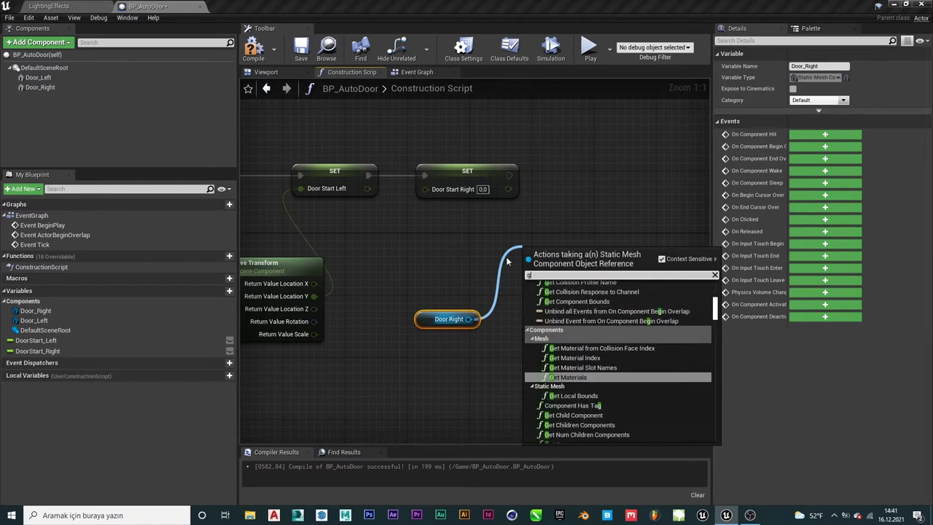
type("et rela")
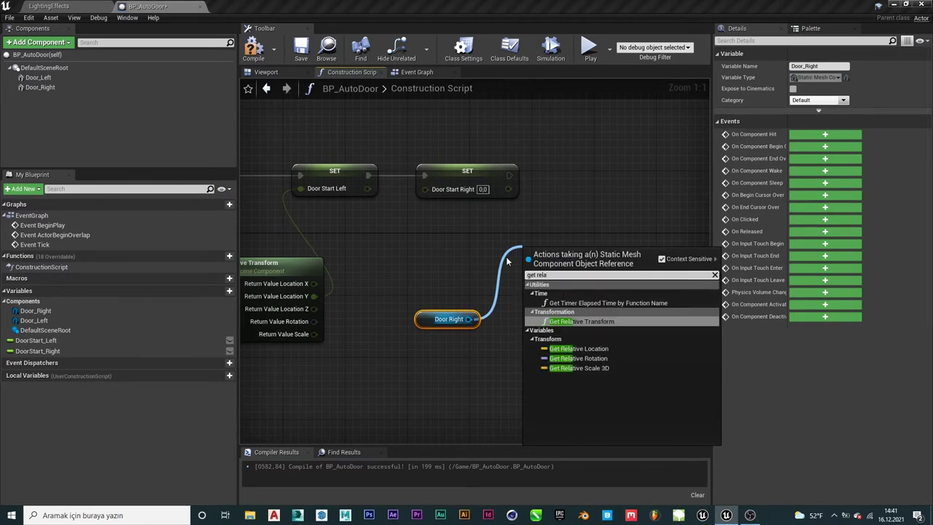
key("Return")
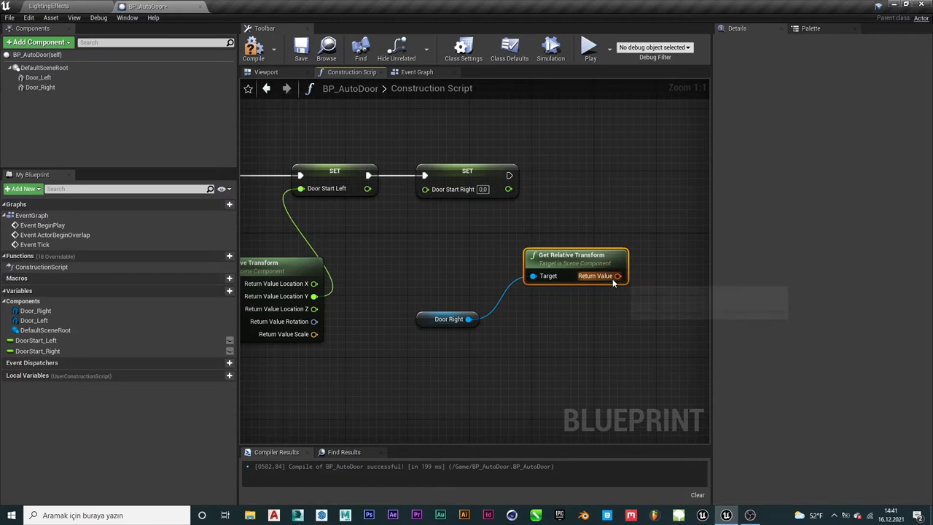
Delete the accidentally promoted NewVar_0 setter and rearrange the nodes in a wider graph
right_click(616, 275)
left_click(641, 290)
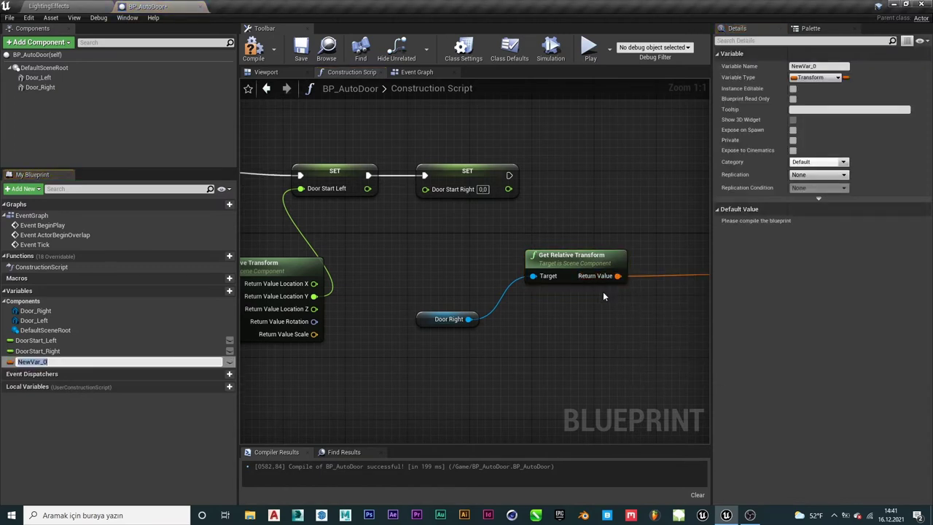
left_click(687, 261)
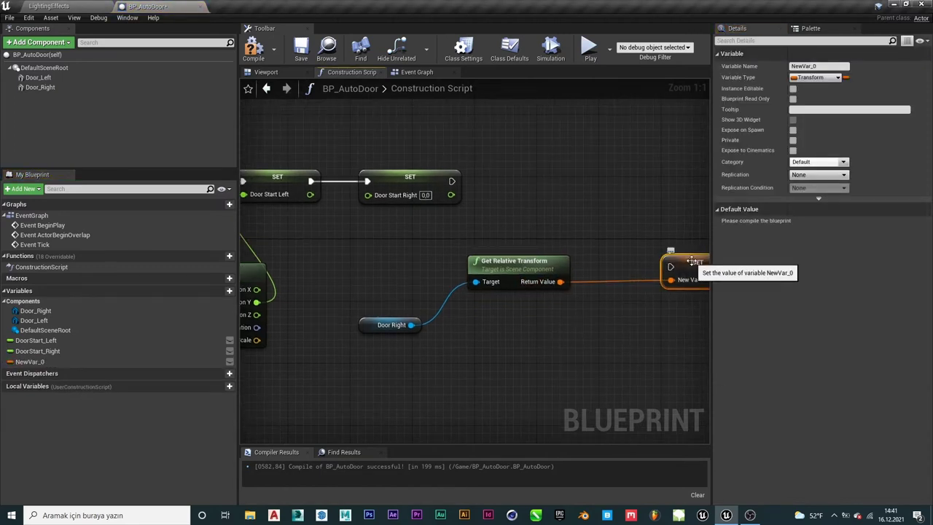
key("Delete")
right_click_drag(686, 265, 665, 276)
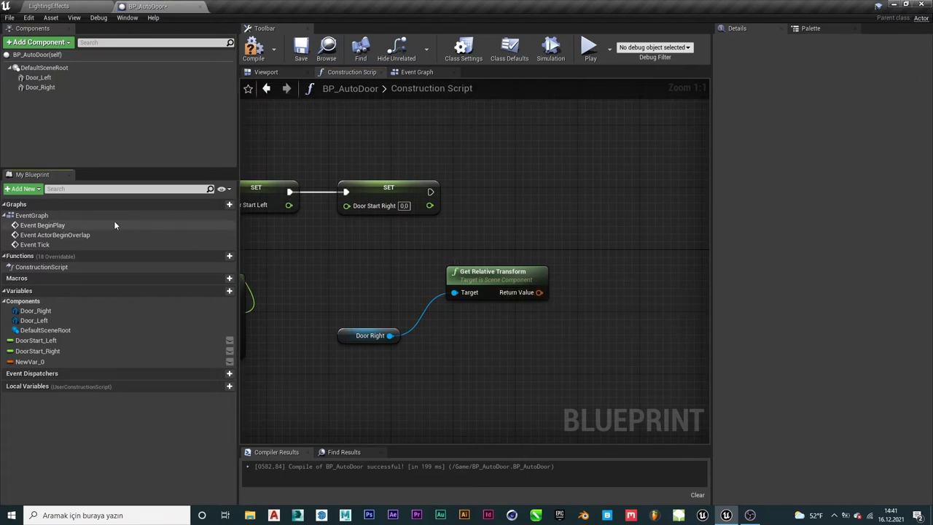
mouse_move(238, 219)
left_mouse_down()
mouse_move(150, 225)
mouse_move(180, 226)
left_mouse_up()
left_click_drag(421, 136, 232, 259)
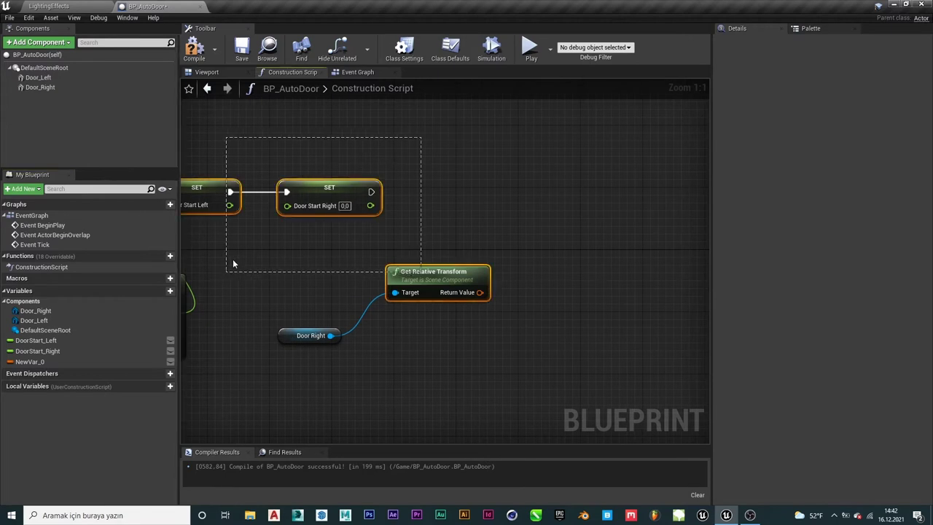
right_click_drag(523, 191, 586, 197)
scroll(586, 197, "down", 1)
mouse_move(614, 293)
left_mouse_down()
mouse_move(572, 341)
mouse_move(634, 294)
mouse_move(518, 389)
left_mouse_up()
left_click(606, 350)
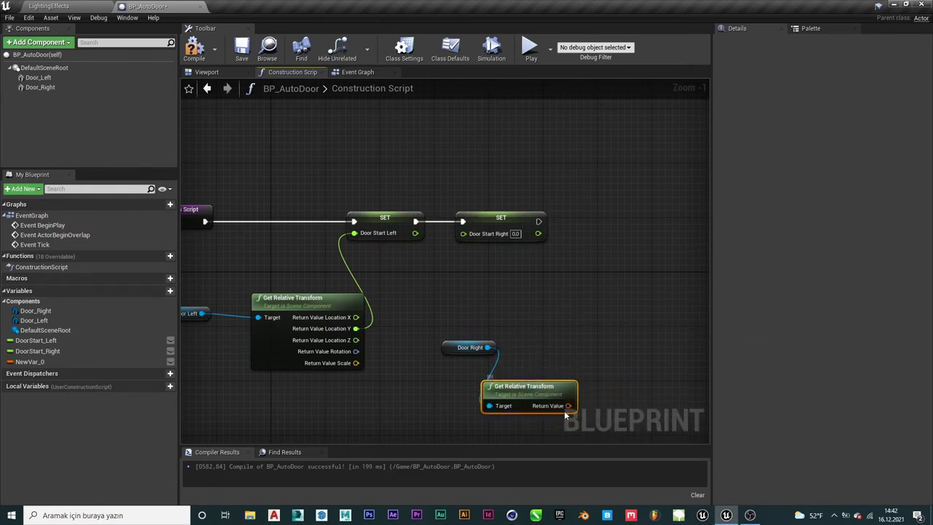
Split Door Right's transform down to Location X/Y/Z and wire Location Y to SET Door Start Right
right_click(560, 412)
right_click(557, 410)
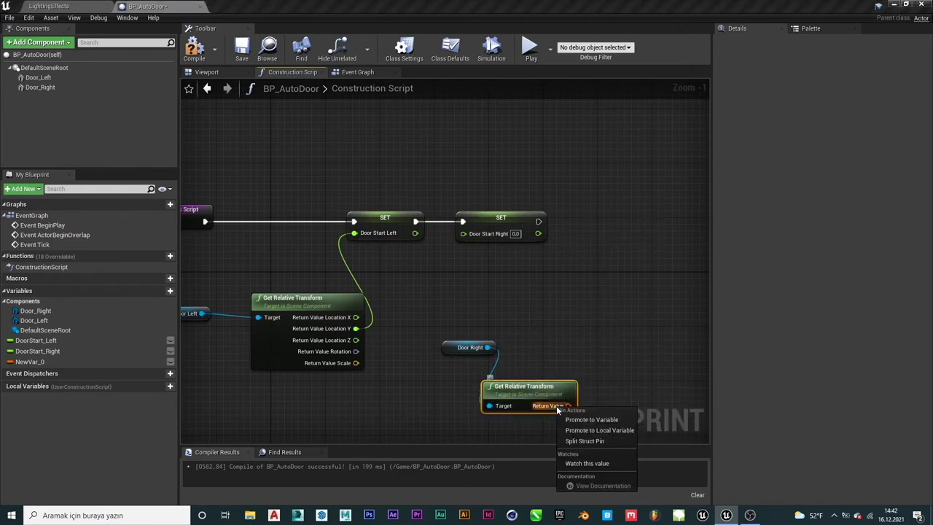
left_click(585, 441)
left_click_drag(570, 390, 617, 335)
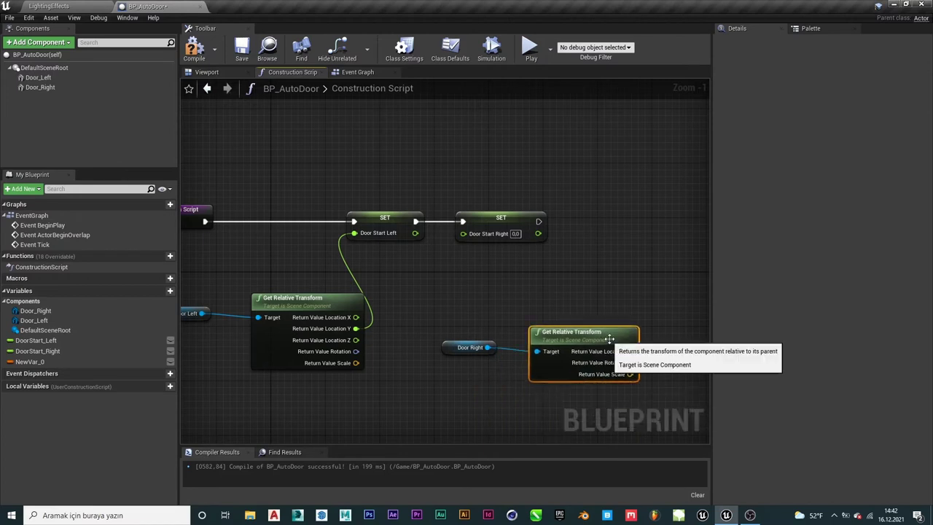
right_click(612, 357)
left_click(634, 389)
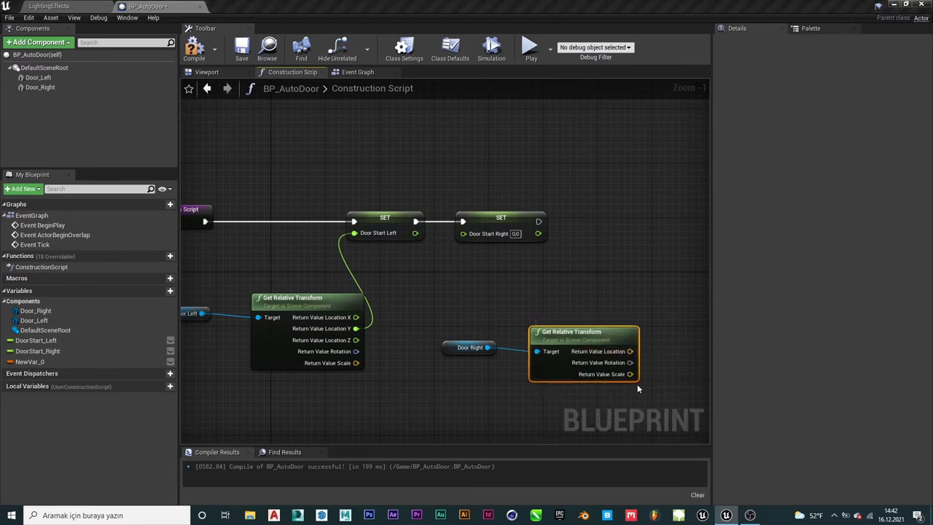
mouse_move(619, 333)
left_mouse_down()
mouse_move(628, 327)
mouse_move(470, 233)
left_mouse_up()
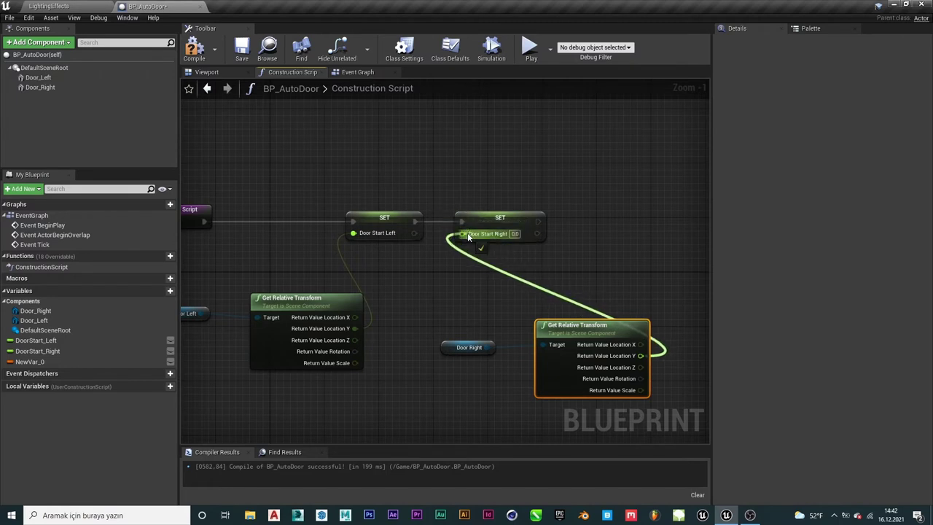
left_click_drag(469, 232, 501, 238)
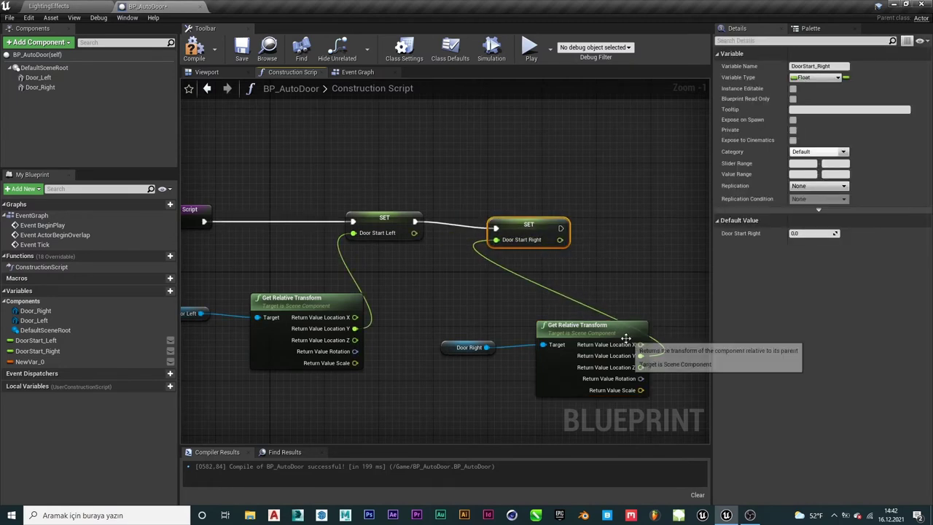
Tidy the Door Right and Get Relative Transform node layout
left_click_drag(624, 336, 619, 349)
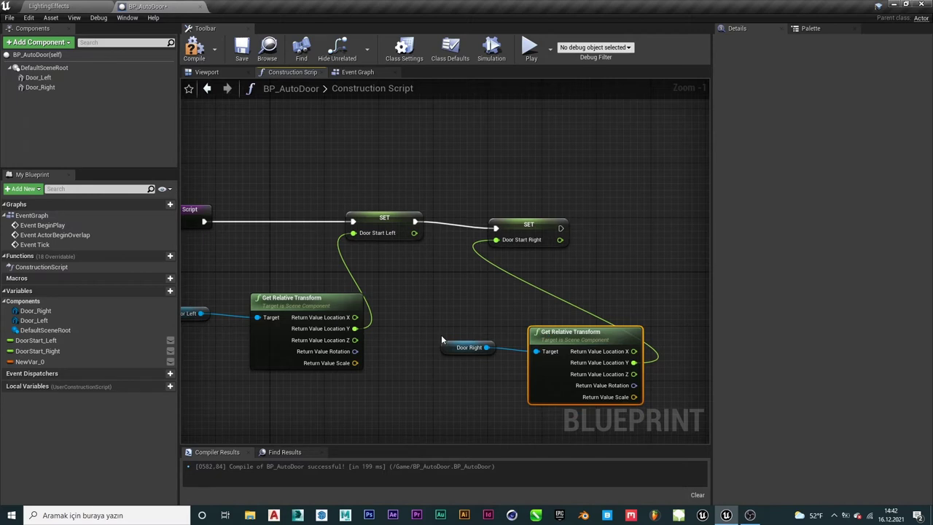
left_click_drag(445, 344, 383, 384)
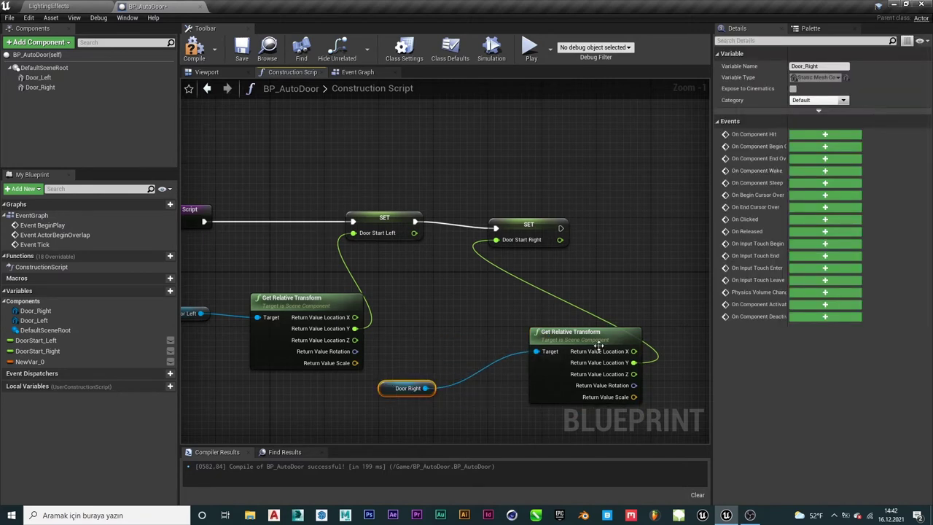
left_click_drag(589, 351, 526, 350)
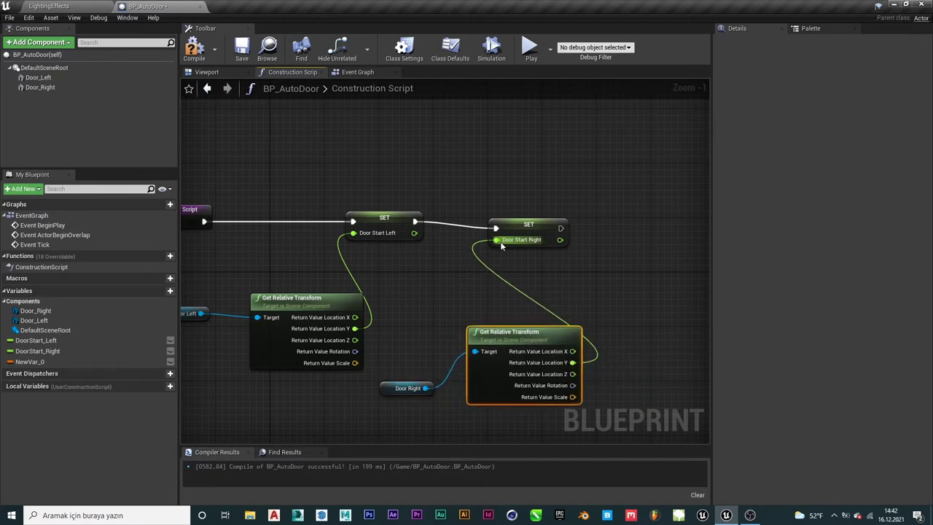
left_click(531, 234)
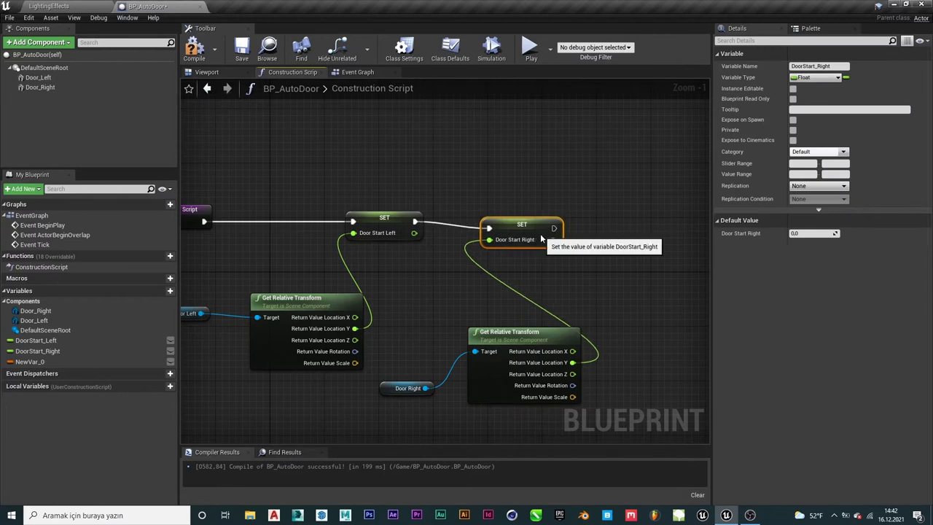
right_click_drag(577, 266, 609, 279)
scroll(608, 278, "down", 1)
scroll(609, 278, "down", 1)
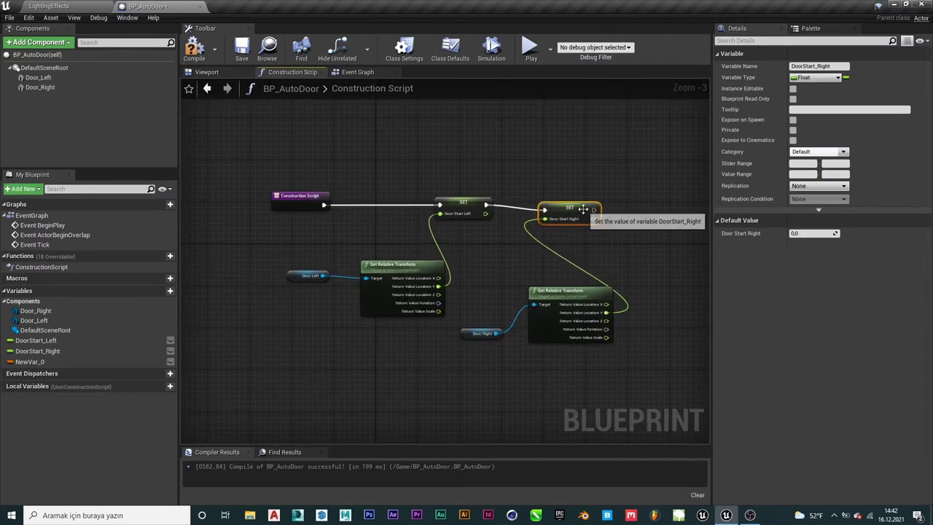
right_click_drag(583, 205, 582, 212)
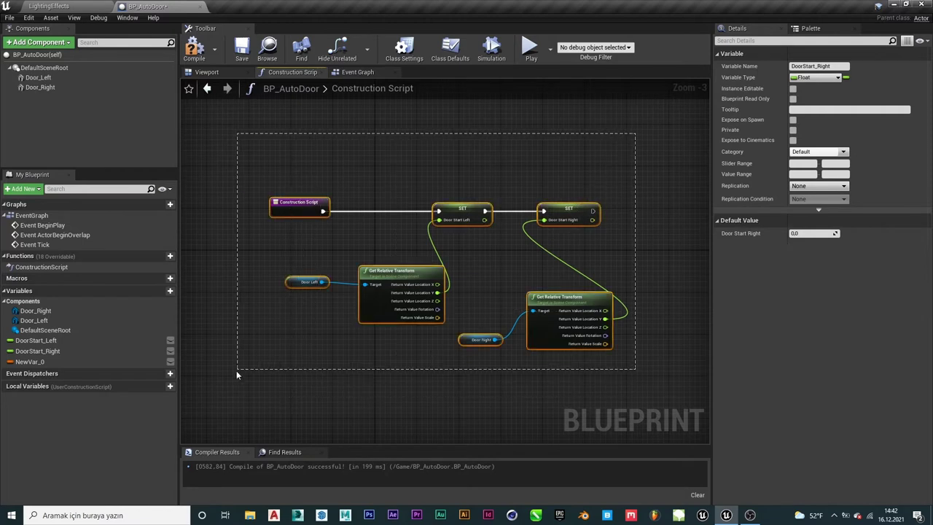
Wrap all Construction Script nodes in a comment titled 'Auto Door Construct'
left_click_drag(569, 253, 239, 370)
key("c")
key("Caps_Lock")
type("Auto")
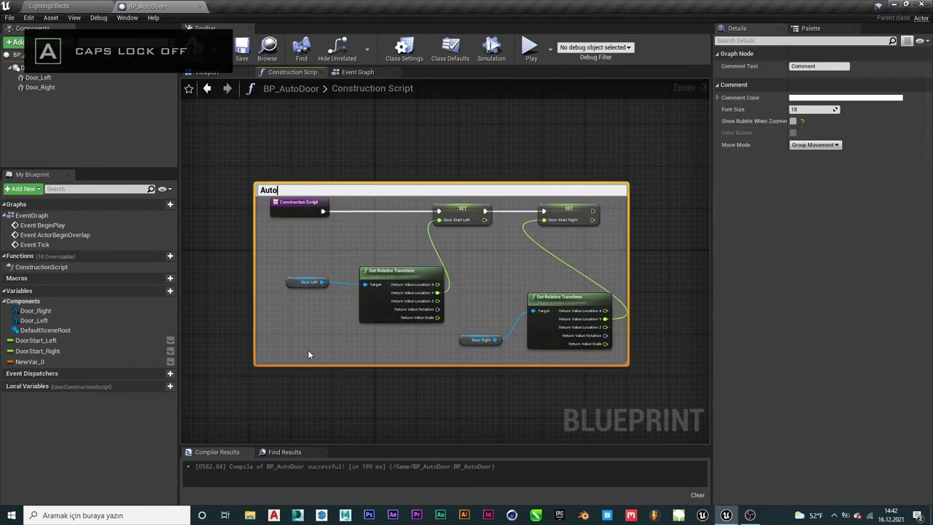
key("Caps_Lock")
type("Door Construct")
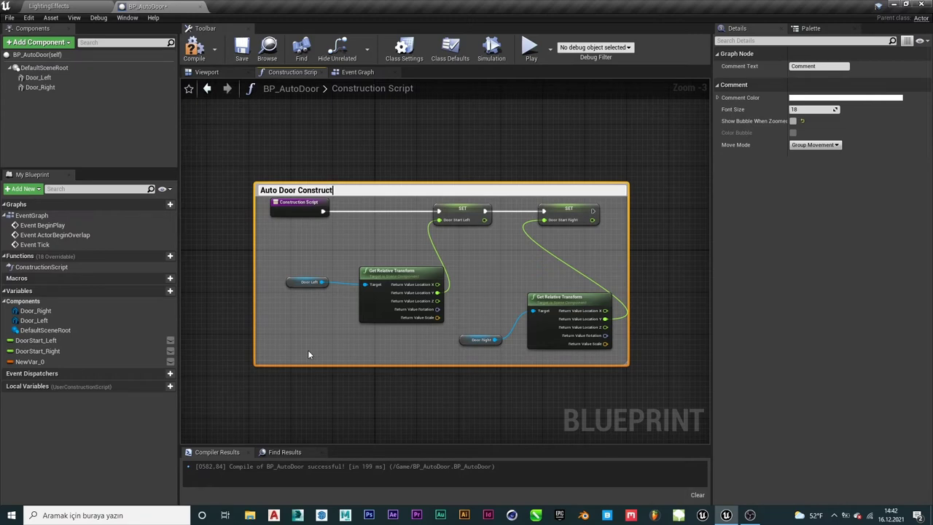
left_click(414, 132)
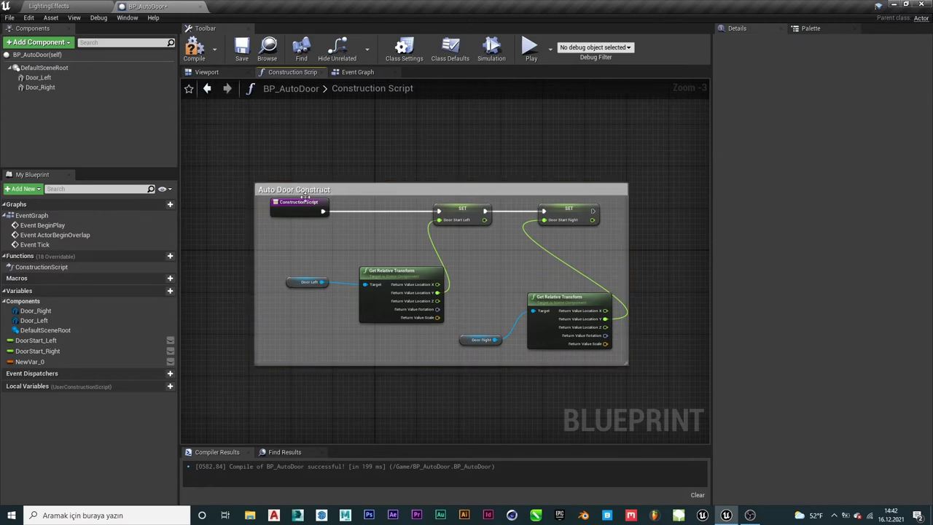
scroll(309, 206, "up", 3)
scroll(309, 206, "down", 2)
scroll(438, 171, "up", 1)
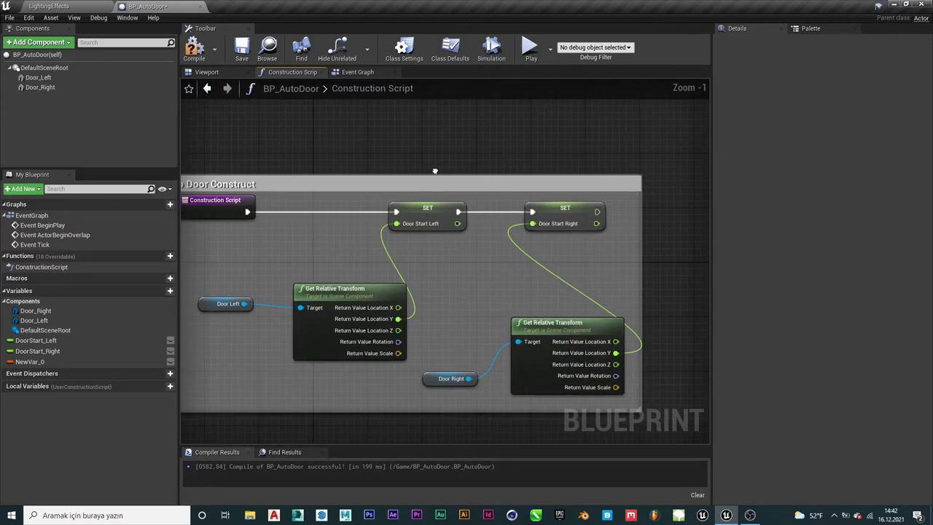
Rearrange the nodes and widen the comment box to enclose them all
left_click_drag(581, 340, 557, 340)
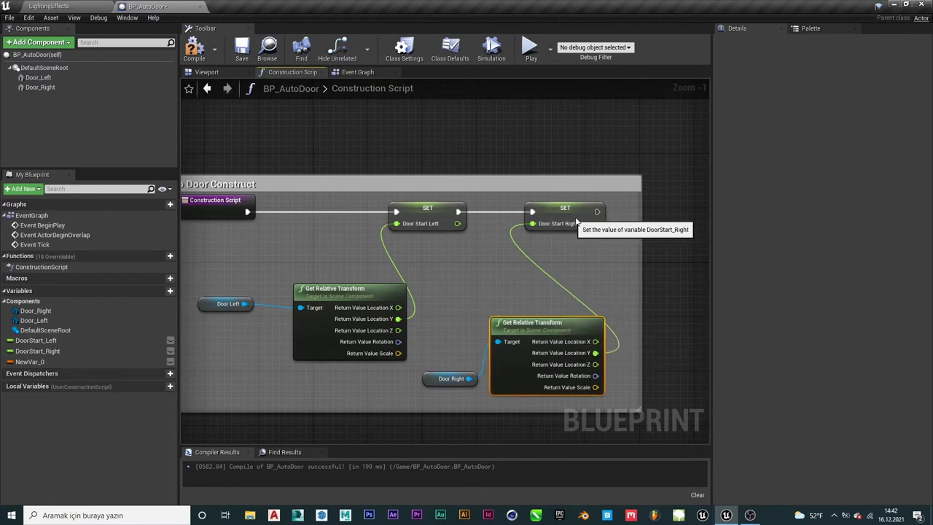
left_click_drag(571, 220, 597, 222)
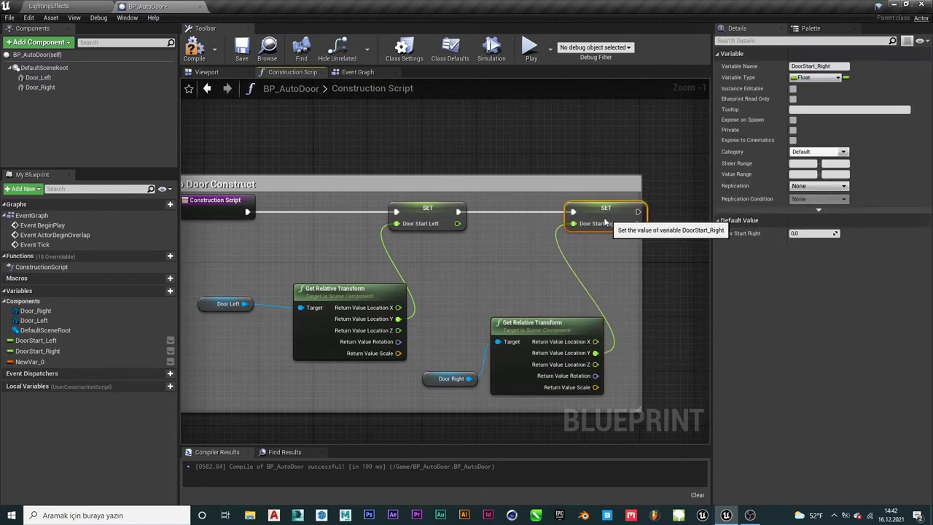
left_click(643, 252)
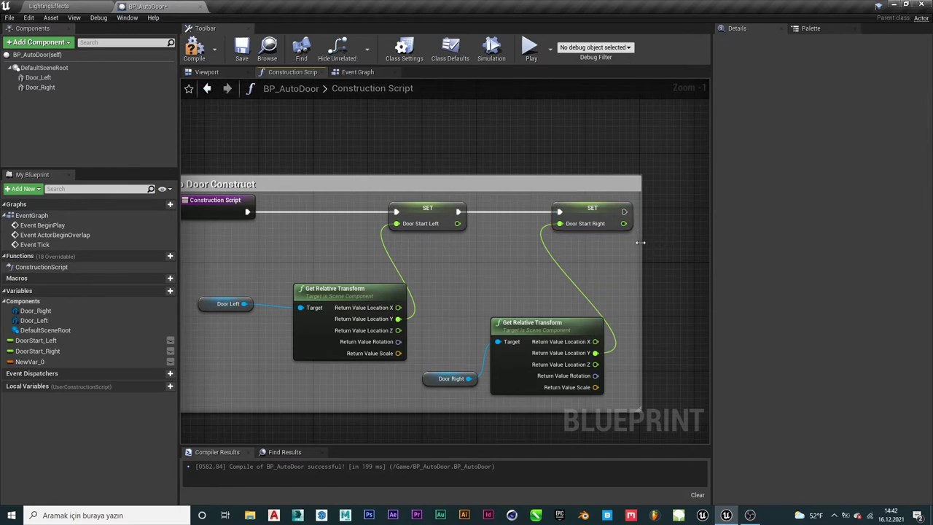
left_click_drag(642, 242, 691, 242)
scroll(589, 226, "down", 2)
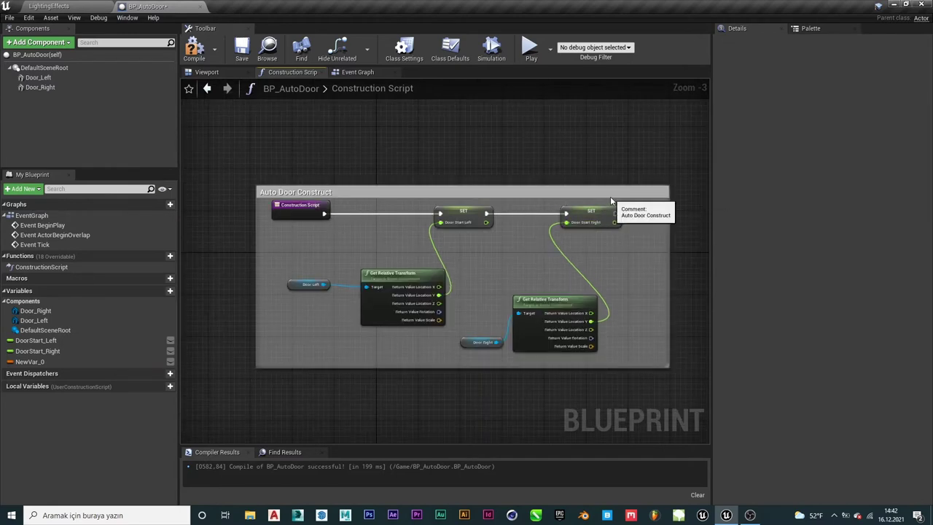
Set the comment colour to pale yellow and compile the blueprint
left_click(610, 196)
left_click(813, 99)
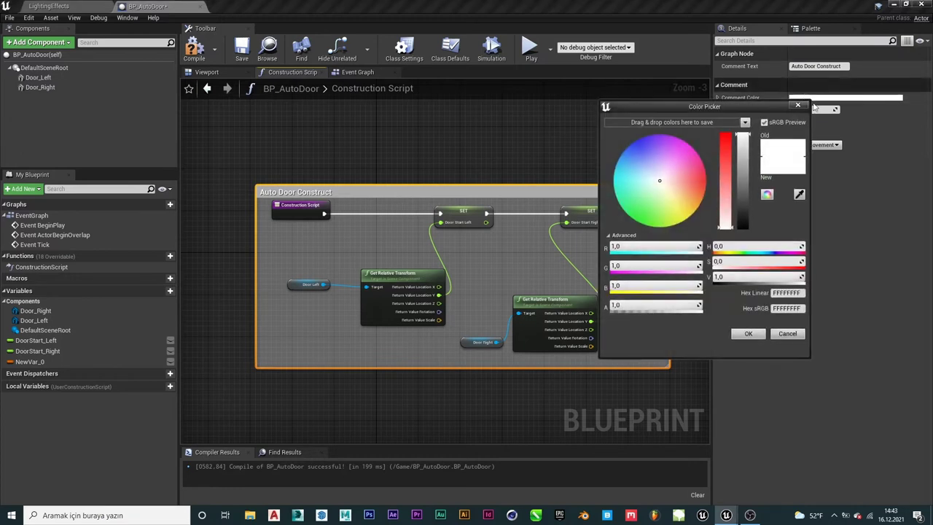
left_click_drag(671, 179, 673, 203)
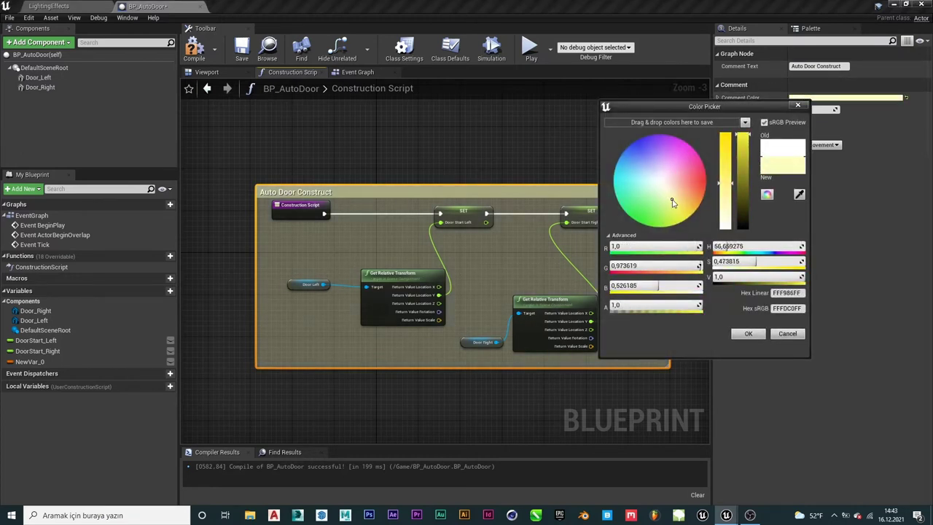
left_click(748, 337)
right_click_drag(534, 151, 524, 147)
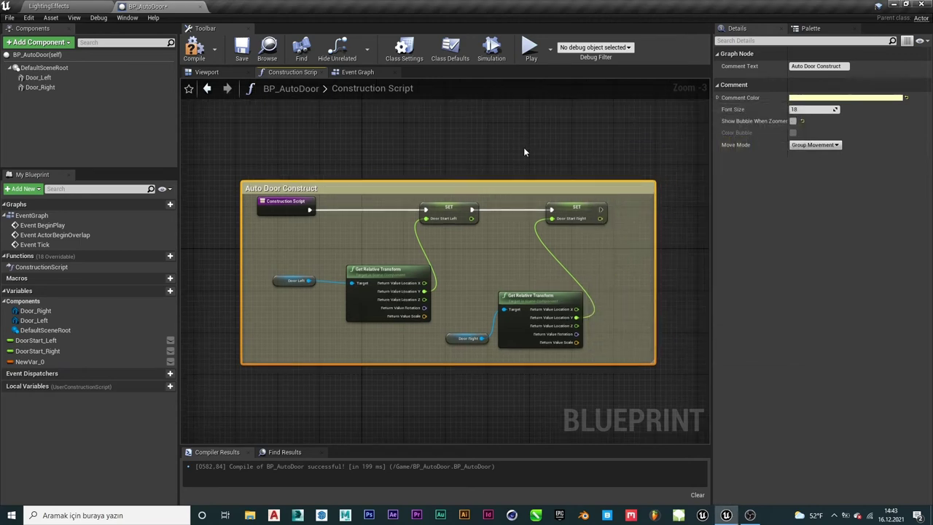
left_click(194, 48)
left_click(357, 72)
Delete the disabled Event Tick and Event BeginPlay nodes and compile the blueprint
right_click_drag(566, 203, 381, 205)
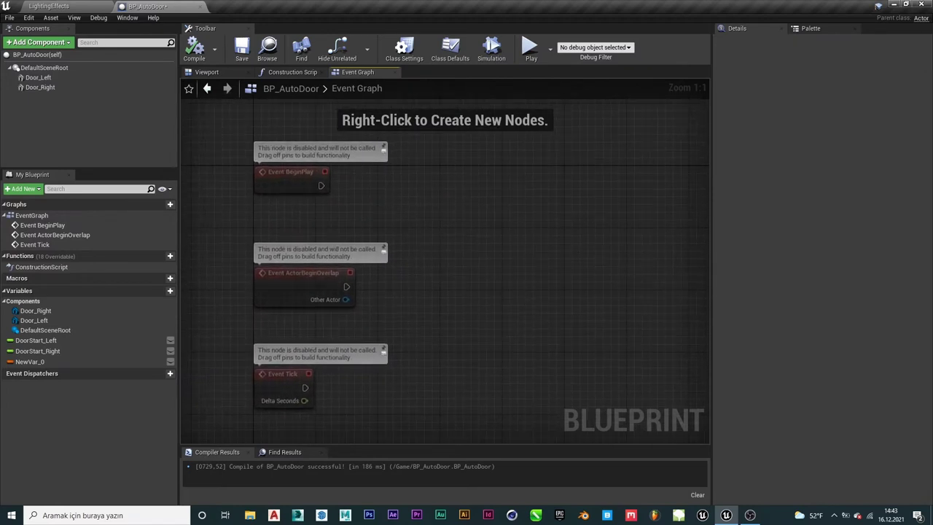
key("Delete")
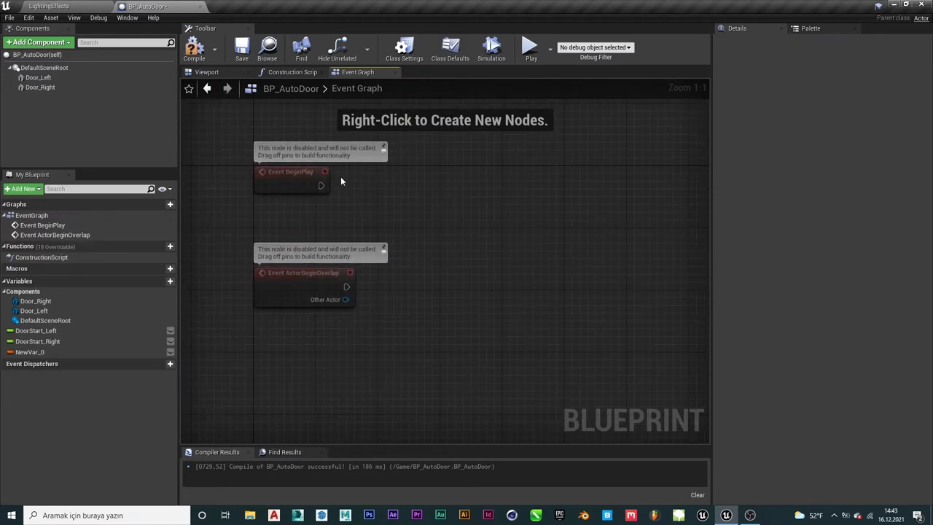
left_click_drag(351, 155, 330, 156)
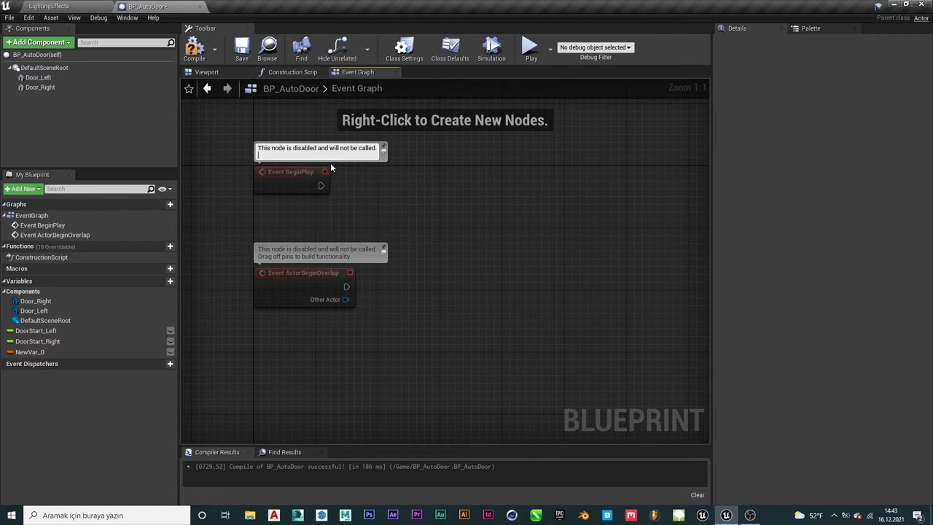
left_click(310, 186)
key("Delete")
left_click(195, 45)
Remove the Event ActorBeginOverlap node so the Event Graph is empty
left_click_drag(323, 268, 320, 271)
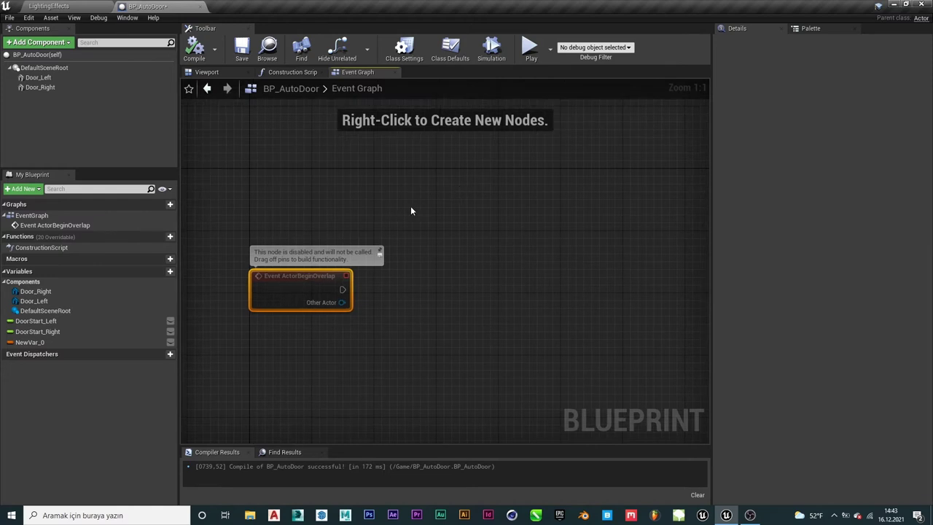
left_click_drag(287, 302, 287, 255)
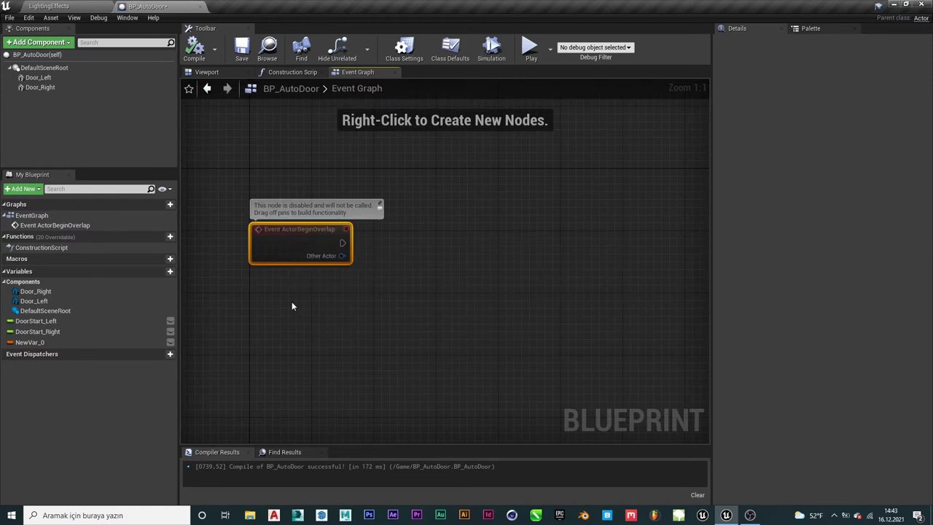
right_click(294, 307)
type("e")
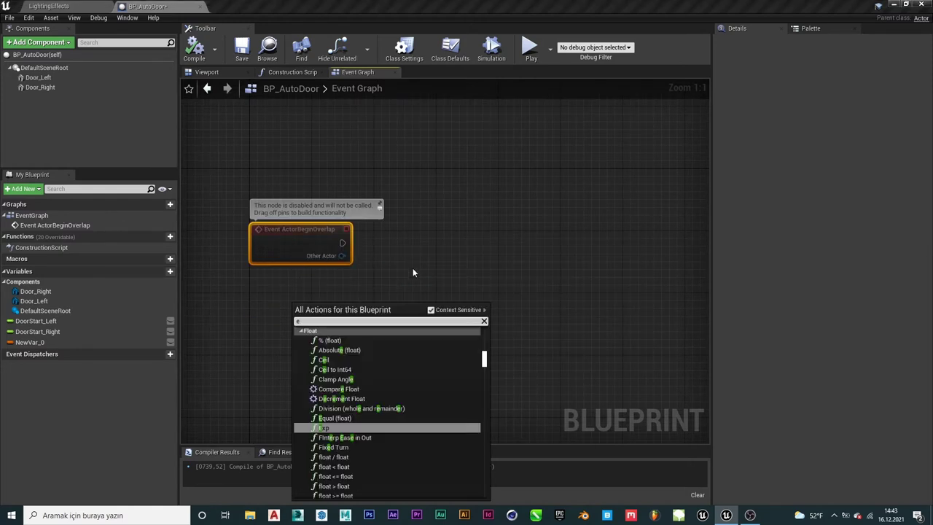
type("vent ")
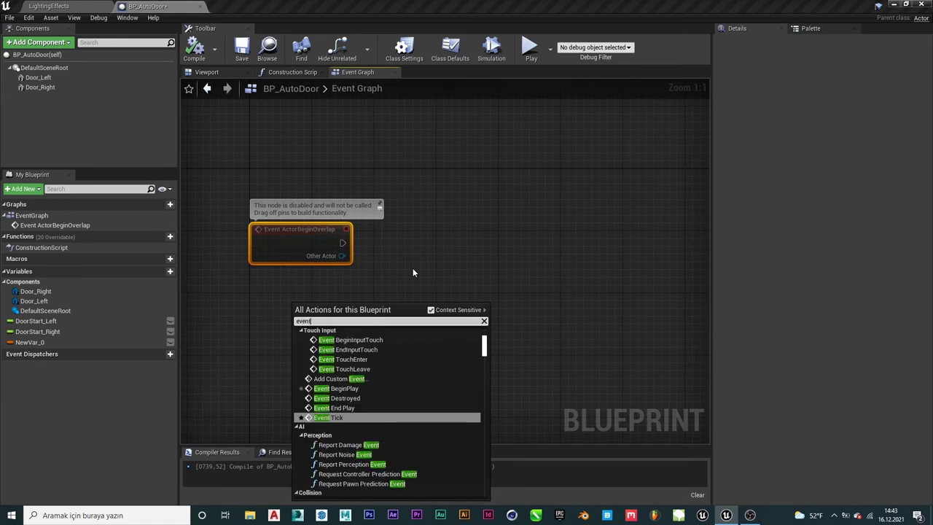
type("be")
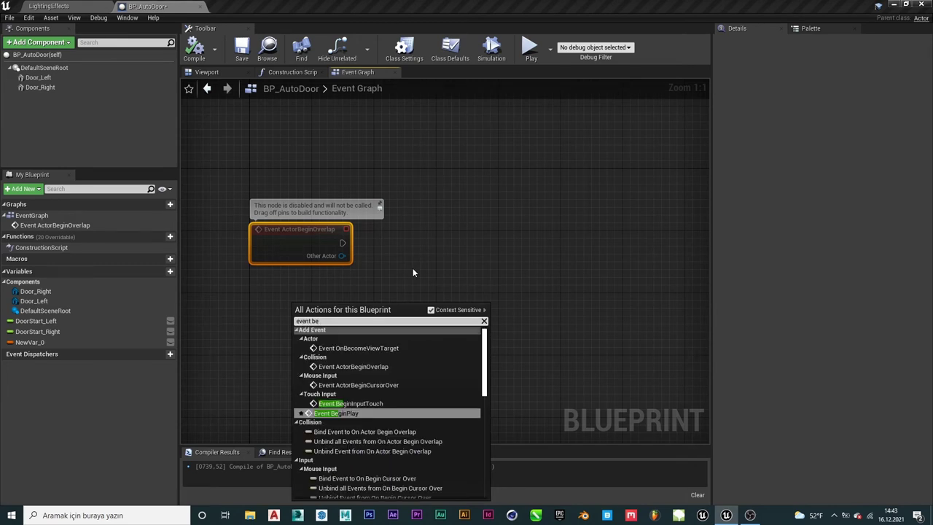
type("g")
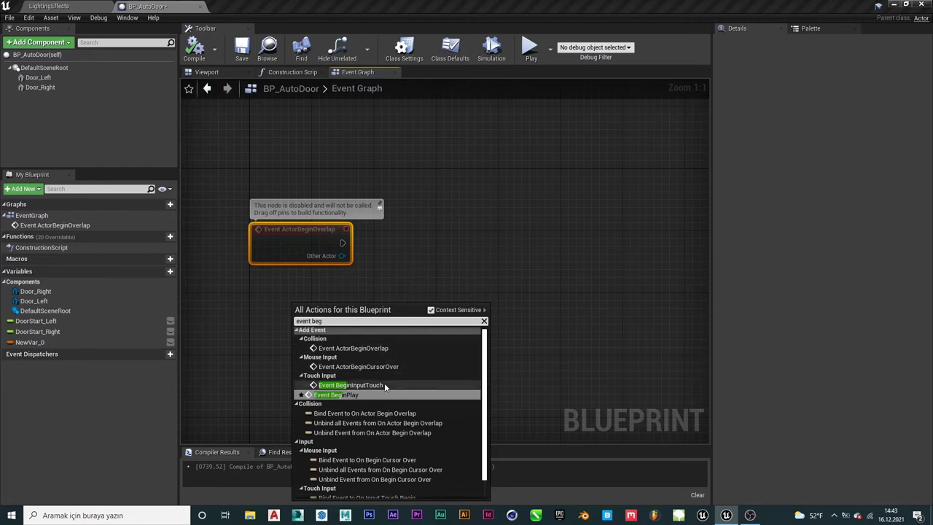
left_click(403, 263)
key("Delete")
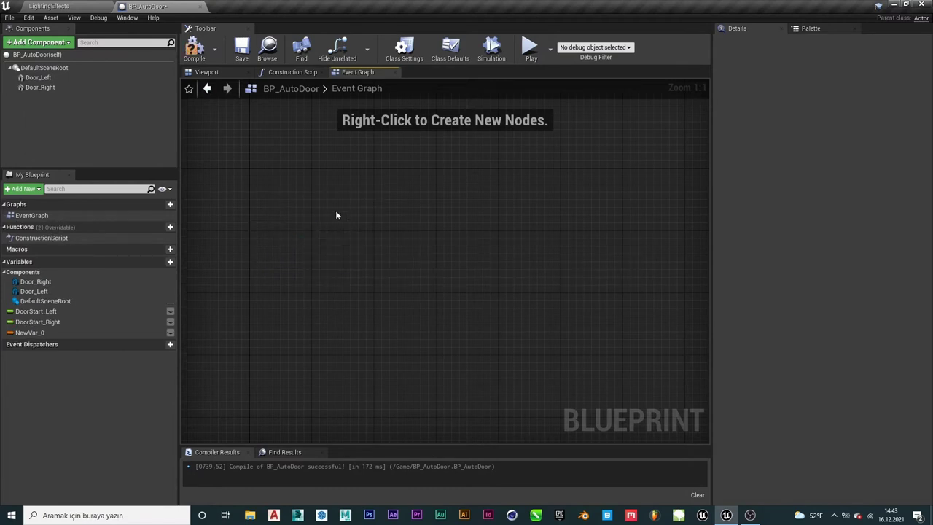
right_click(358, 225)
Compile, then add a fresh Event ActorBeginOverlap node to the graph
left_click(194, 48)
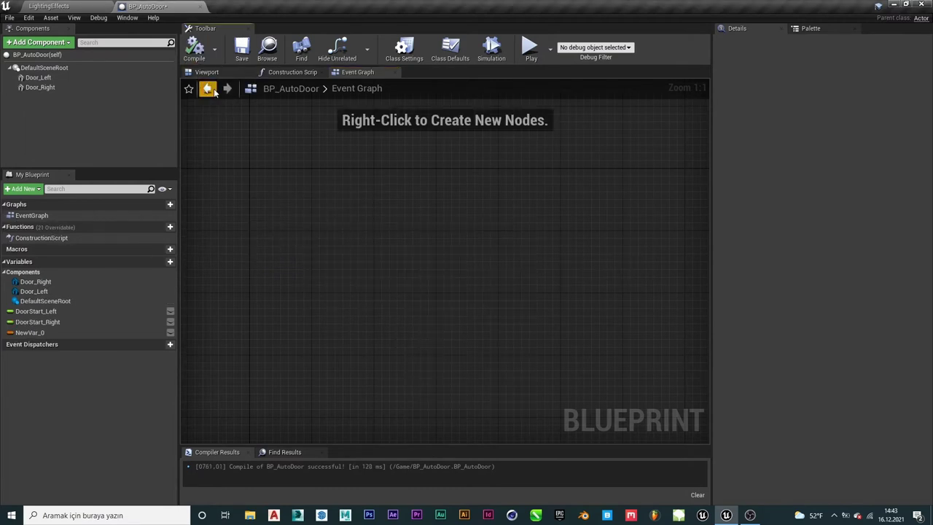
right_click(306, 201)
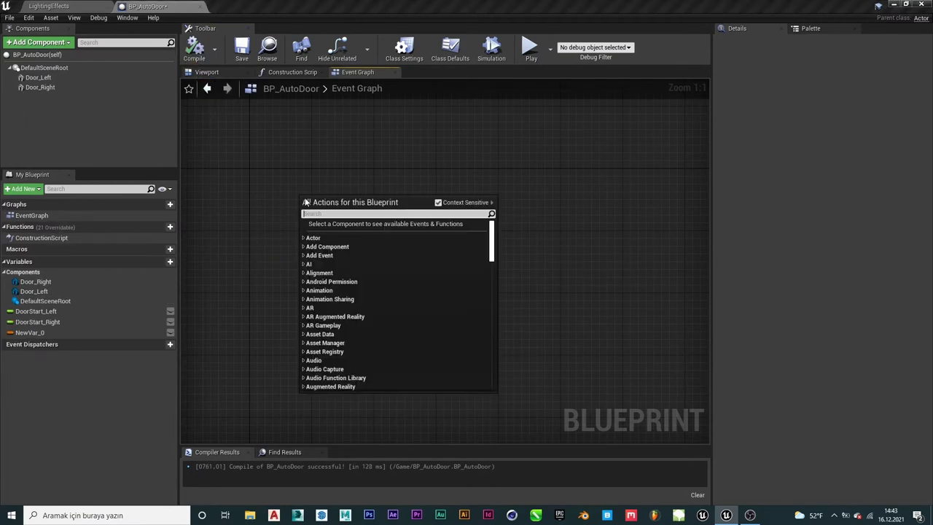
type("event")
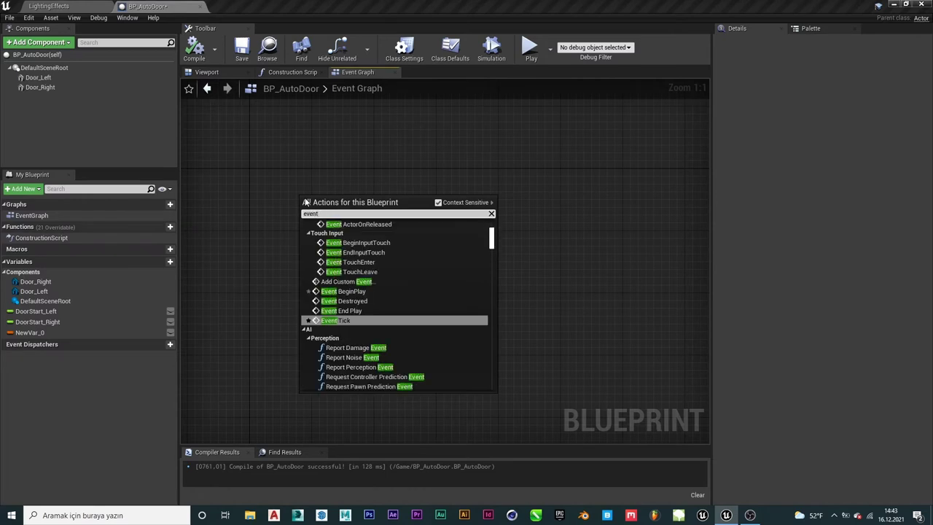
type(" be")
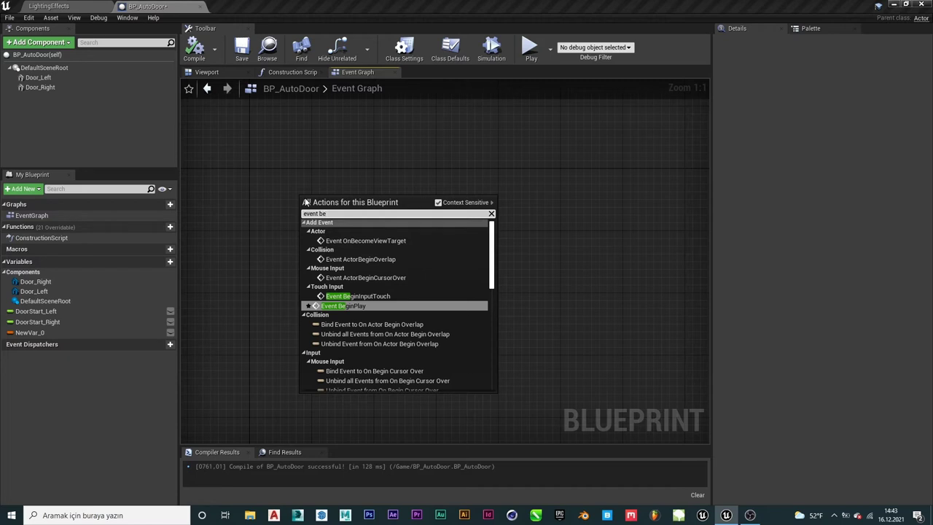
key("Up")
key("Up")
key("Up")
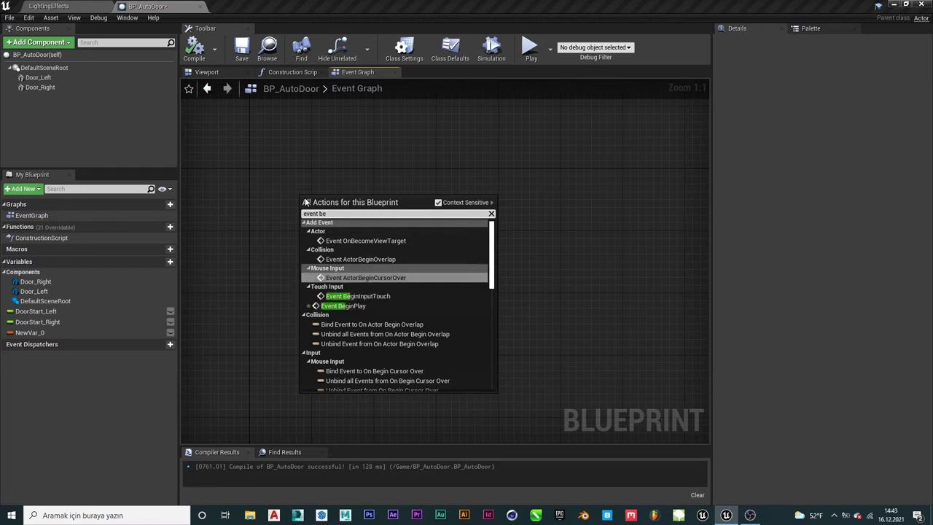
key("Up")
key("Return")
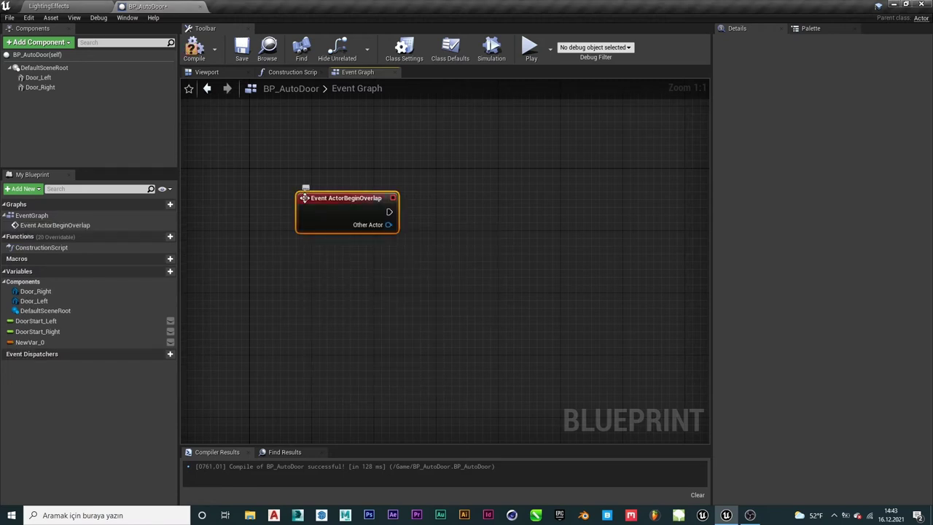
Compile and add an Event ActorEndOverlap node below it
left_click(204, 48)
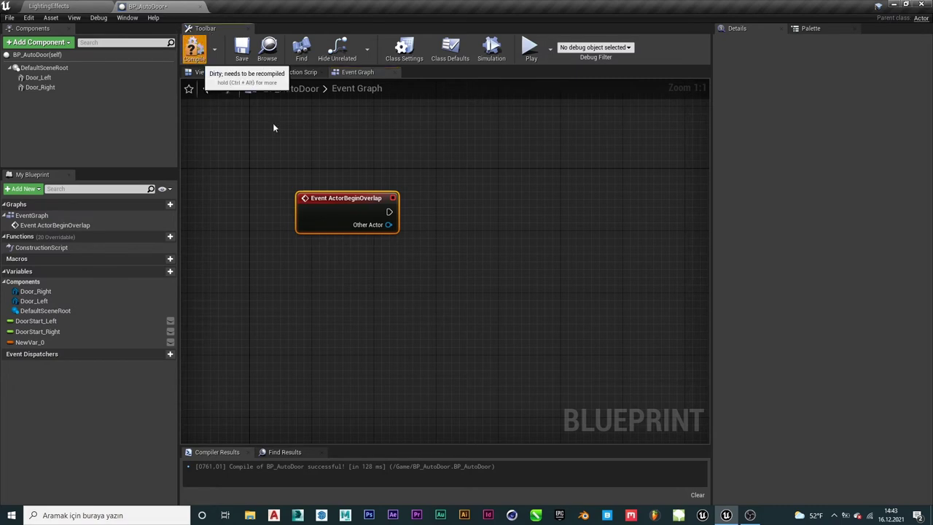
right_click(336, 268)
type("eve")
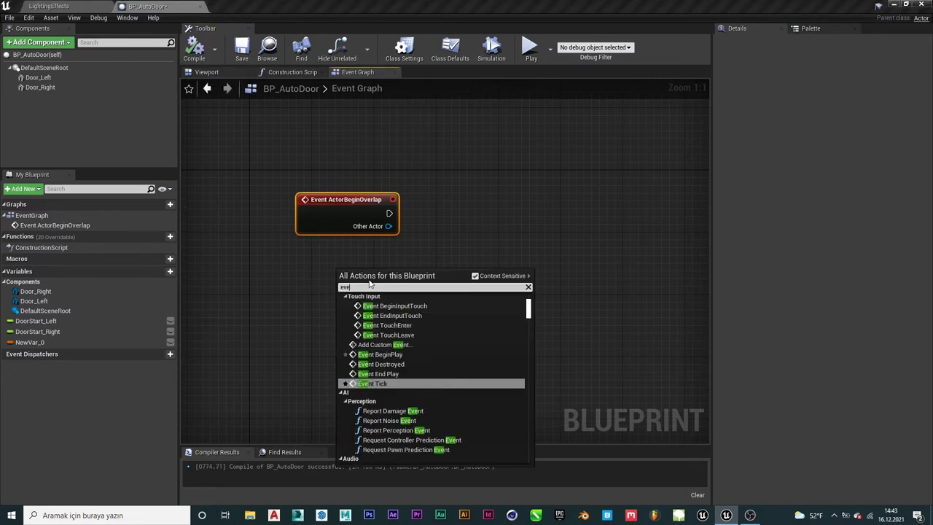
type("nt actoren")
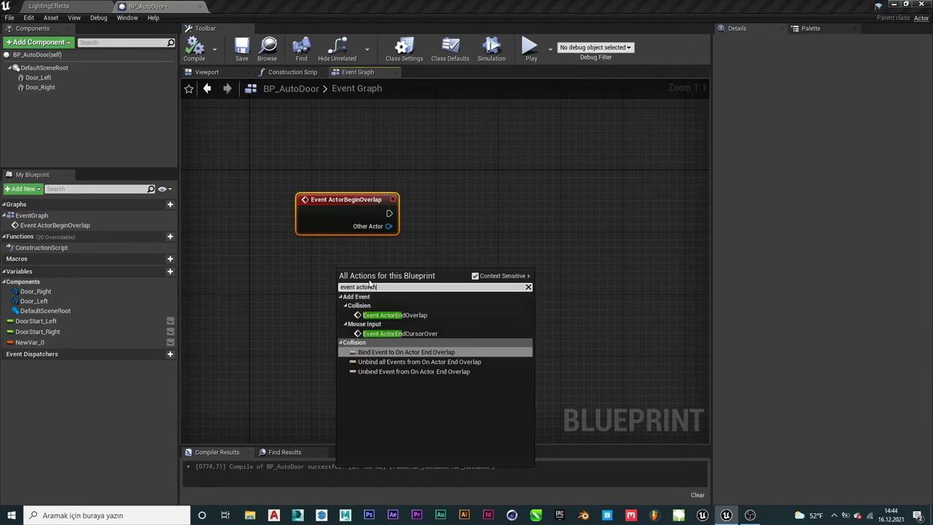
type("d")
key("Return")
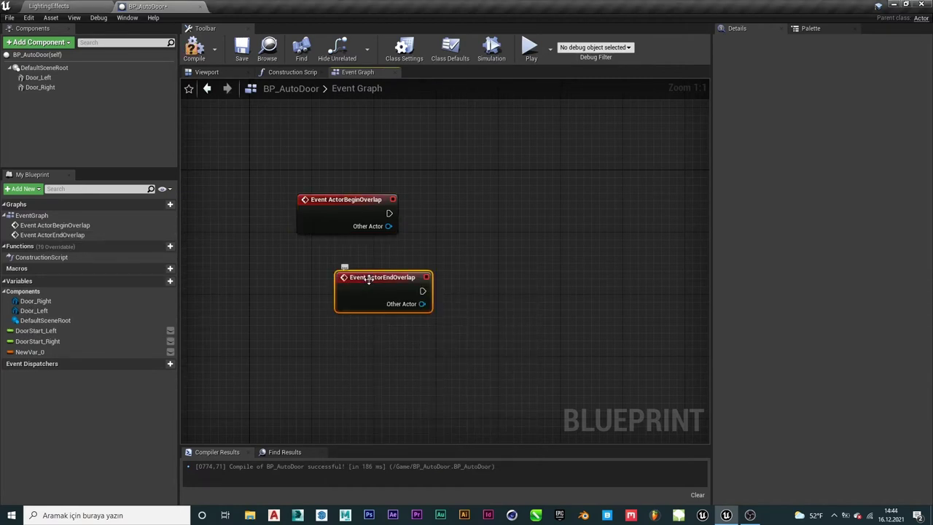
left_click_drag(379, 280, 339, 289)
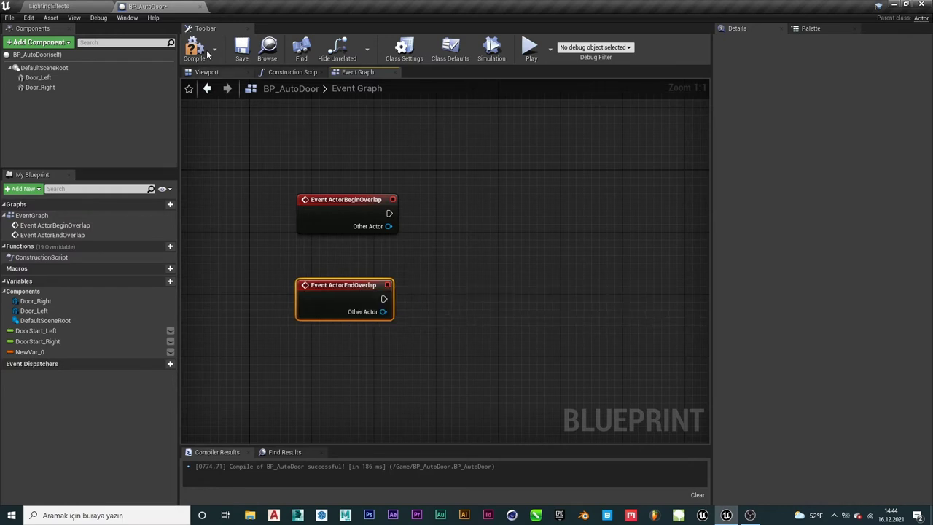
Wire ActorBeginOverlap into a new timeline named DoorAuto, open its editor, and save
left_click_drag(389, 213, 481, 209)
type("add t")
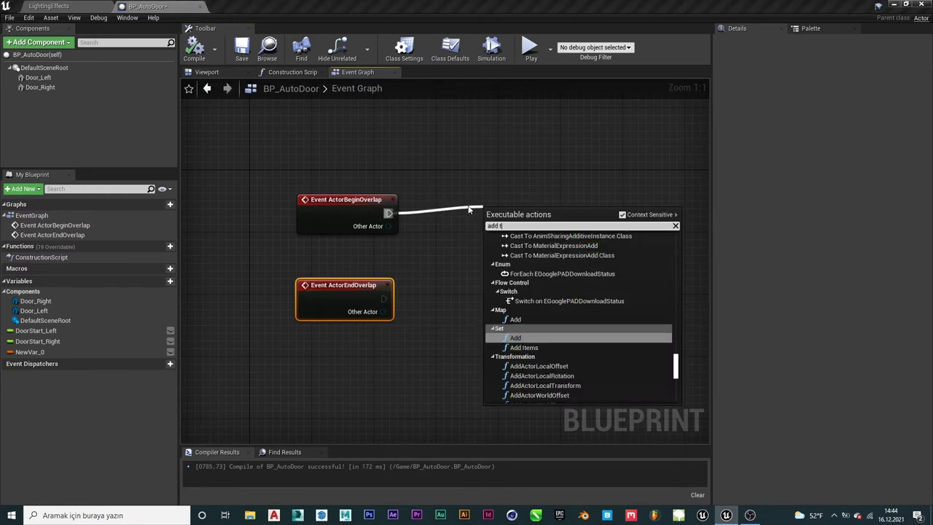
type(" image")
key("Escape")
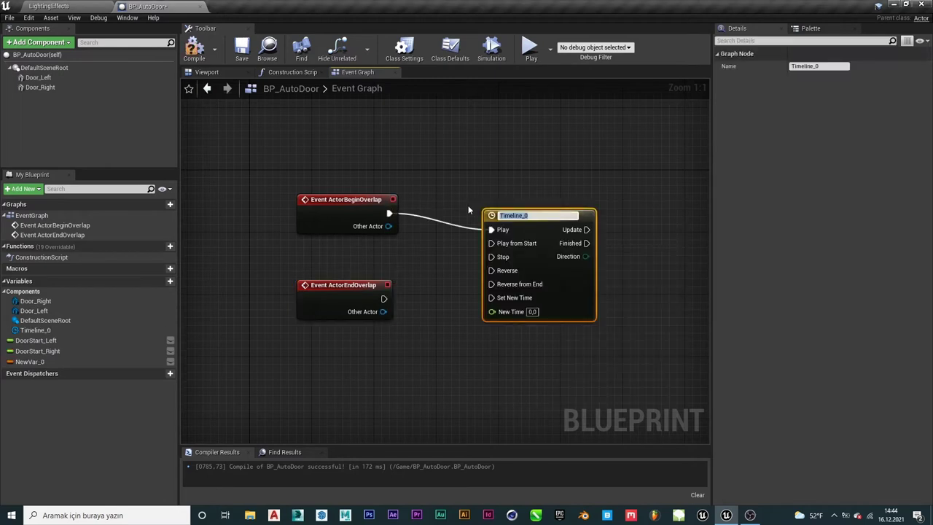
key("Caps_Lock")
type("Door")
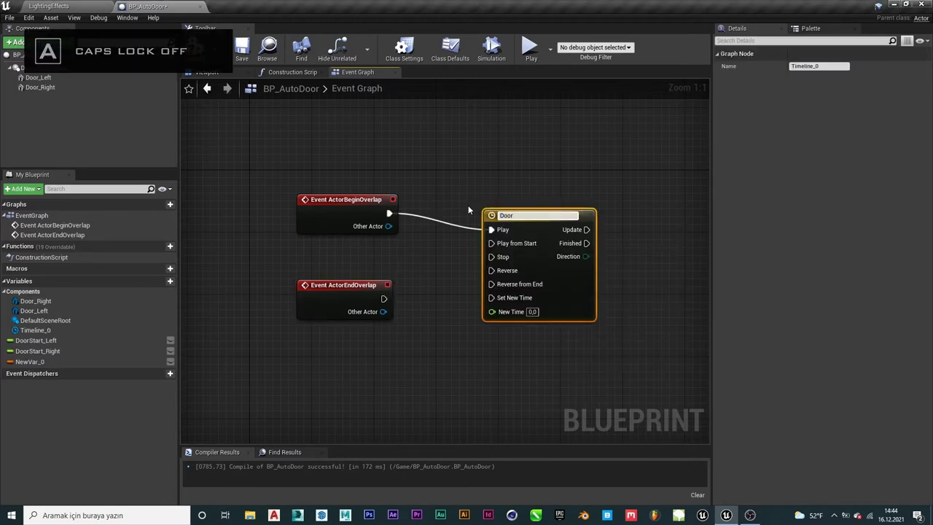
type("Auto")
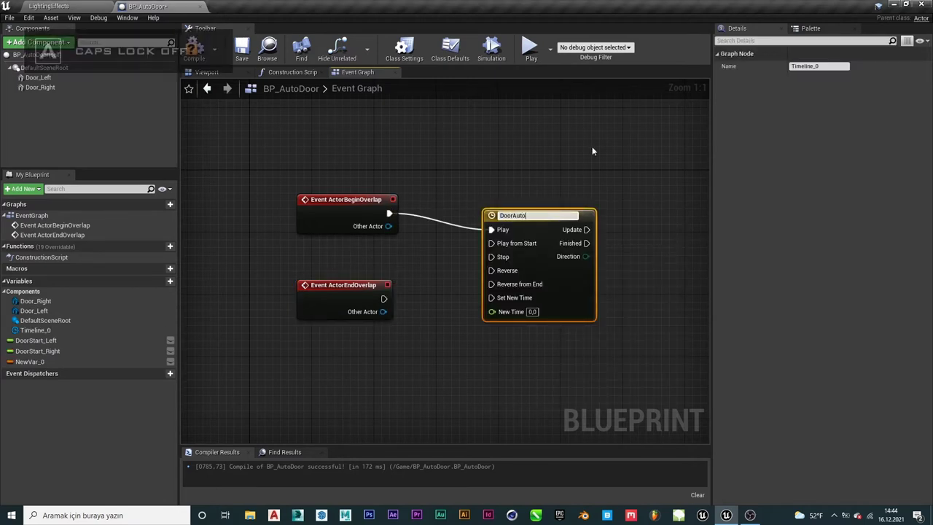
left_click(592, 146)
left_click_drag(530, 230, 530, 207)
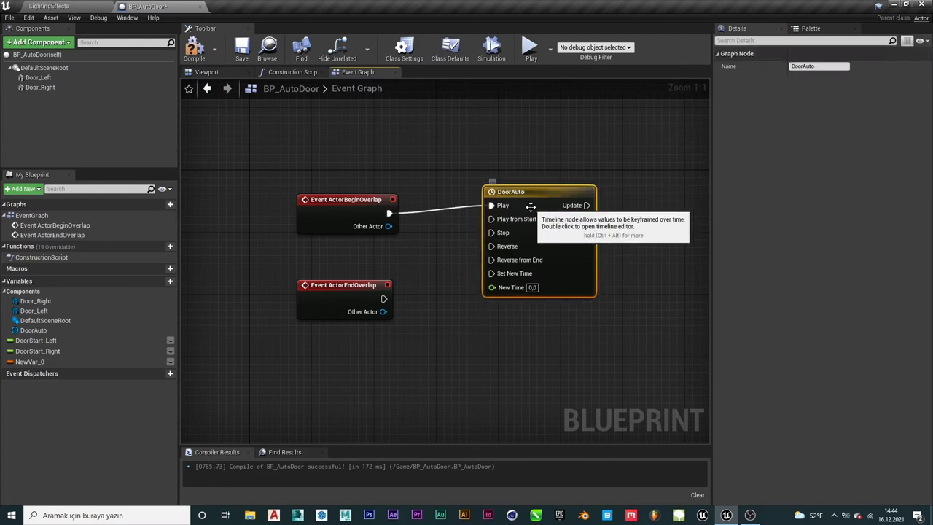
double_click(530, 207)
left_click(242, 53)
Add a float track named DoorOpenTime to the DoorAuto timeline
left_click(192, 100)
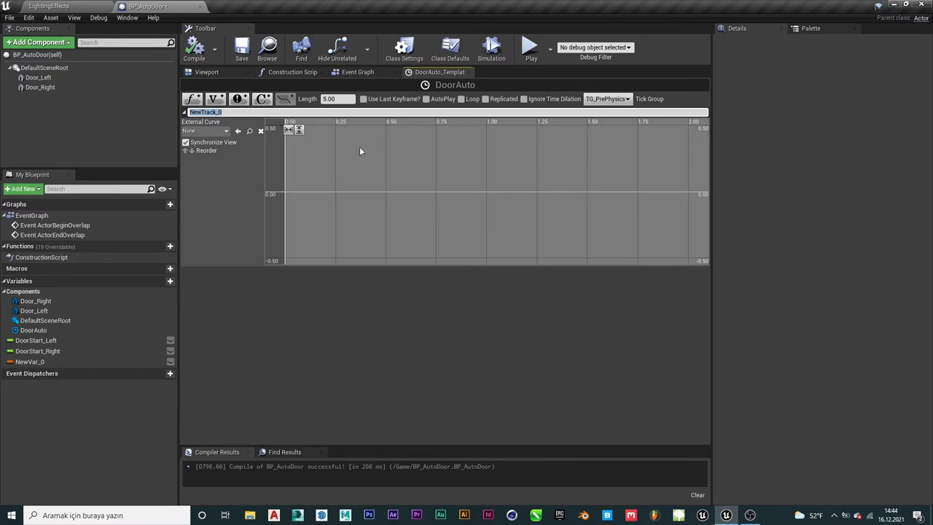
type("D")
key("Caps_Lock")
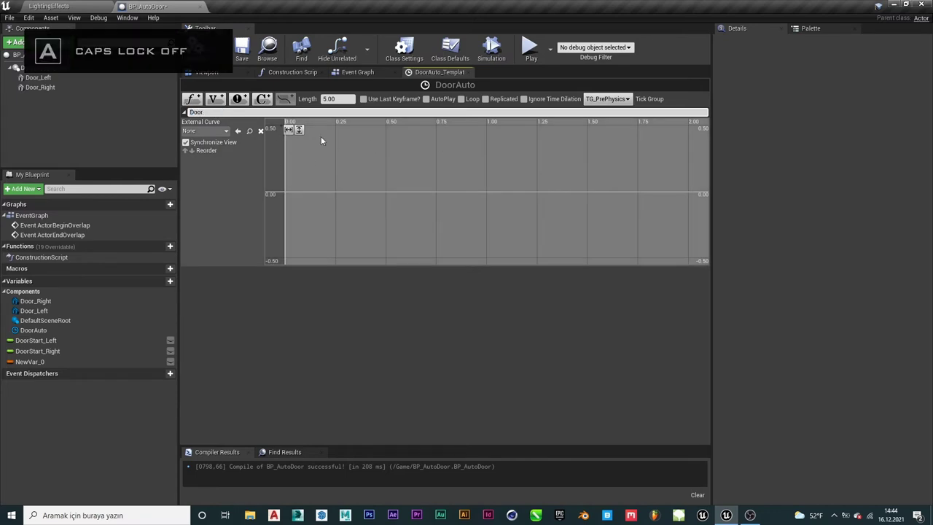
key("Caps_Lock")
type("O")
key("Caps_Lock")
type("pen")
key("Caps_Lock")
type("T")
key("Caps_Lock")
type("ime")
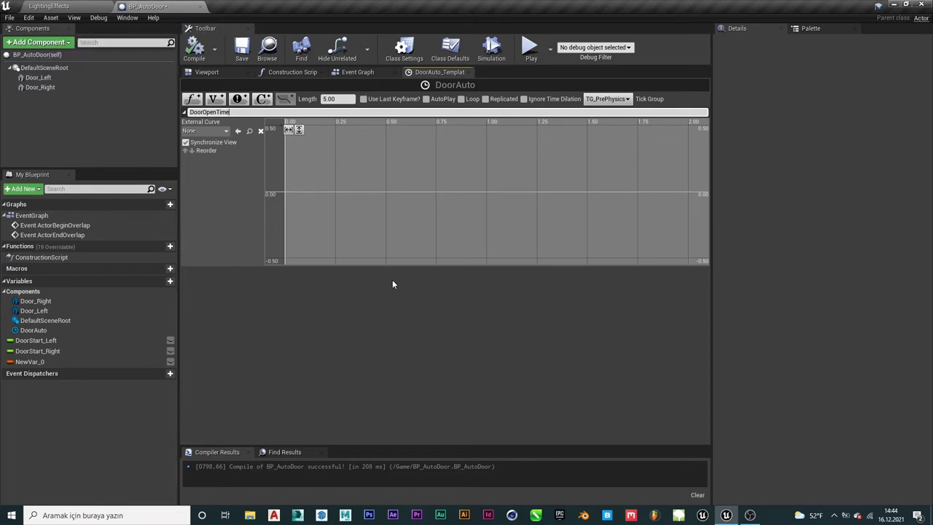
key("Return")
Add curve keys at time 0 value 0 and time 2.0 value 1
right_click(285, 187)
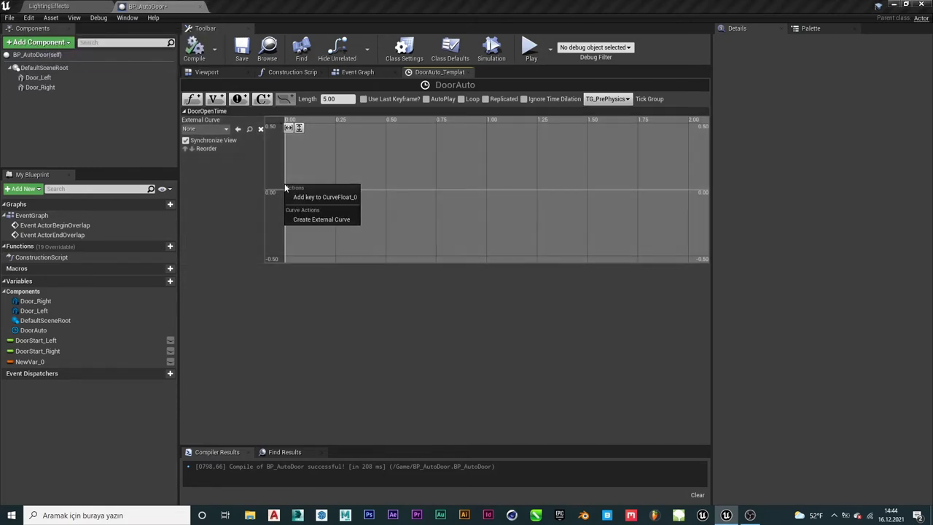
left_click(324, 197)
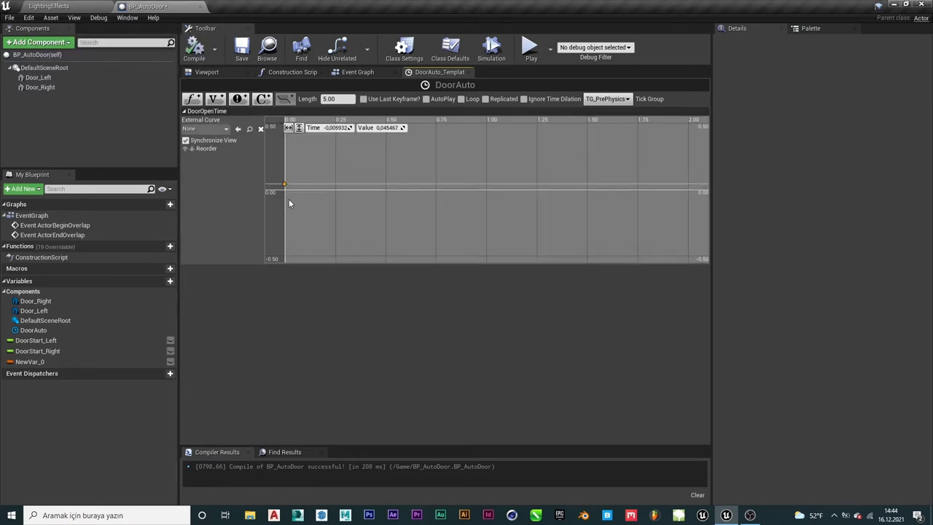
type("0.0")
key("Return")
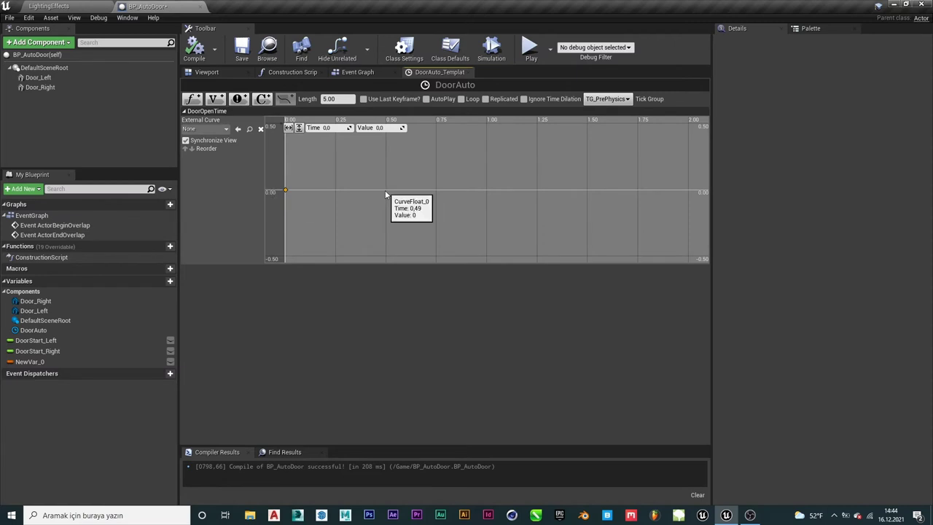
right_click(386, 194)
left_click(400, 204)
type("2")
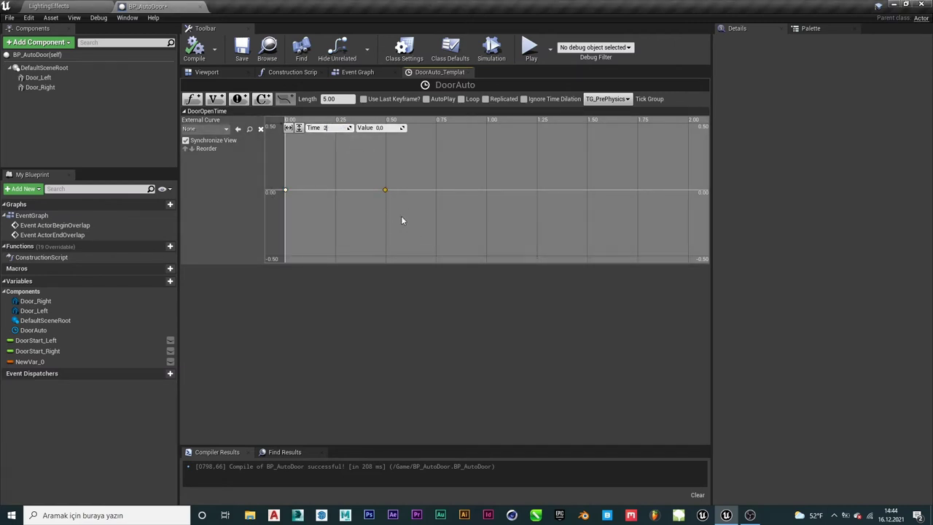
type("1")
key("Return")
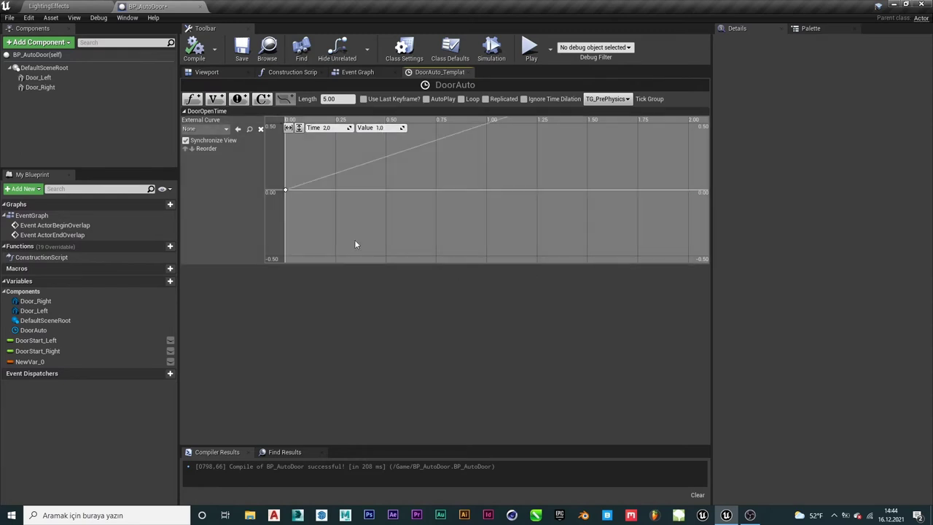
Set both keys' interpolation to User tangents
scroll(456, 227, "down", 2)
scroll(456, 232, "down", 2)
left_click_drag(440, 198, 547, 138)
left_click(347, 208, "shift")
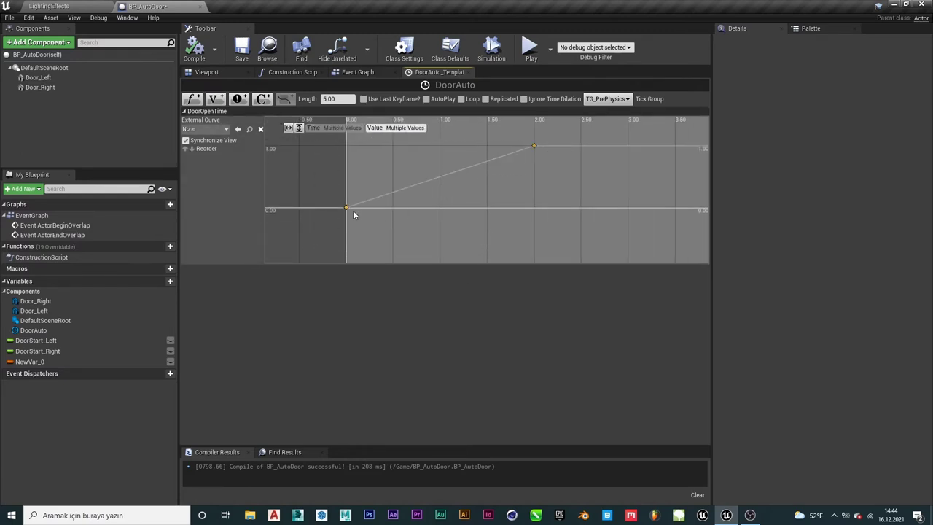
right_click(346, 208)
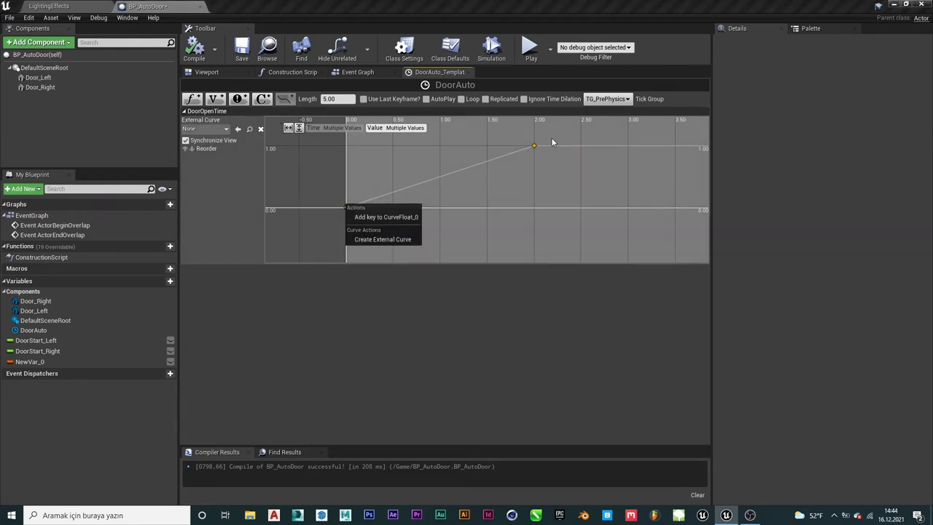
left_click(558, 139)
left_click_drag(558, 137, 319, 226)
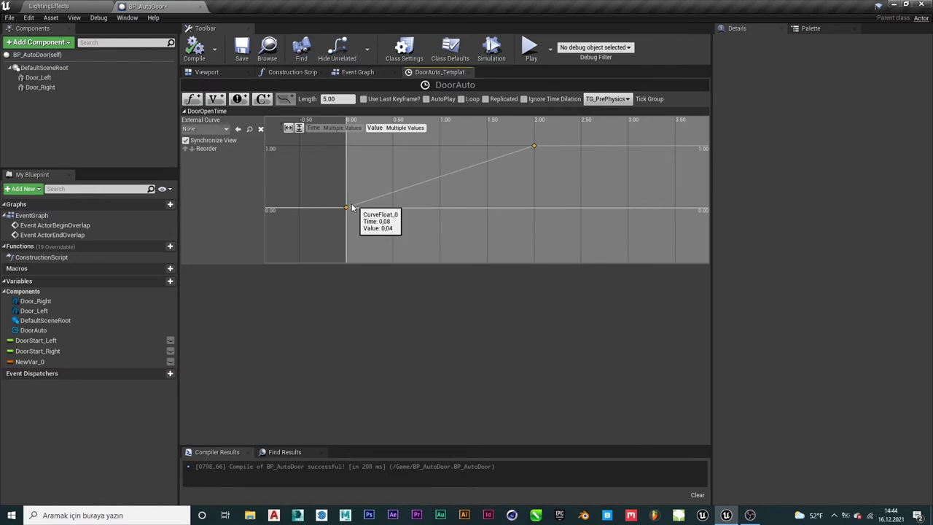
right_click(347, 208)
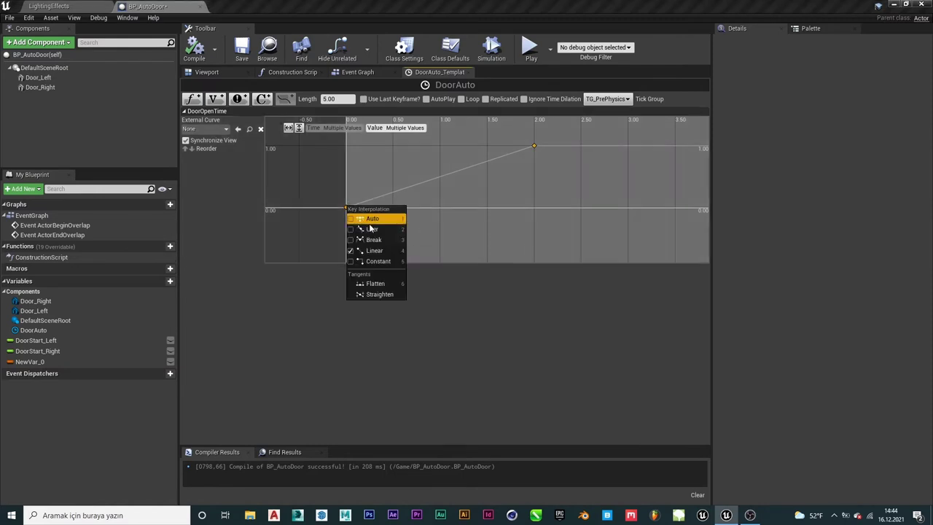
left_click(372, 229)
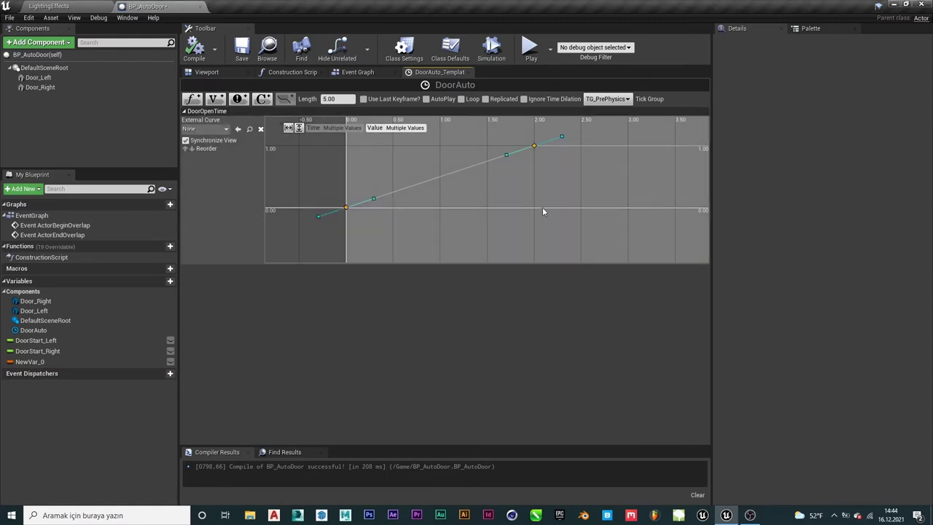
Flatten the start and end key tangents for an ease-in and ease-out curve
left_click_drag(375, 201, 378, 208)
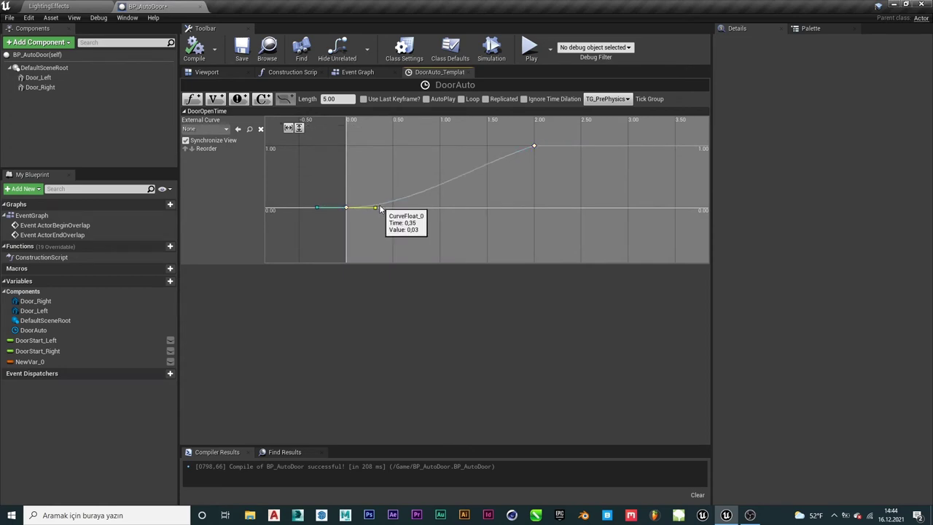
left_click(536, 148)
left_click_drag(561, 137, 569, 147)
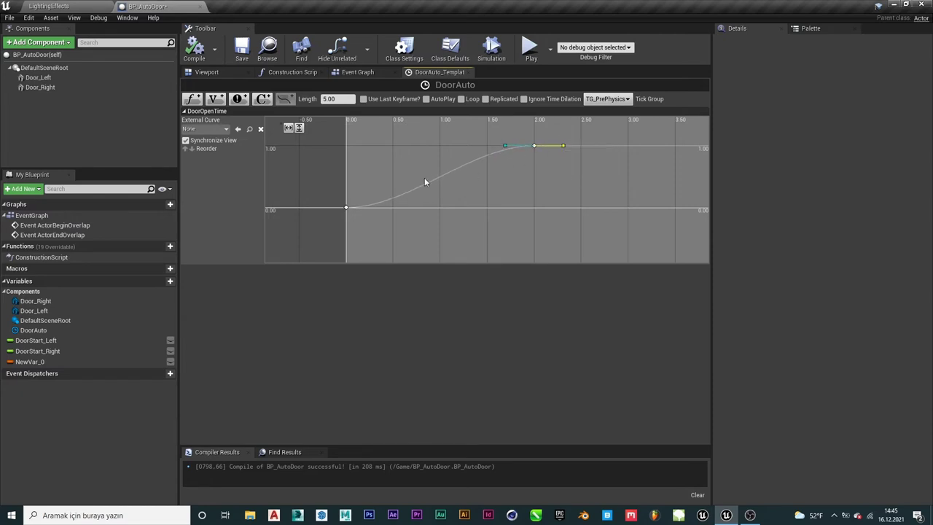
left_click(416, 245)
left_click(468, 72)
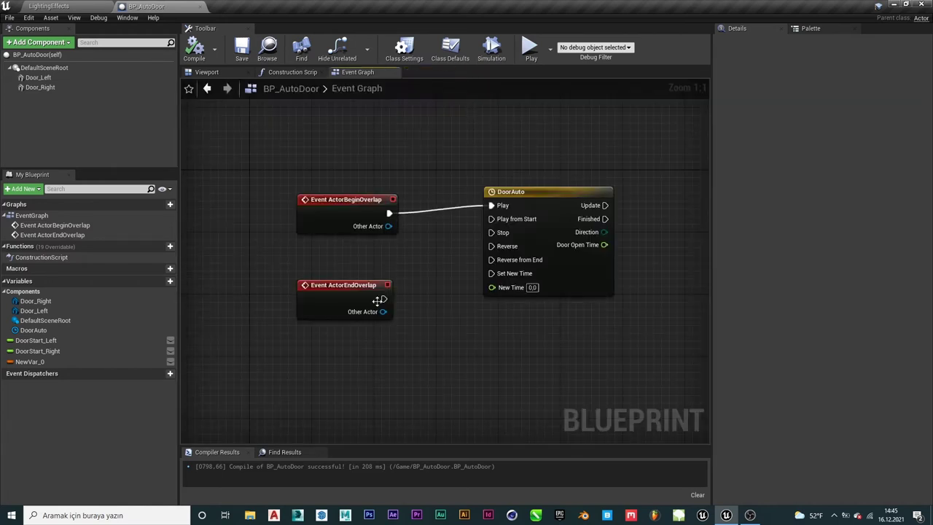
Wire ActorEndOverlap to DoorAuto's Reverse input and compile the blueprint
left_click_drag(384, 299, 490, 247)
right_click_drag(586, 196, 470, 209)
left_click(463, 226)
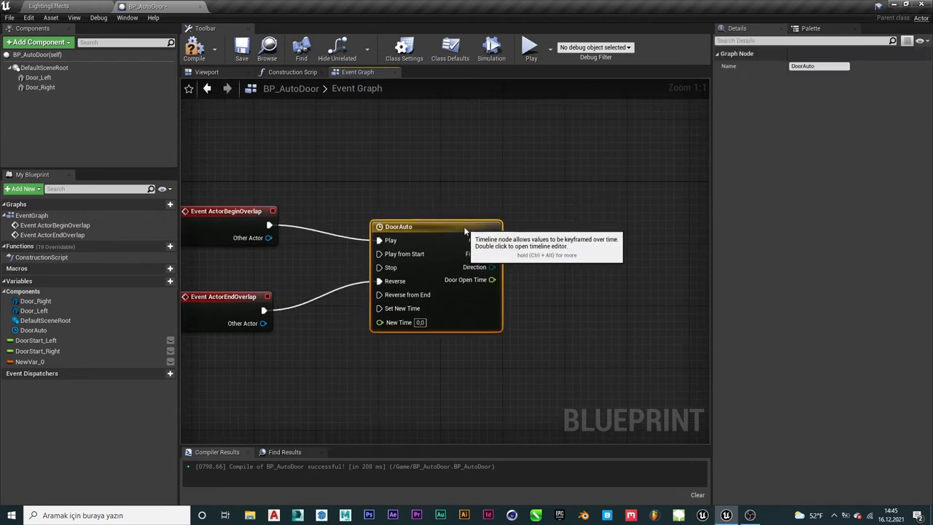
left_click_drag(463, 230, 449, 222)
left_click(193, 48)
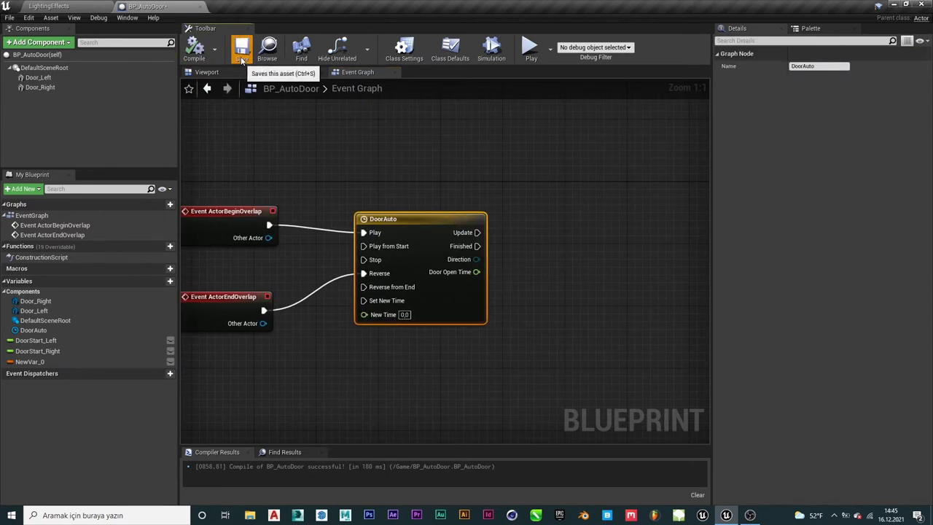
Add a Door_Left component reference to the event graph
scroll(530, 192, "down", 3)
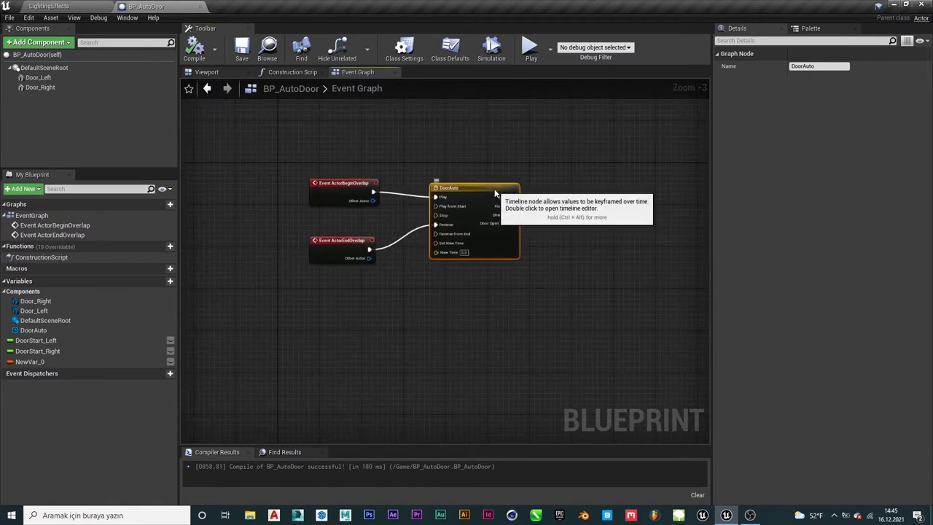
scroll(431, 281, "up", 2)
double_click(504, 156)
left_click(531, 131)
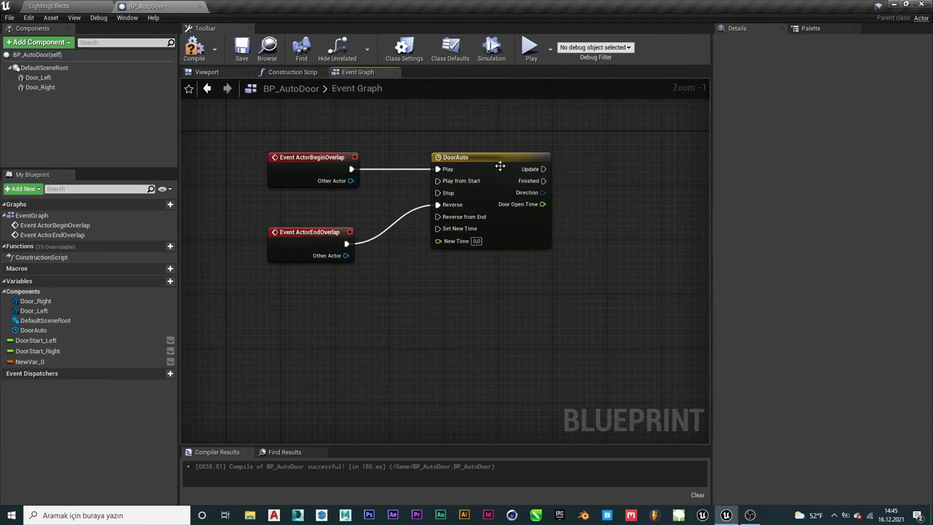
left_click(544, 187)
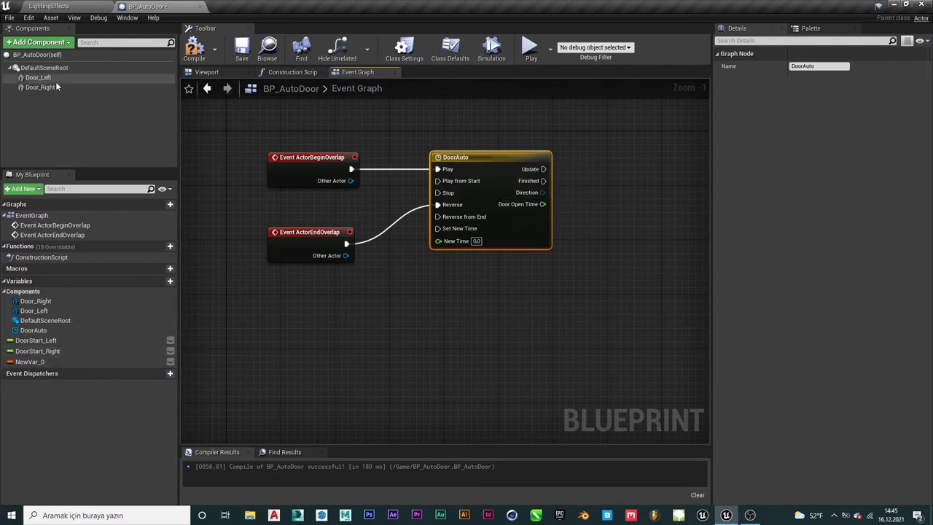
mouse_move(50, 77)
left_mouse_down()
mouse_move(477, 300)
mouse_move(410, 320)
mouse_move(527, 281)
left_mouse_up()
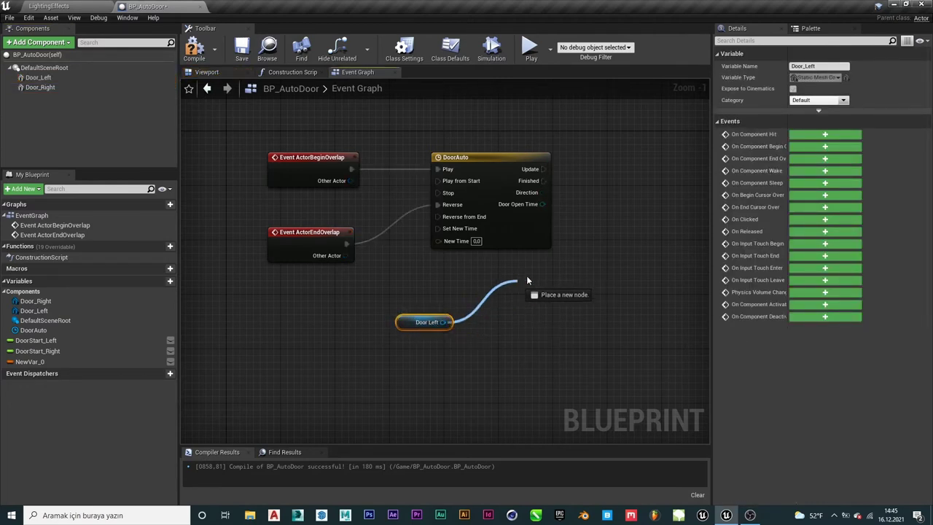
Add a SetRelativeTransform node wired to Door Left and arrange the nodes
type("set re")
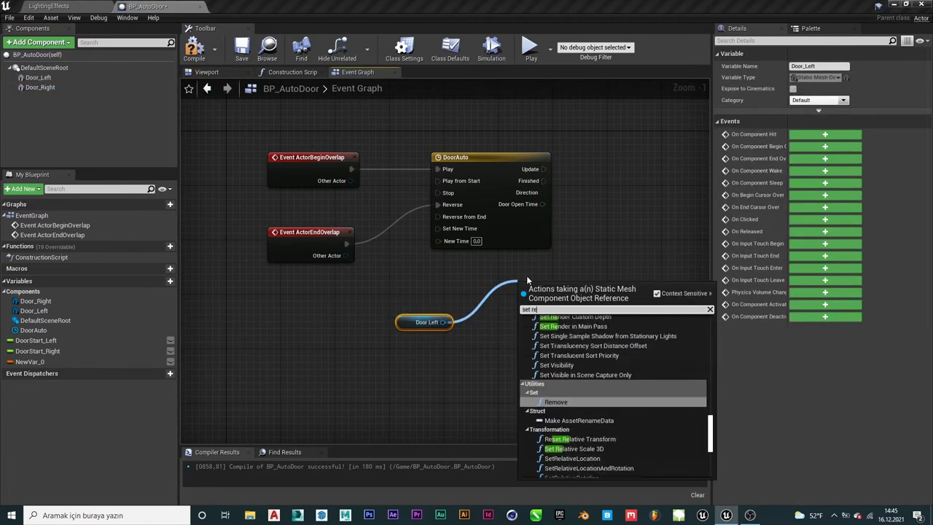
type("la")
key("Down")
key("Down")
key("Down")
key("Down")
key("Up")
key("Up")
key("Down")
key("Down")
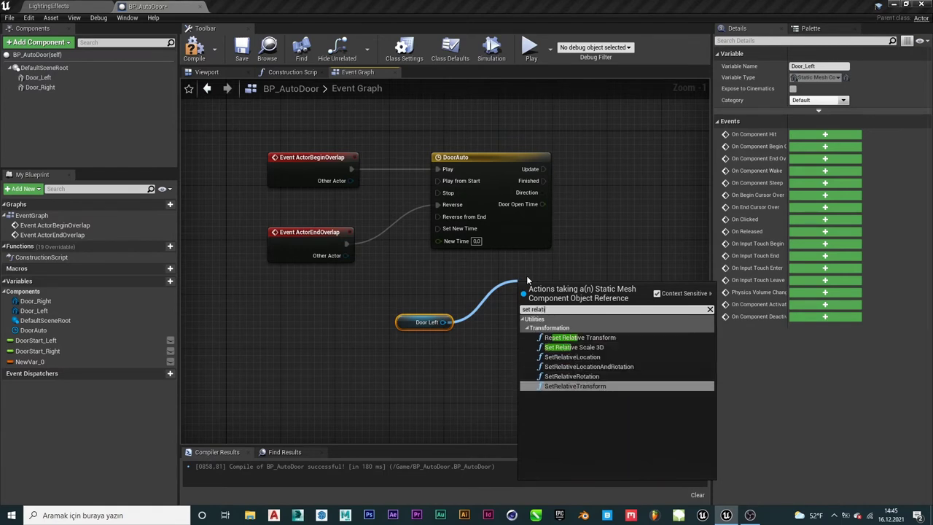
key("Return")
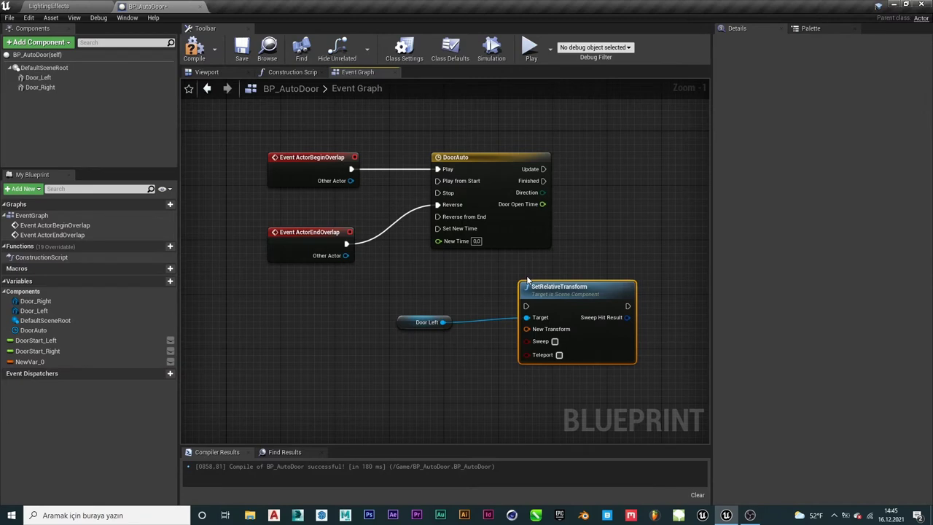
left_click_drag(538, 286, 628, 178)
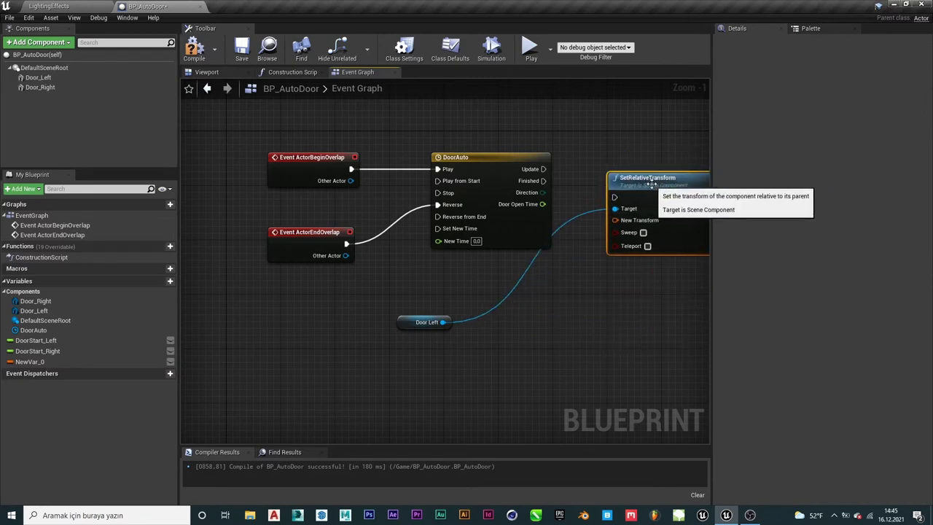
right_click_drag(585, 263, 445, 264)
left_click_drag(266, 322, 335, 330)
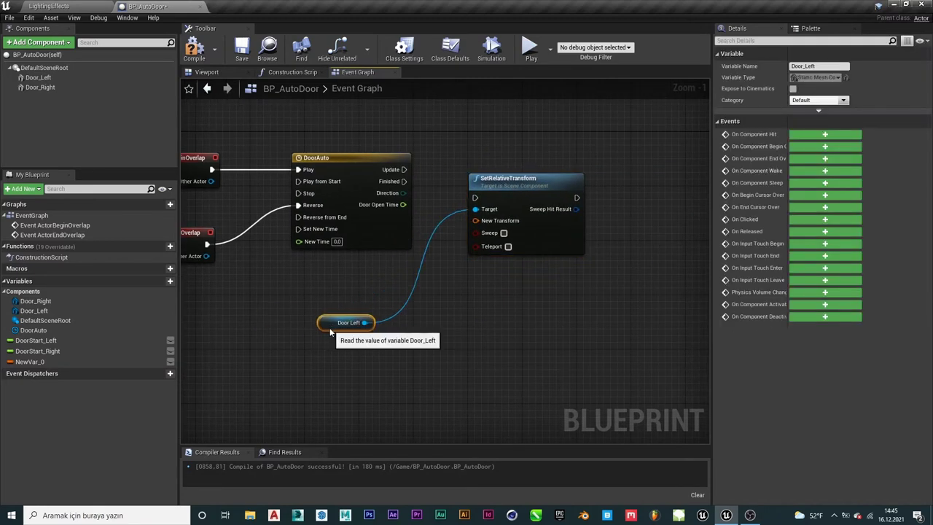
left_click_drag(538, 180, 551, 158)
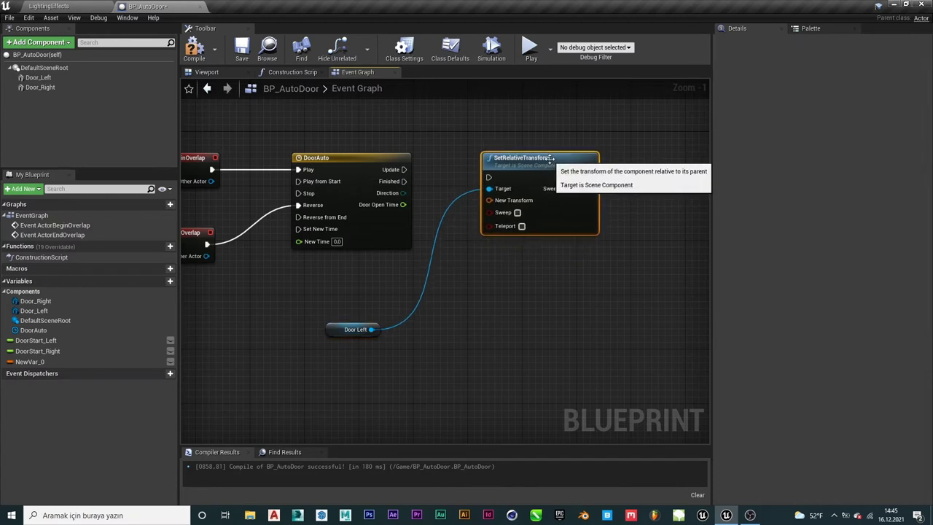
right_click_drag(544, 285, 568, 284)
right_click_drag(487, 290, 507, 290)
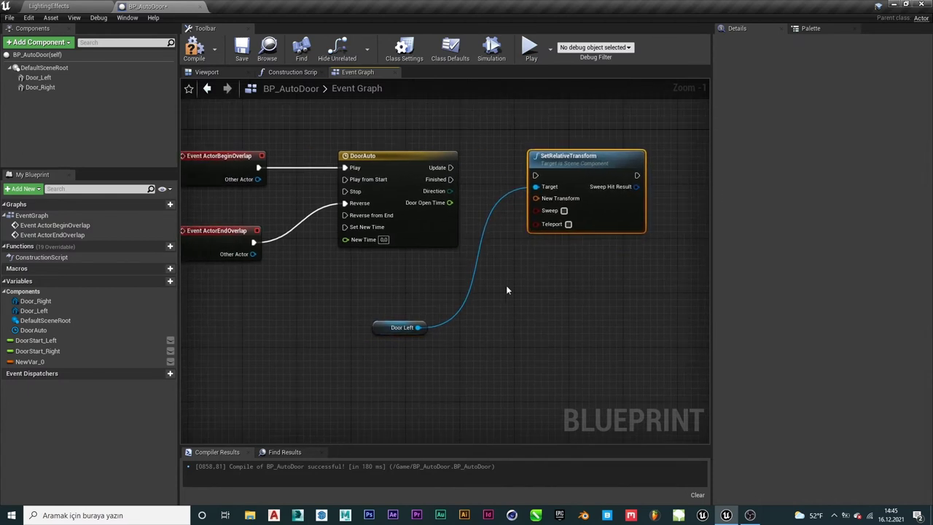
Connect a Get Relative Transform node to Door Left and delete SetRelativeTransform
left_click_drag(419, 327, 448, 366)
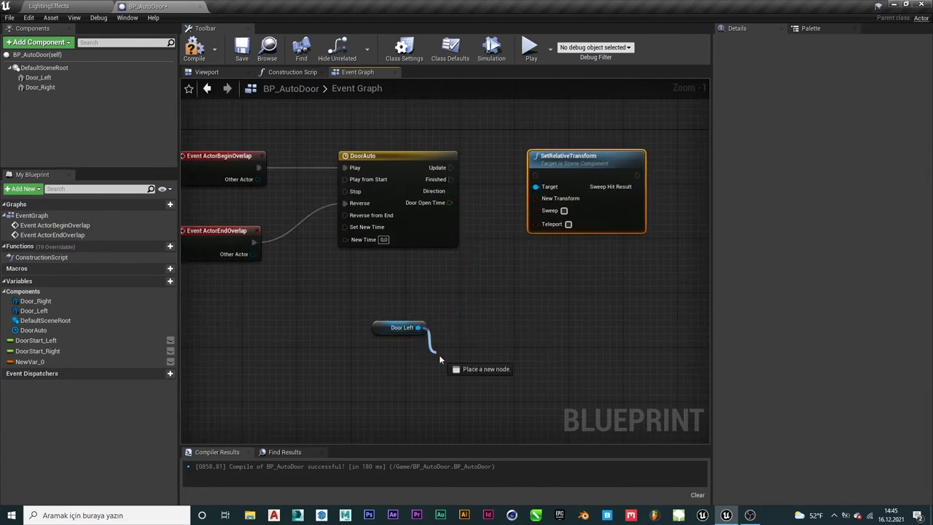
type("get")
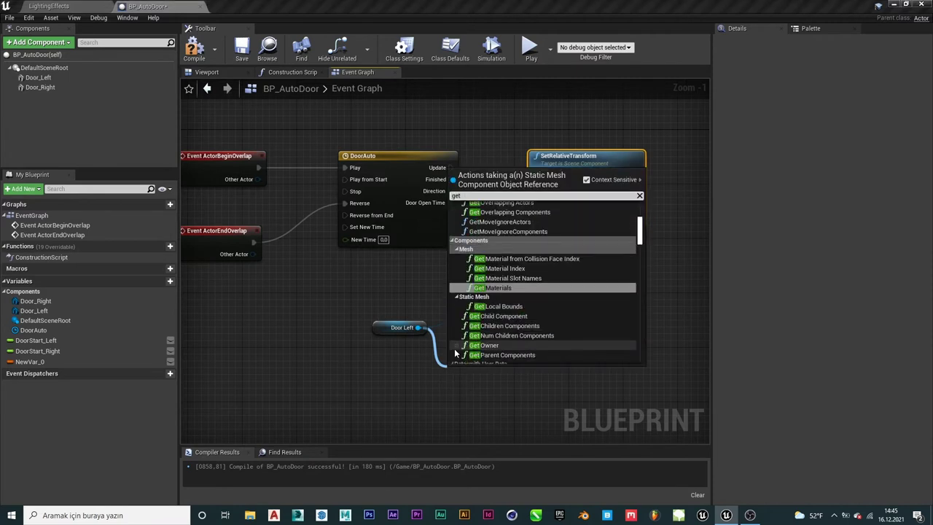
type(" relative")
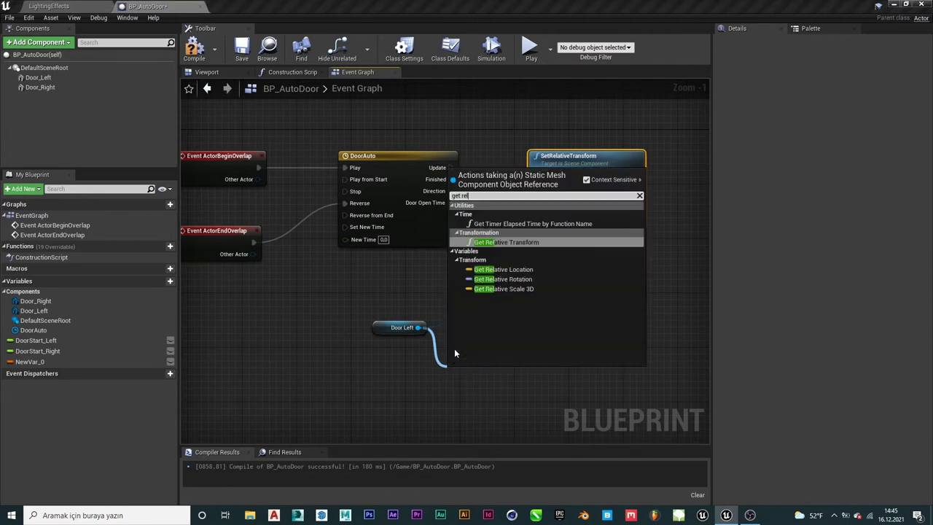
key("Return")
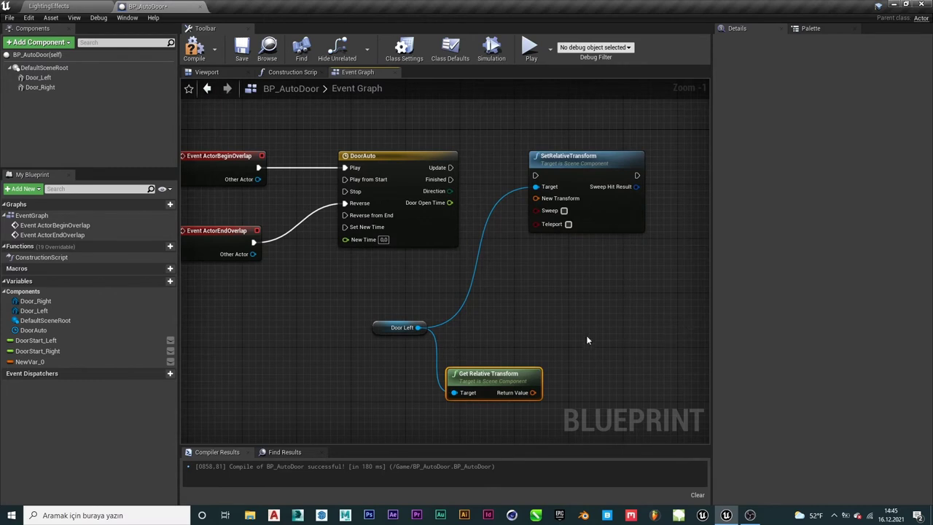
right_click_drag(527, 373, 486, 357)
left_click_drag(486, 356, 514, 336)
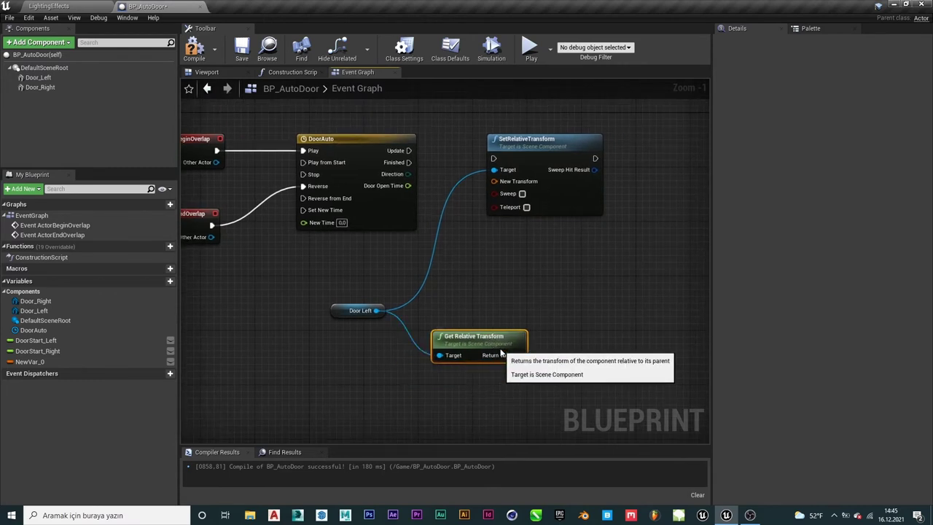
left_click(537, 143)
key("Delete")
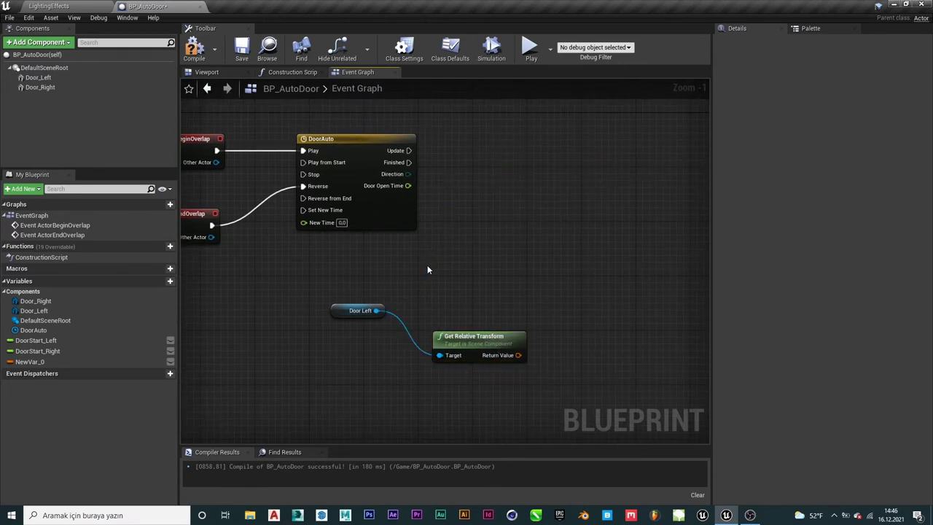
Add SetRelativeLocation targeting Door Left, compile, and drive it from DoorAuto's Update output
left_click_drag(377, 310, 472, 234)
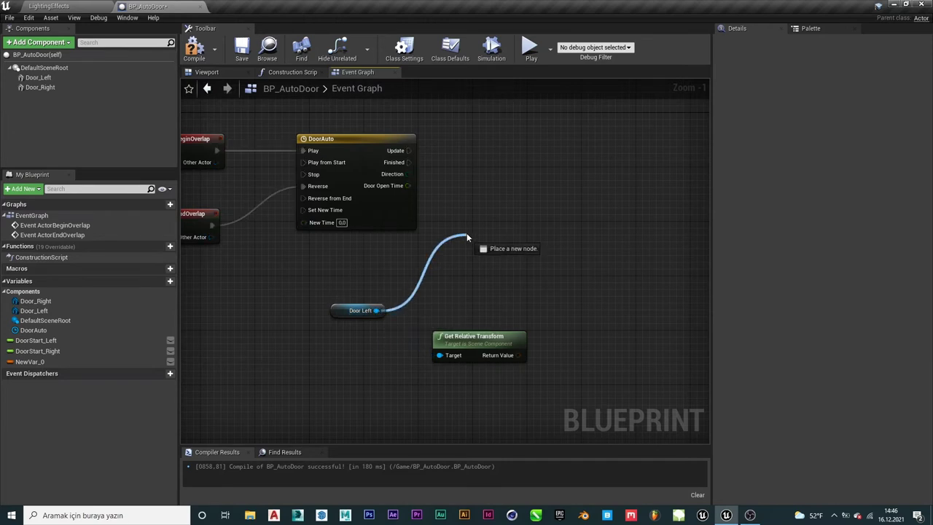
type("set rela")
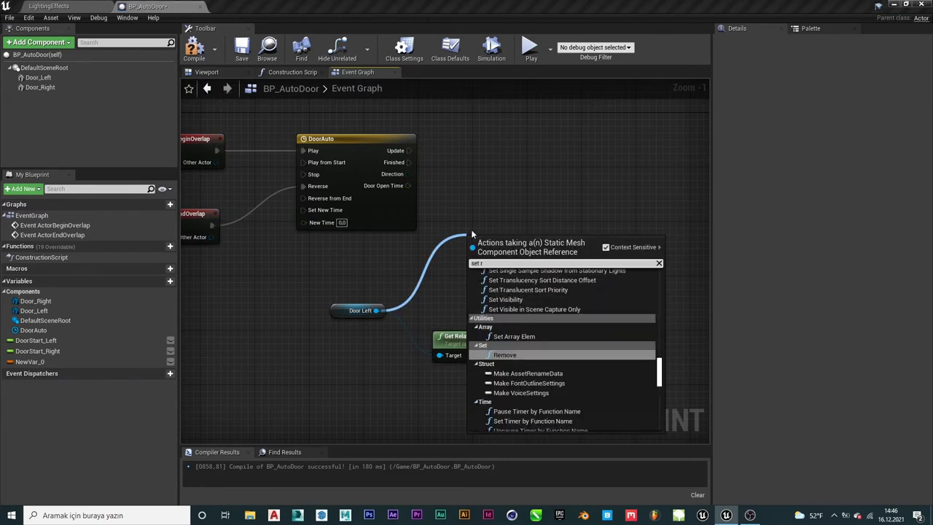
key("Down")
key("Down")
key("Down")
key("Up")
key("Up")
key("Up")
key("Return")
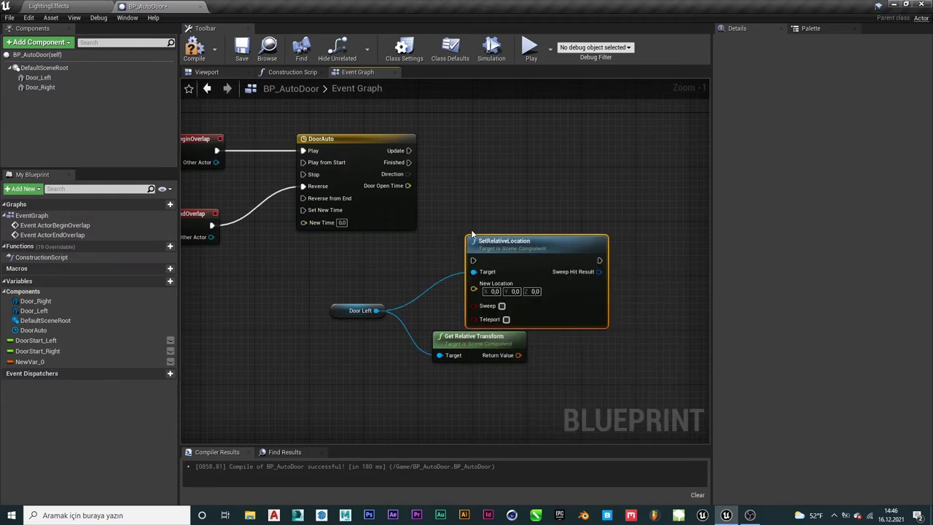
mouse_move(541, 241)
left_mouse_down()
mouse_move(602, 139)
mouse_move(597, 131)
mouse_move(591, 145)
left_mouse_up()
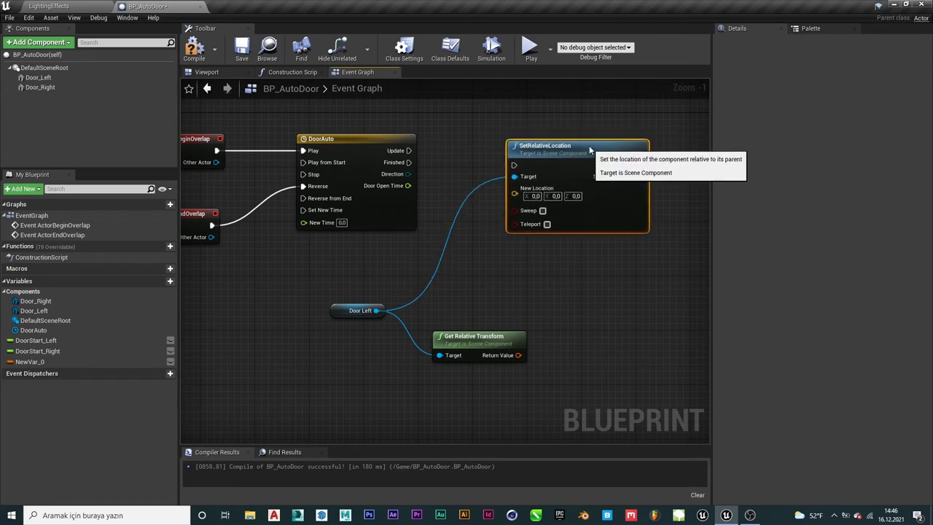
left_click(194, 52)
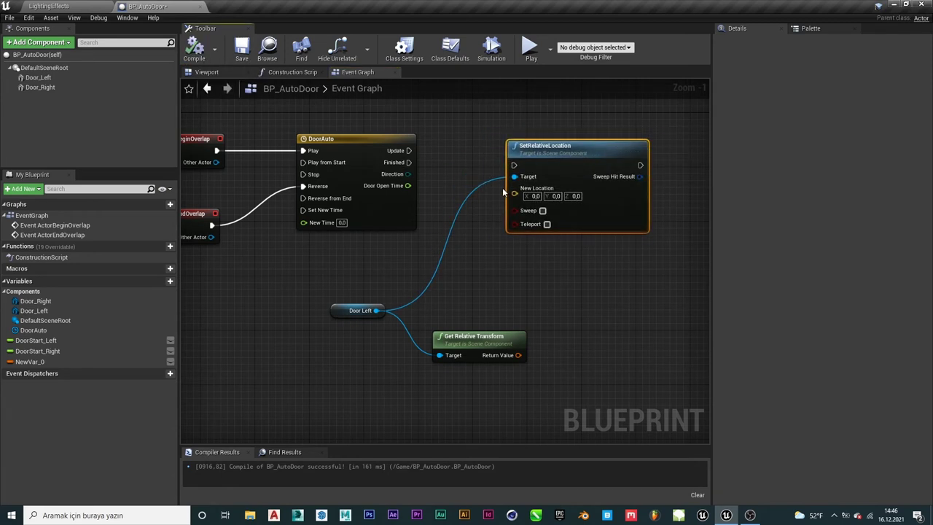
left_click_drag(409, 150, 420, 155)
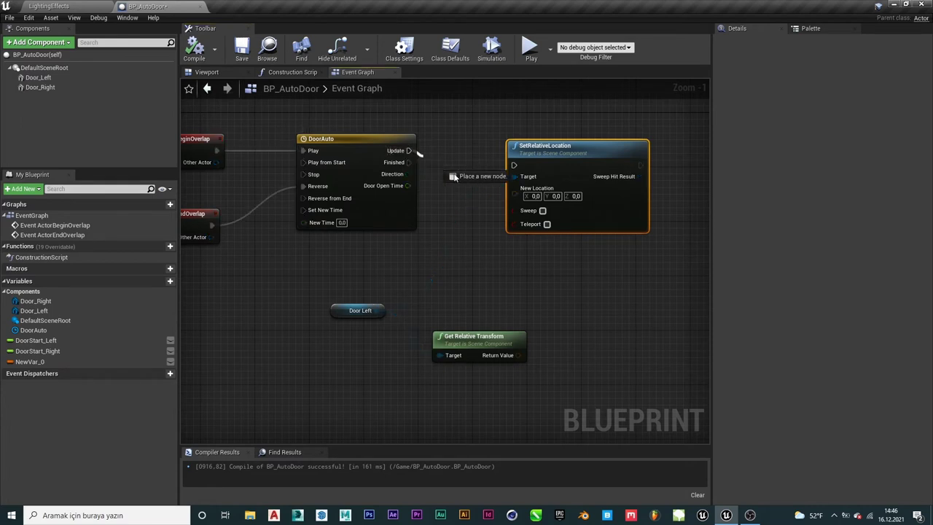
left_click_drag(510, 161, 511, 163)
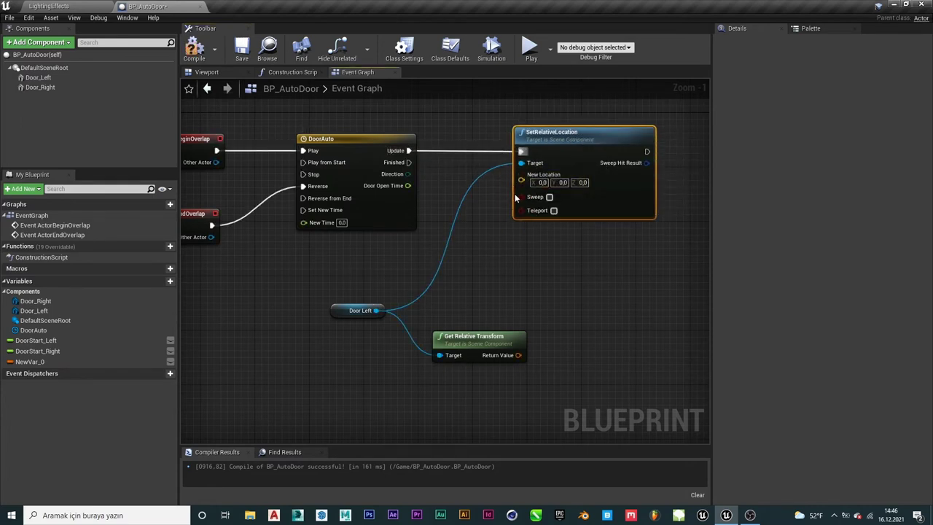
Split SetRelativeLocation's New Location pin into X, Y and Z, then recompile BP_AutoDoor
right_click(541, 181)
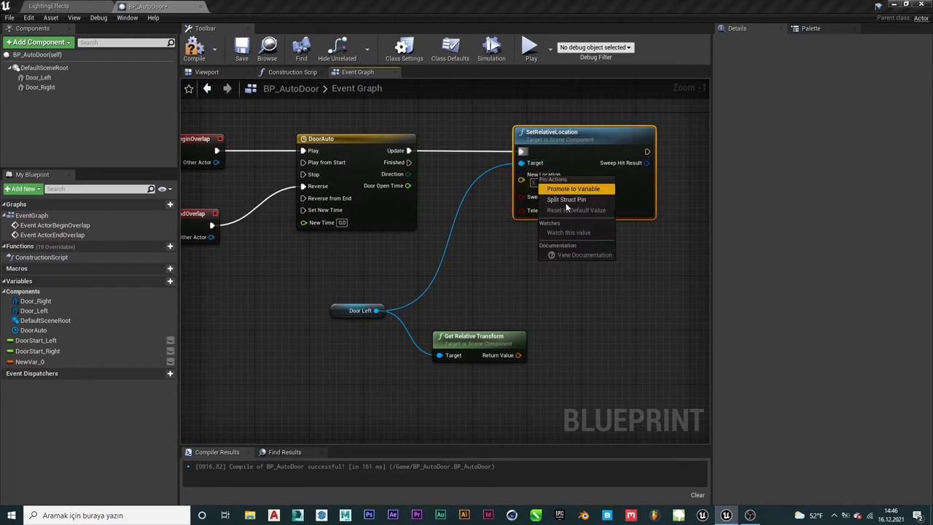
left_click(567, 199)
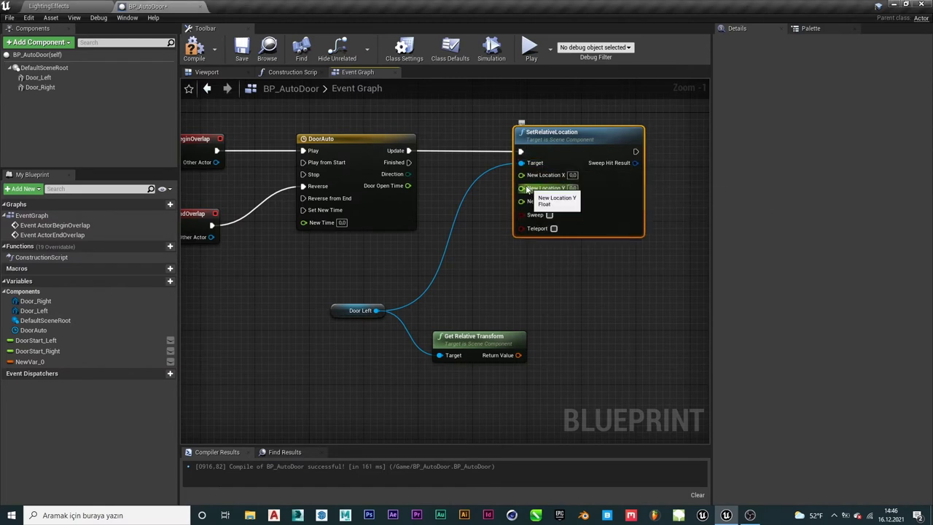
left_click_drag(540, 199, 560, 199)
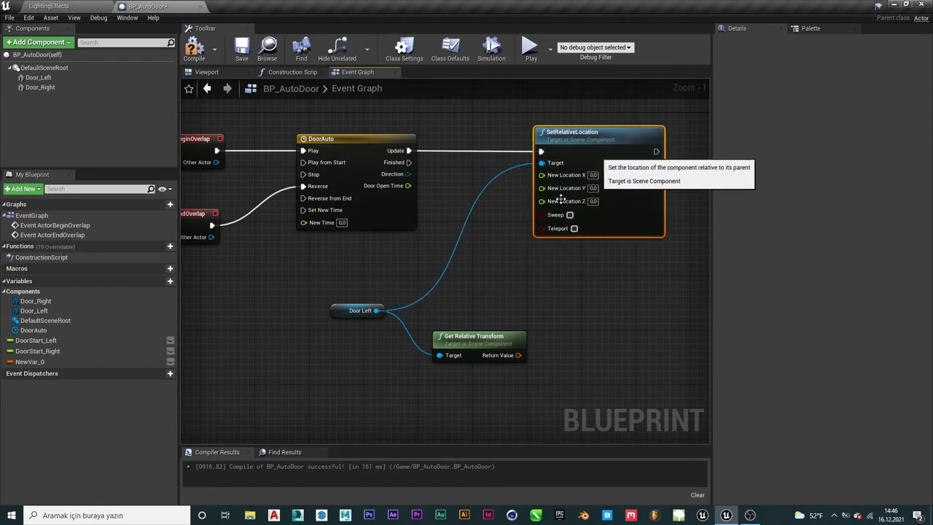
right_click(517, 355)
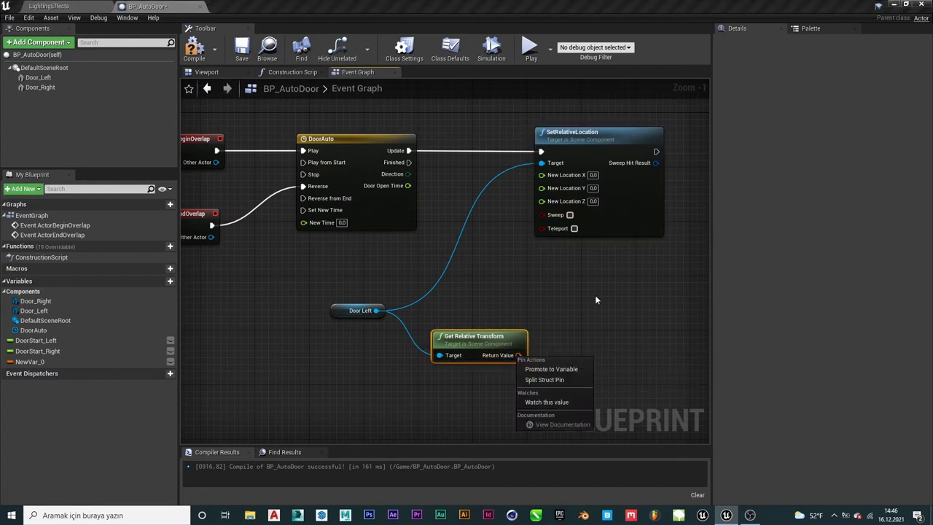
right_click_drag(595, 294, 500, 289)
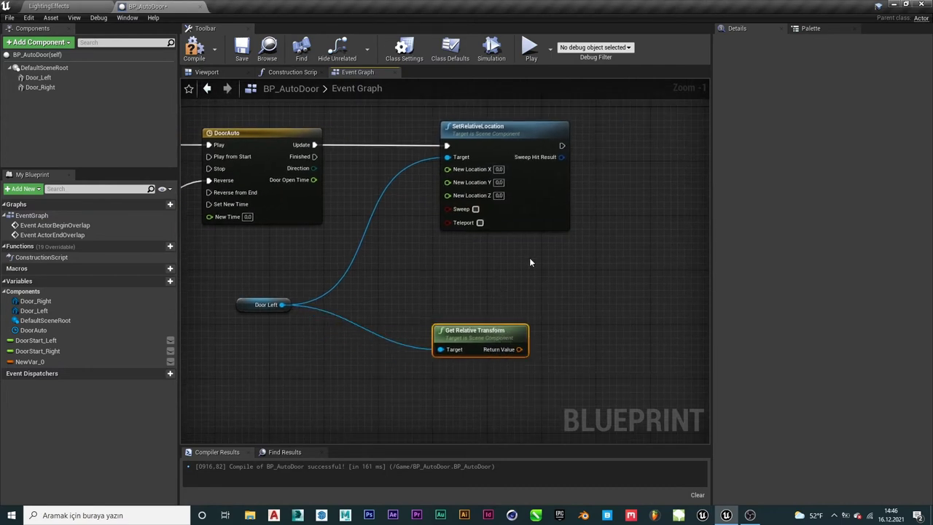
scroll(526, 254, "down", 3)
left_click(196, 49)
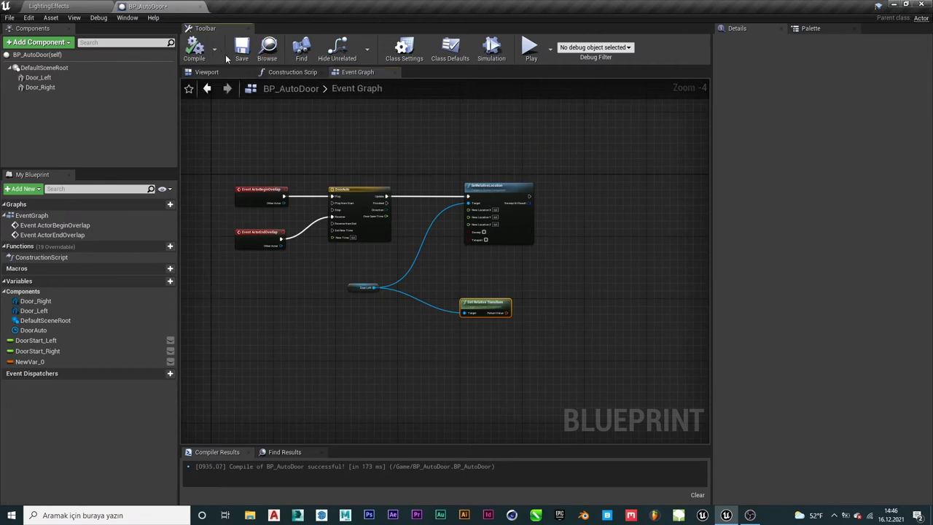
Add a Door Right reference to the Event Graph and wire it into a new SetRelativeLocation node
left_click(41, 87)
left_click_drag(41, 87, 615, 273)
scroll(614, 296, "up", 3)
left_click(616, 304)
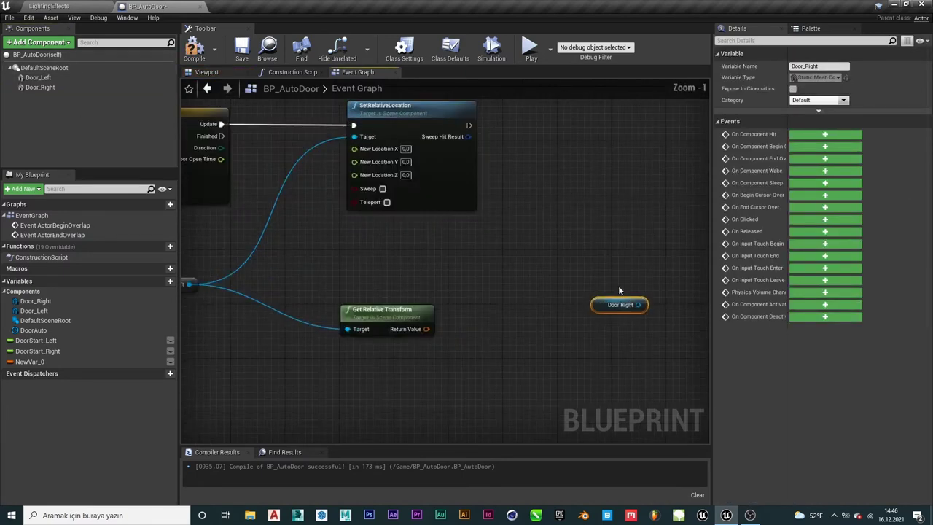
left_click_drag(611, 310, 511, 323)
mouse_move(473, 245)
right_mouse_down()
mouse_move(611, 241)
mouse_move(454, 267)
right_mouse_up()
left_click_drag(523, 341, 529, 264)
type("set")
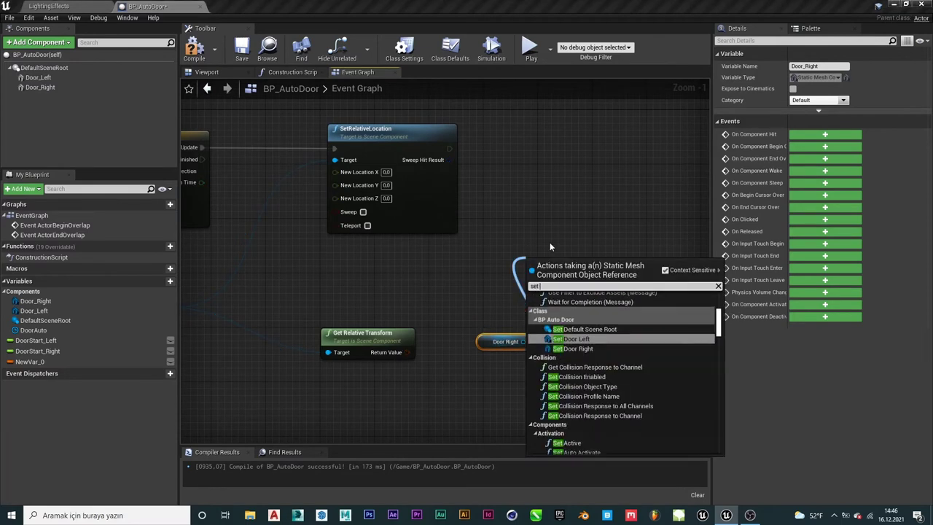
type(" relati")
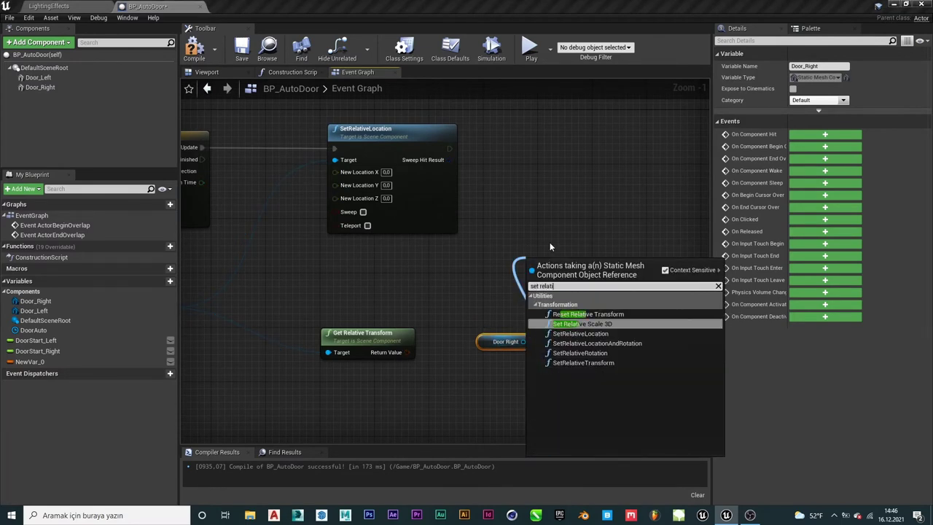
key("Down")
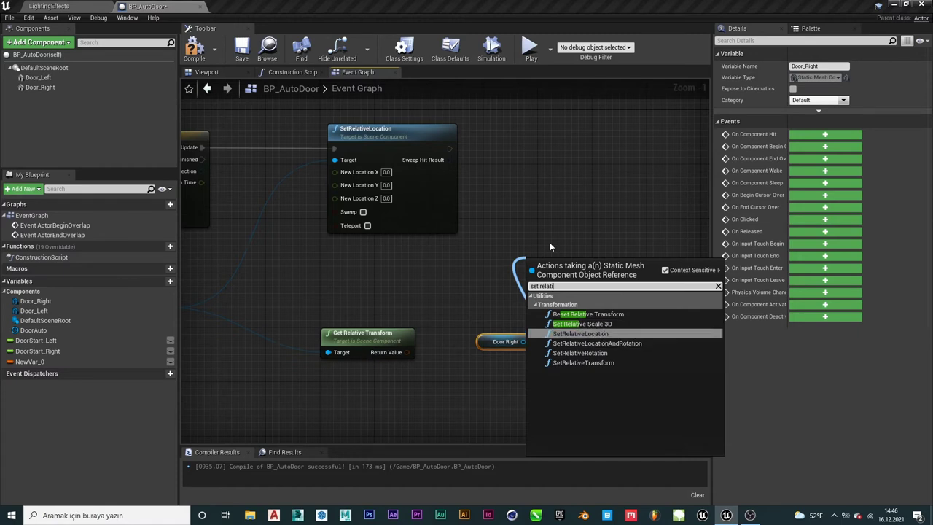
key("Return")
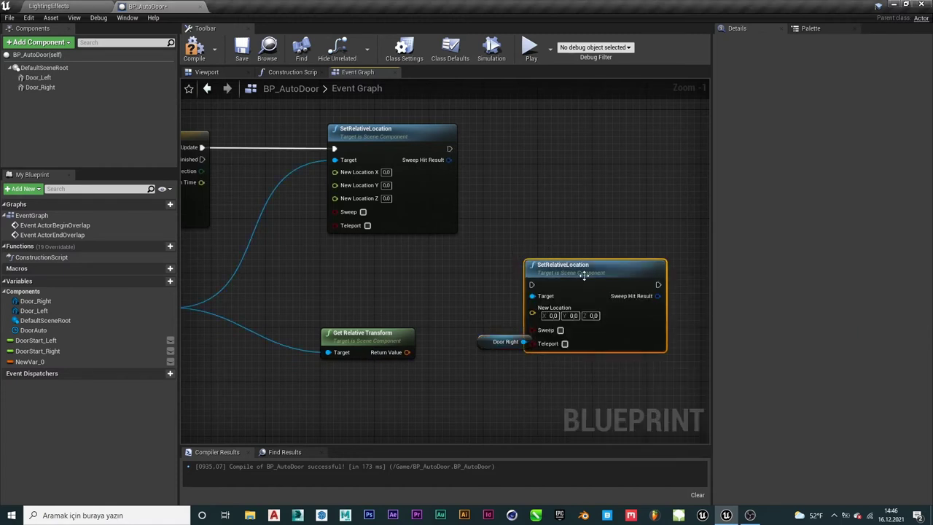
left_click_drag(582, 275, 603, 138)
scroll(576, 219, "down", 2)
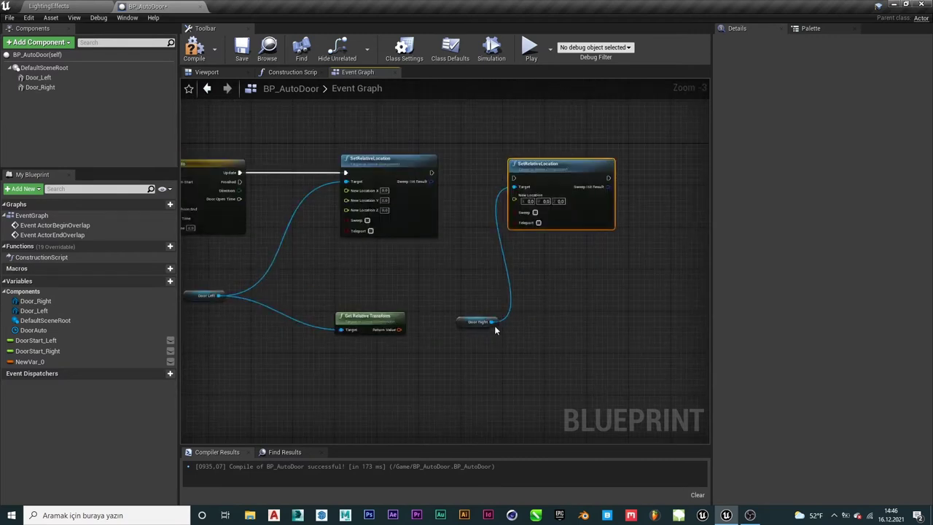
Add a Get Relative Transform node from Door Right and tidy the node layout
left_click_drag(494, 322, 548, 360)
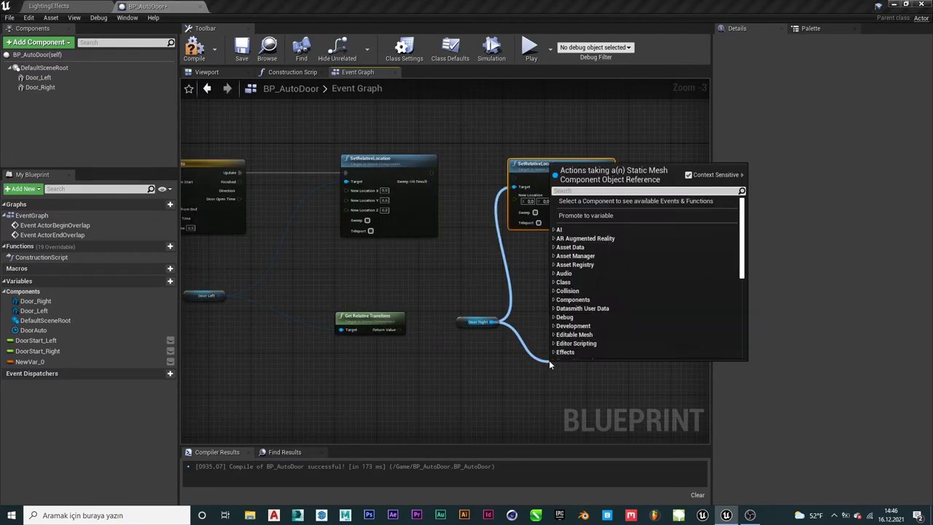
type("get rela")
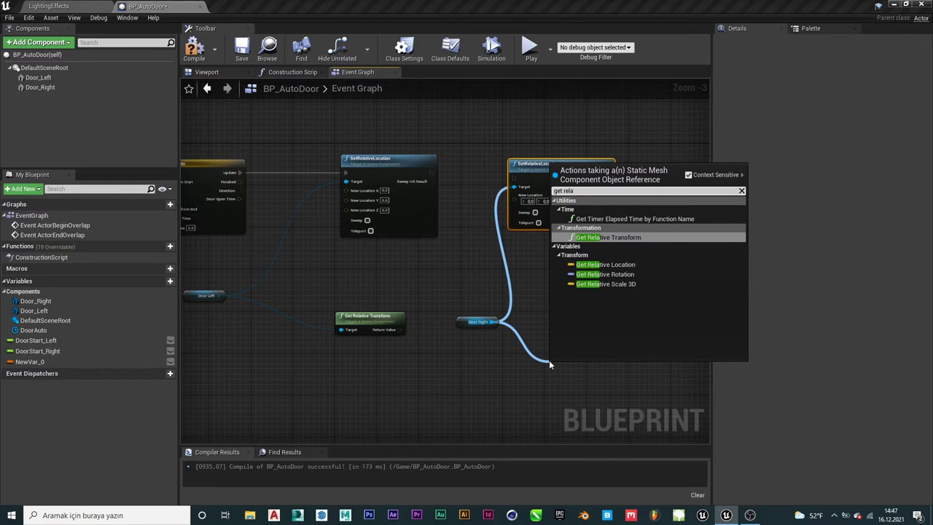
key("Return")
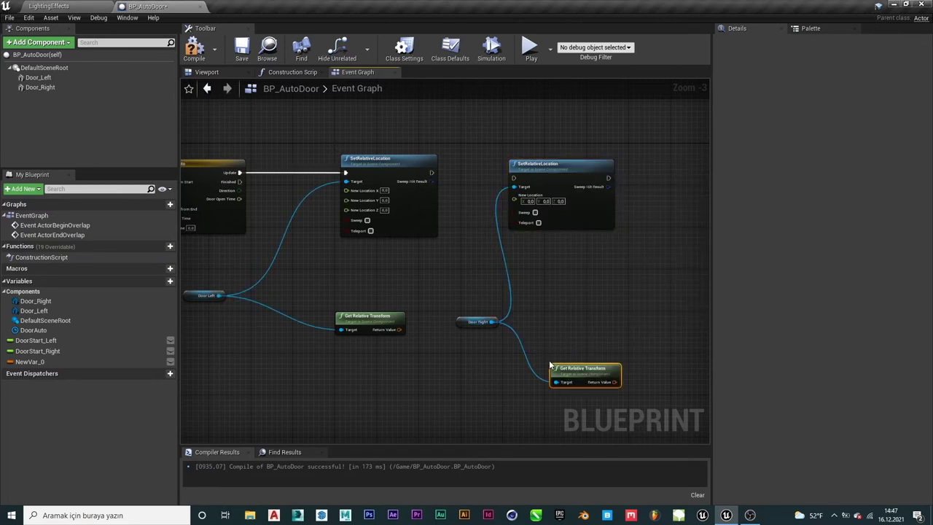
left_click_drag(577, 375, 562, 339)
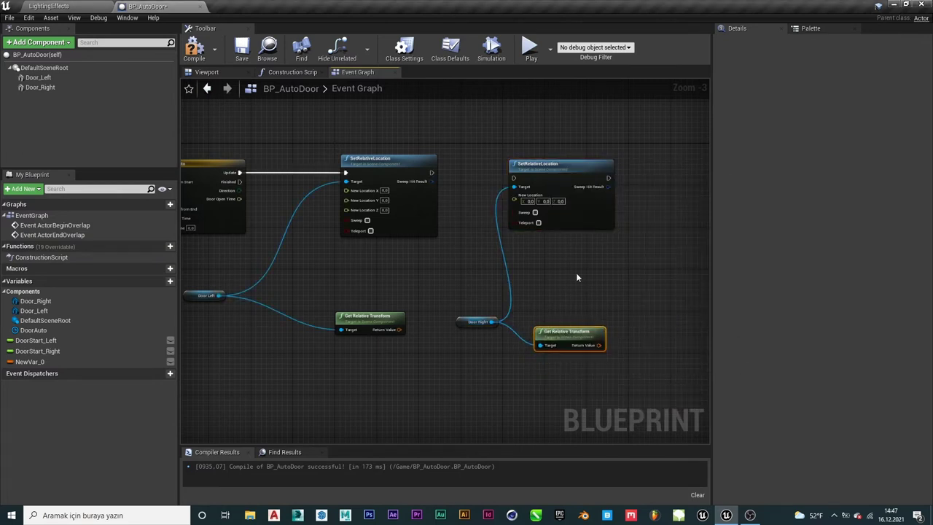
left_click_drag(573, 175, 587, 169)
scroll(485, 244, "up", 2)
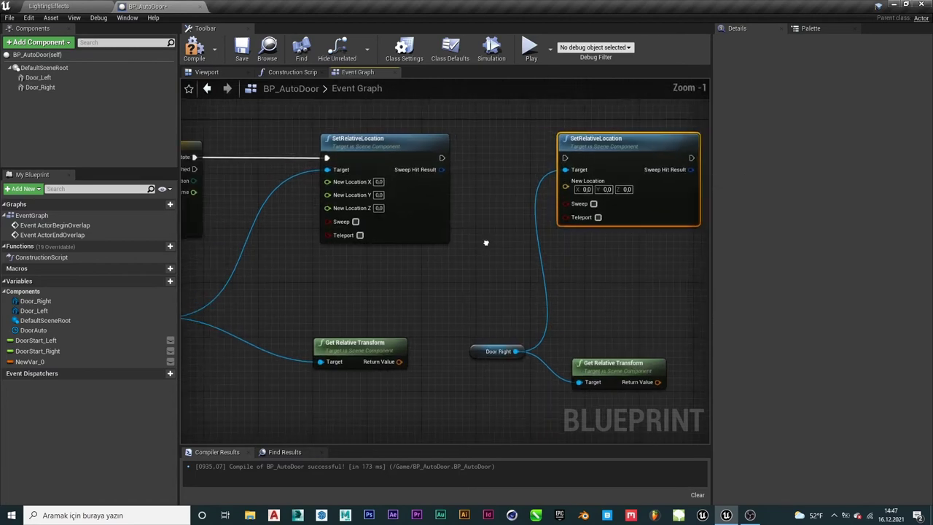
left_click(75, 9)
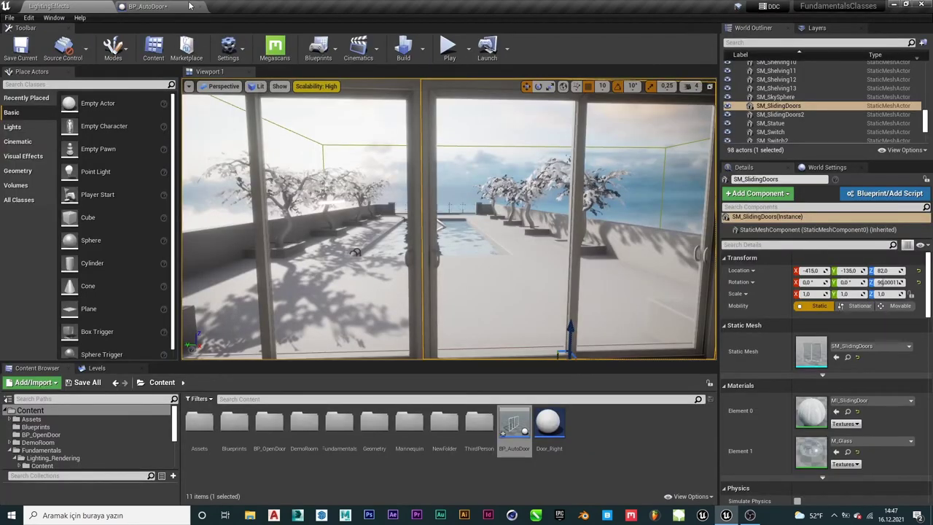
Compile BP_AutoDoor, check Door_Left in the Viewport preview, then go back to the Event Graph
left_click(175, 8)
left_click(197, 52)
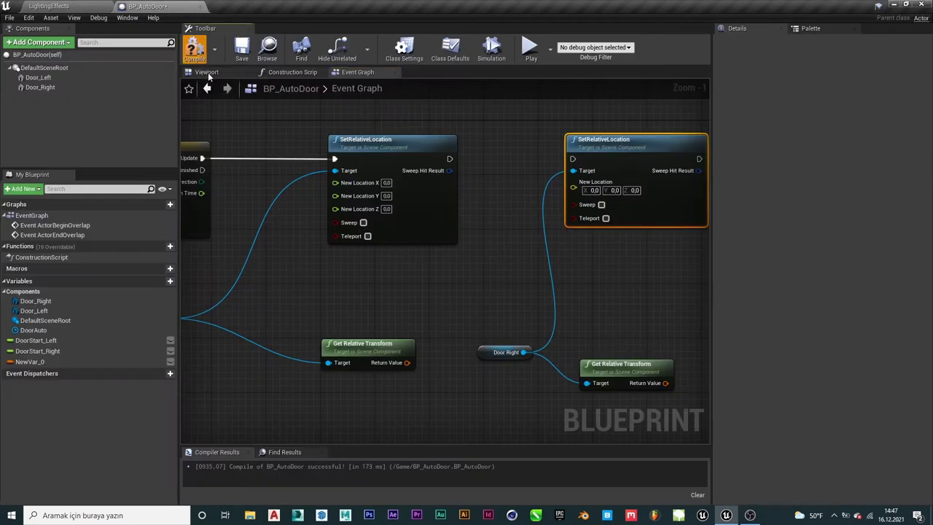
left_click(206, 72)
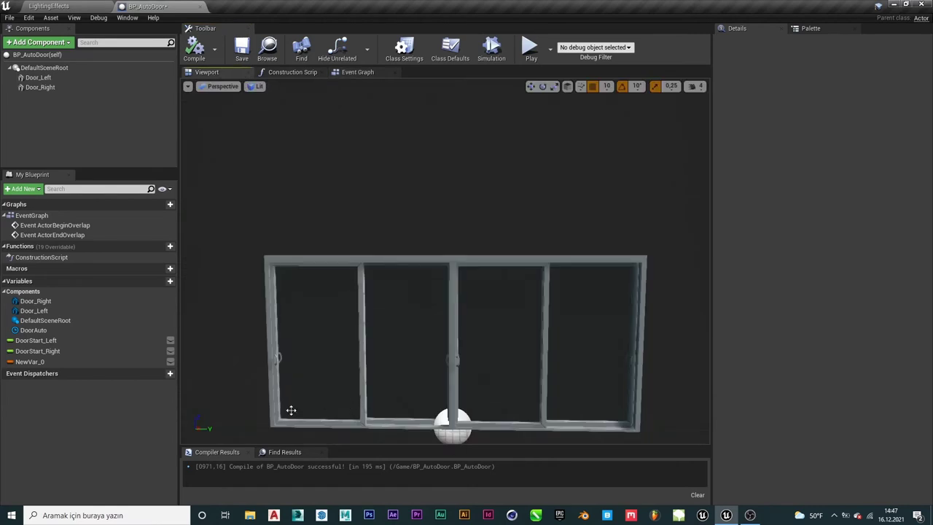
left_click(327, 404)
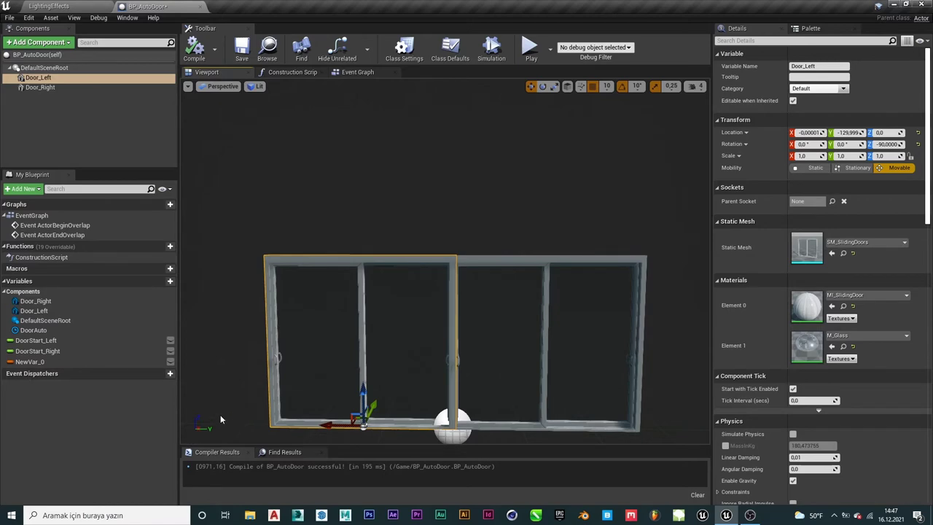
left_click(43, 5)
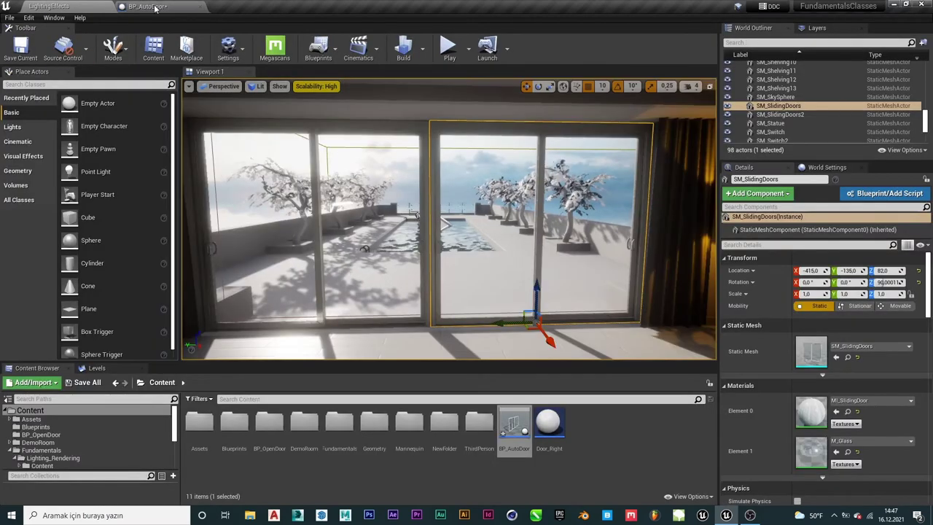
left_click(149, 6)
left_click(357, 72)
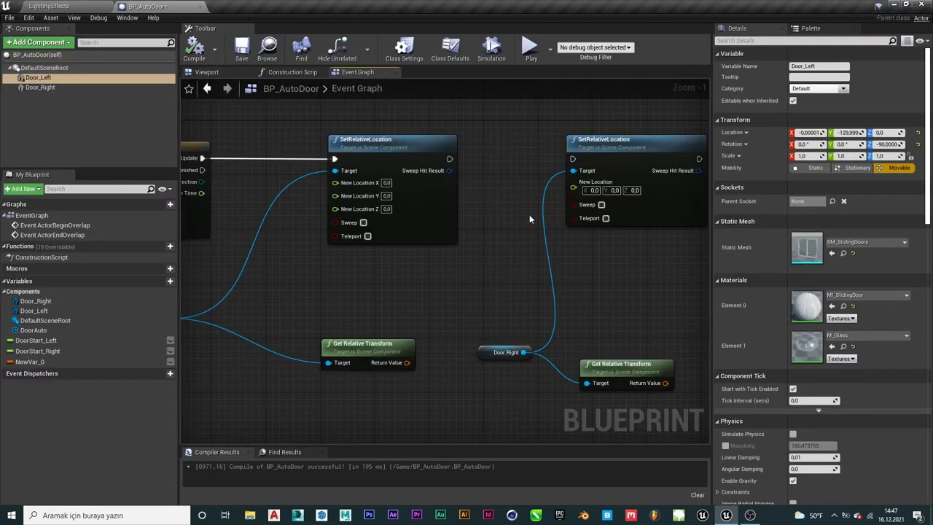
right_click(600, 189)
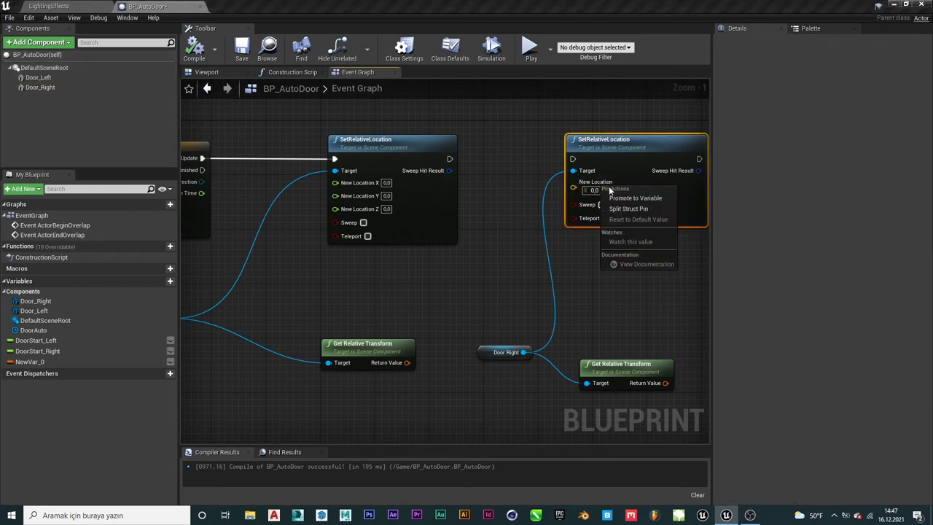
Split New Location and Door Left's Get Relative Transform output down to location X, Y, Z
left_click(626, 201)
scroll(461, 263, "down", 1)
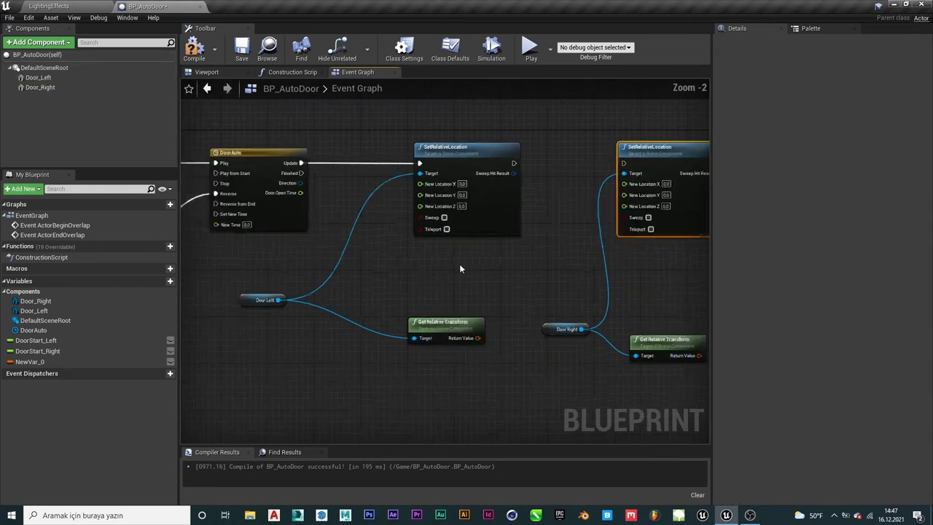
scroll(461, 263, "down", 1)
left_click(450, 326)
right_click_drag(457, 290, 453, 236)
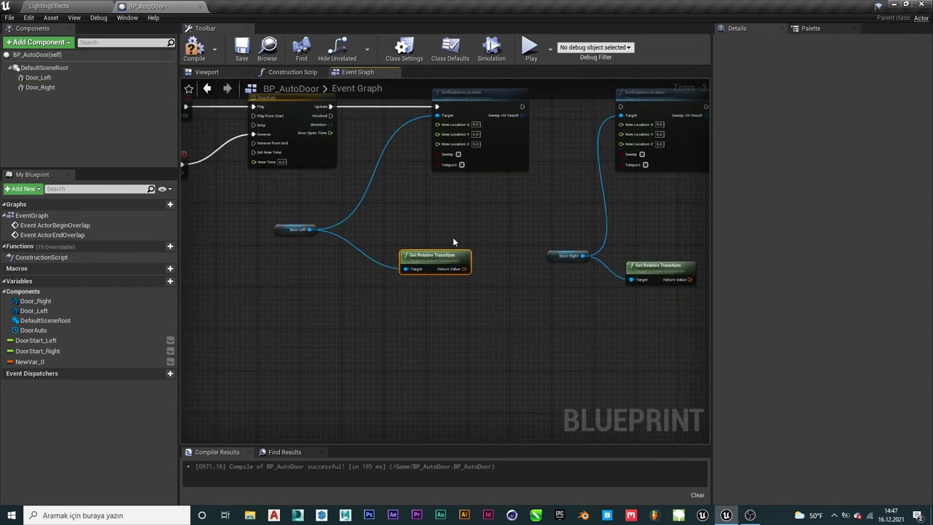
scroll(452, 248, "up", 1)
right_click(450, 274)
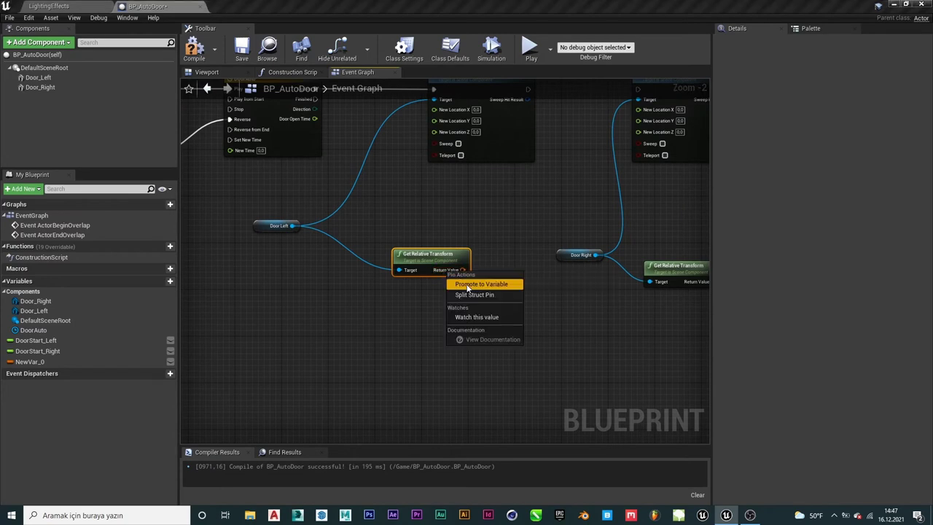
left_click(474, 295)
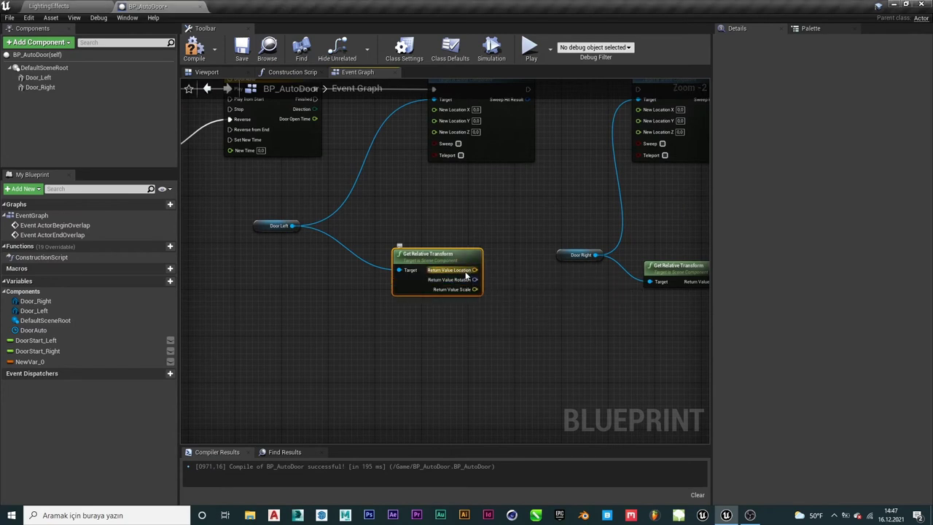
right_click(467, 276)
left_click(486, 295)
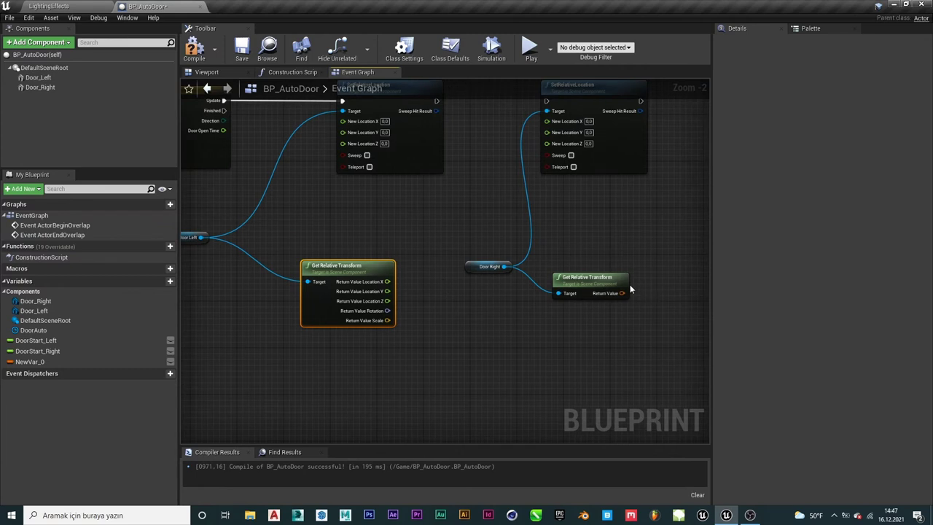
Split Door Right's Get Relative Transform output into location X, Y, Z pins
right_click(624, 293)
left_click(625, 315)
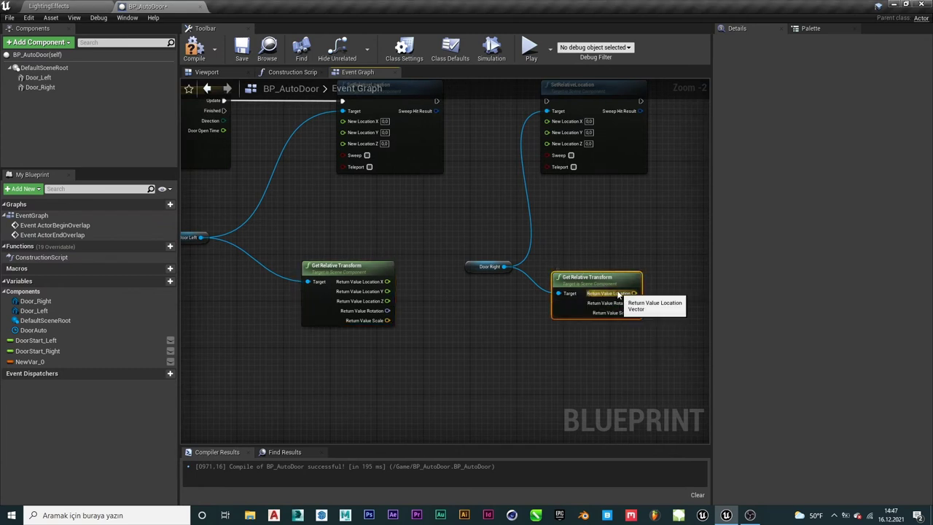
right_click(618, 295)
left_click(633, 319)
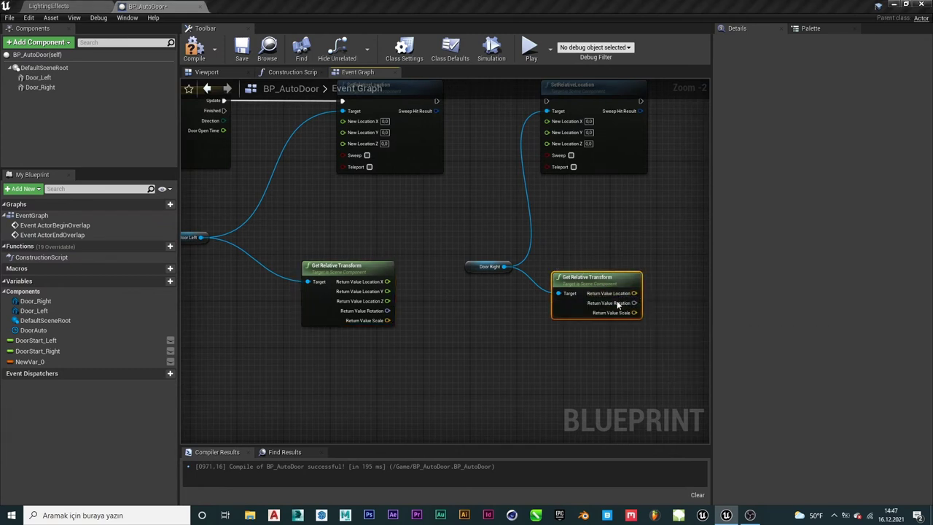
scroll(542, 249, "down", 2)
scroll(380, 276, "up", 2)
Wire Door Left's location X and Z into its SetRelativeLocation New Location X and Z
left_click_drag(406, 321, 353, 320)
right_click_drag(444, 271, 466, 272)
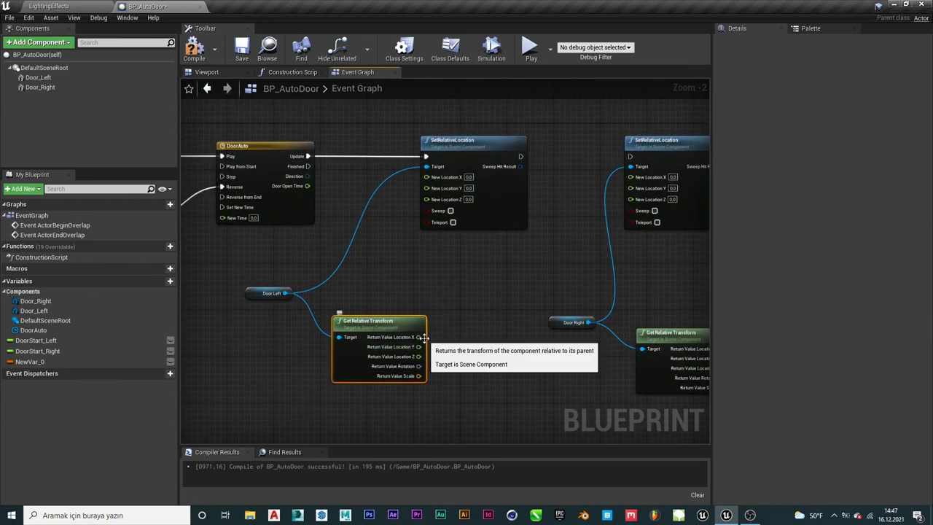
left_click_drag(418, 336, 387, 195)
left_click_drag(428, 180, 427, 177)
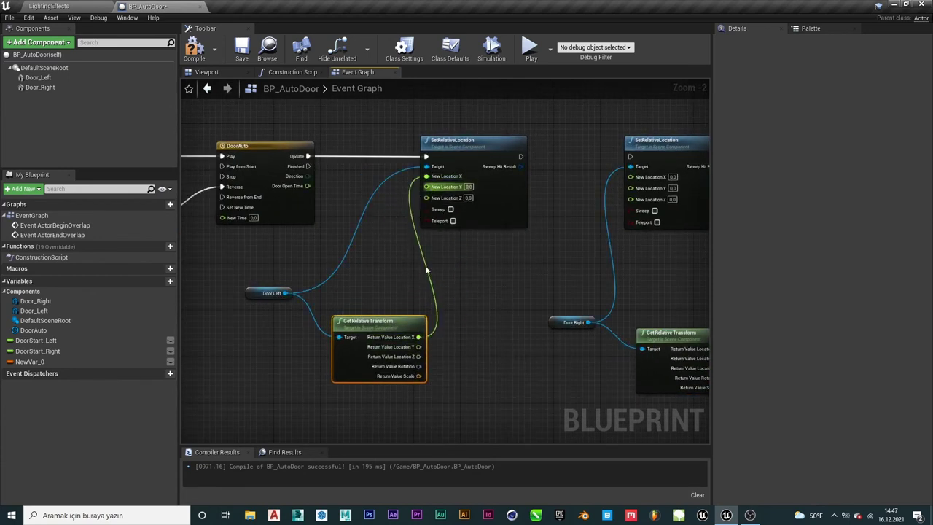
left_click_drag(420, 356, 429, 197)
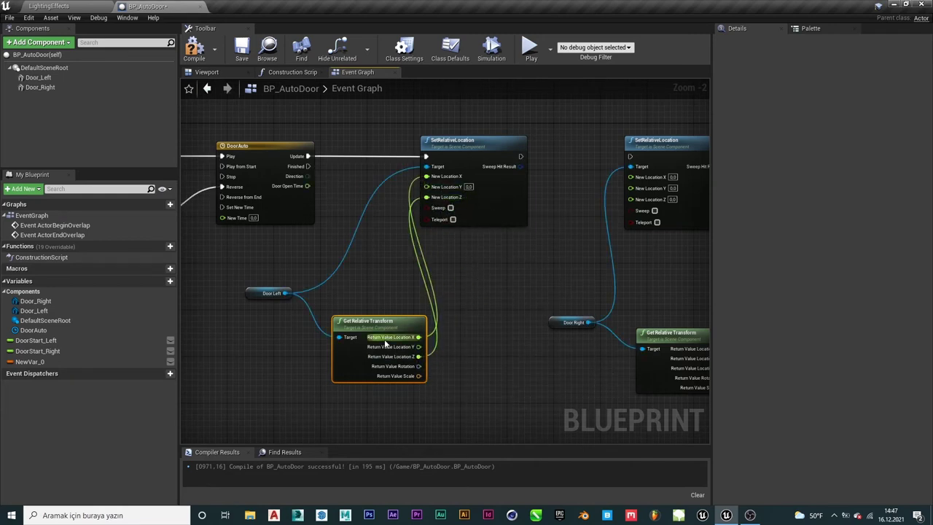
left_click_drag(398, 326, 371, 332)
right_click_drag(370, 332, 271, 323)
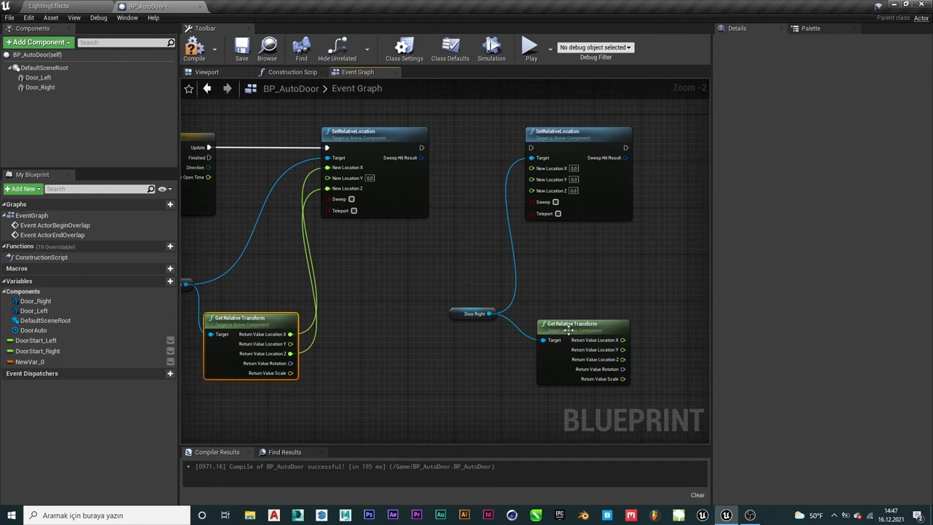
left_click_drag(467, 313, 420, 308)
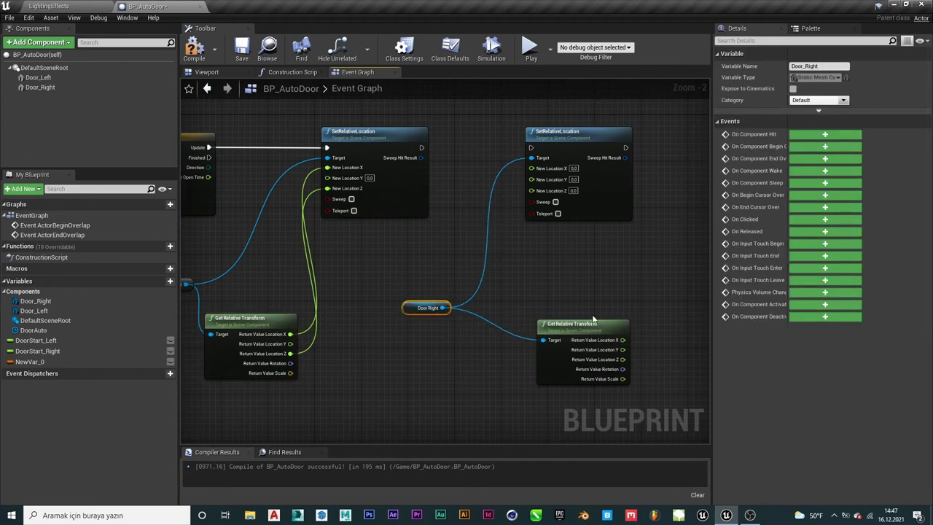
left_click_drag(545, 341, 481, 364)
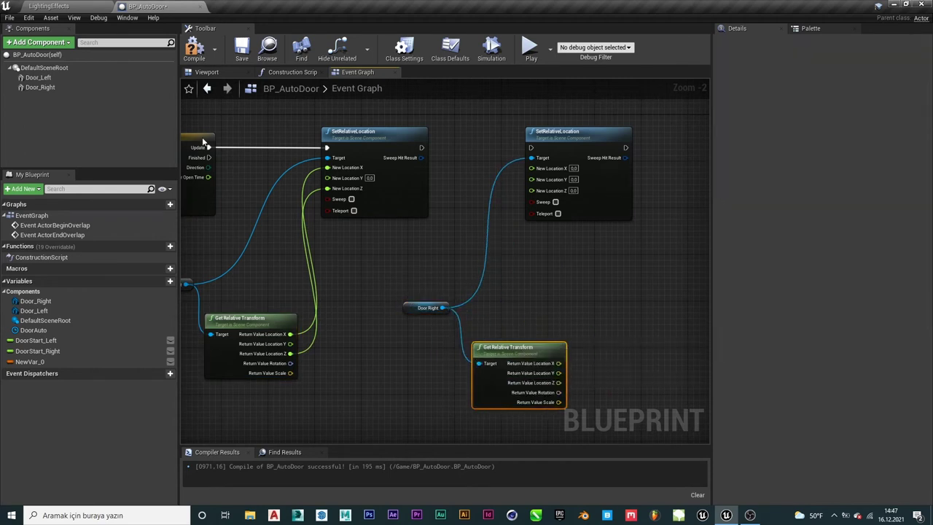
left_click(74, 9)
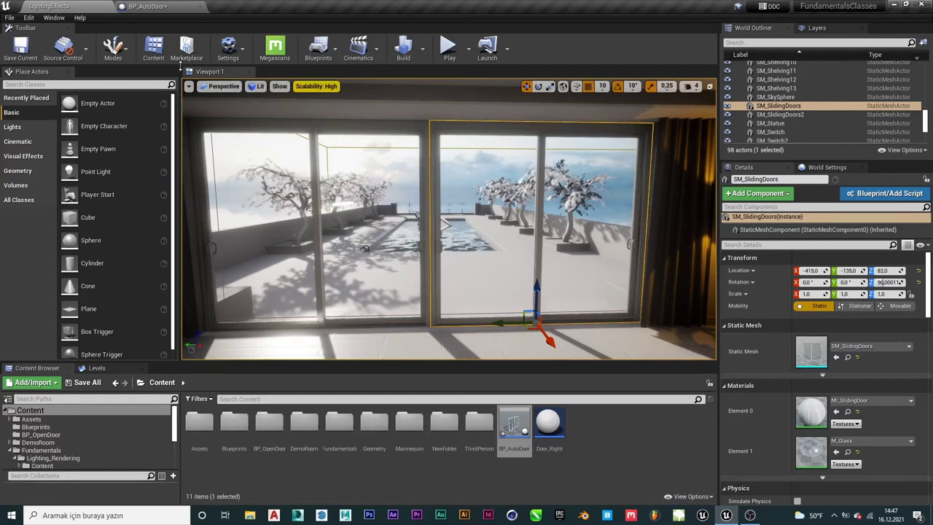
Show BP_AutoDoor's Viewport preview of the door and open the Add Component list
left_click(164, 5)
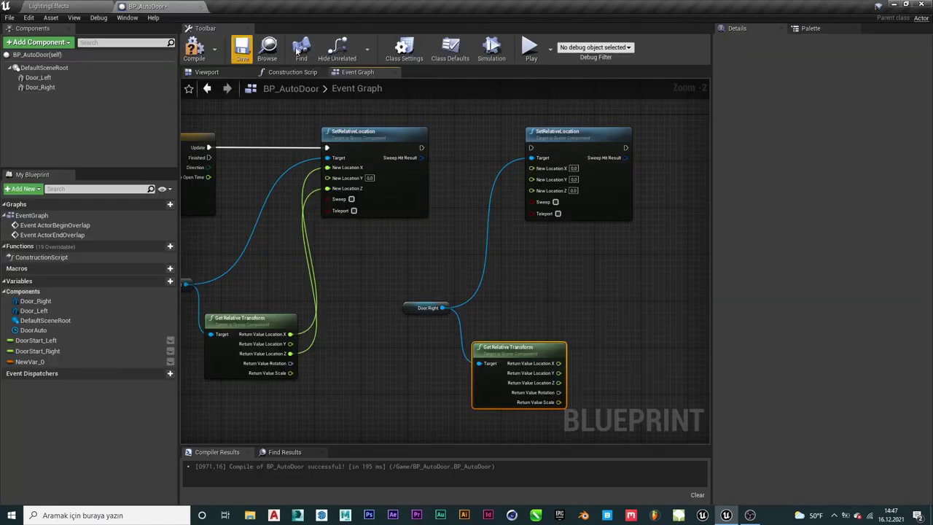
left_click(214, 73)
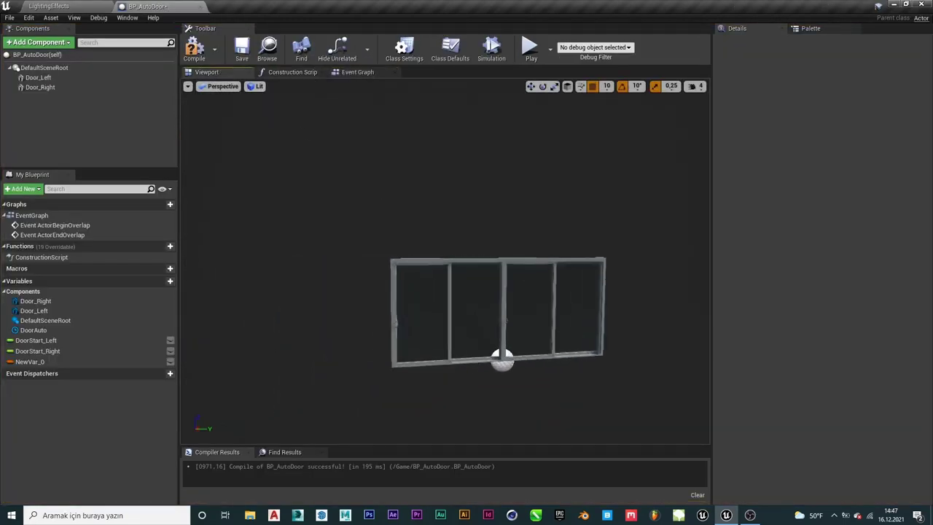
left_click_drag(444, 292, 408, 291)
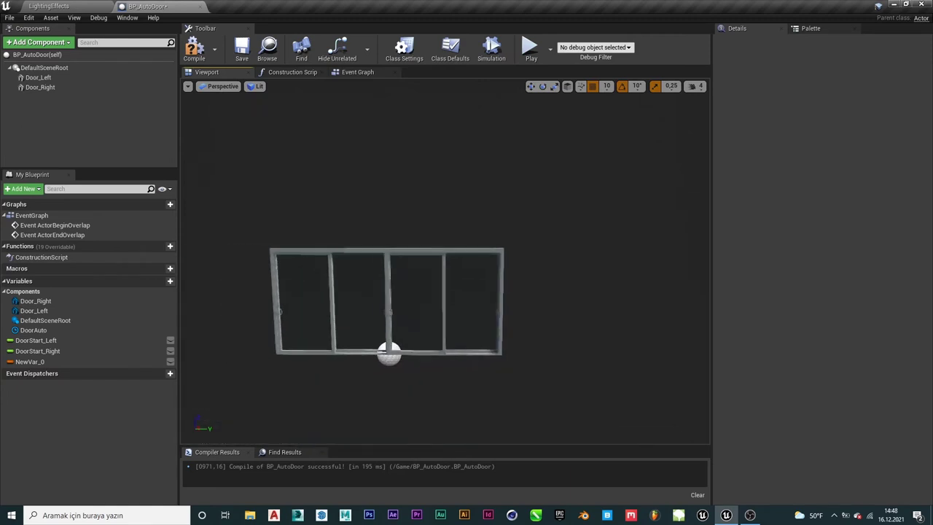
left_click(38, 42)
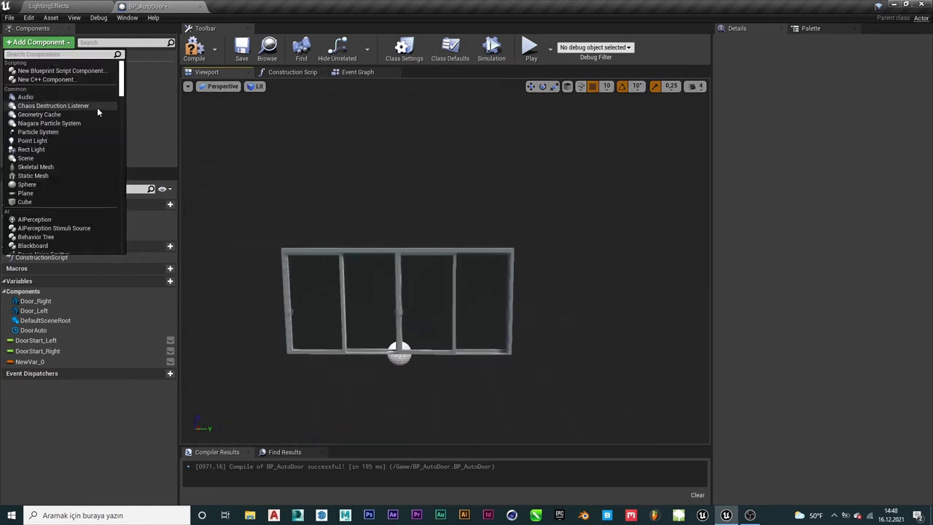
Add a Box Collision component and rename it BoxTrigger
type("box")
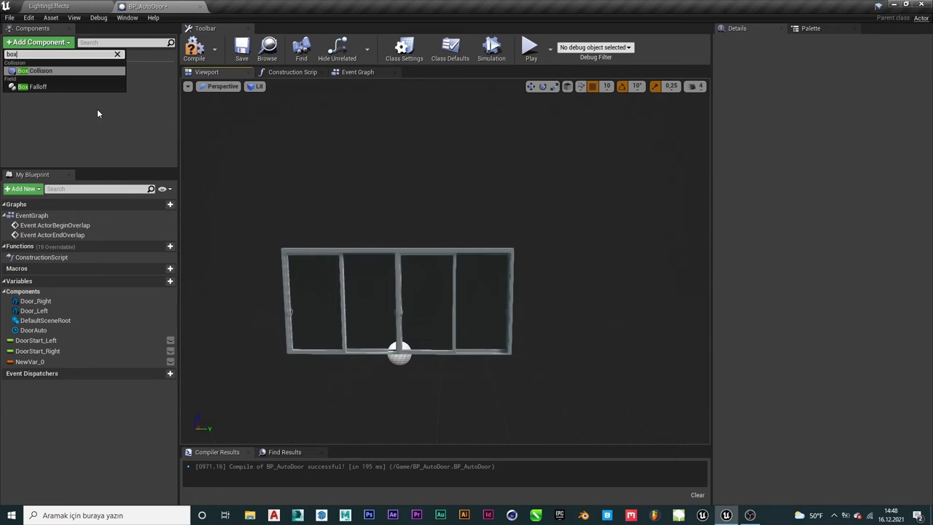
key("Return")
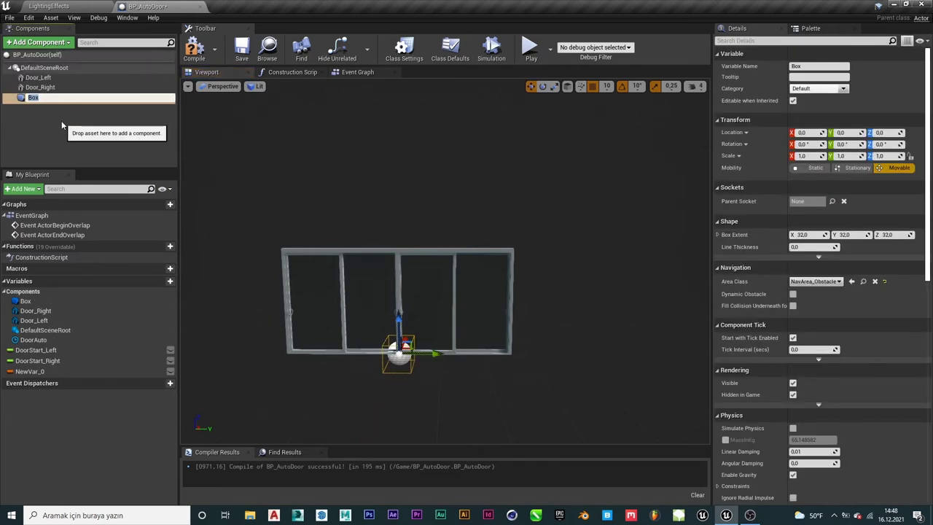
left_click(64, 121)
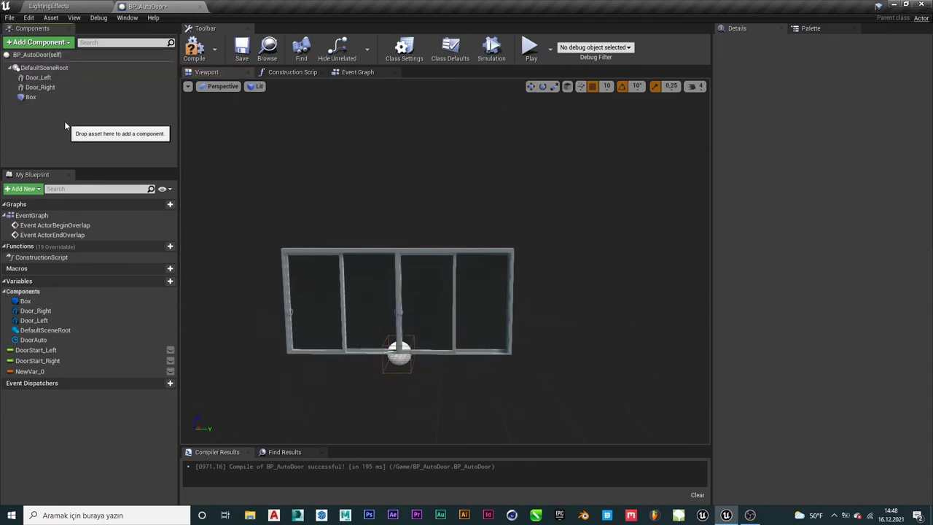
left_click(40, 98)
left_click(125, 98)
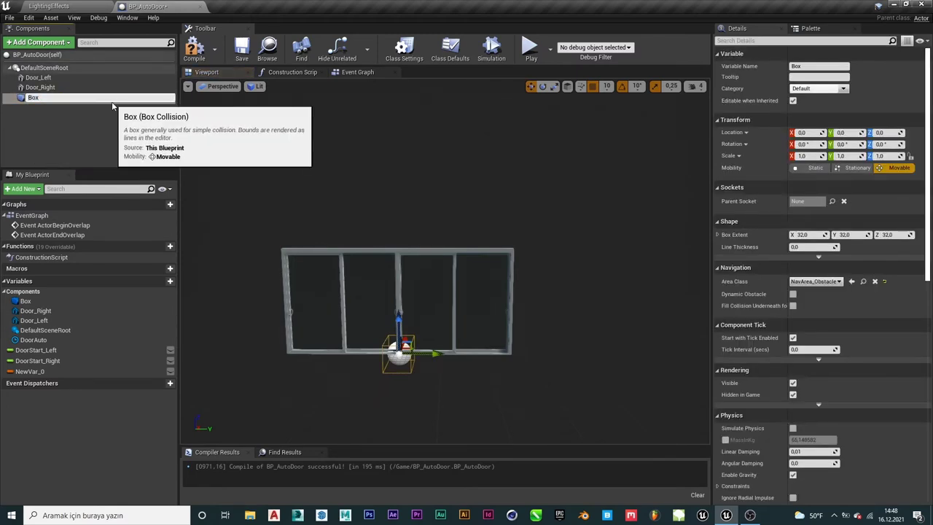
key("Caps_Lock")
type("T")
key("Caps_Lock")
type("rigger")
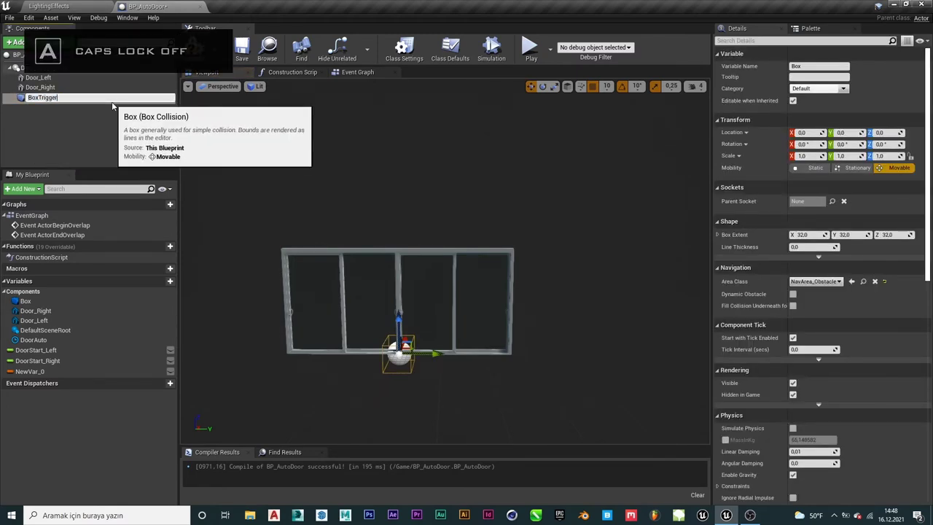
key("Return")
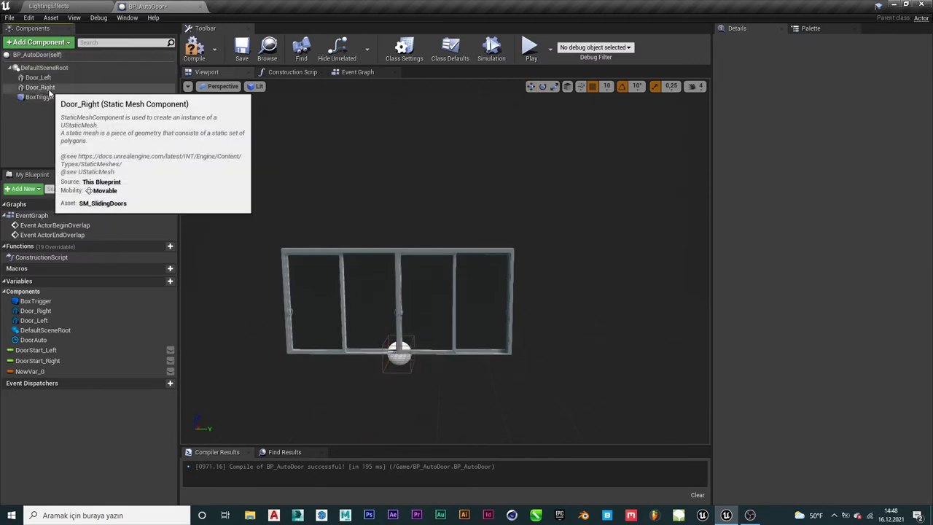
Raise BoxTrigger up the door and give it an initial scale of 4 × 5 × 5
left_click(48, 98)
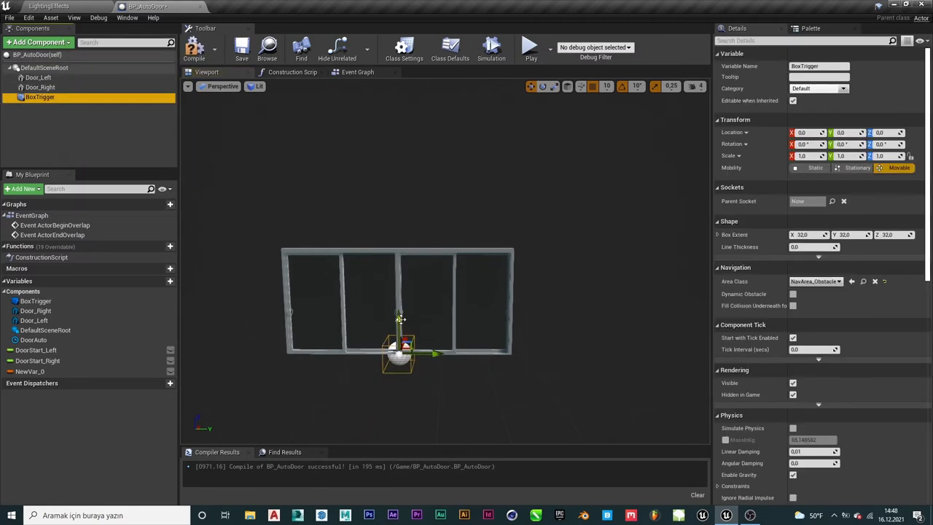
left_click_drag(400, 319, 399, 264)
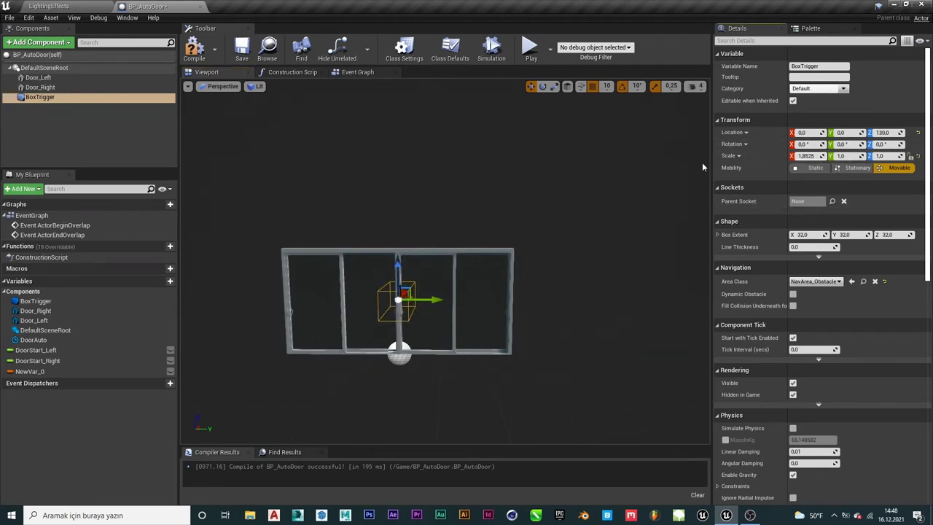
type("4")
key("Return")
mouse_move(438, 306)
left_mouse_down()
mouse_move(353, 260)
mouse_move(430, 263)
left_mouse_up()
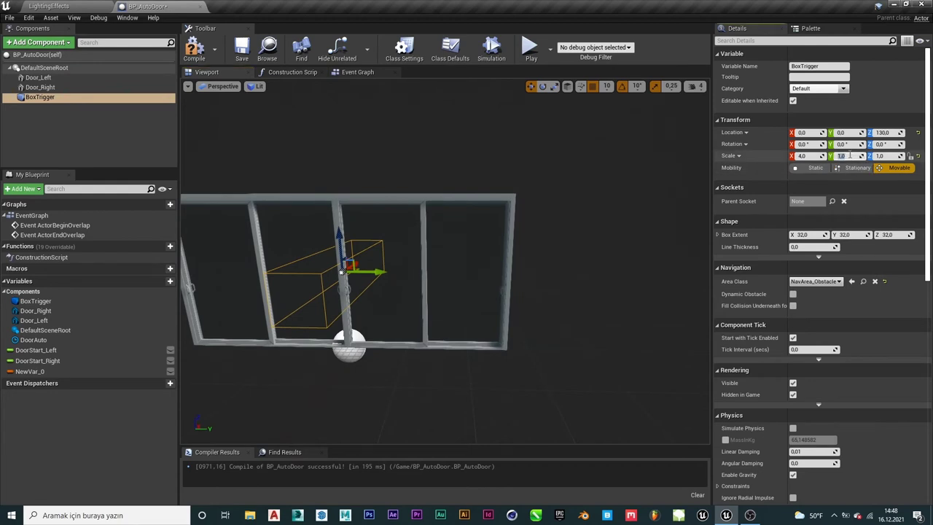
type("5")
key("Return")
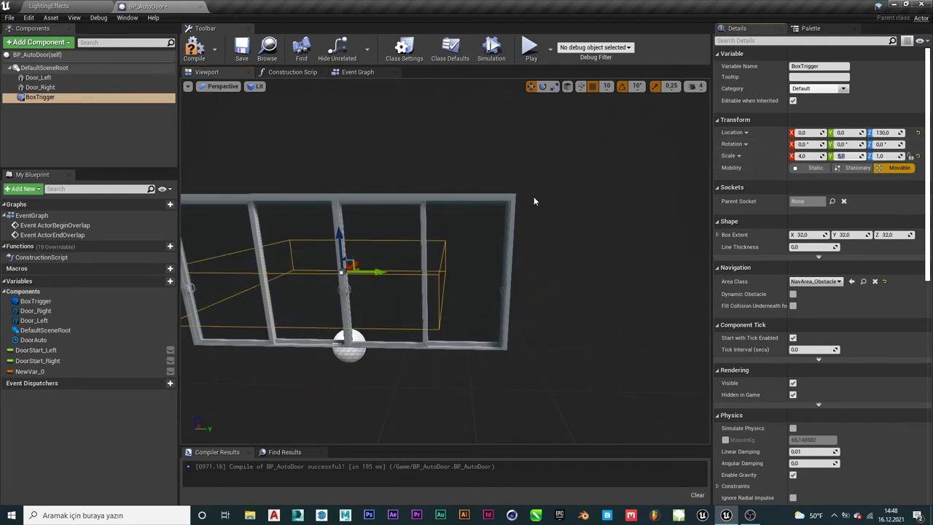
left_click_drag(534, 201, 613, 198)
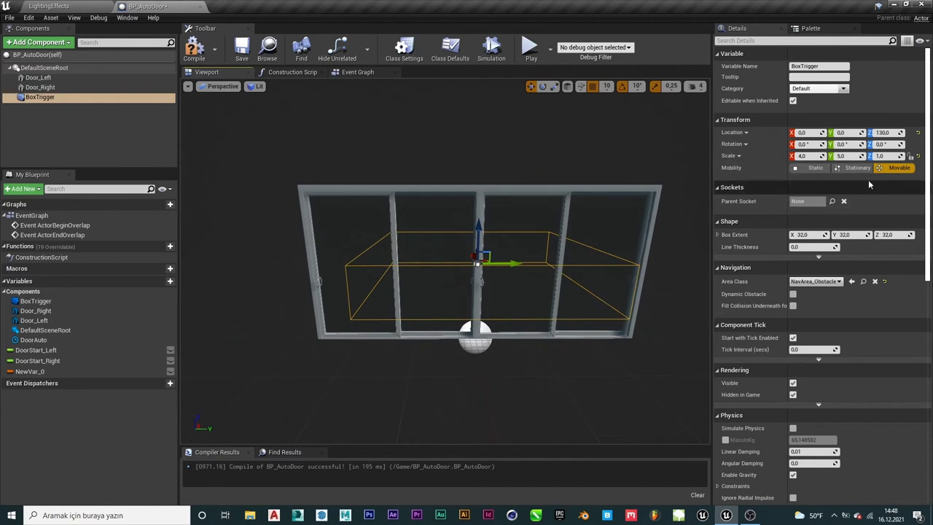
left_click_drag(853, 156, 886, 157)
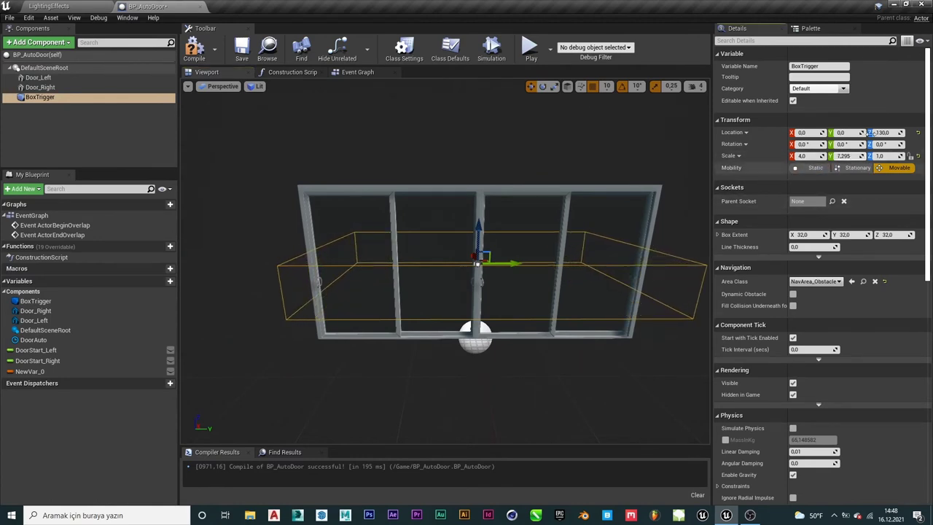
left_click(883, 156)
type("5")
key("Return")
left_click_drag(554, 364, 598, 357)
left_click_drag(407, 151, 406, 152)
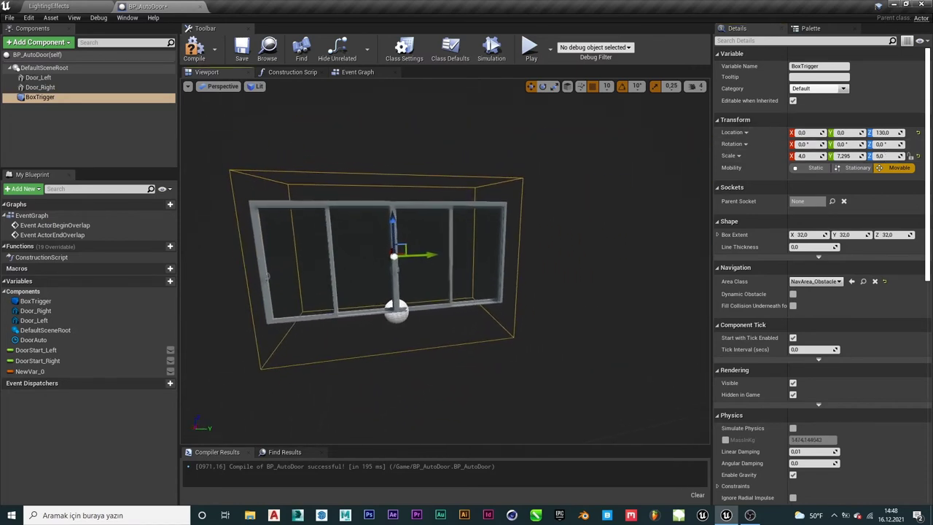
In front view, fit BoxTrigger at scale 4.0 × 8.285 × 3.95, Z 123.17, and compile
left_click(211, 86)
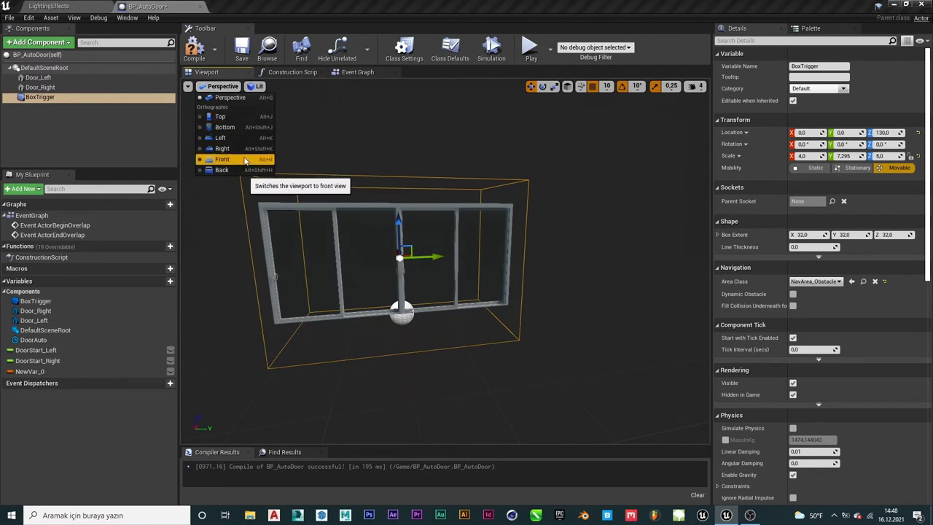
left_click(246, 159)
scroll(444, 225, "down", 3)
scroll(480, 241, "down", 2)
right_click_drag(496, 176, 502, 266)
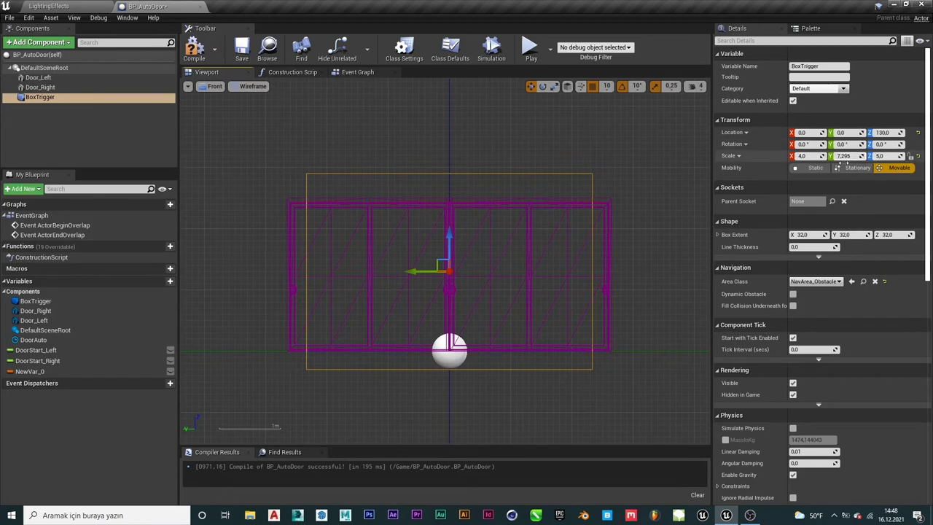
left_click_drag(845, 156, 863, 156)
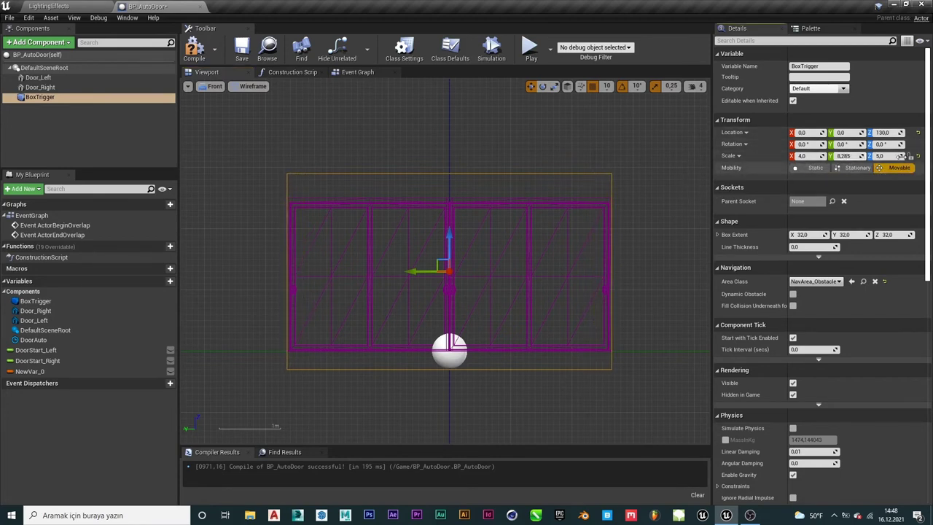
left_click_drag(884, 156, 871, 156)
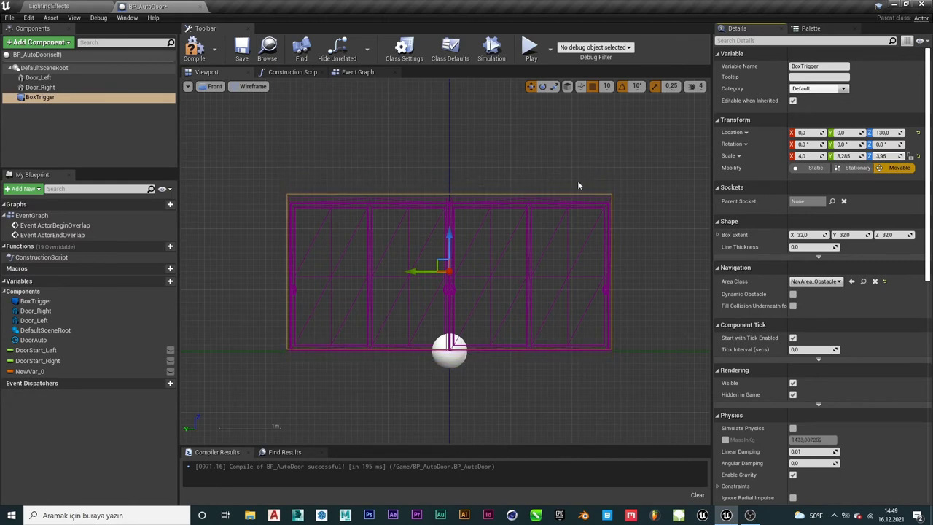
left_click_drag(447, 233, 448, 239)
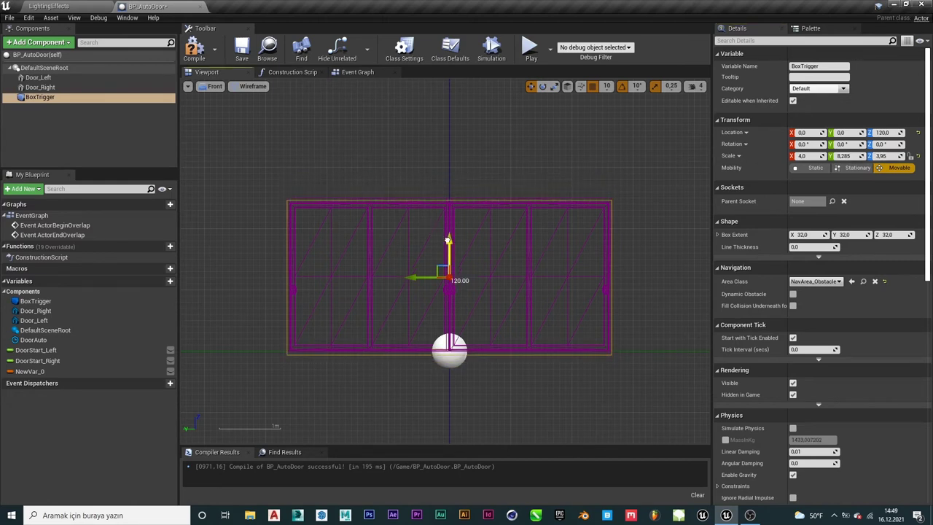
left_click(593, 86)
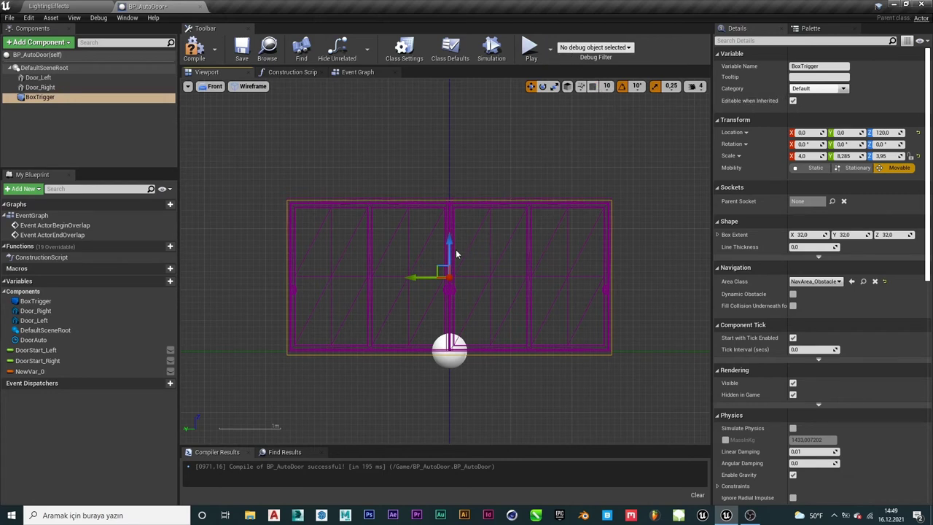
left_click_drag(448, 248, 449, 246)
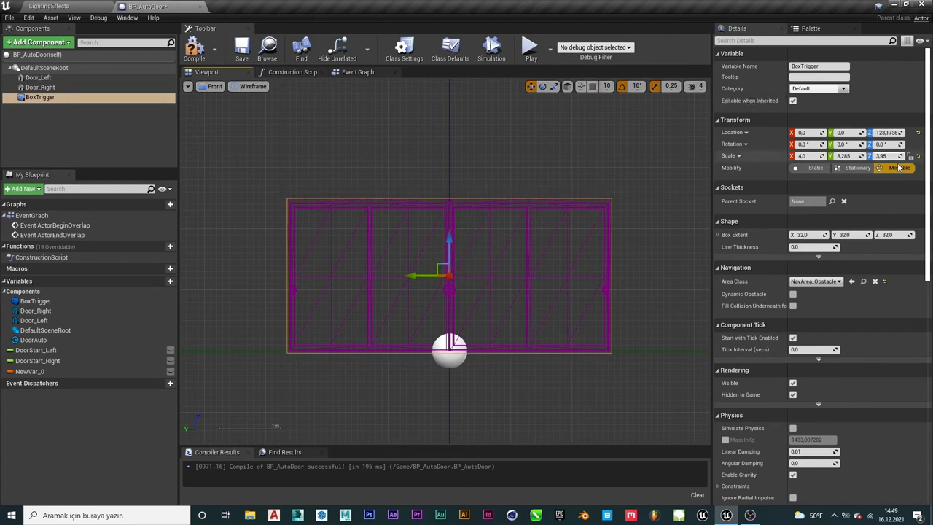
left_click(194, 48)
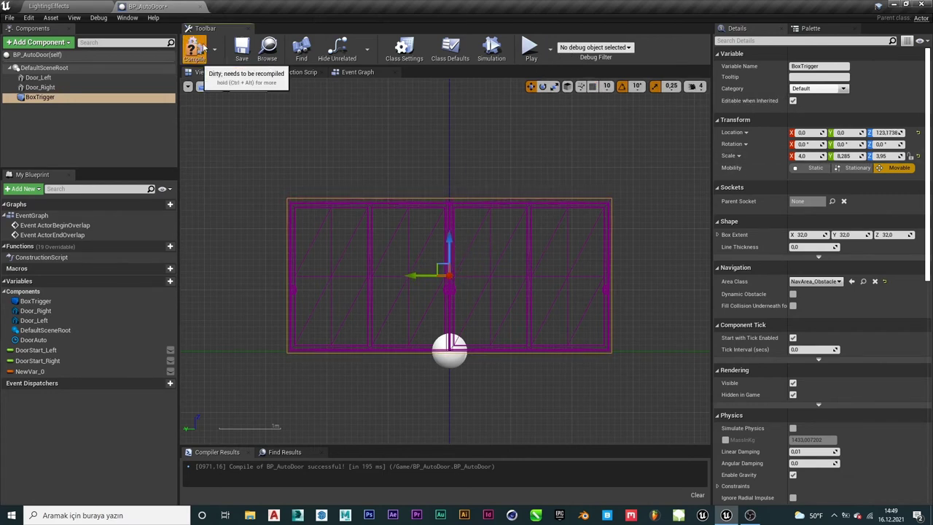
left_click(593, 87)
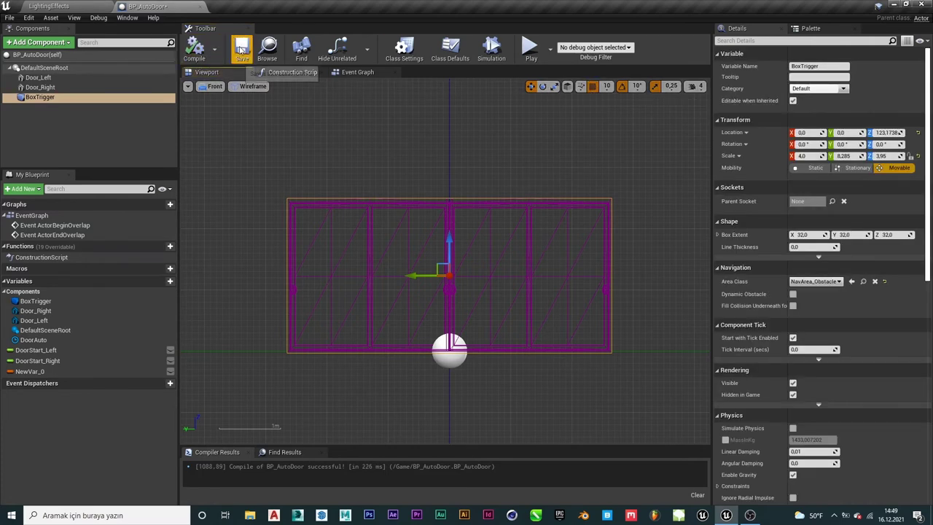
Look over the level and BP_AutoDoor's Event Graph, construction script and door preview
left_click(49, 9)
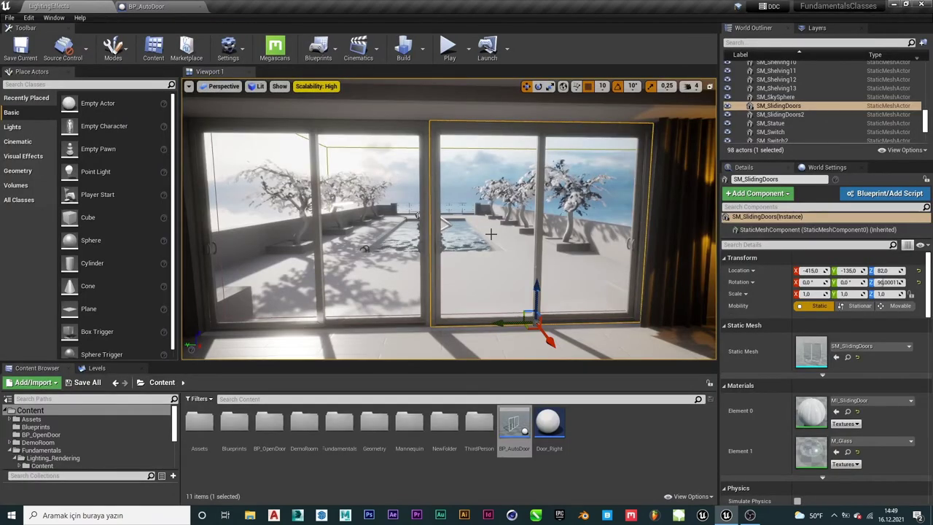
left_click(149, 6)
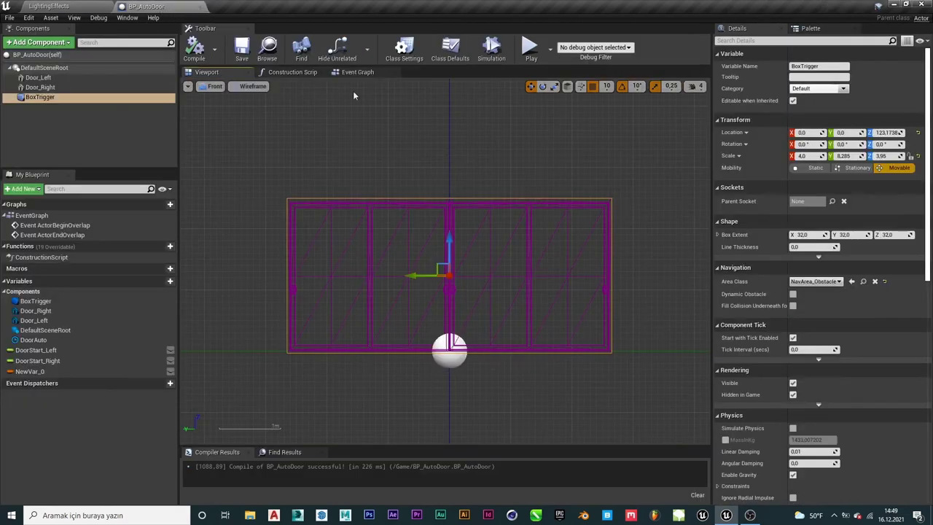
left_click(357, 72)
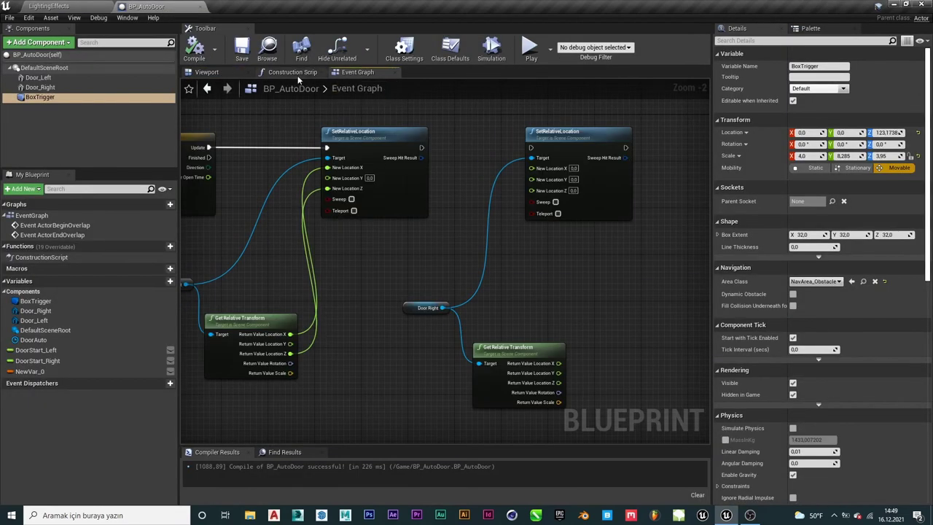
left_click(291, 72)
left_click(244, 72)
left_click(354, 73)
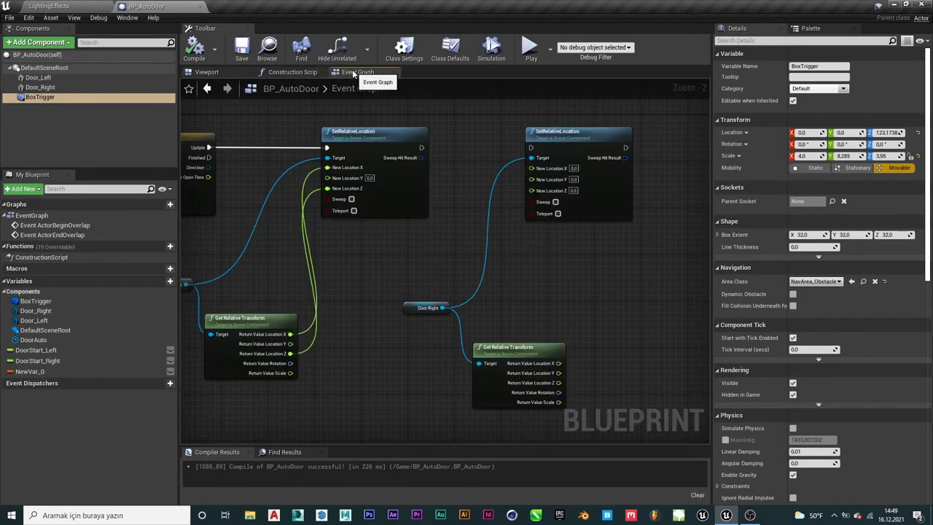
right_click_drag(277, 108, 331, 129)
left_click(292, 72)
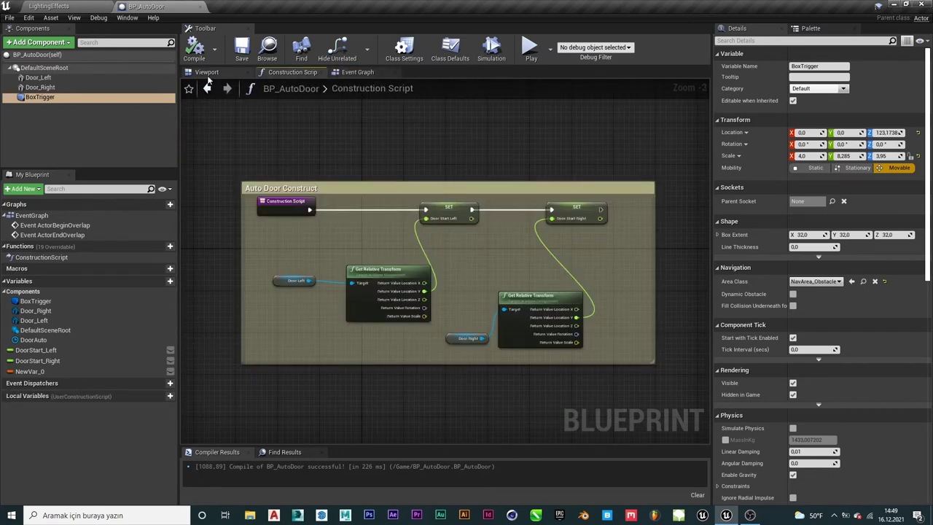
left_click(207, 72)
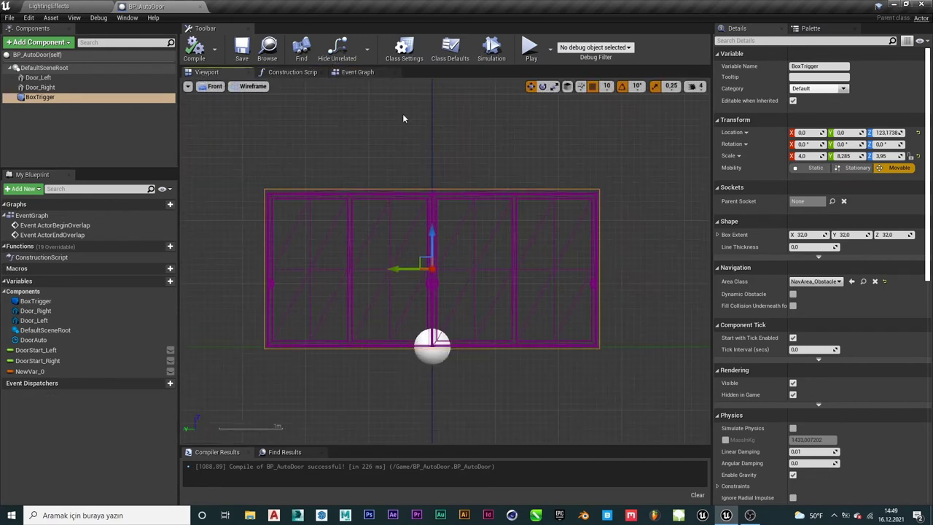
Switch the door preview to lit Perspective and orbit to face the door and trigger box
left_click(216, 88)
left_click(210, 93)
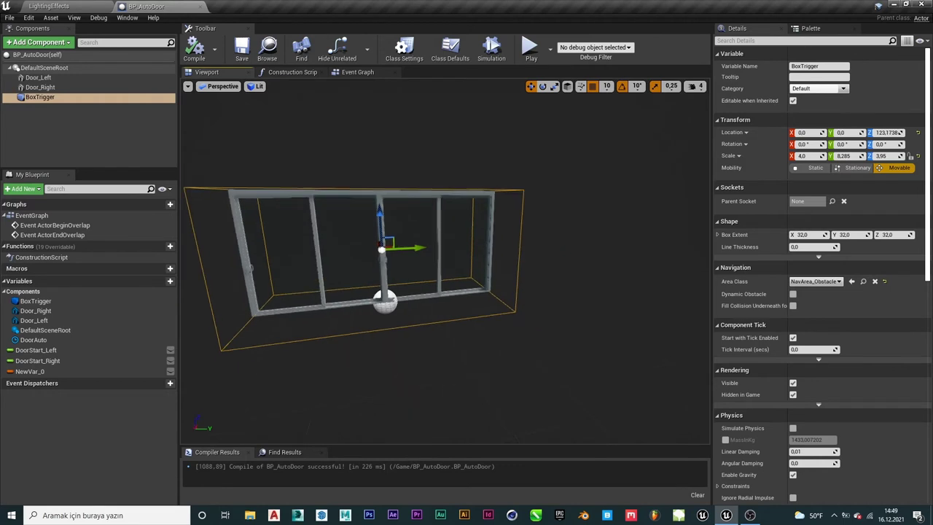
left_click_drag(364, 255, 306, 256, "alt")
left_click_drag(365, 255, 307, 255, "alt")
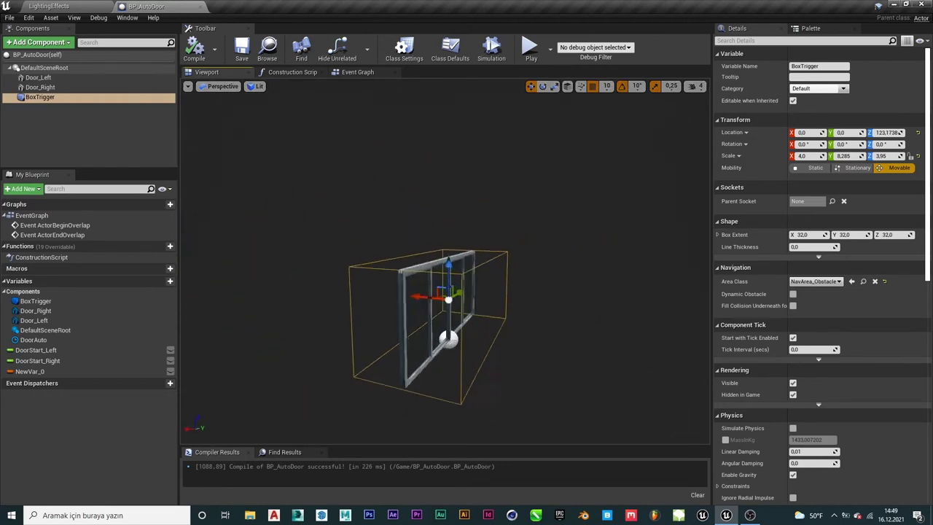
left_click_drag(521, 181, 521, 182, "alt")
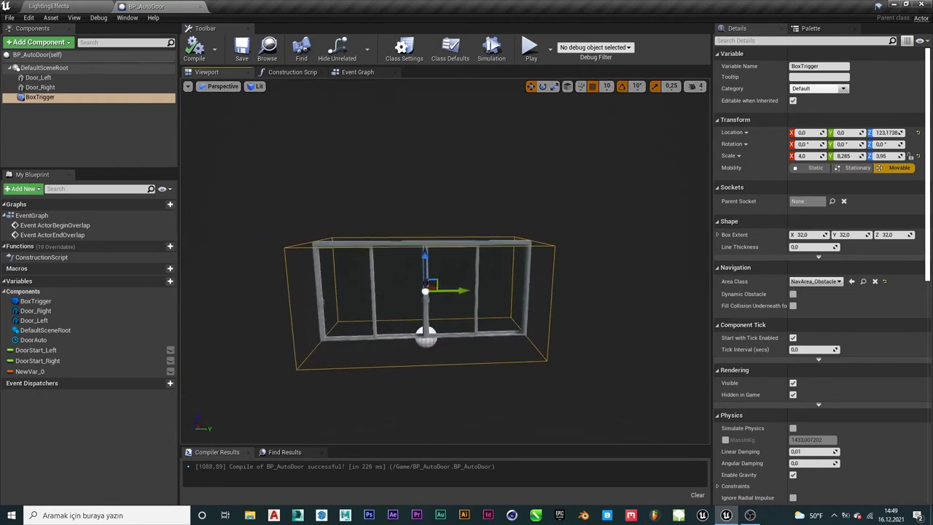
left_click(357, 72)
Wire Door Right's Return Value Location X and Z into its SetRelativeLocation New Location X and Z
scroll(437, 257, "up", 2)
scroll(437, 256, "up", 2)
scroll(437, 256, "up", 2)
scroll(438, 257, "up", 2)
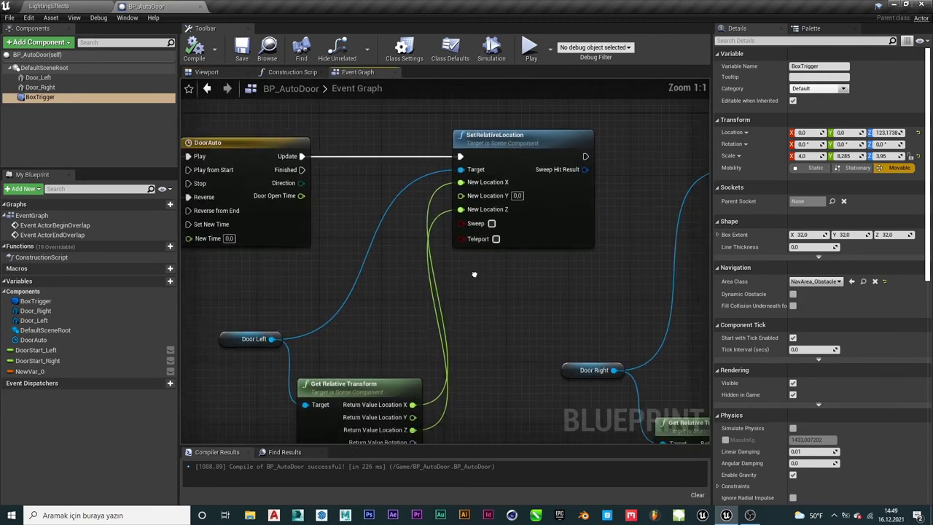
mouse_move(436, 351)
right_mouse_down()
mouse_move(334, 257)
mouse_move(366, 260)
right_mouse_up()
scroll(334, 257, "down", 2)
right_click_drag(416, 283, 537, 323)
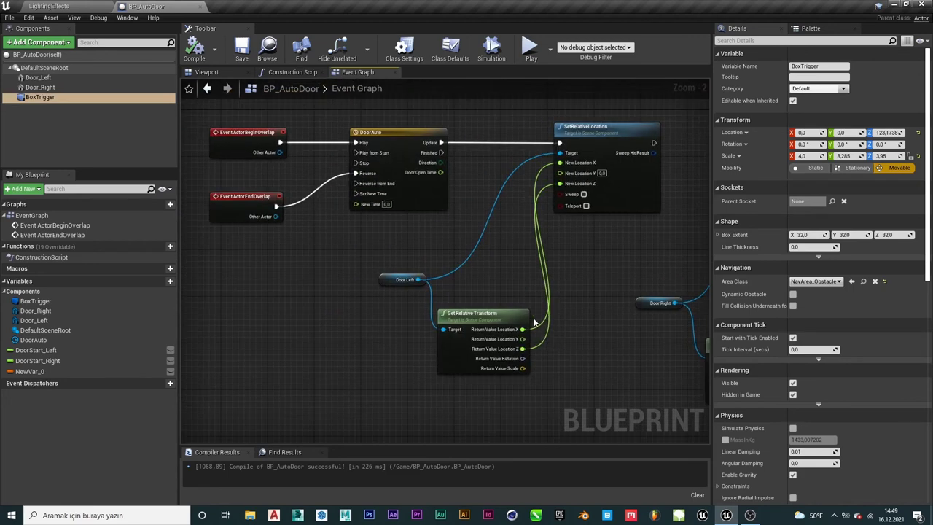
right_click_drag(299, 265, 377, 272)
mouse_move(663, 218)
right_mouse_down()
mouse_move(332, 234)
mouse_move(370, 219)
right_mouse_up()
scroll(526, 227, "up", 1)
left_click_drag(534, 376, 497, 149)
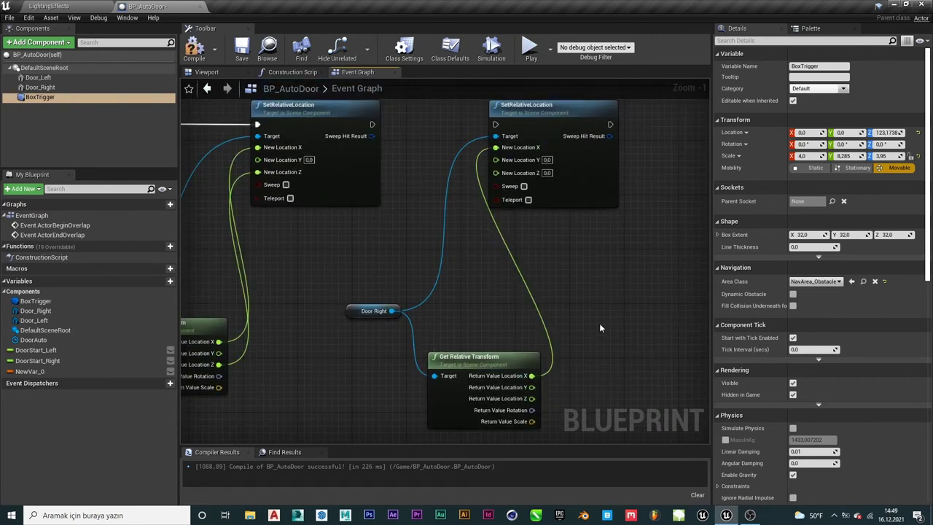
left_click_drag(533, 398, 496, 172)
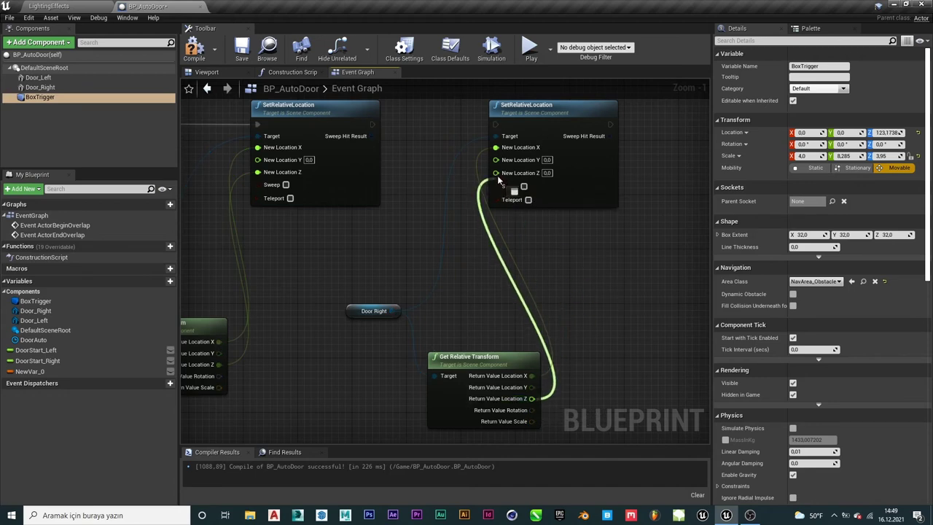
Compile BP_AutoDoor and pull a new connection from the left door's New Location Y
left_click(193, 48)
scroll(302, 292, "down", 2)
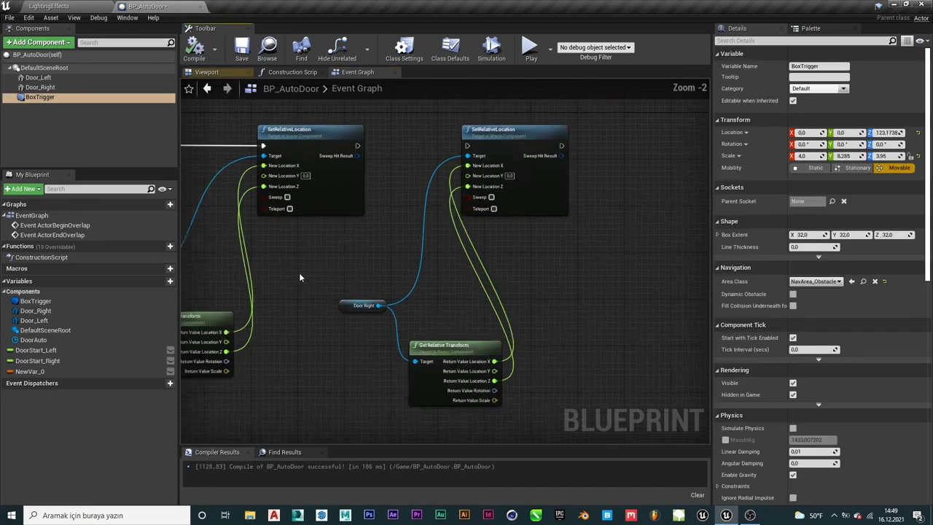
right_click_drag(298, 174, 498, 170)
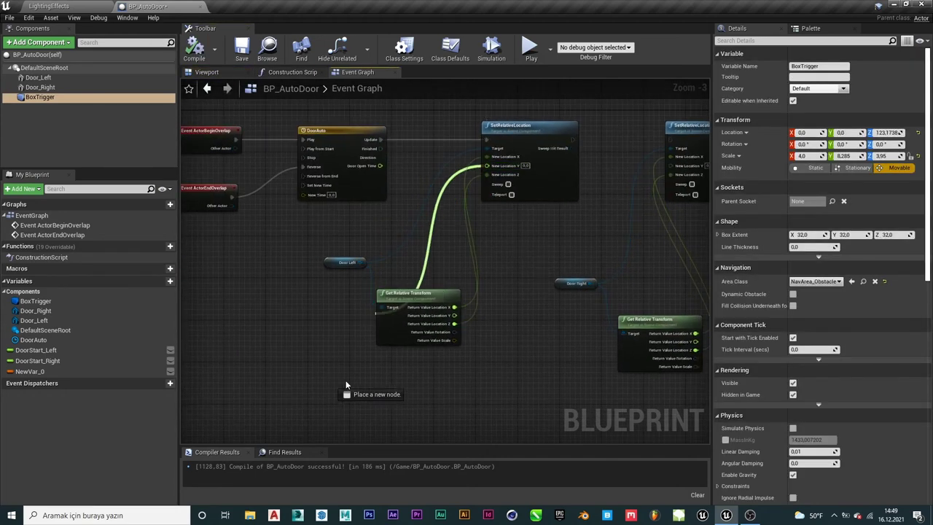
left_click_drag(488, 166, 276, 373)
Add a Lerp node feeding the left door's New Location Y, then compile and position it
type("erp")
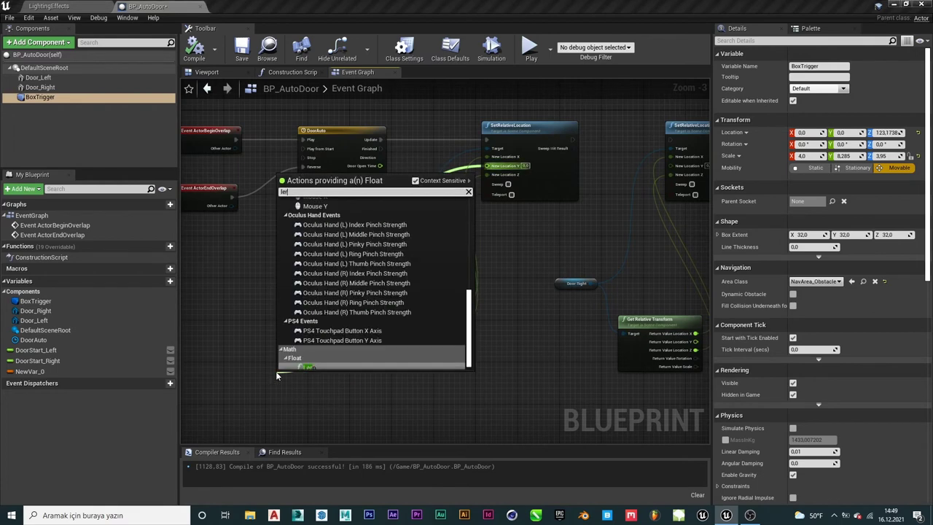
key("Return")
mouse_move(275, 371)
right_mouse_down()
mouse_move(369, 352)
mouse_move(410, 275)
right_mouse_up()
left_click(200, 62)
scroll(440, 256, "up", 1)
right_click_drag(440, 256, 366, 245)
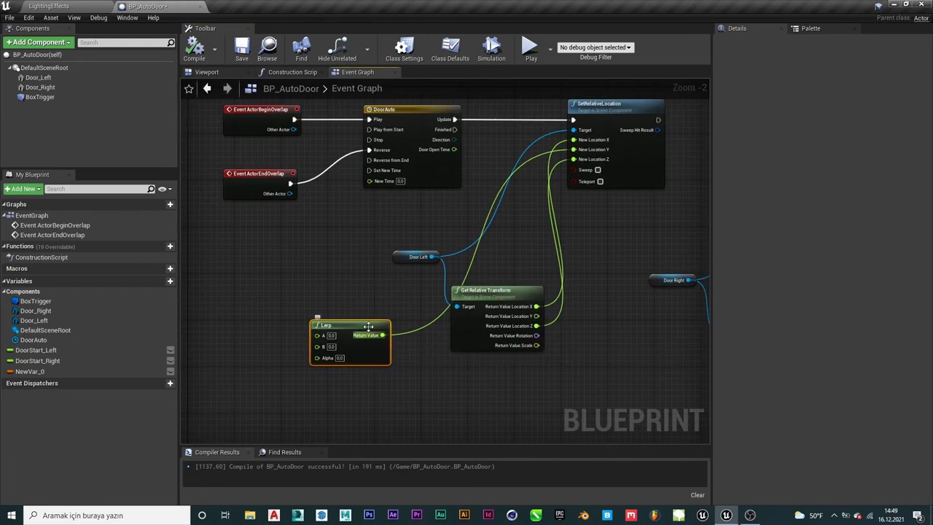
left_click_drag(339, 325, 315, 290)
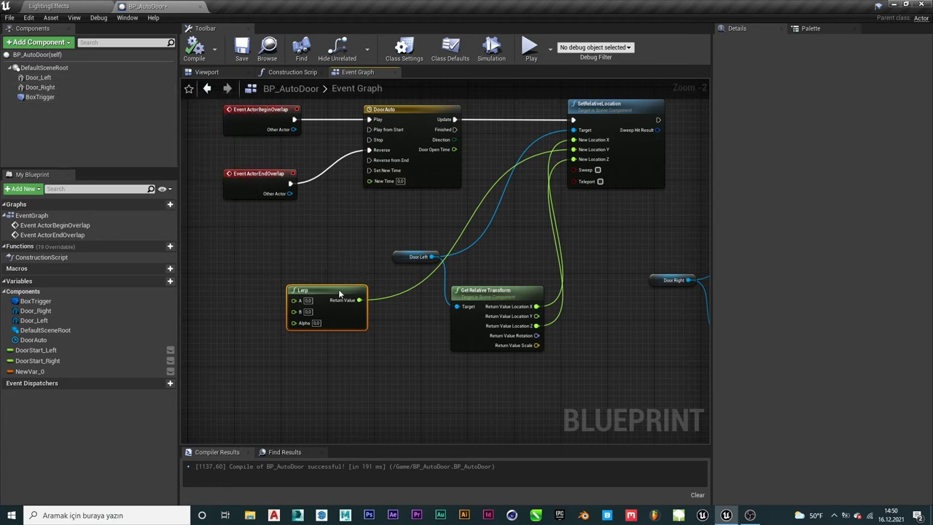
left_click_drag(350, 309, 373, 338)
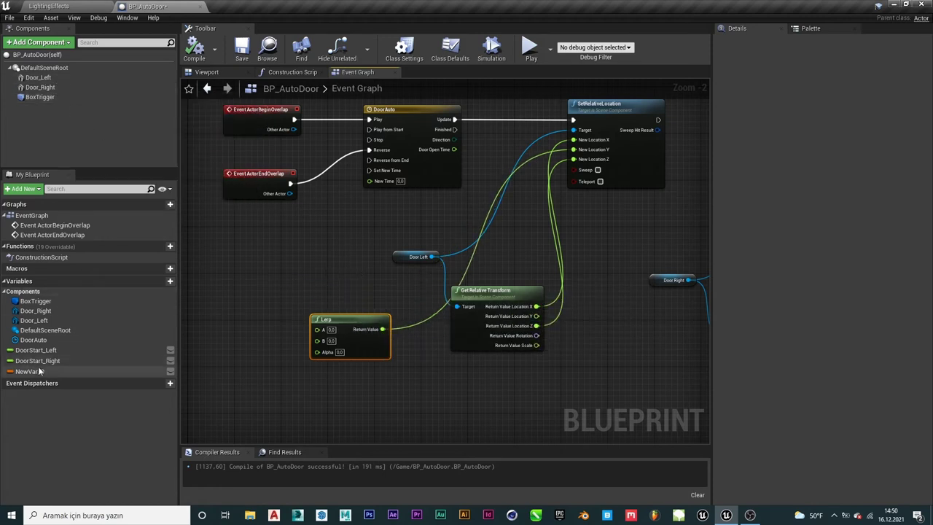
Place a DoorStart_Left getter into the Event Graph
left_click_drag(29, 350, 213, 309)
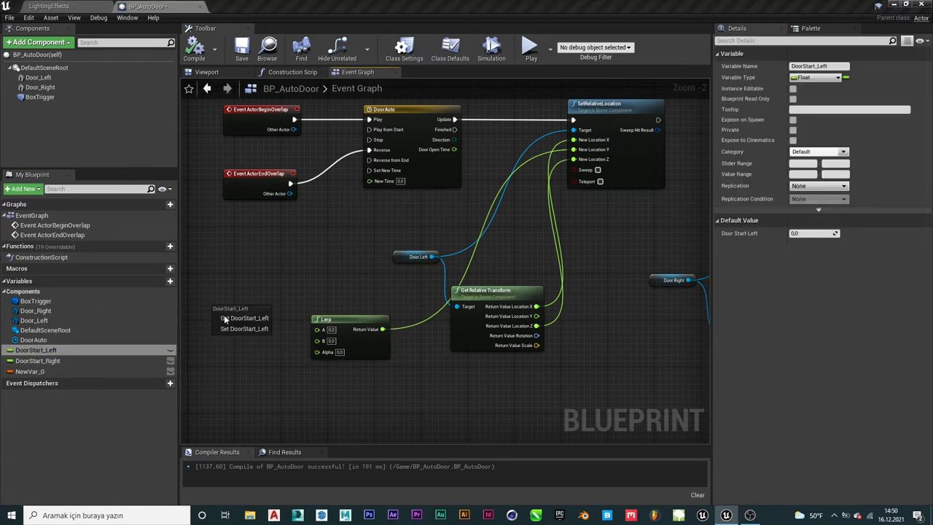
left_click(246, 319)
right_click_drag(213, 320, 315, 321)
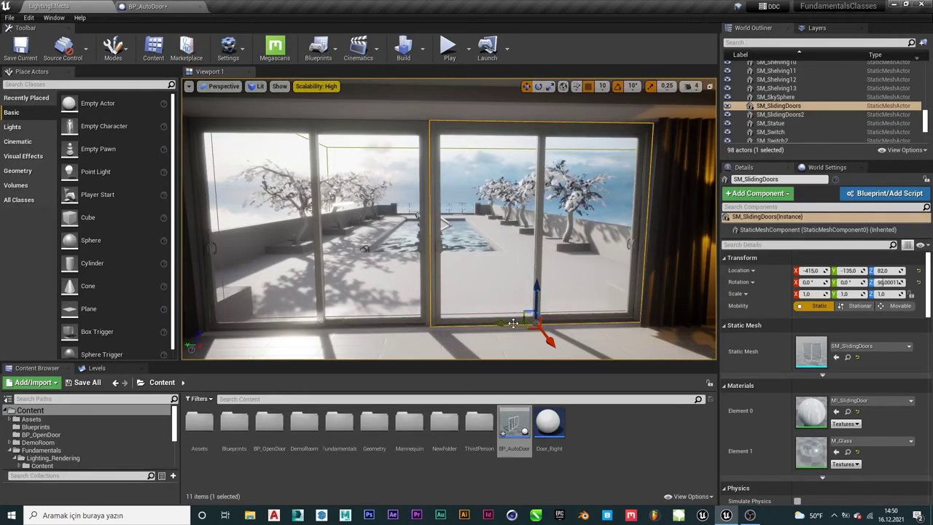
Frame SM_SlidingDoors2 in the level, then bring up BP_AutoDoor's Viewport preview
left_click(446, 223)
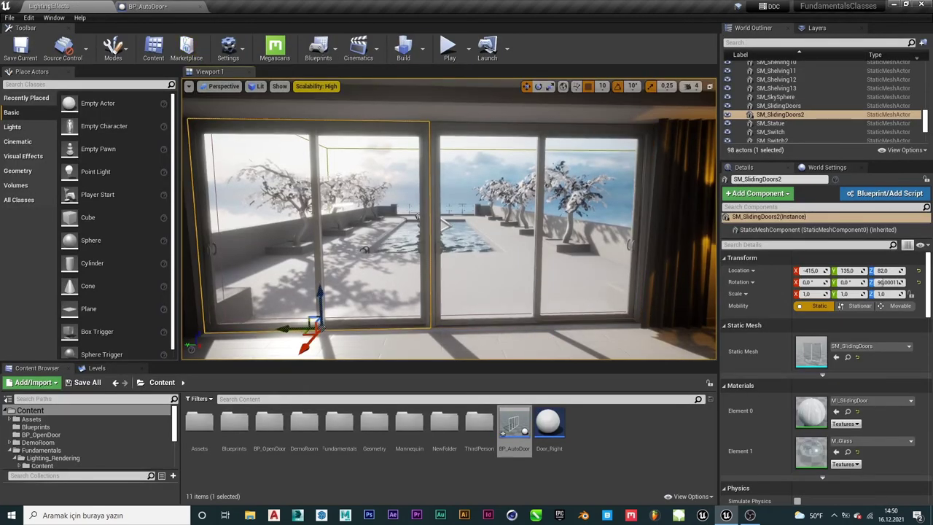
key("f")
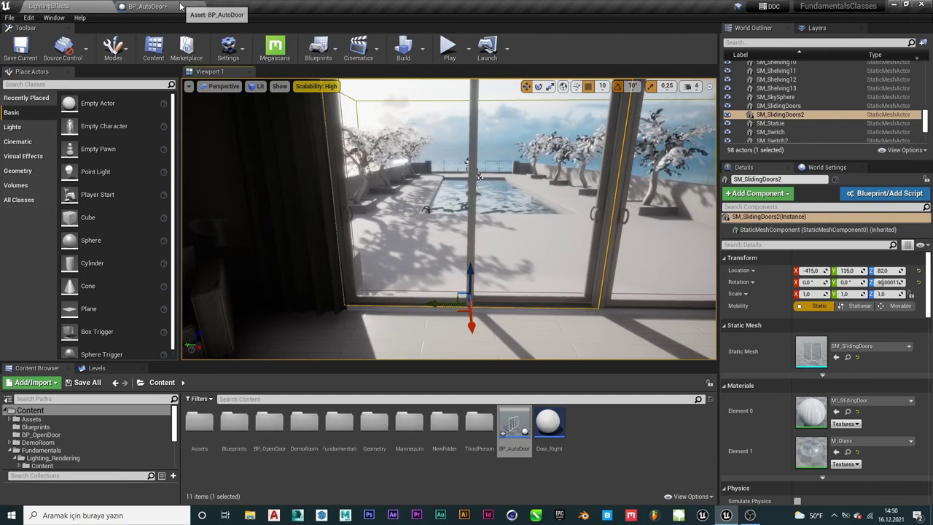
left_click(180, 6)
left_click(208, 71)
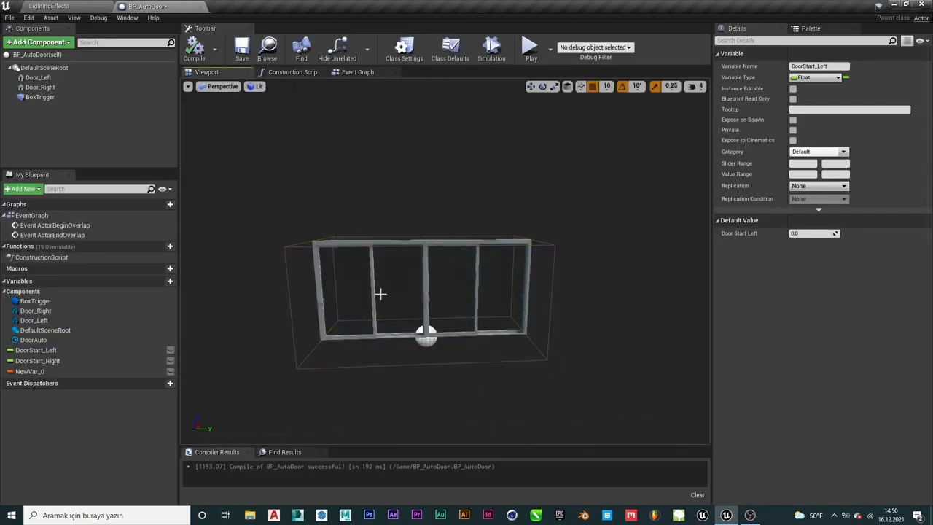
Test-slide Door_Left twice in the preview, undoing each move so it stays at Y −129.999
left_click(402, 336)
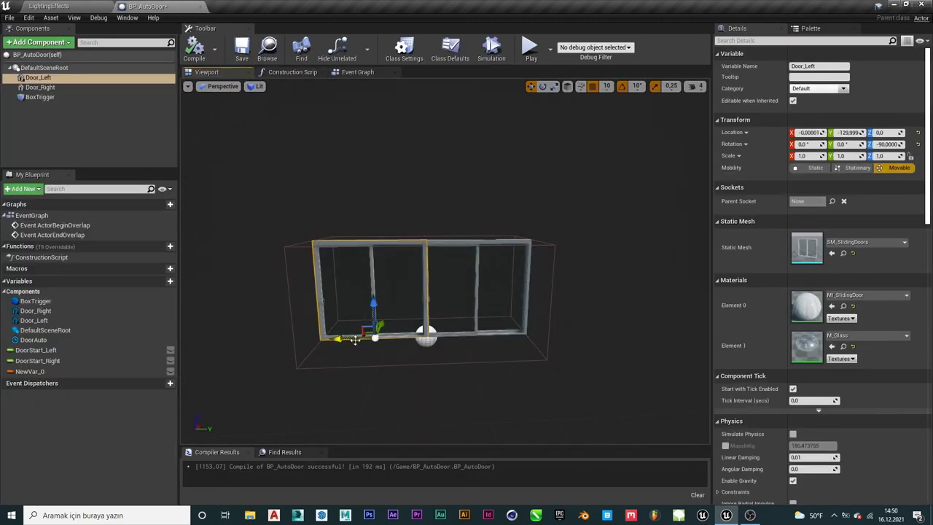
left_click_drag(354, 339, 345, 347)
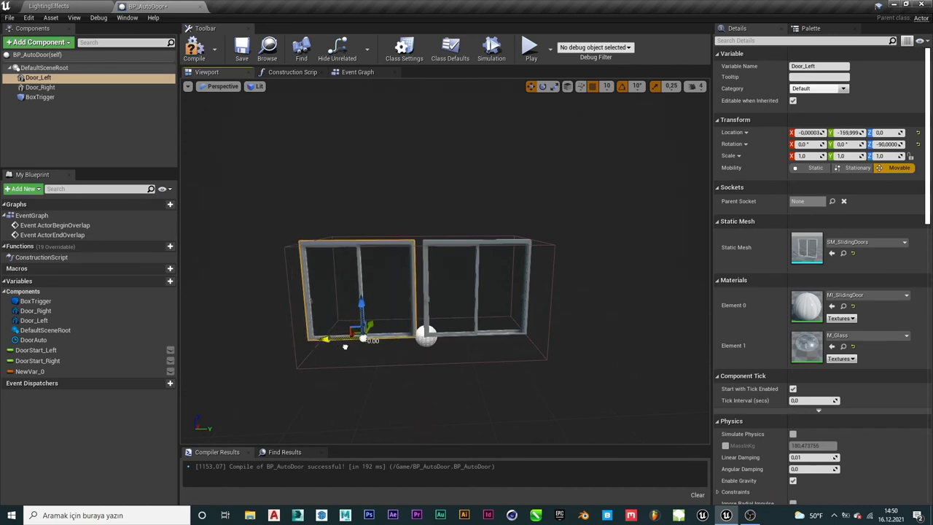
key("ctrl+z")
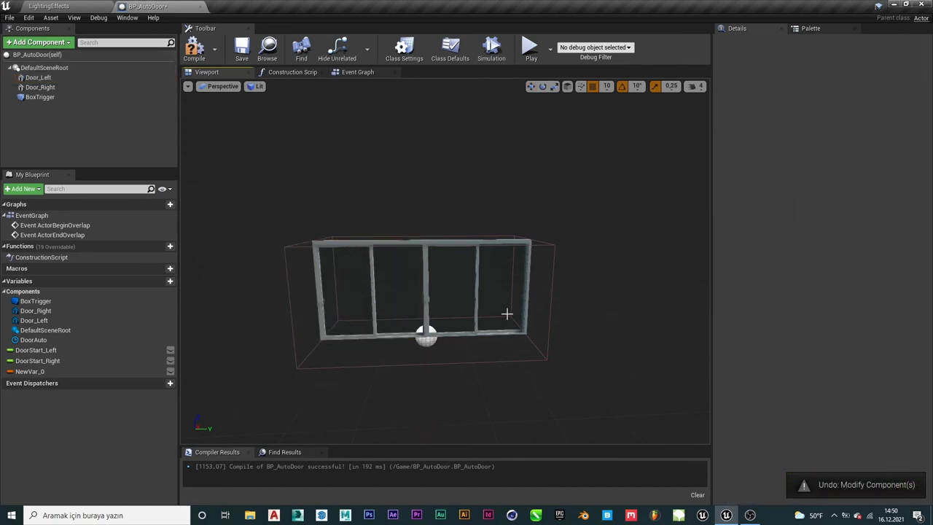
left_click(386, 277)
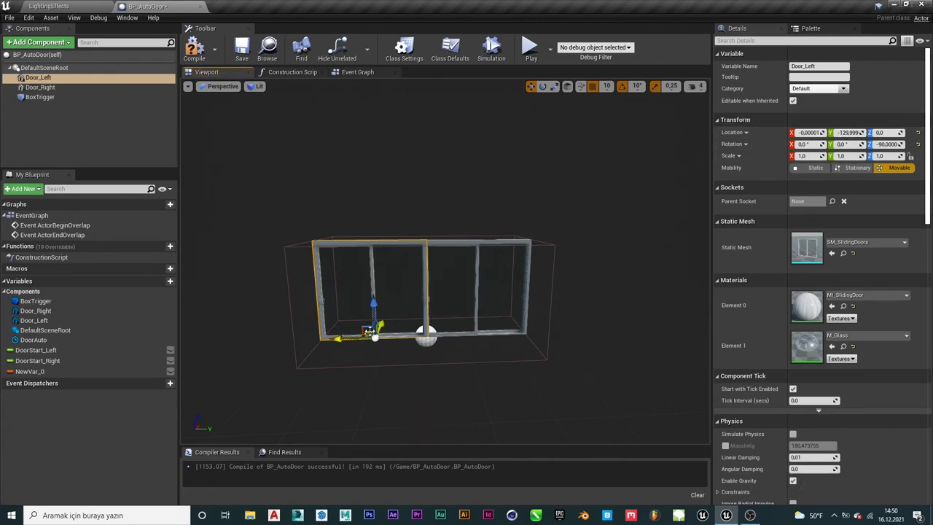
left_click_drag(347, 338, 337, 337)
key("ctrl+z")
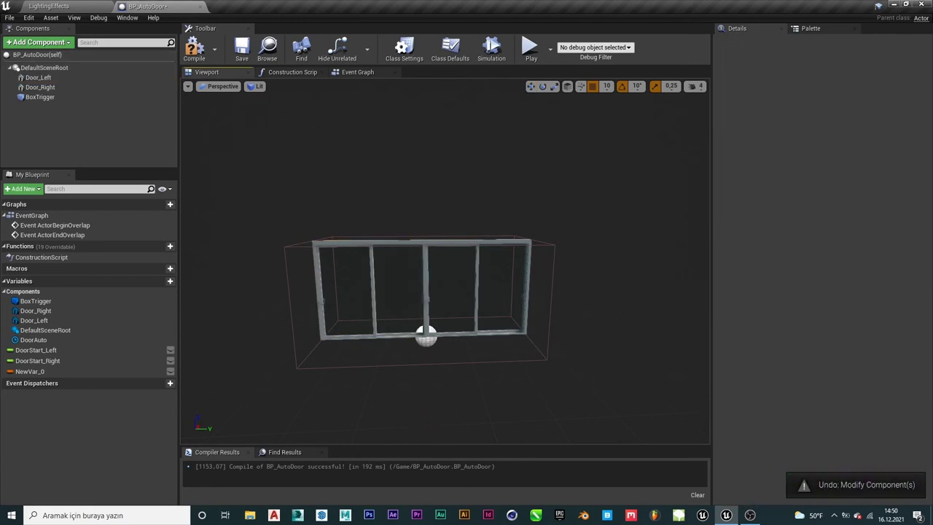
Return to BP_AutoDoor's Event Graph by way of the LightingEffects tab
left_click(62, 9)
left_click(161, 7)
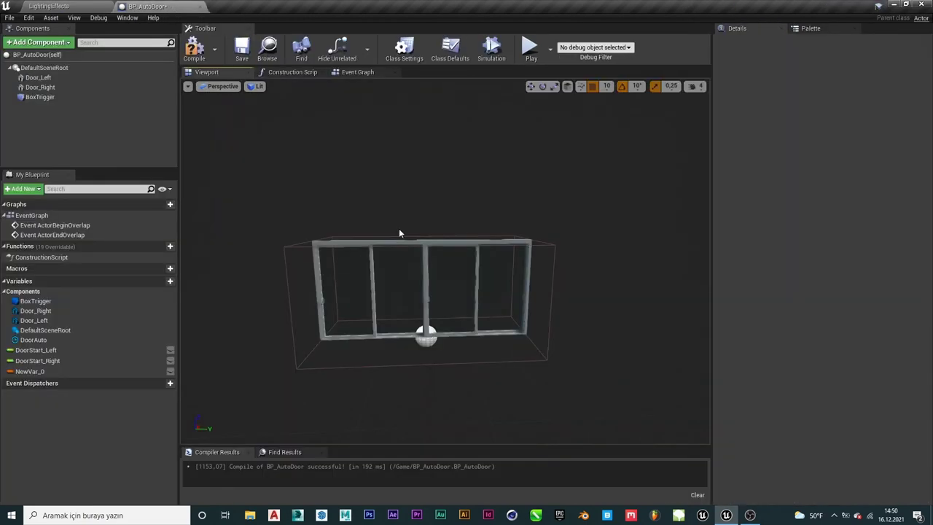
left_click(353, 73)
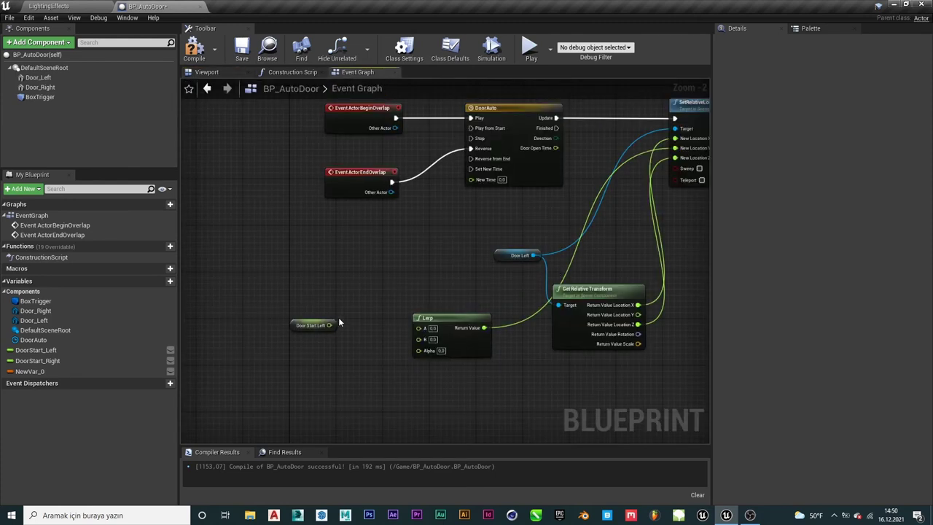
Add a float subtract node below Door Start Left and wire Door Start Left into the Lerp's A input
scroll(339, 323, "up", 2)
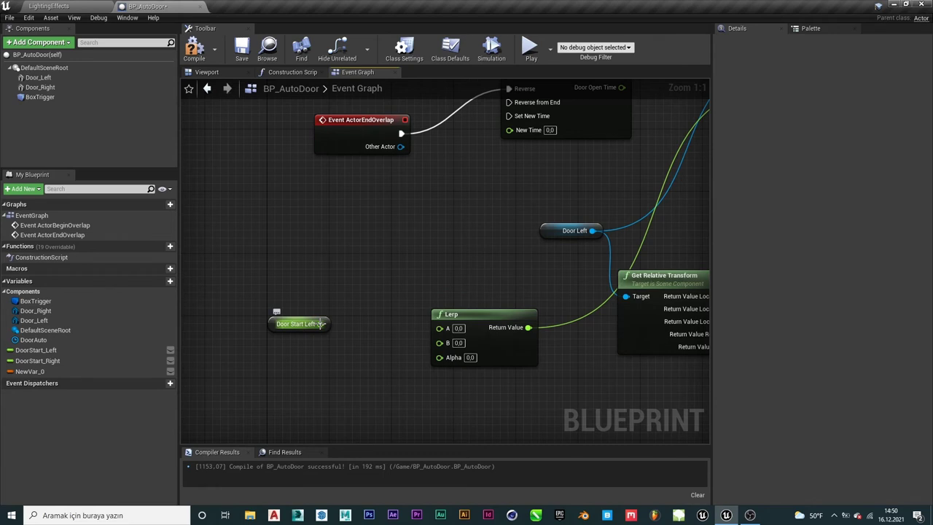
left_click_drag(319, 323, 352, 240)
type("-")
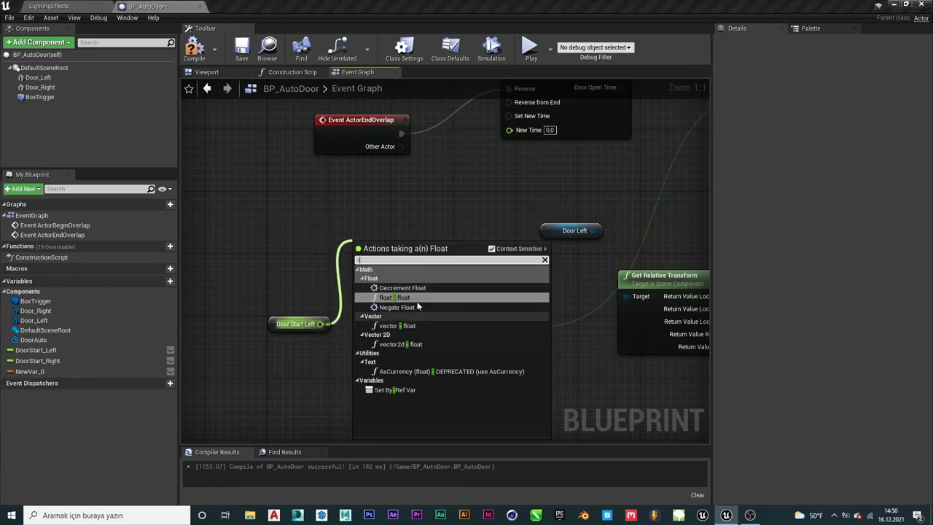
left_click(397, 298)
mouse_move(402, 260)
left_mouse_down()
mouse_move(371, 393)
mouse_move(378, 325)
mouse_move(400, 363)
mouse_move(439, 343)
left_mouse_up()
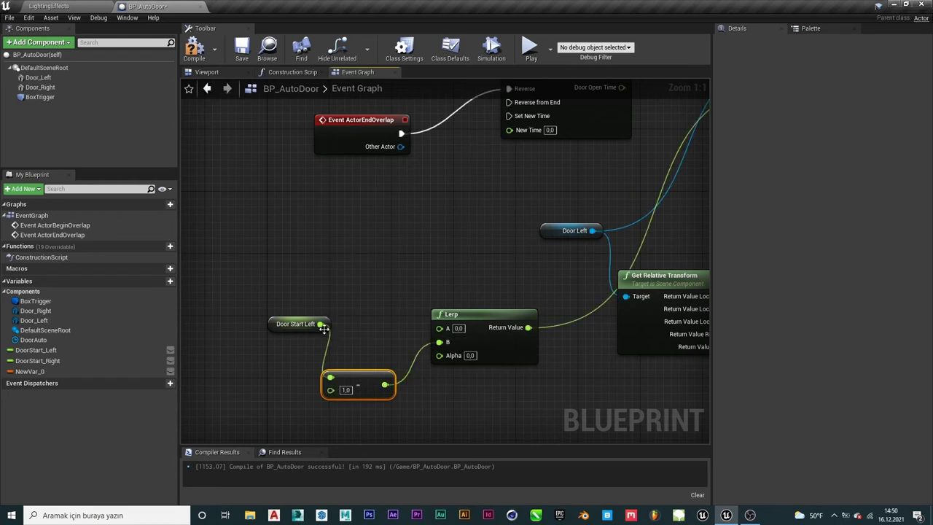
left_click_drag(321, 324, 439, 328)
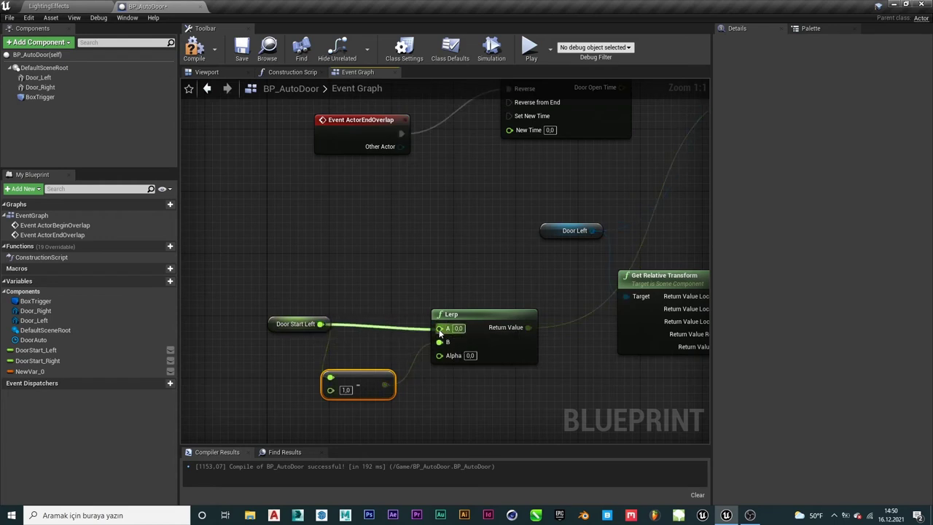
Set the subtract node's value to 100, then pan over to the right door's New Location Y pin
scroll(557, 378, "down", 2)
scroll(414, 332, "up", 2)
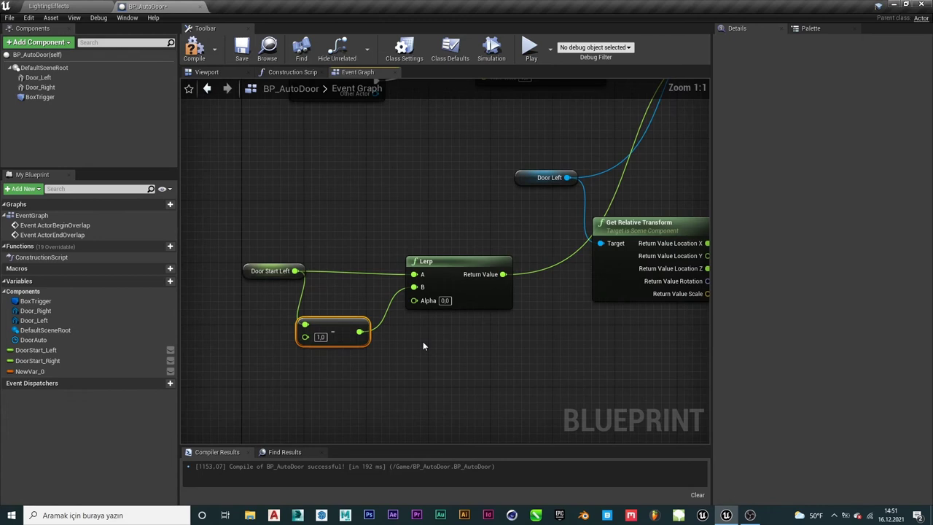
right_click_drag(494, 355, 534, 377)
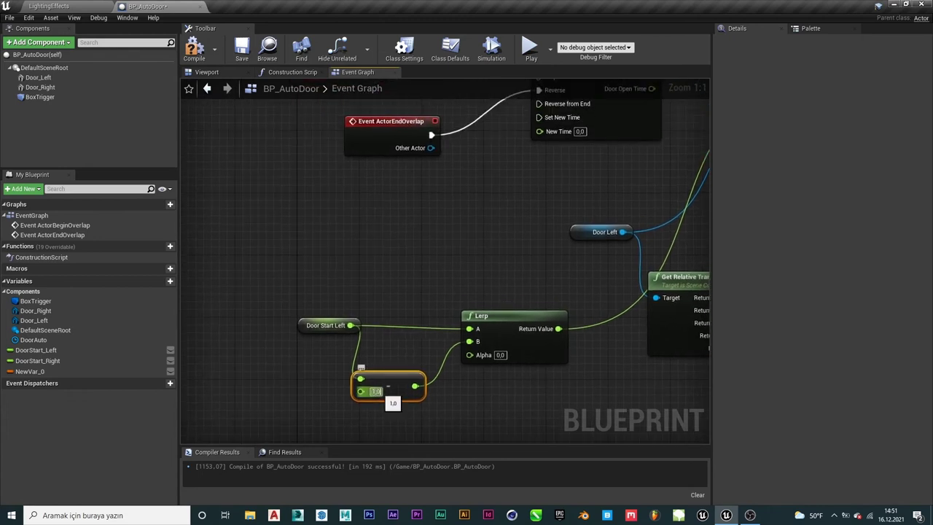
type("100")
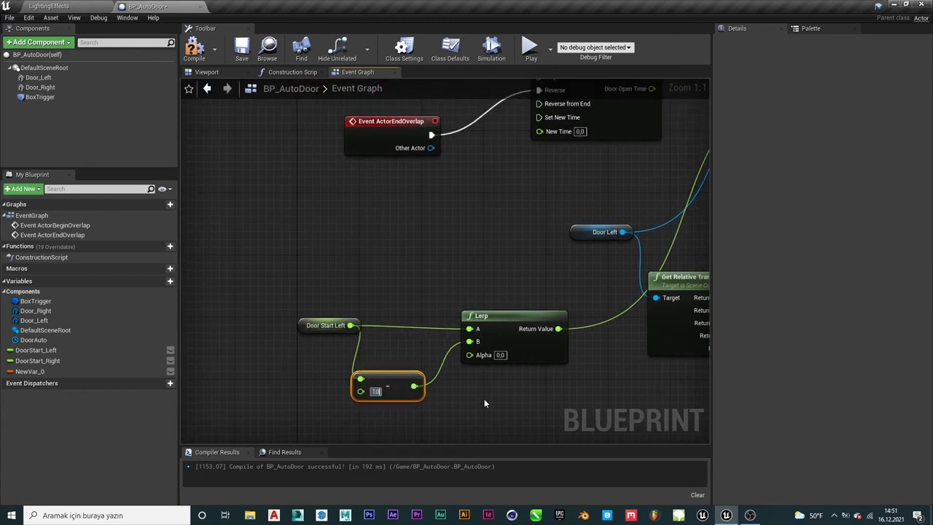
left_click(515, 387)
scroll(514, 386, "down", 3)
right_click_drag(601, 384, 435, 355)
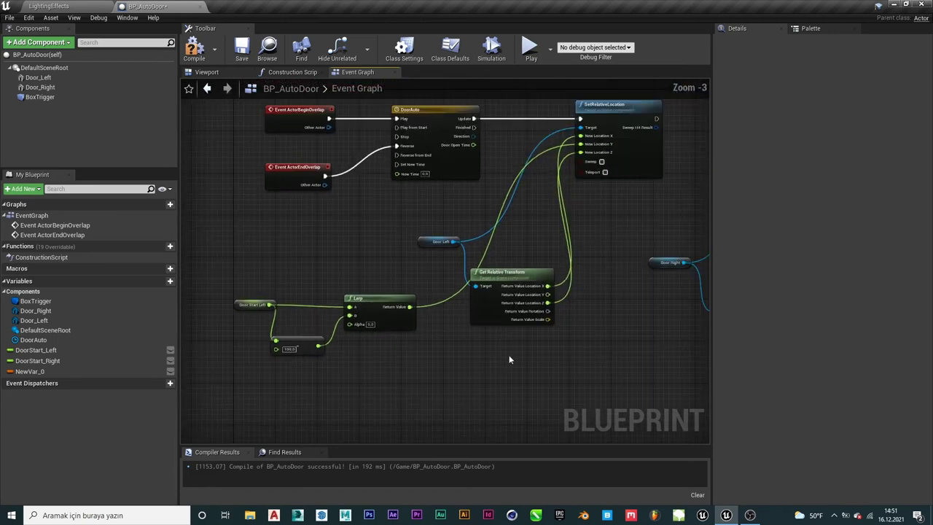
scroll(434, 360, "down", 2)
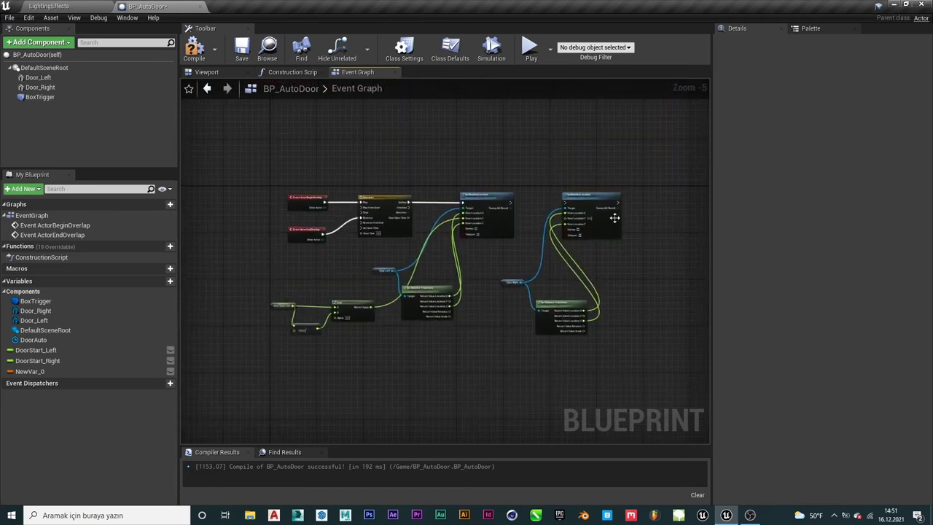
scroll(570, 216, "up", 4)
left_click_drag(580, 236, 405, 387)
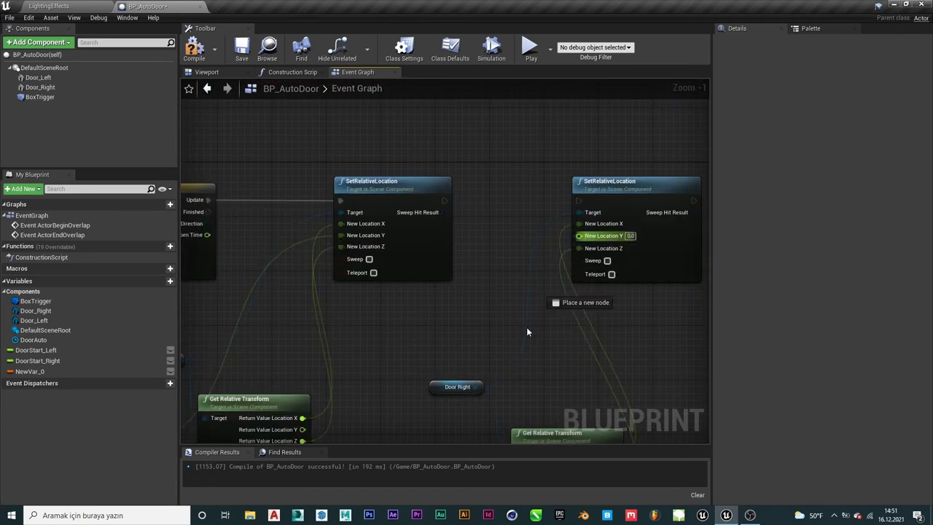
Add a Lerp node feeding the right door's New Location Y and position it in the graph
type("lerp")
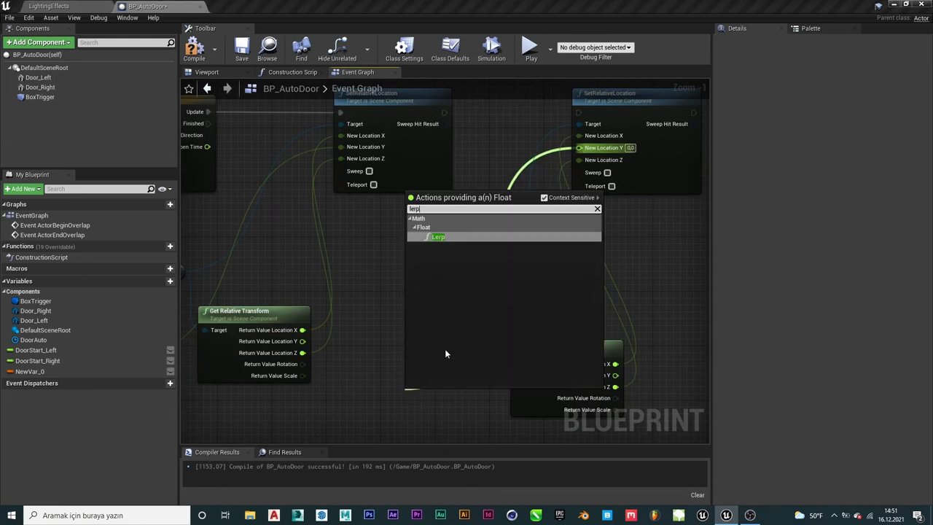
key("Return")
key("ctrl+c")
key("ctrl+v")
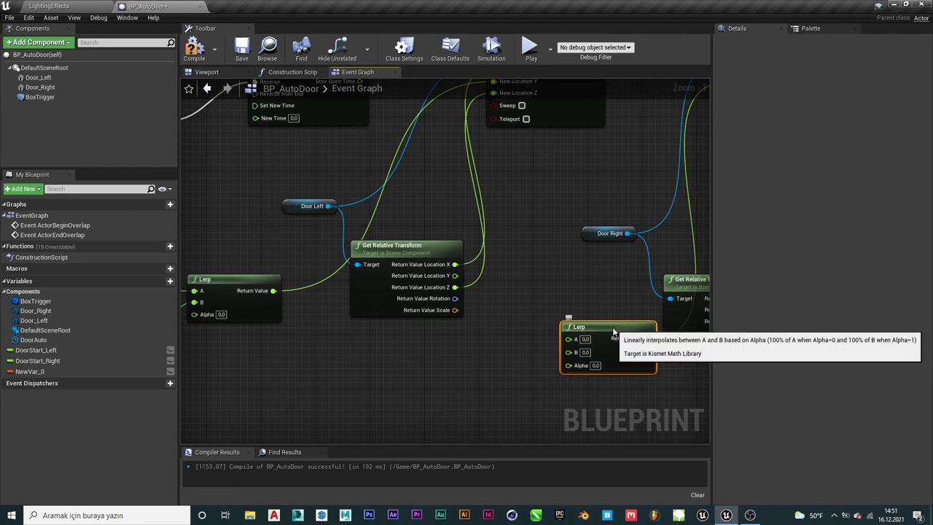
left_click_drag(612, 324, 560, 340)
right_click_drag(506, 337, 638, 309)
scroll(493, 285, "down", 1)
right_click_drag(493, 285, 477, 285)
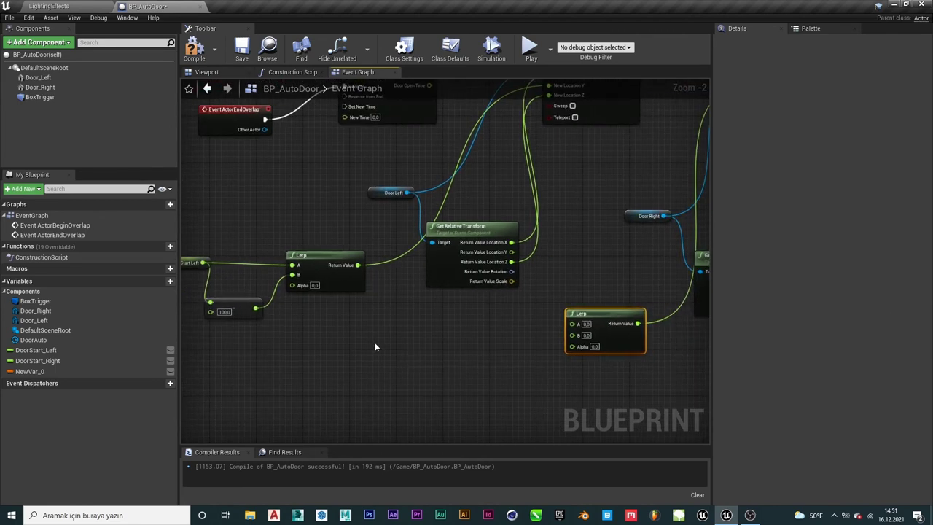
Drag a Door Right component reference into the graph
left_click_drag(40, 87, 341, 325)
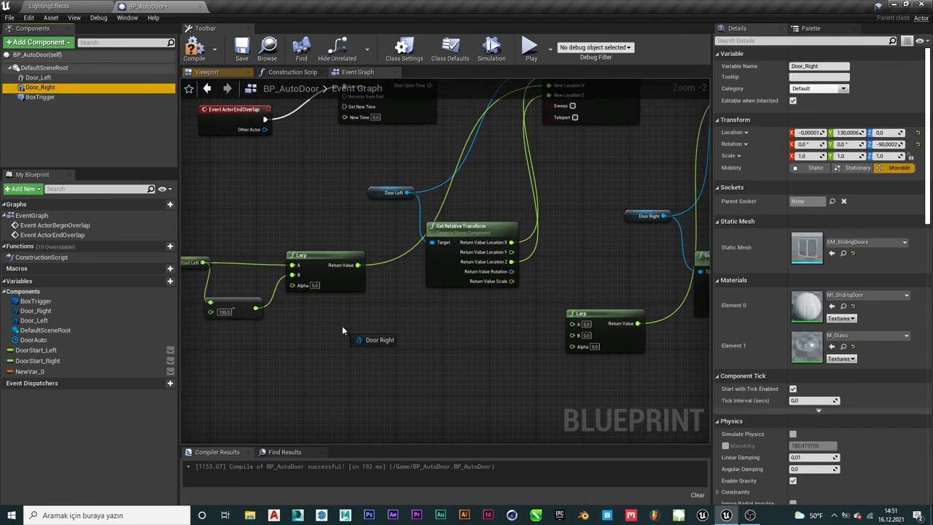
mouse_move(482, 371)
left_mouse_down()
mouse_move(503, 377)
mouse_move(370, 354)
left_mouse_up()
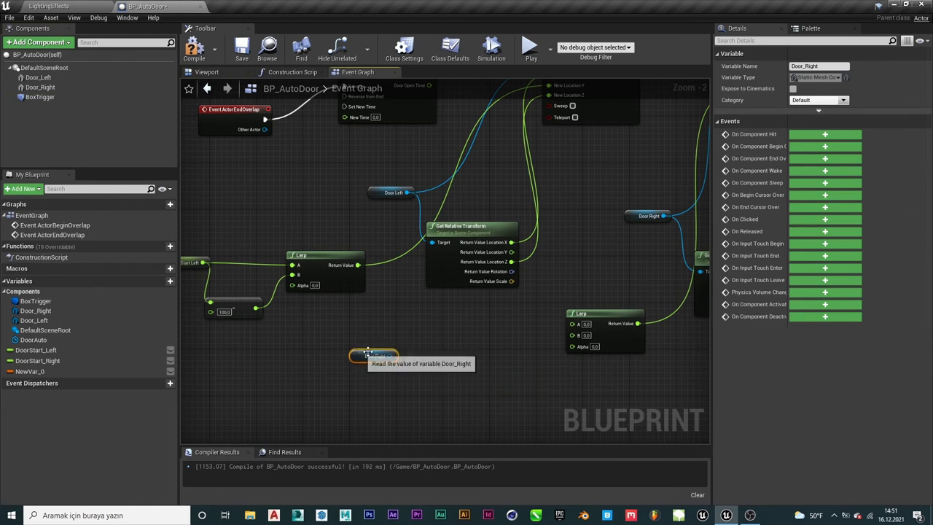
left_click(214, 74)
left_click(500, 291)
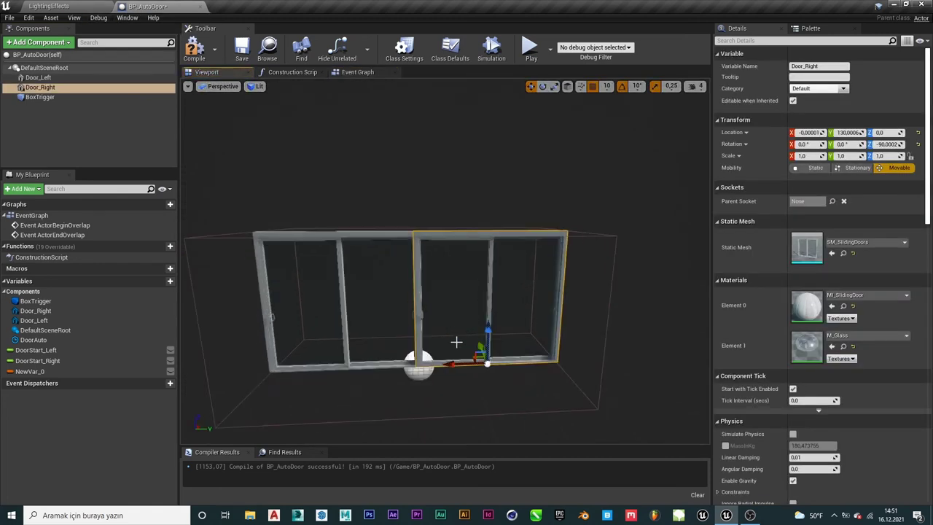
left_click_drag(459, 364, 496, 371)
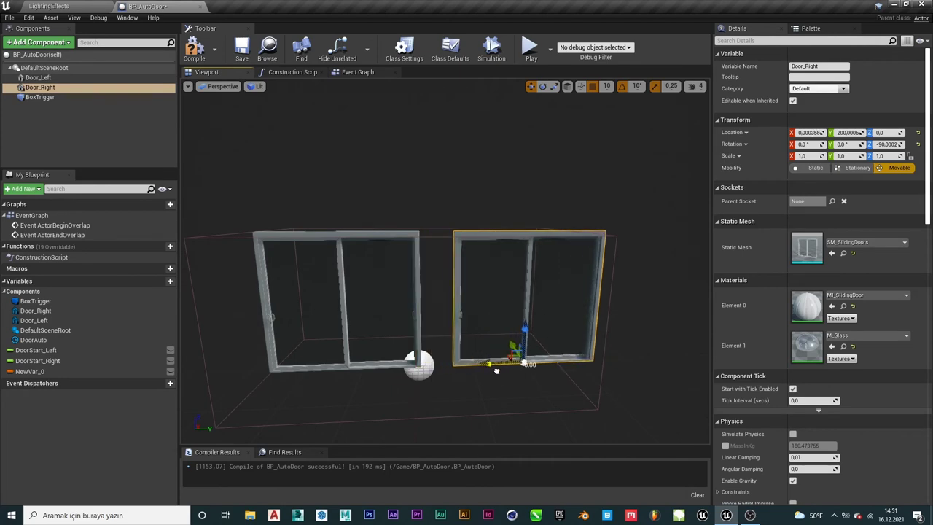
key("ctrl+z")
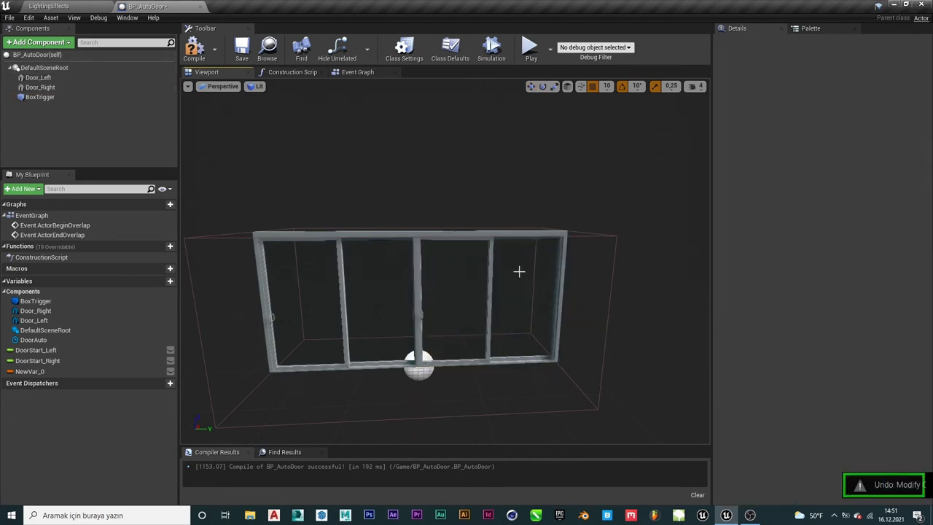
left_click(38, 10)
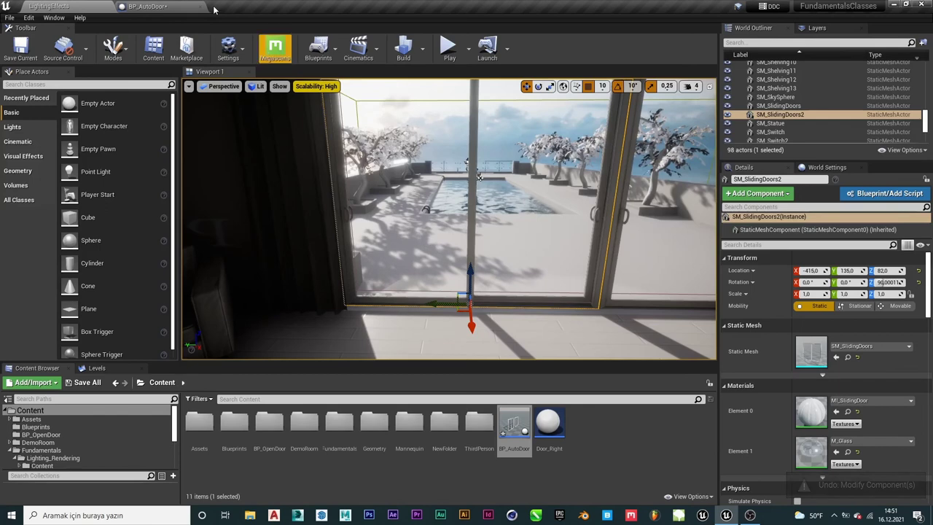
left_click(195, 6)
left_click(282, 73)
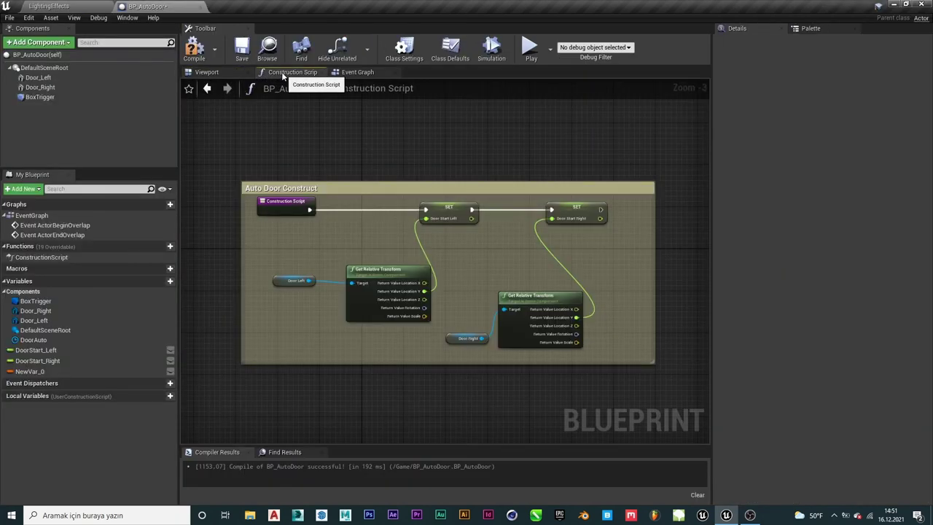
left_click(354, 74)
scroll(423, 352, "up", 2)
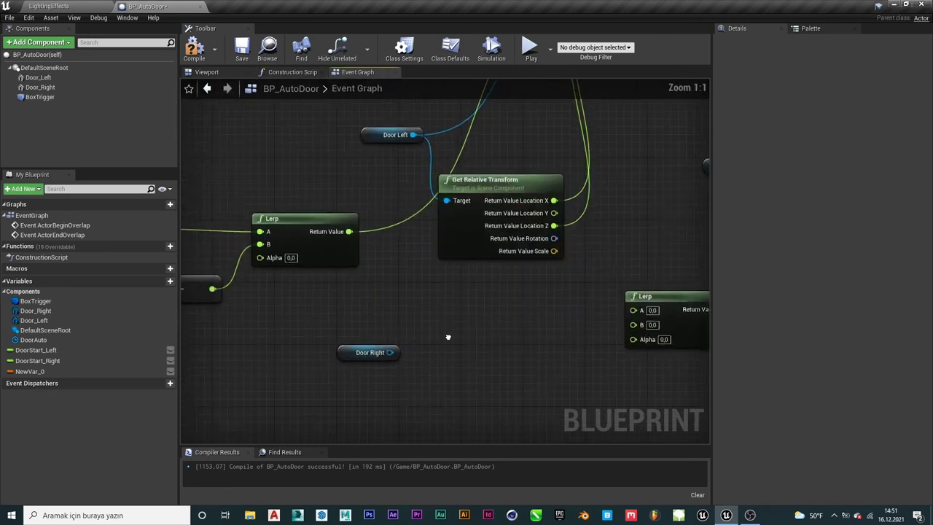
Place a DoorStart_Right getter near the right door's Lerp node
right_click_drag(449, 338, 496, 323)
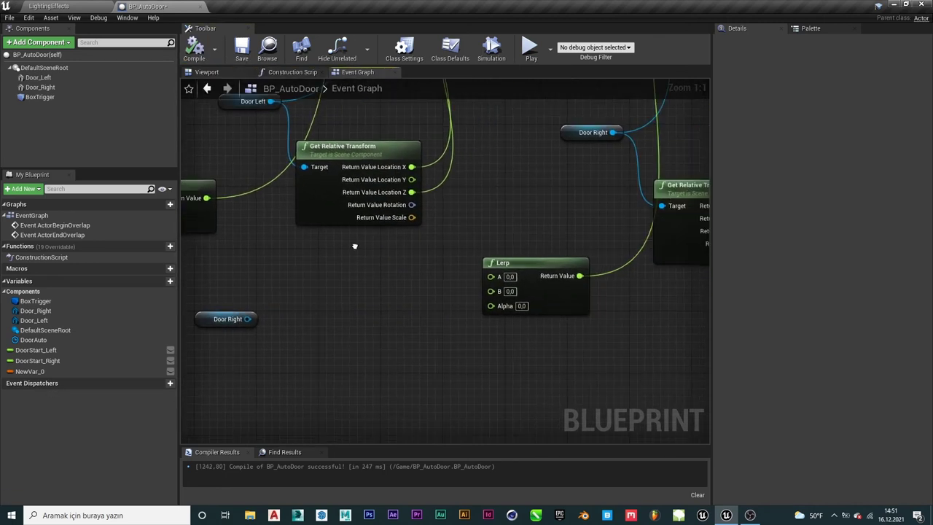
right_click_drag(355, 245, 326, 243)
left_click_drag(219, 316, 373, 336)
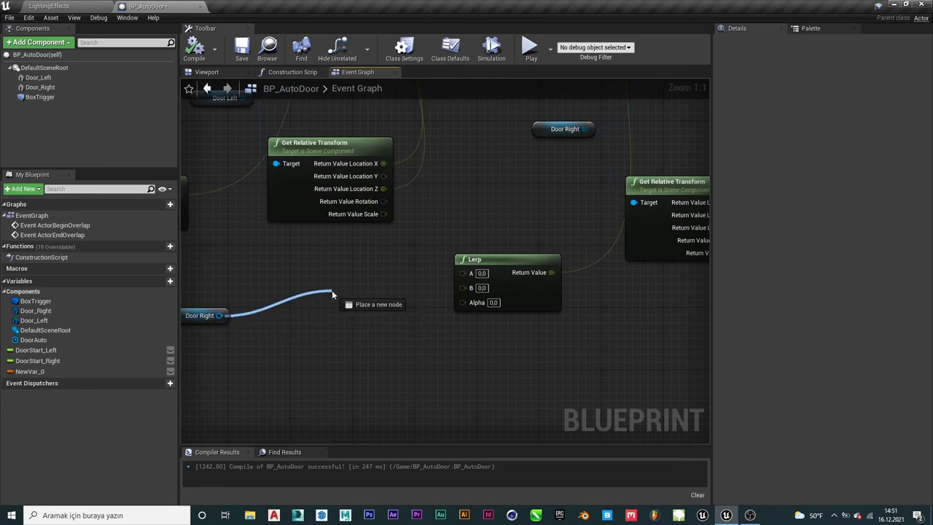
left_click_drag(490, 293, 417, 342)
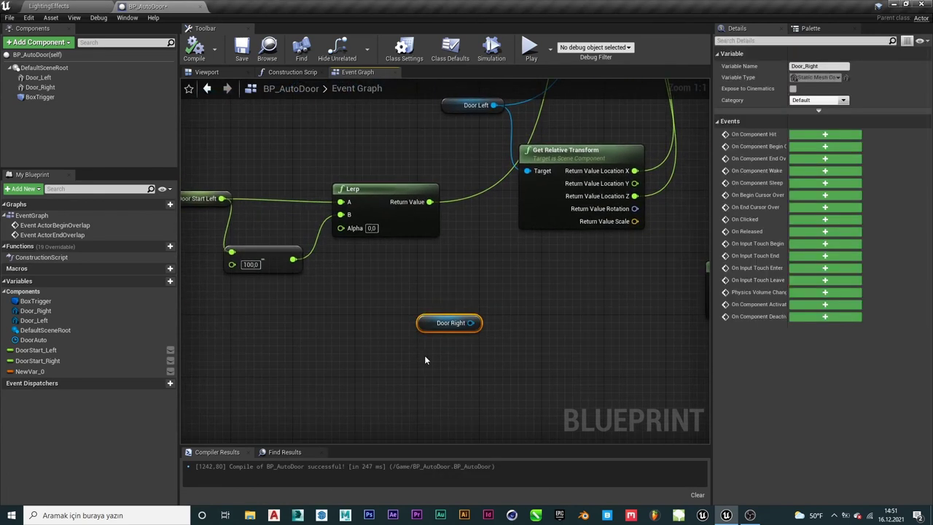
left_click(426, 359)
scroll(425, 360, "down", 4)
right_click_drag(426, 357, 432, 345)
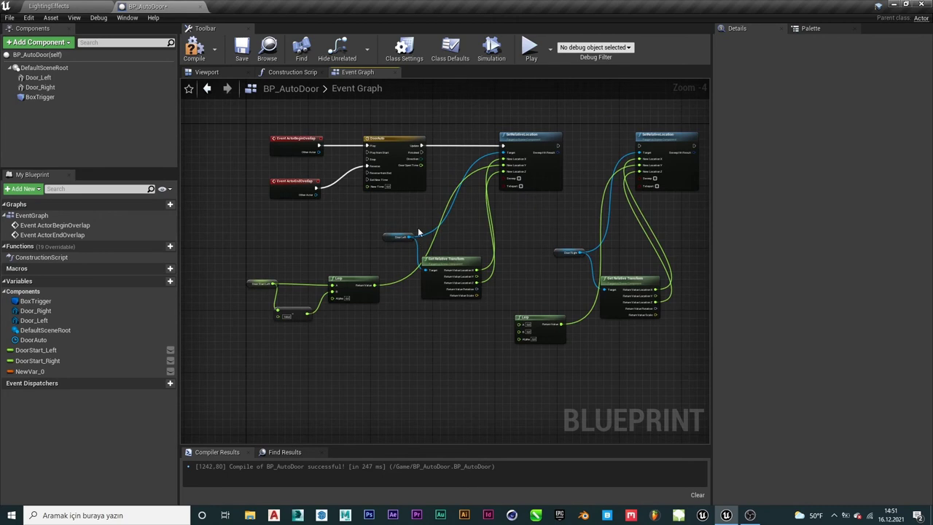
left_click_drag(37, 361, 410, 360)
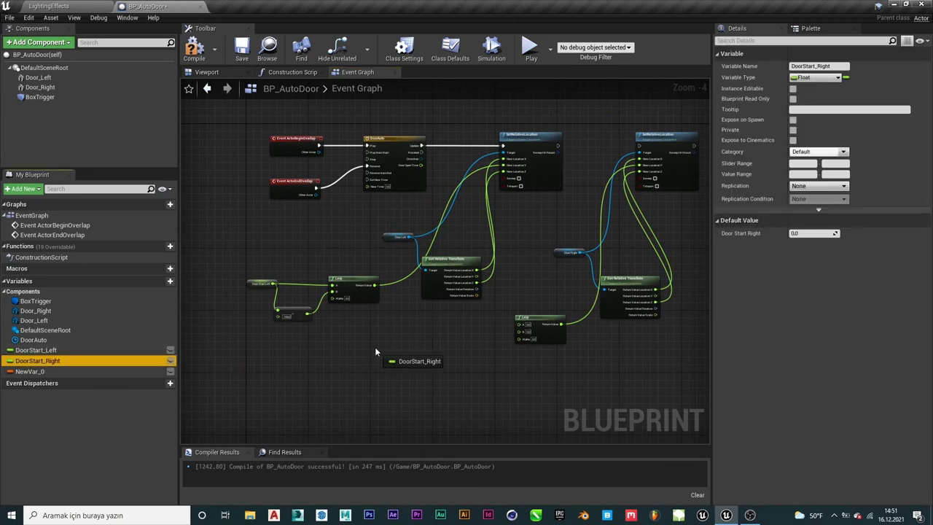
left_click(410, 360)
scroll(364, 356, "up", 3)
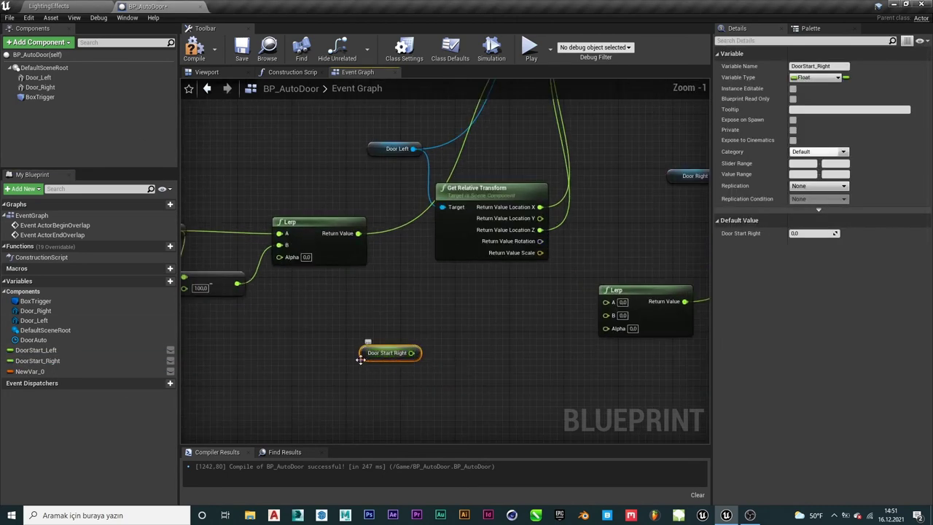
Add a +100 float node from Door Start Right into Lerp B, and wire the variable into Lerp A
mouse_move(362, 356)
left_mouse_down()
mouse_move(322, 369)
mouse_move(427, 317)
left_mouse_up()
type("+")
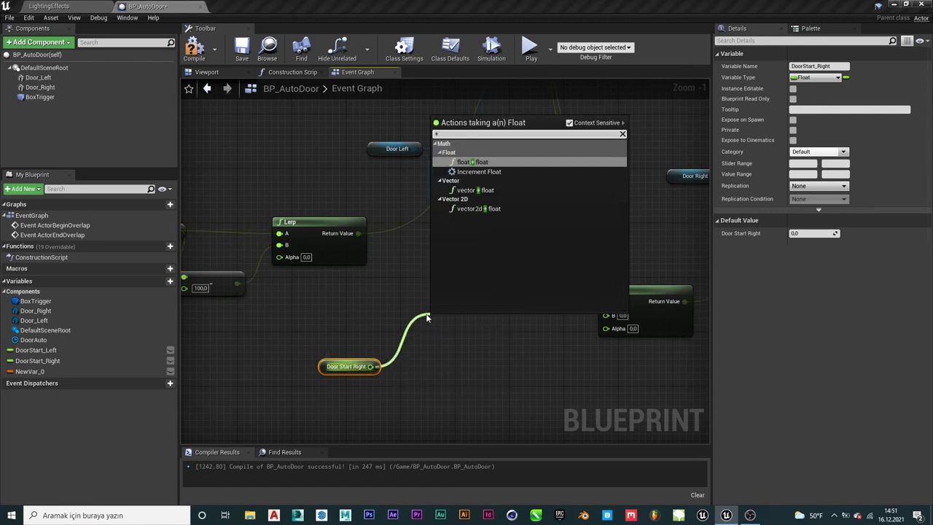
left_click(471, 162)
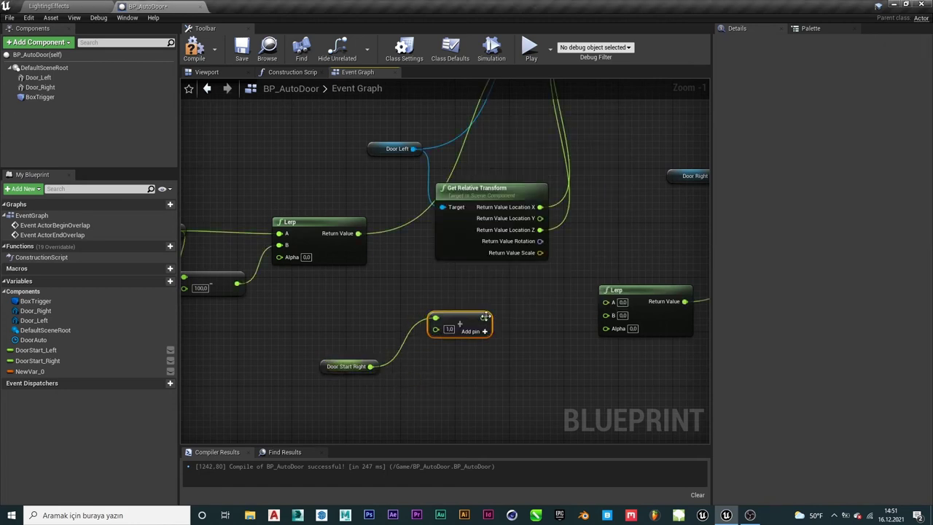
type("1000")
key("Return")
key("BackSpace")
mouse_move(484, 318)
left_mouse_down()
mouse_move(585, 328)
mouse_move(606, 315)
left_mouse_up()
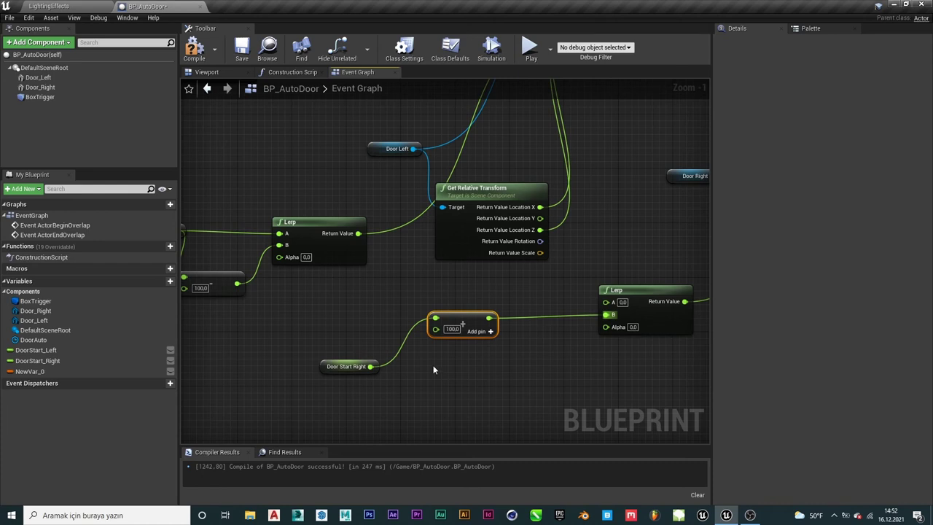
left_click_drag(369, 367, 606, 307)
scroll(558, 379, "down", 3)
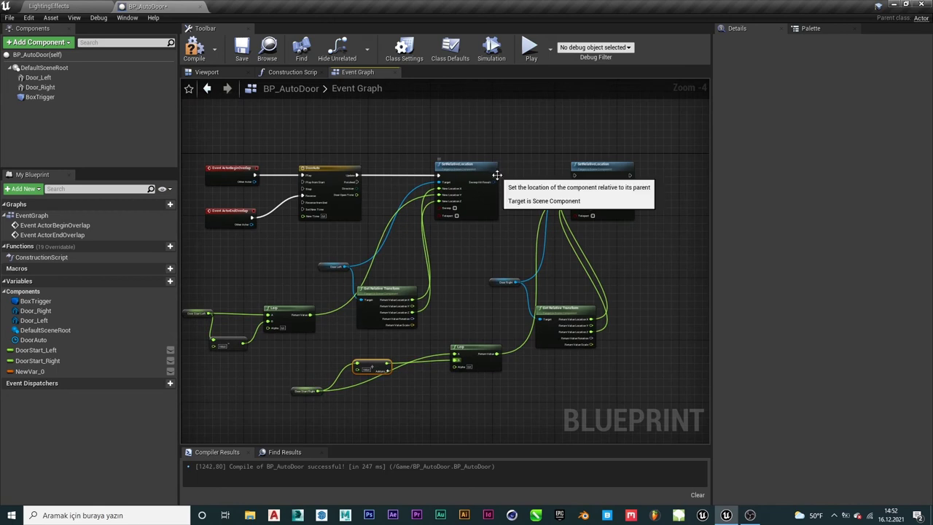
Chain the right door's SetRelativeLocation after the left's and drive the right Lerp's Alpha from Door Open Time
left_click_drag(497, 181, 508, 172)
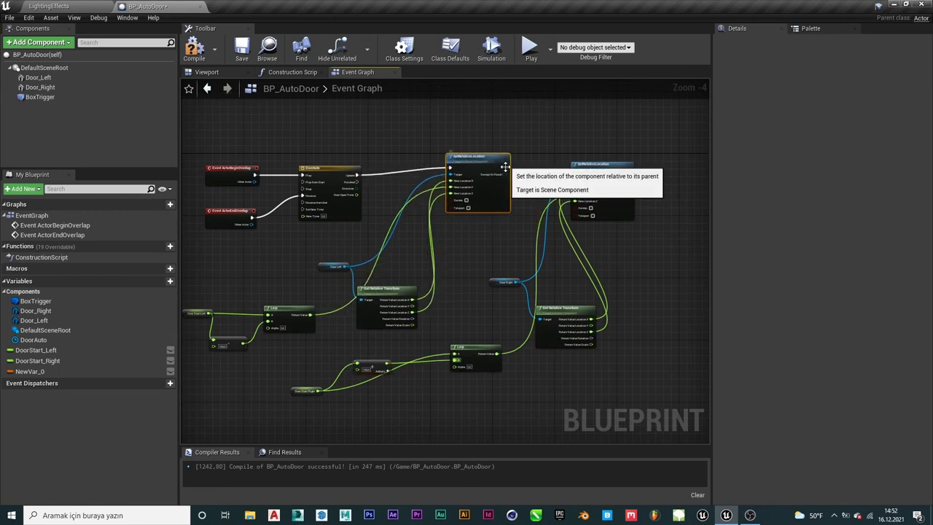
scroll(511, 165, "up", 4)
mouse_move(508, 165)
left_mouse_down()
mouse_move(624, 186)
mouse_move(645, 182)
mouse_move(647, 151)
left_mouse_up()
scroll(586, 167, "down", 4)
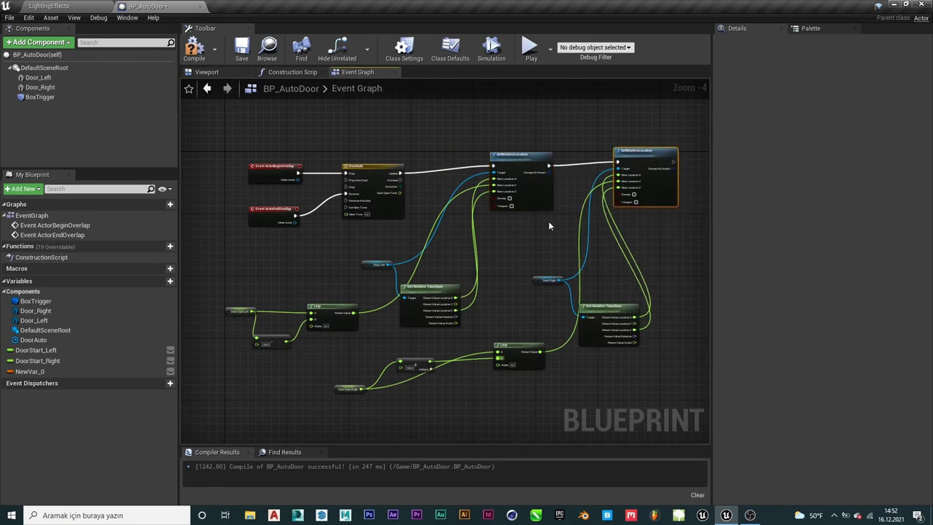
scroll(356, 375, "up", 1)
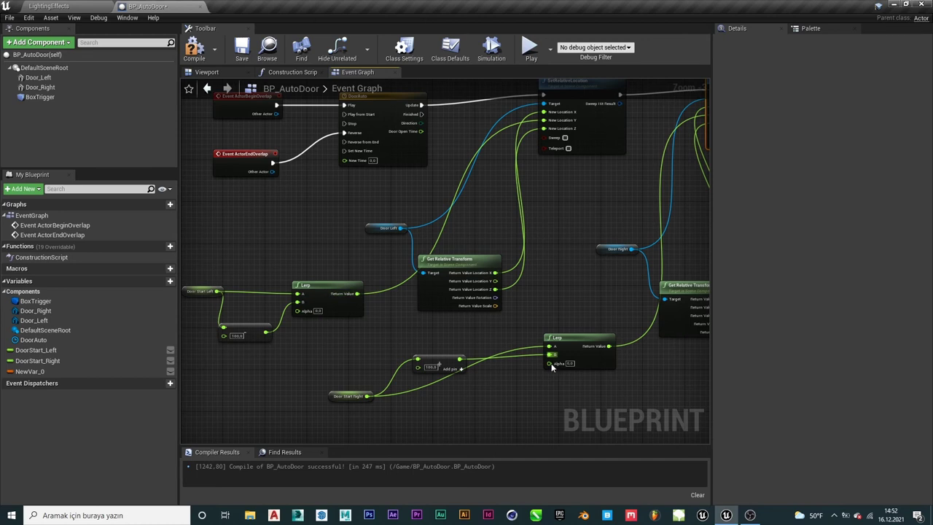
left_click_drag(552, 364, 421, 134)
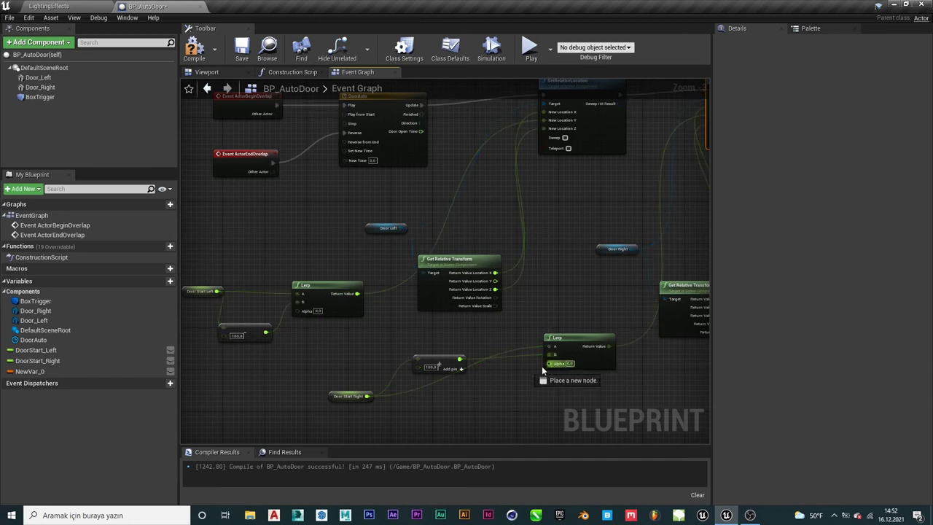
scroll(384, 323, "down", 2)
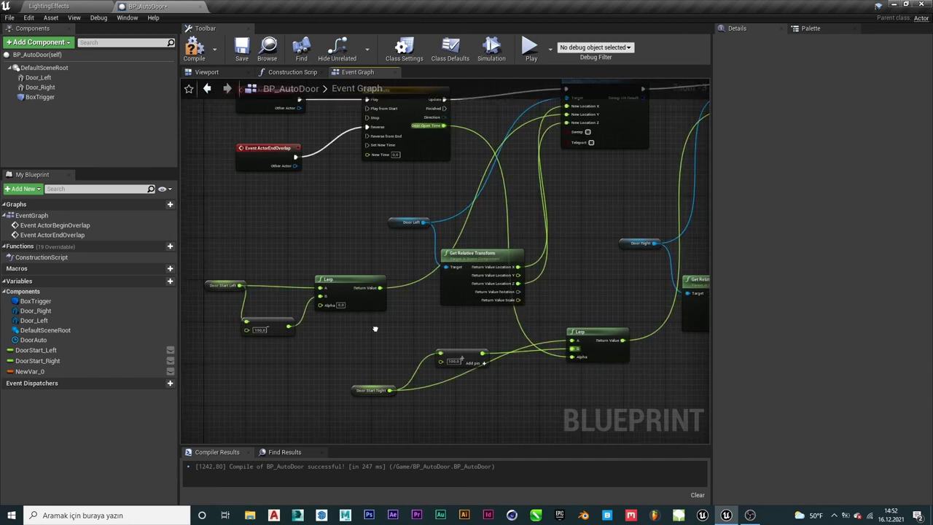
scroll(357, 314, "up", 2)
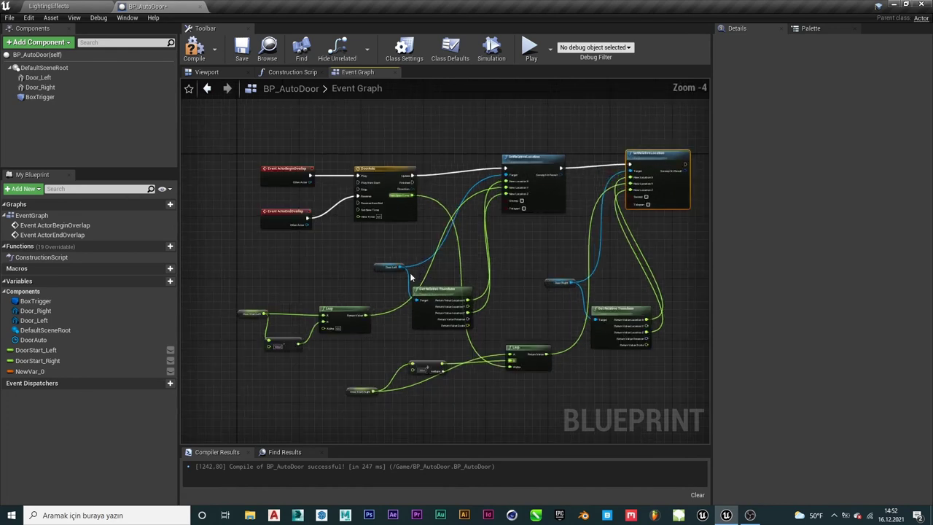
scroll(353, 311, "down", 2)
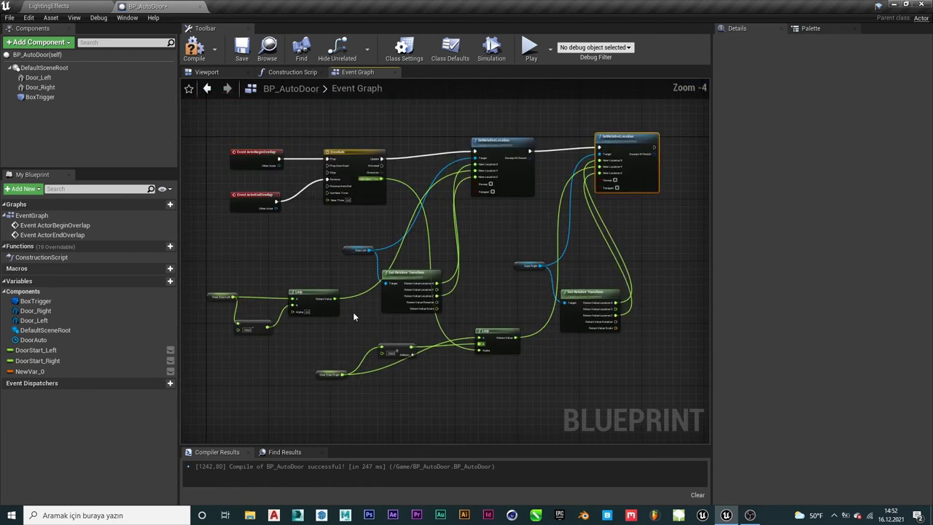
scroll(345, 316, "up", 2)
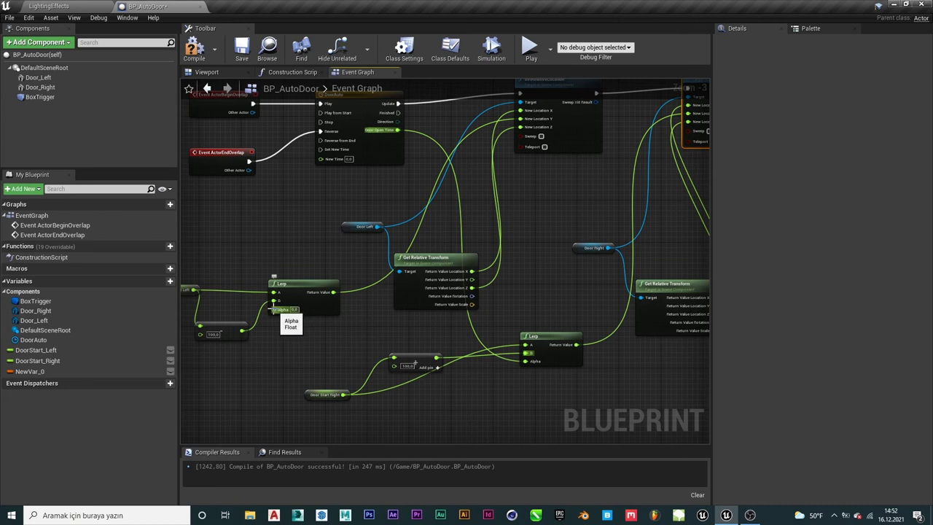
Wire the left Lerp's Alpha to the DoorAuto timeline's Door Open Time output and compile
left_click_drag(275, 309, 416, 159)
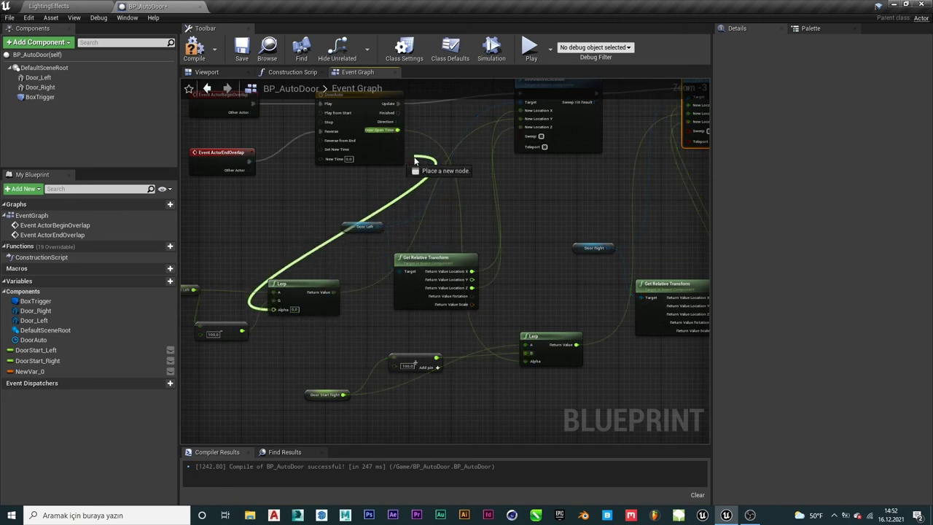
left_click_drag(415, 164, 397, 133)
right_click_drag(376, 144, 421, 207)
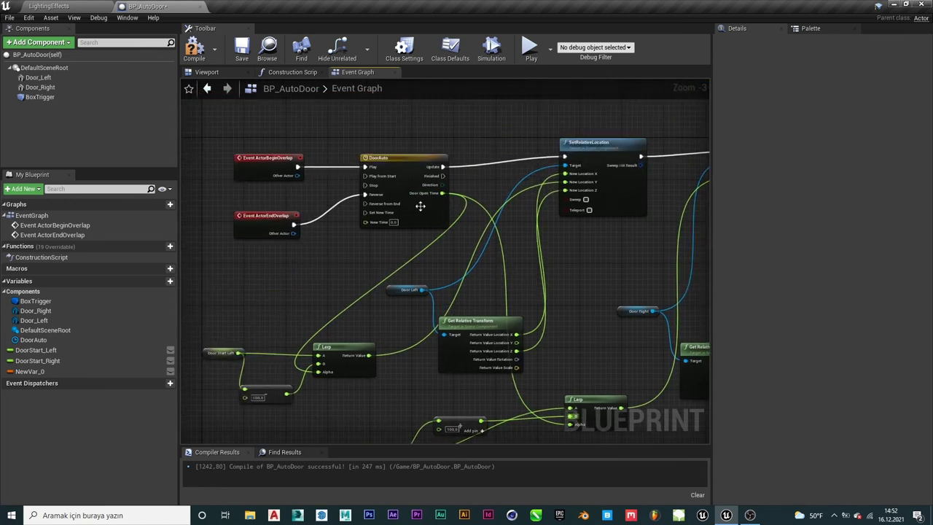
left_click(193, 51)
scroll(394, 196, "down", 5)
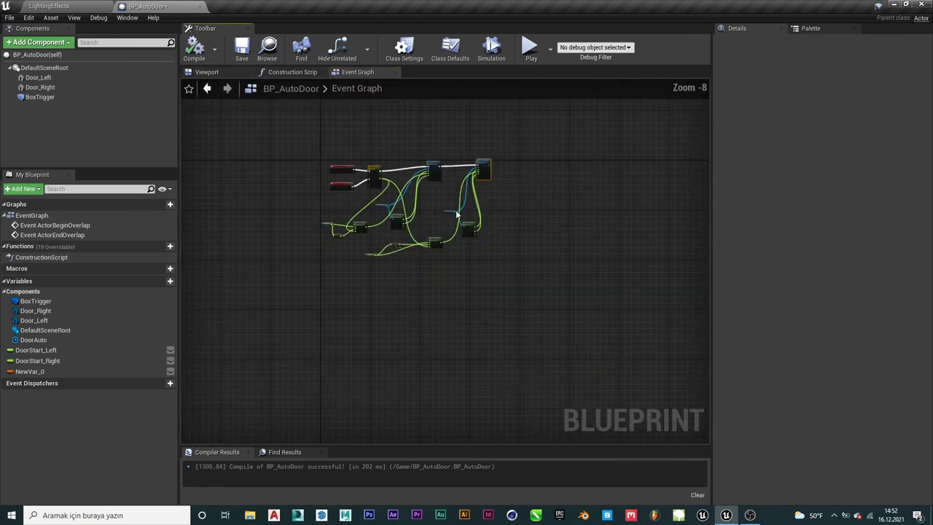
Wrap all the door nodes in a comment box titled 'Door Movement'
scroll(432, 235, "up", 3)
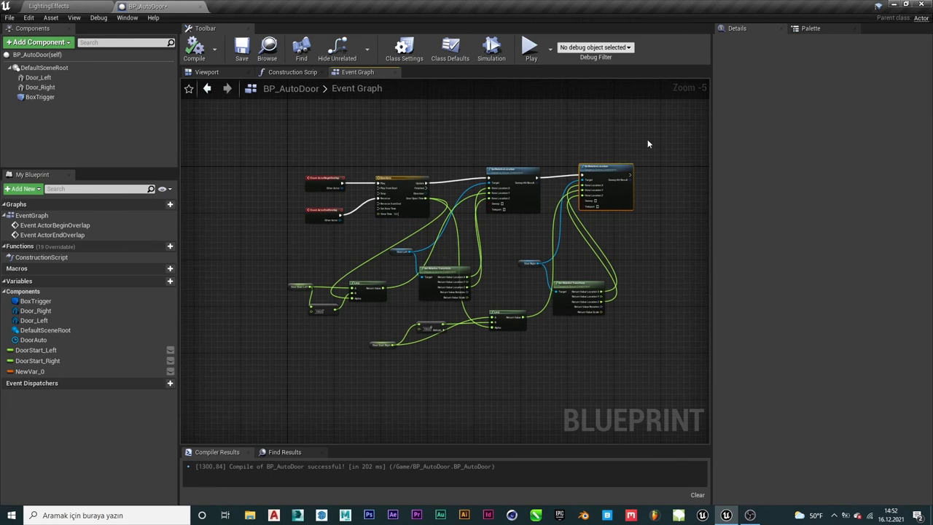
left_click_drag(407, 324, 254, 398)
key("c")
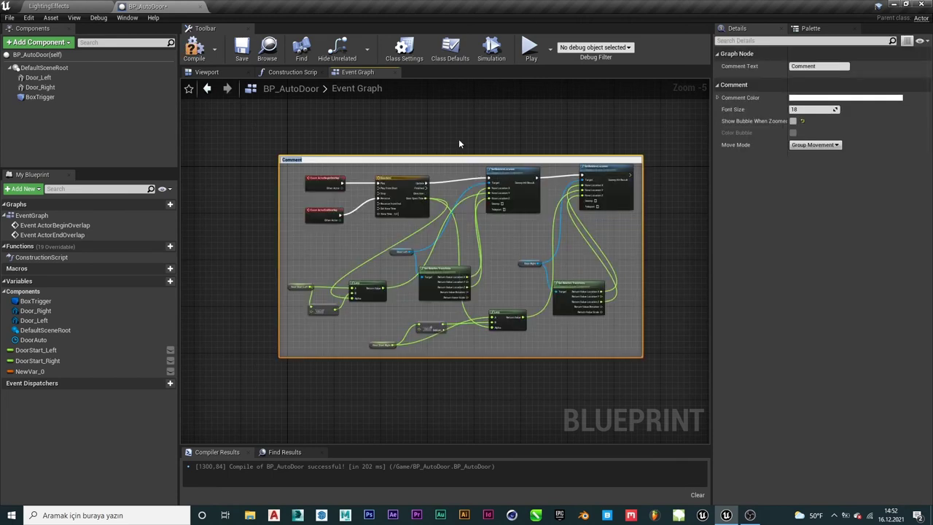
key("Caps_Lock")
type("Door Move")
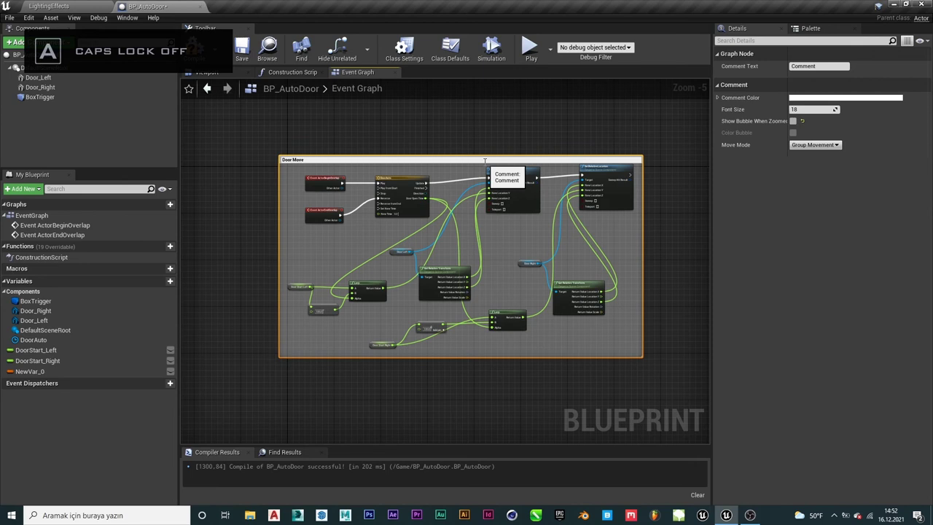
type("ment")
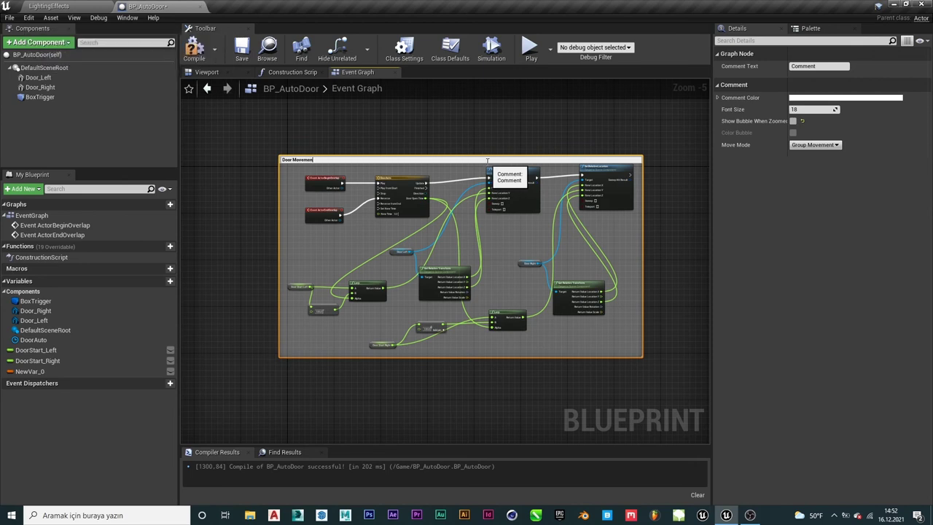
left_click(513, 108)
Recompile BP_AutoDoor and nudge both SetRelativeLocation nodes slightly down
scroll(488, 131, "up", 2)
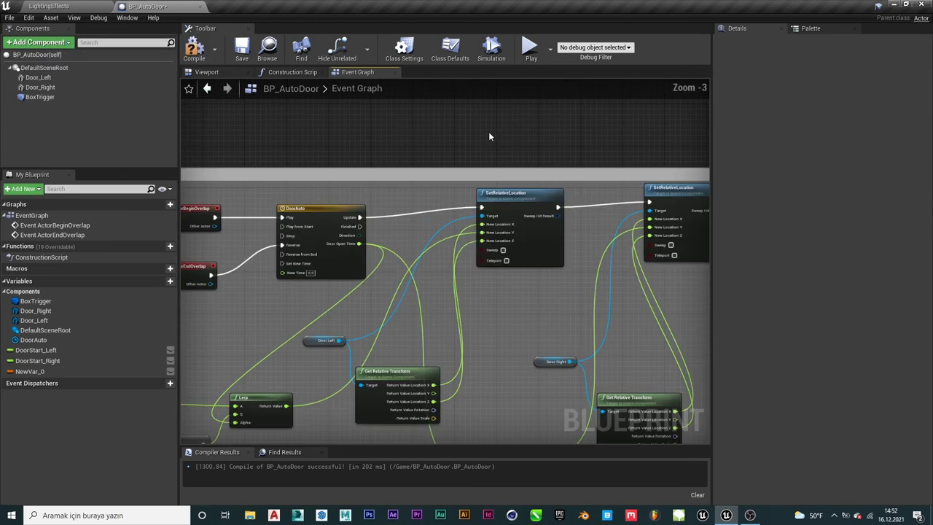
scroll(481, 125, "down", 1)
left_click(191, 45)
left_click_drag(520, 182, 520, 189)
left_click_drag(637, 170, 637, 181)
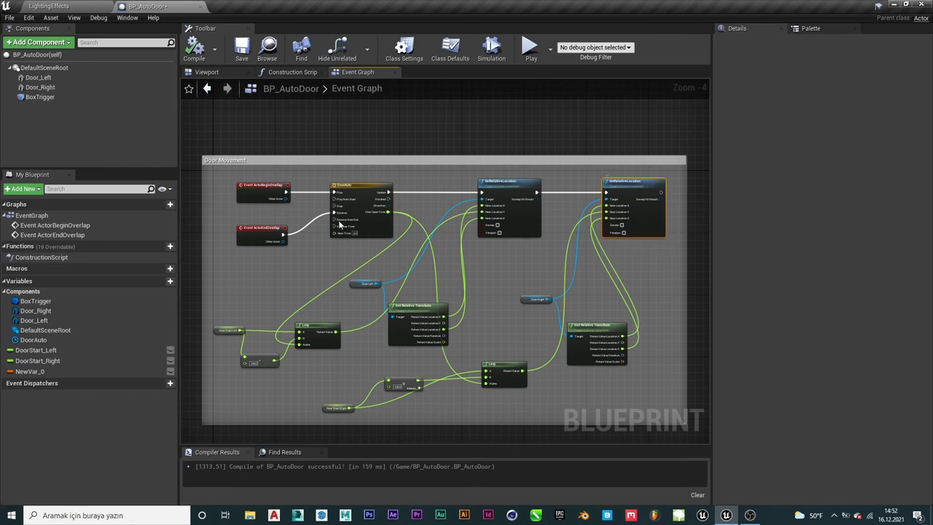
scroll(435, 345, "up", 1)
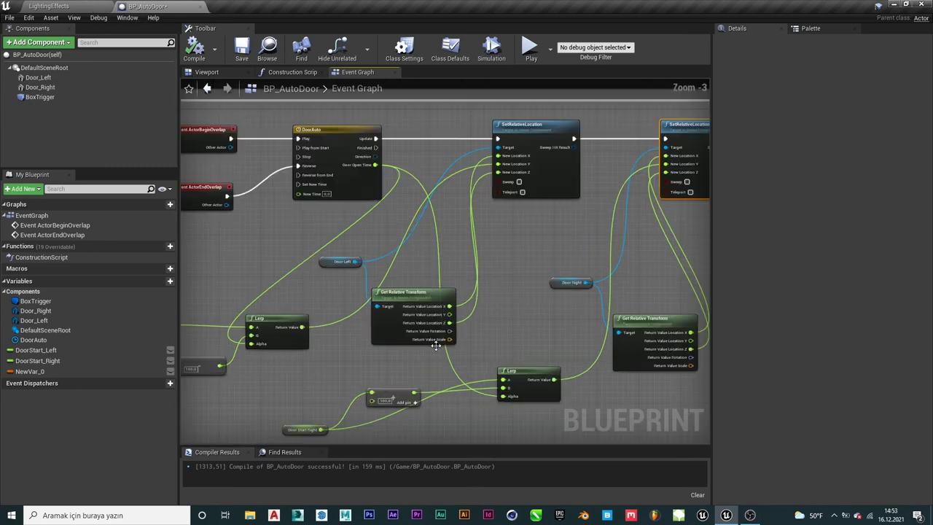
Play-test the LightingEffects level, walking toward the sliding glass doors
left_click(83, 6)
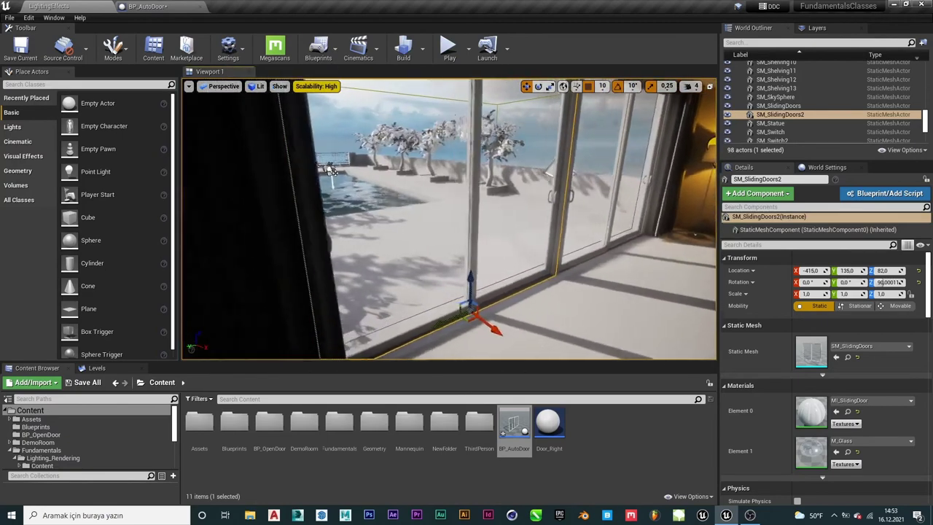
left_click(449, 48)
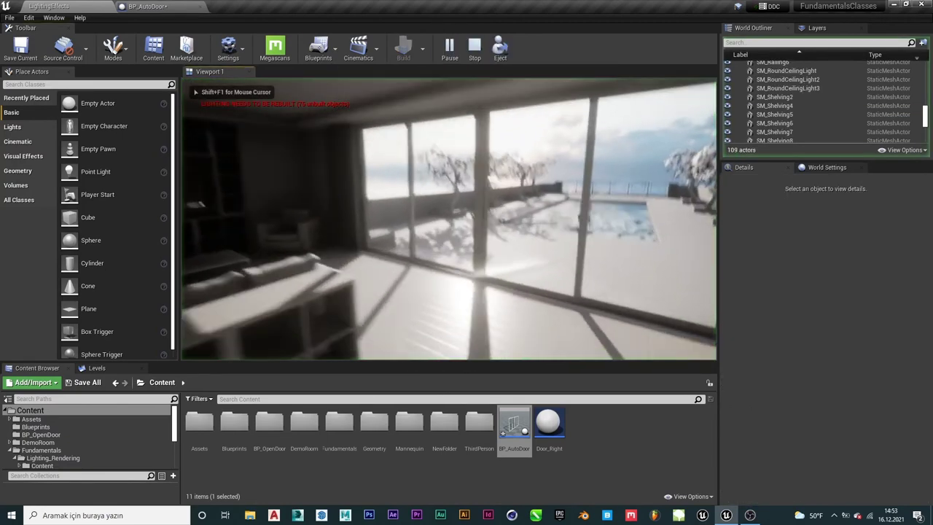
key("w")
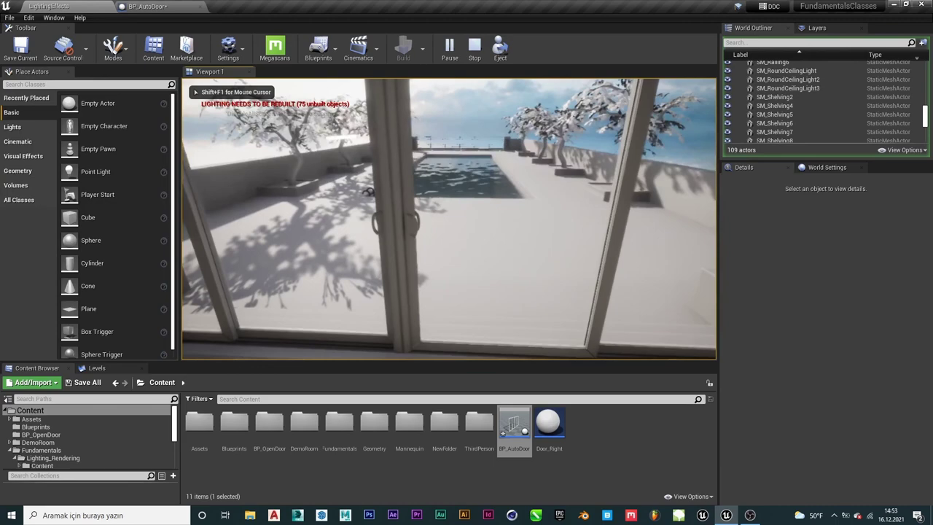
key("Escape")
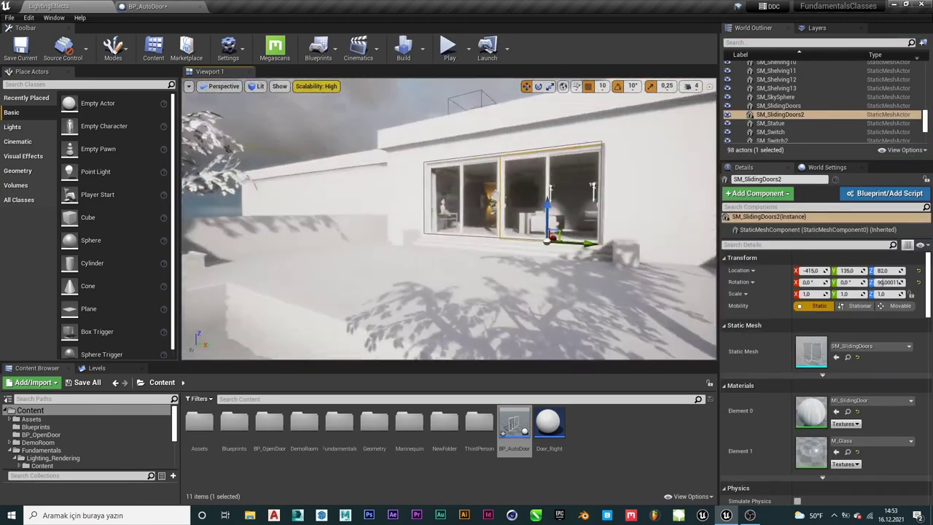
Delete the static sliding door meshes SM_SlidingDoors2 and SM_SlidingDoors from the wall
right_click_drag(521, 205, 522, 205)
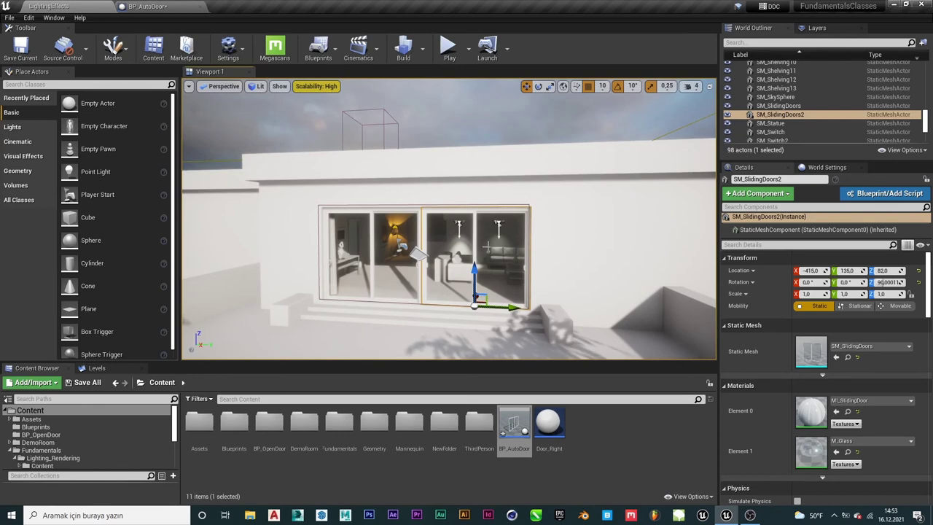
key("Delete")
left_click(359, 250)
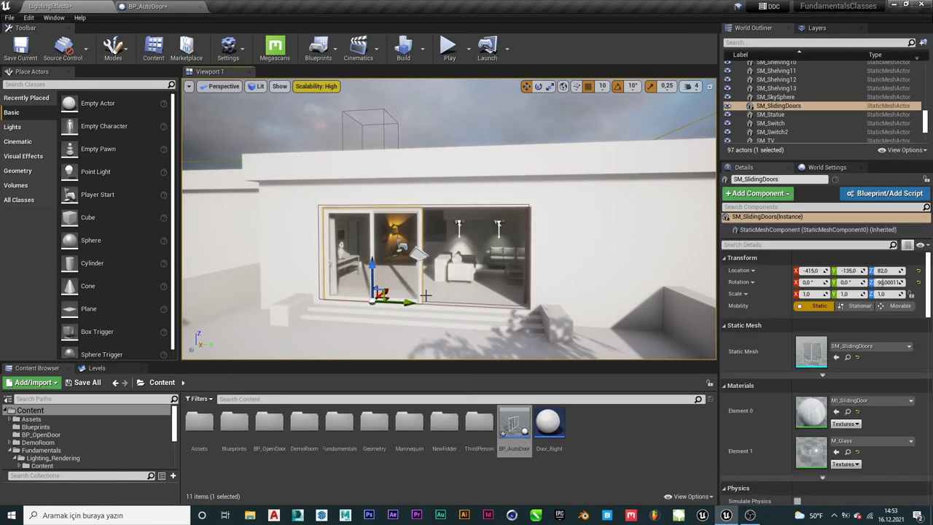
key("Delete")
left_click_drag(514, 424, 429, 308)
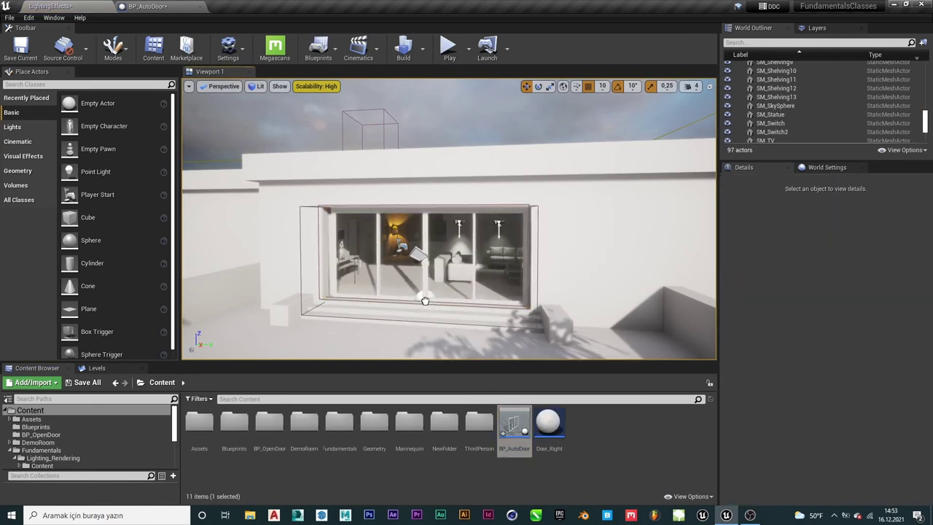
Drop BP_AutoDoor into the doorway and move it to X -420, Y 0, Z 80
left_click_drag(485, 282, 485, 282)
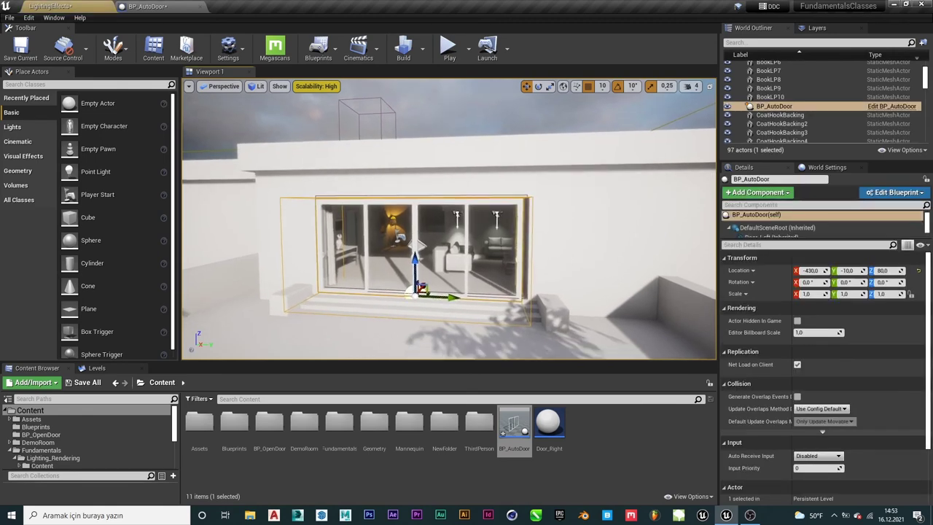
key("f")
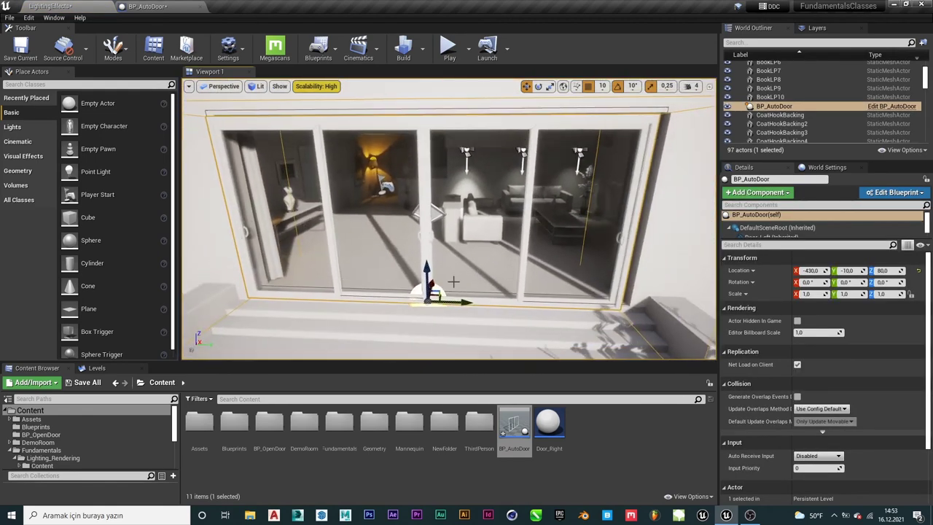
left_click_drag(447, 299, 460, 300)
right_click_drag(463, 271, 408, 277)
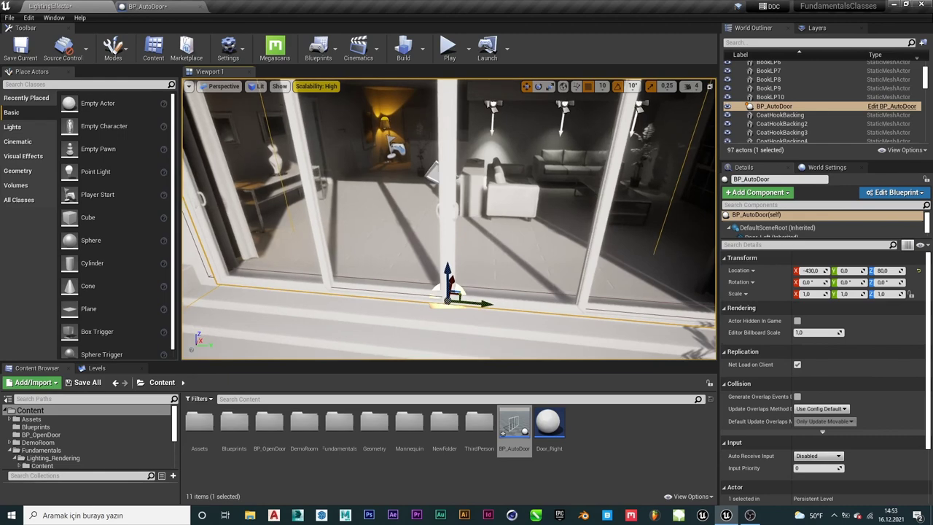
right_click_drag(498, 289, 502, 289)
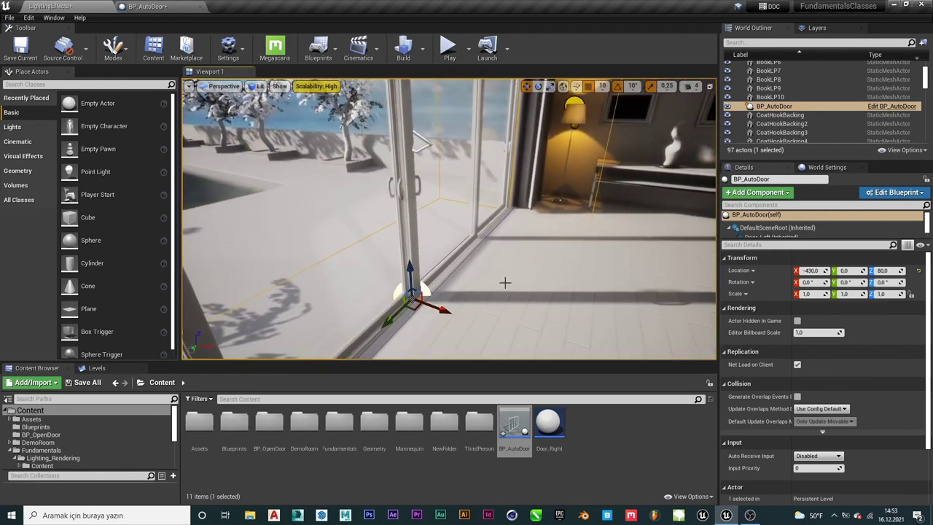
left_click_drag(436, 309, 442, 309)
mouse_move(442, 309)
right_mouse_down()
mouse_move(408, 291)
mouse_move(419, 288)
right_mouse_up()
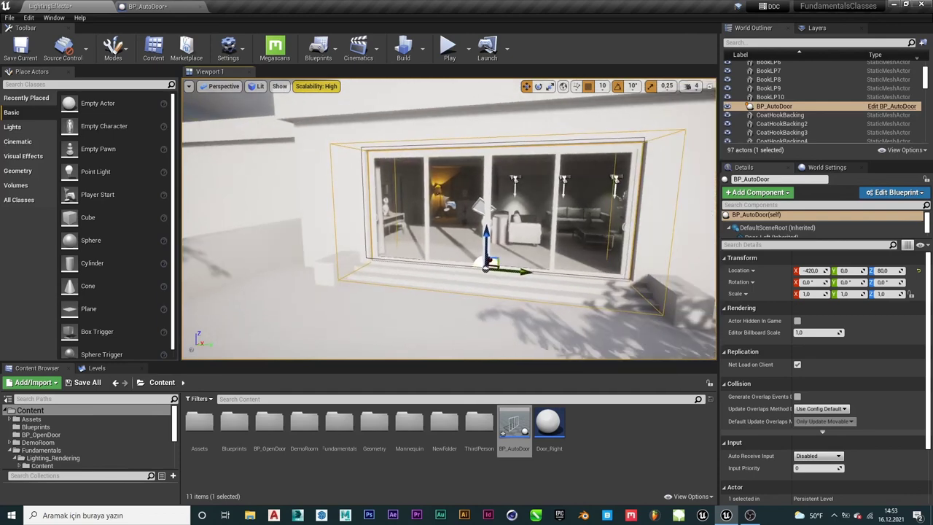
Inspect the house meshes SM_House2 and SM_House3, then start playing the level
scroll(530, 288, "up", 5)
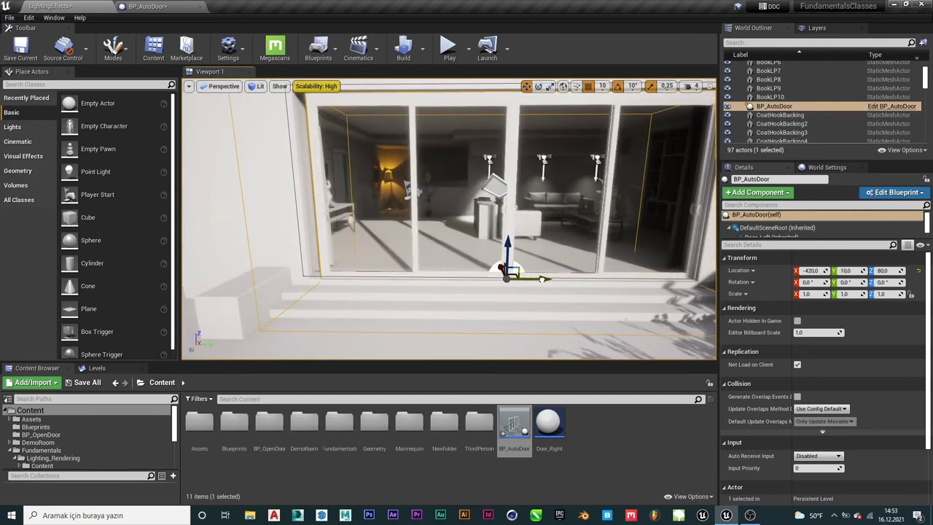
scroll(545, 250, "down", 3)
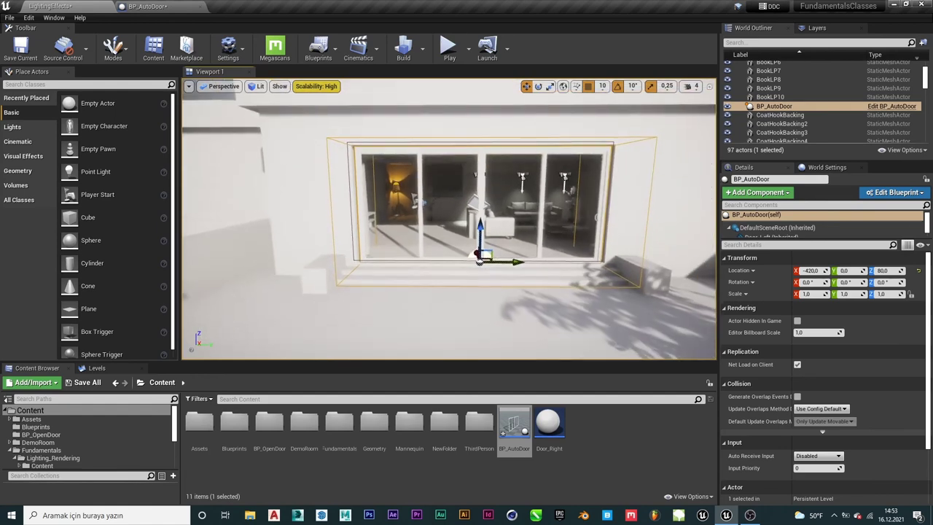
left_click(541, 329)
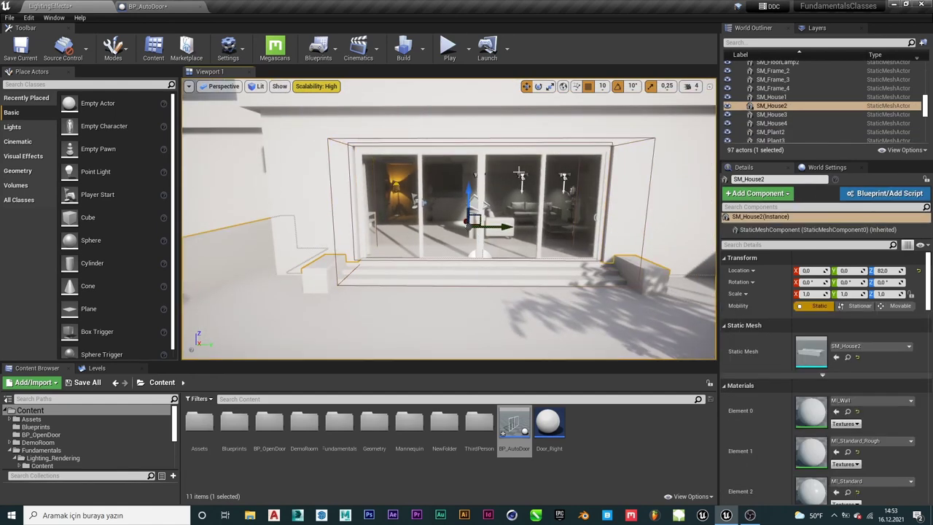
left_click(539, 321)
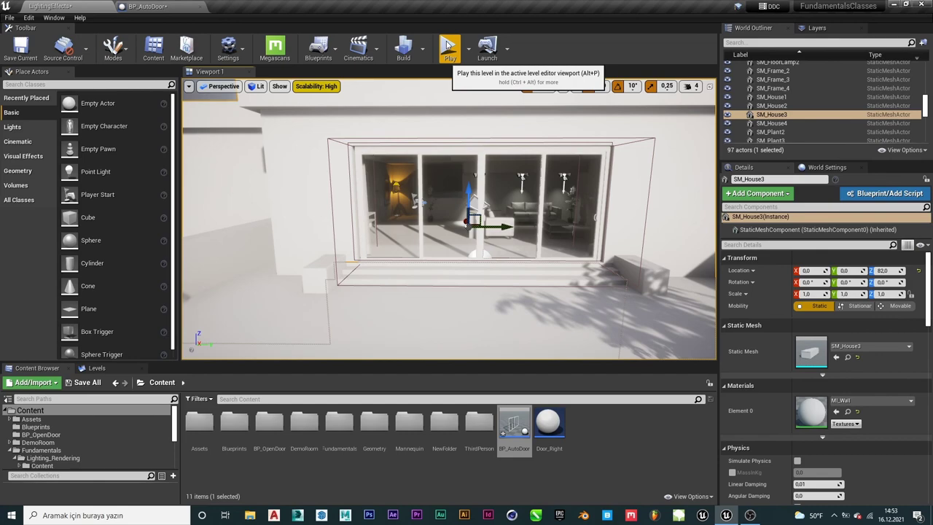
key("alt+p")
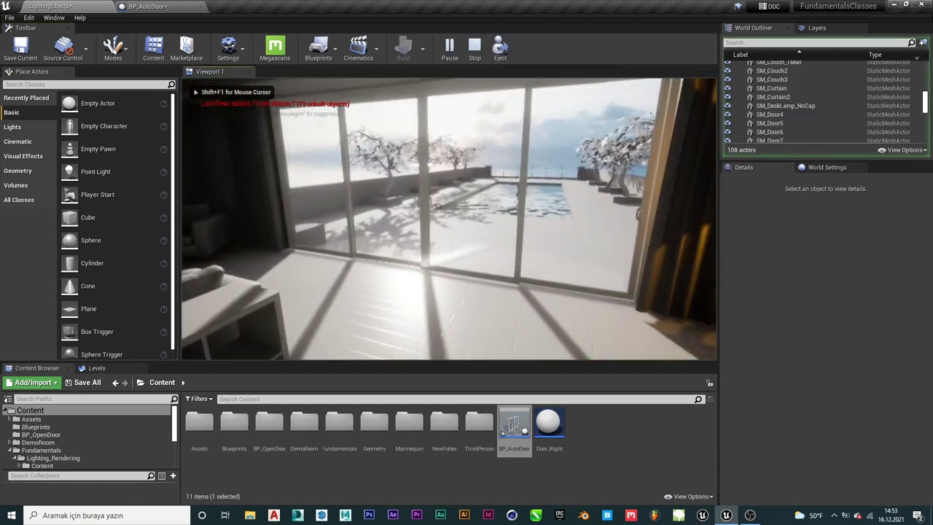
In full-screen play, walk out through the automatic sliding doors onto the terrace and turn back toward the house
key("F11")
key("w")
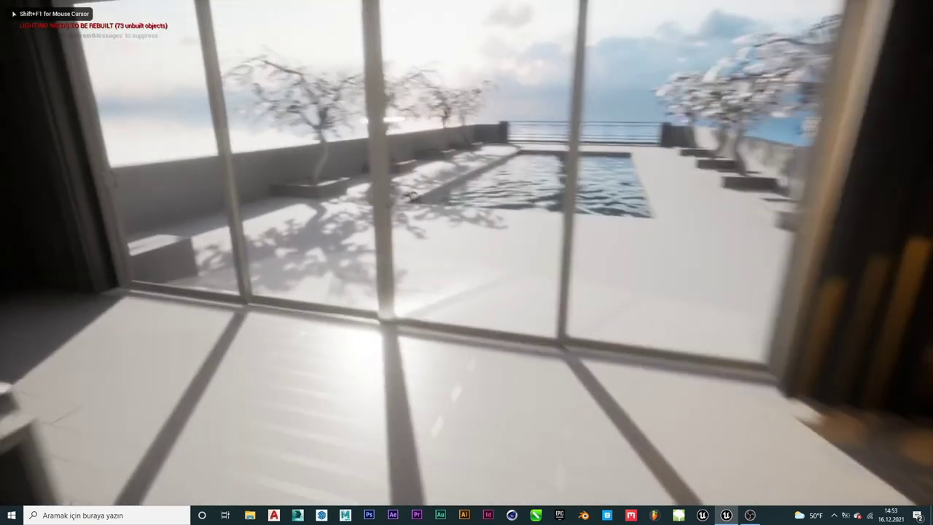
key("w")
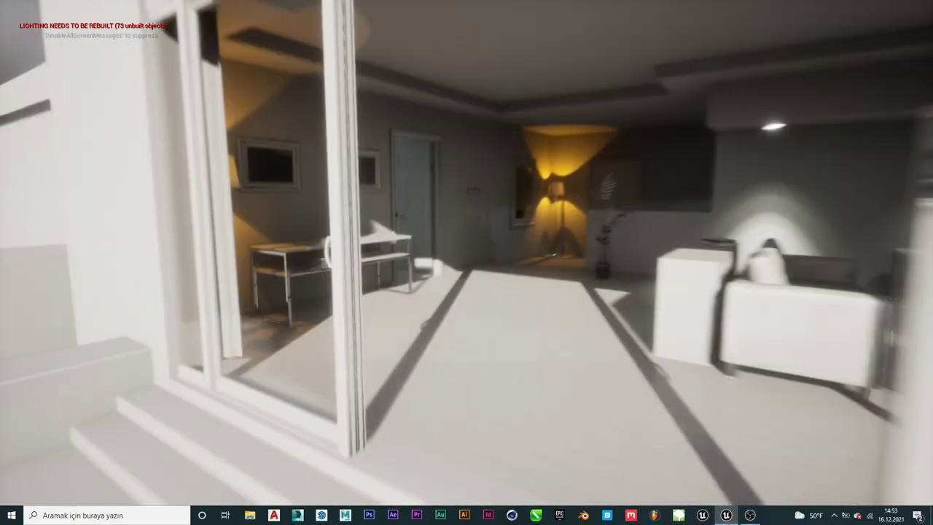
key("s")
key("s")
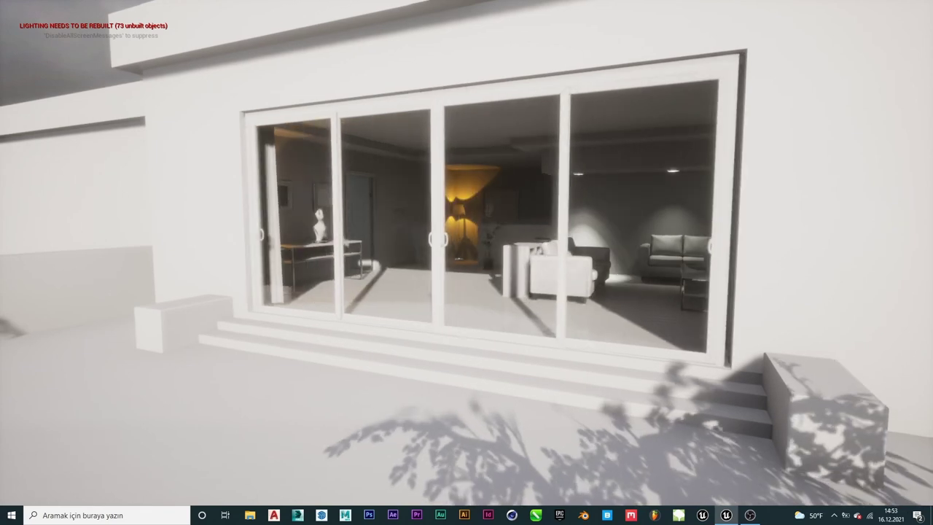
right_click_drag(889, 198, 874, 196)
Stop play and shift the BP_AutoDoor actor along X until it sits within the wall opening
key("Escape")
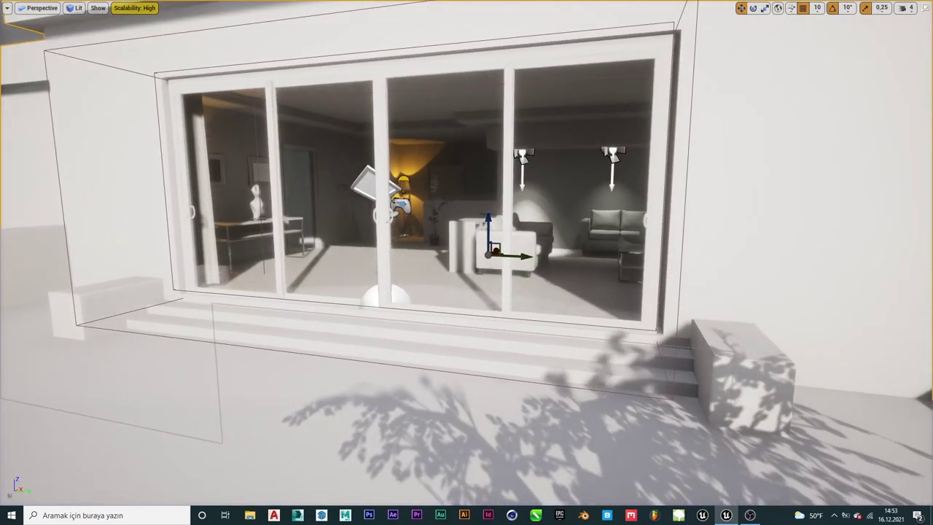
left_click(418, 313)
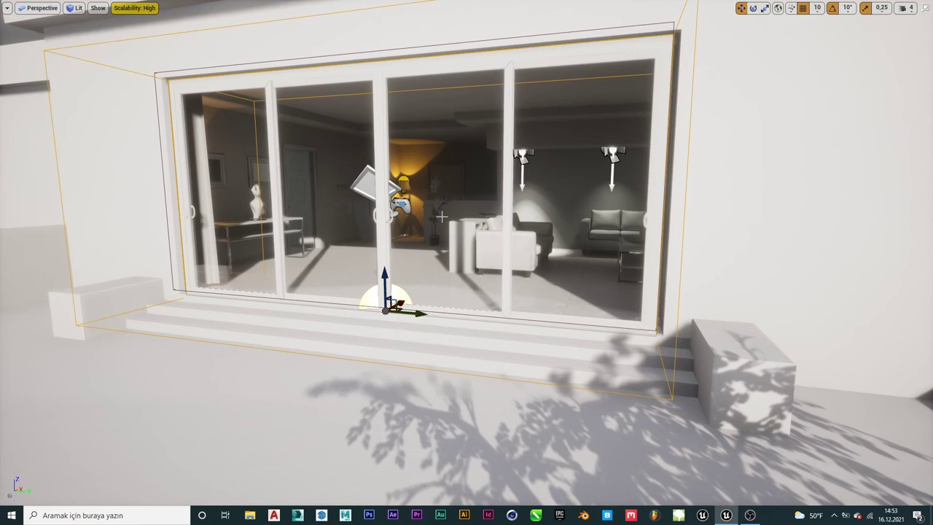
left_click_drag(418, 313, 430, 314)
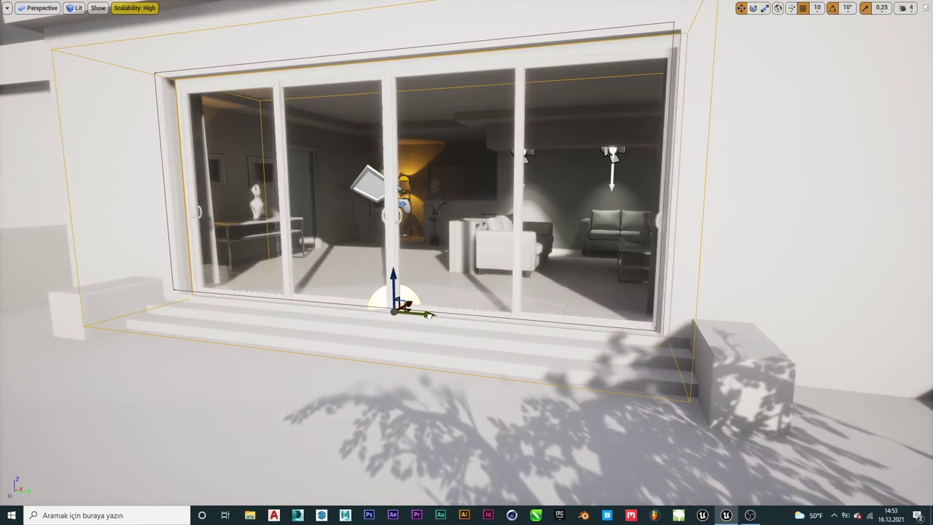
key("f")
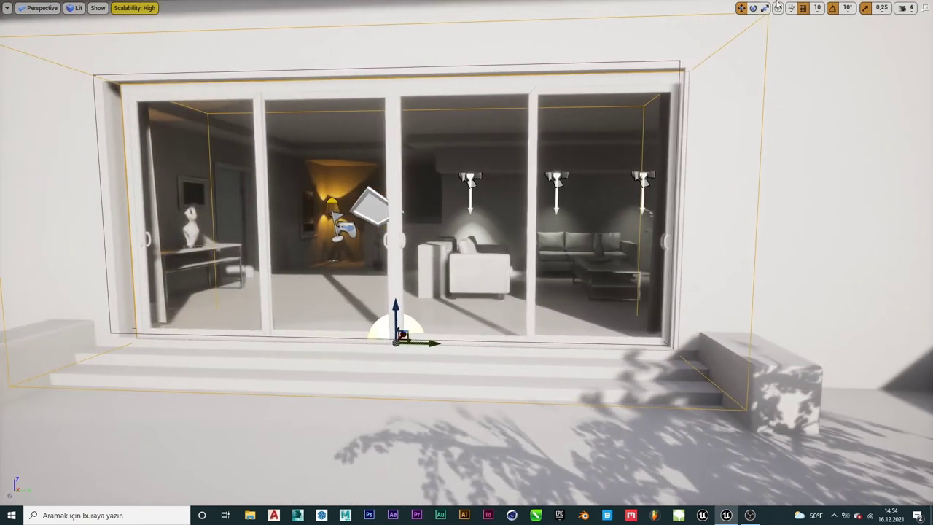
right_click_drag(554, 291, 579, 280)
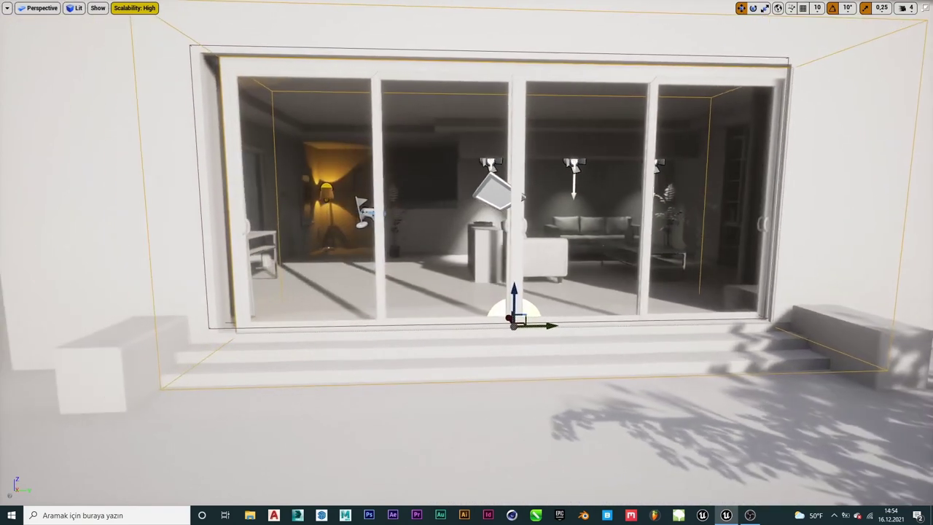
left_click_drag(548, 326, 539, 326)
right_click_drag(532, 325, 496, 306)
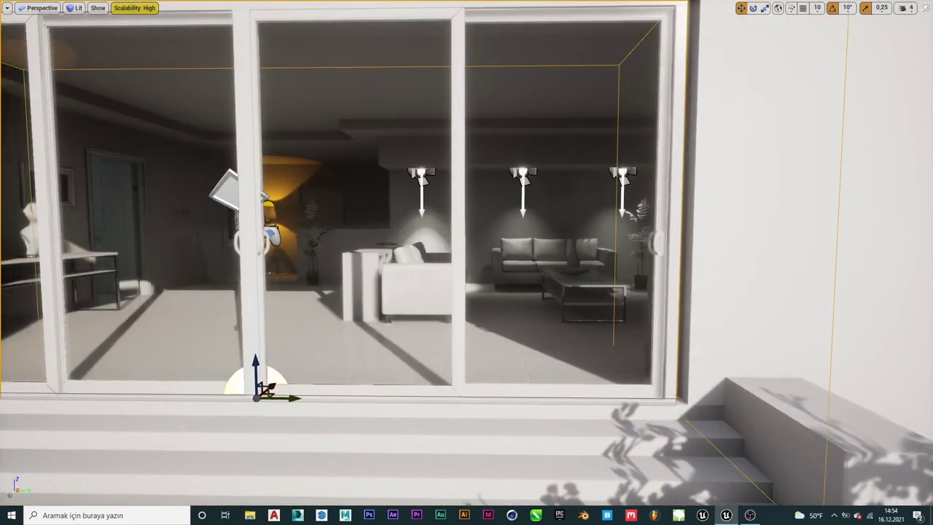
left_click(32, 8)
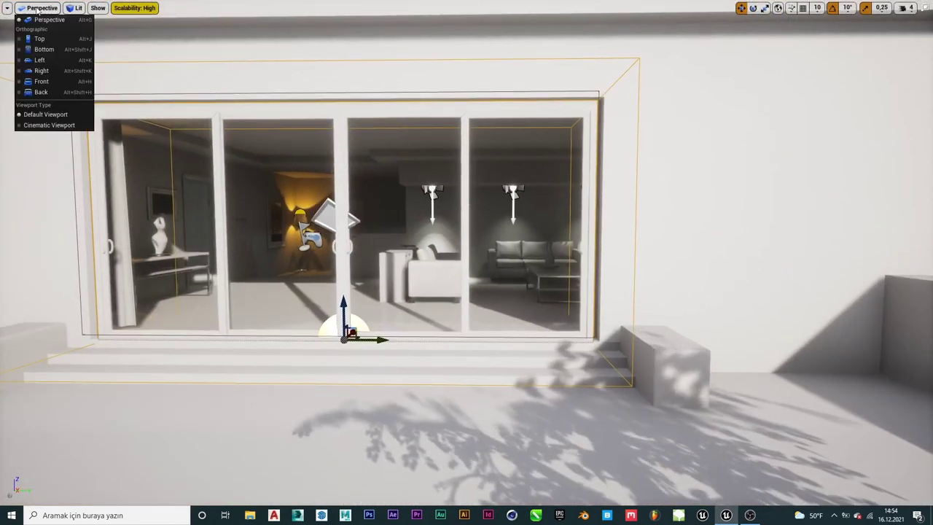
In a zoomed-in Front orthographic view, raise the sliding doors slightly to match the wall opening
left_click(42, 82)
scroll(469, 237, "up", 10)
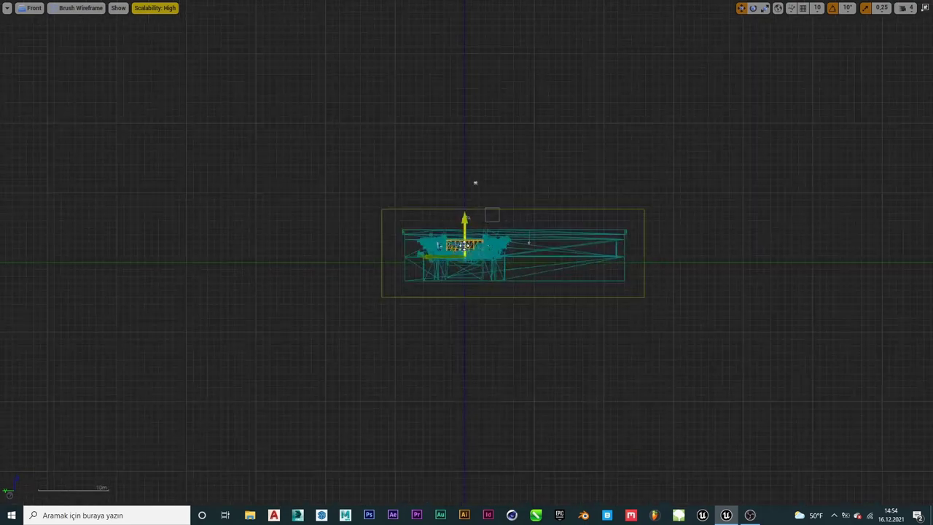
scroll(473, 302, "up", 2)
scroll(474, 302, "up", 2)
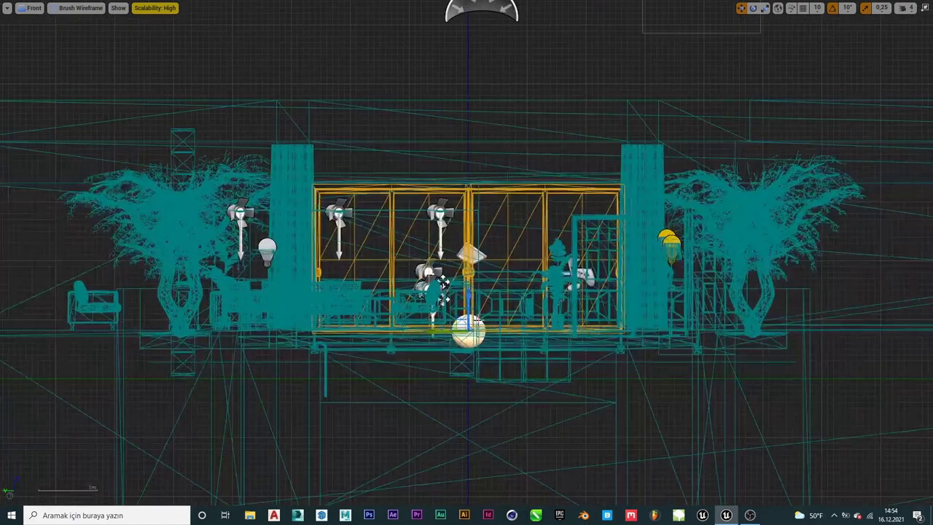
scroll(474, 303, "up", 2)
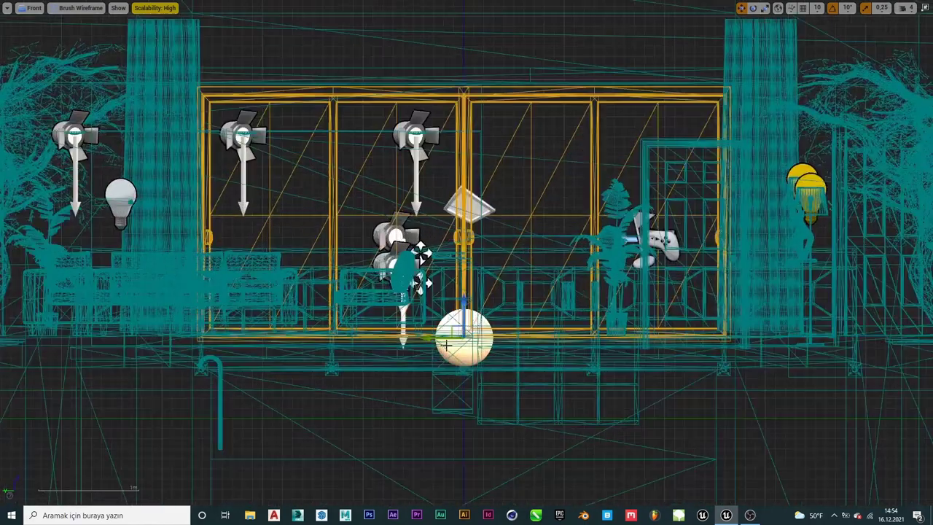
scroll(454, 313, "up", 1)
left_click_drag(470, 319, 446, 348)
Return the viewport to Lit view mode and Perspective view
scroll(312, 229, "down", 3)
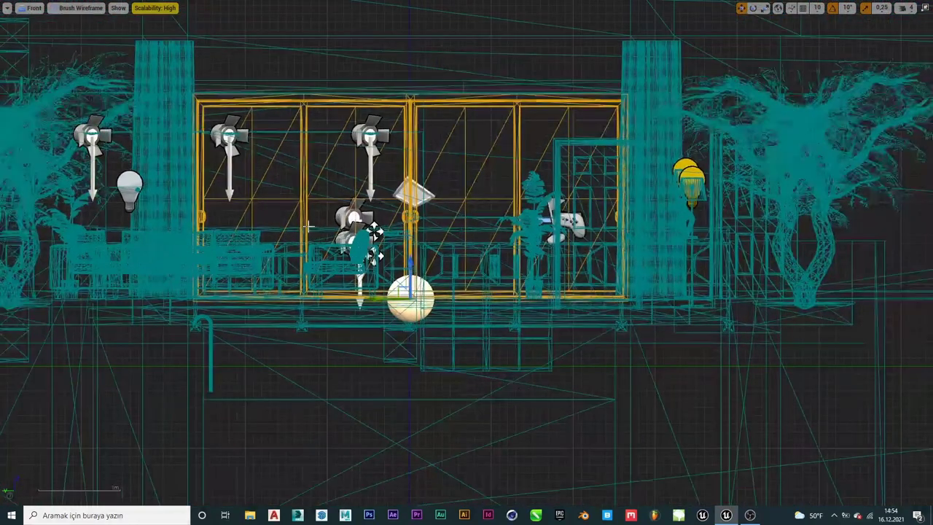
left_click(83, 8)
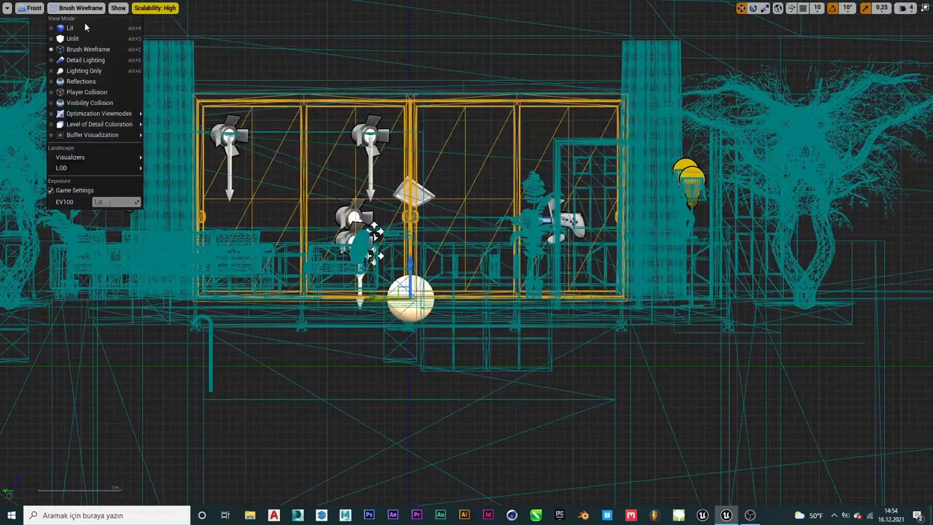
left_click(70, 28)
left_click(63, 8)
left_click(33, 8)
left_click(32, 8)
left_click(33, 8)
left_click(39, 21)
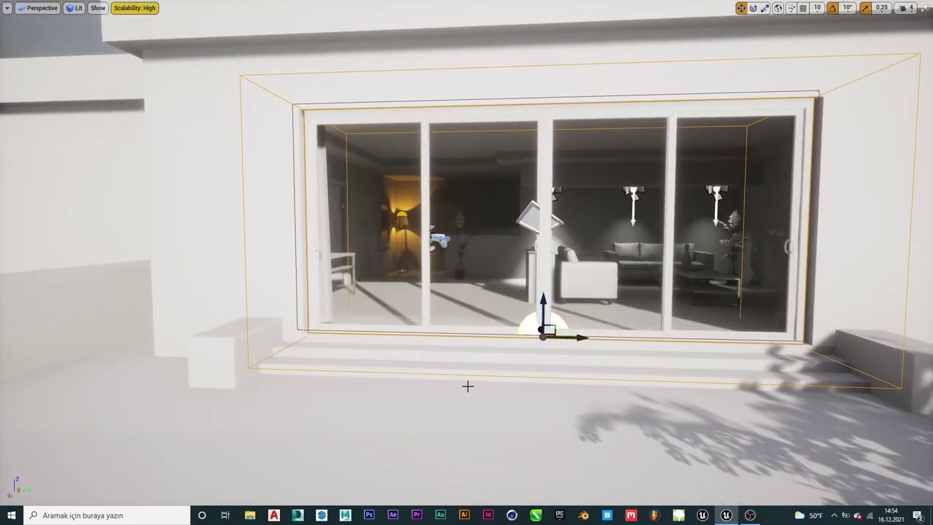
Face the glass doors head-on, try stretching the door frame wider, then undo the resize
scroll(465, 407, "down", 5)
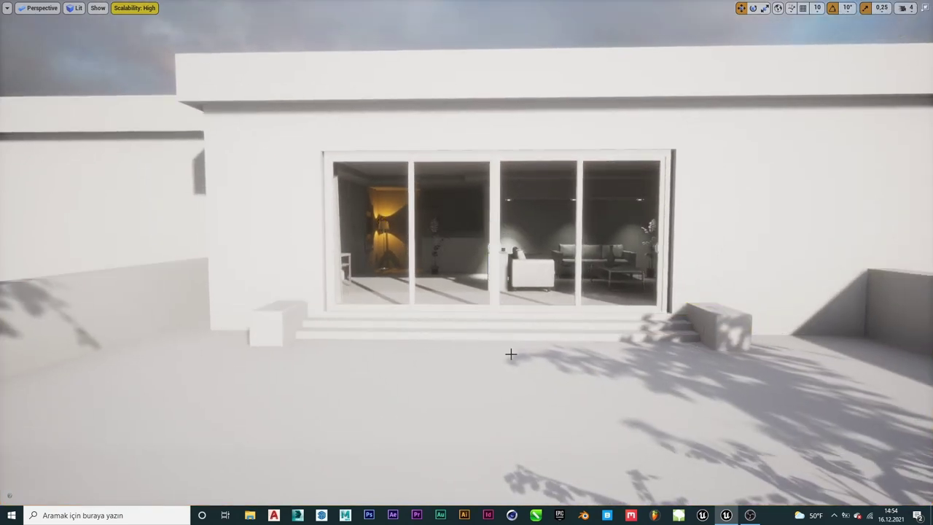
right_click_drag(467, 263, 438, 263)
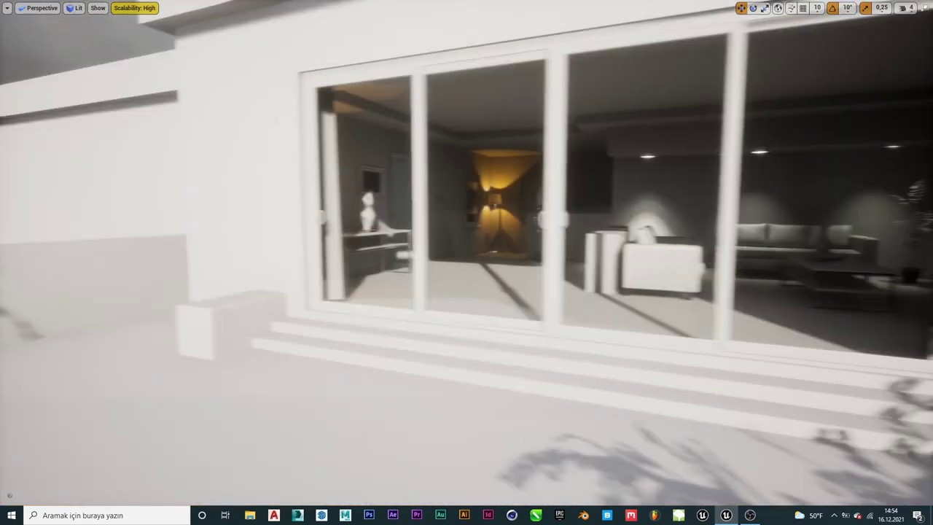
right_click_drag(587, 293, 543, 294)
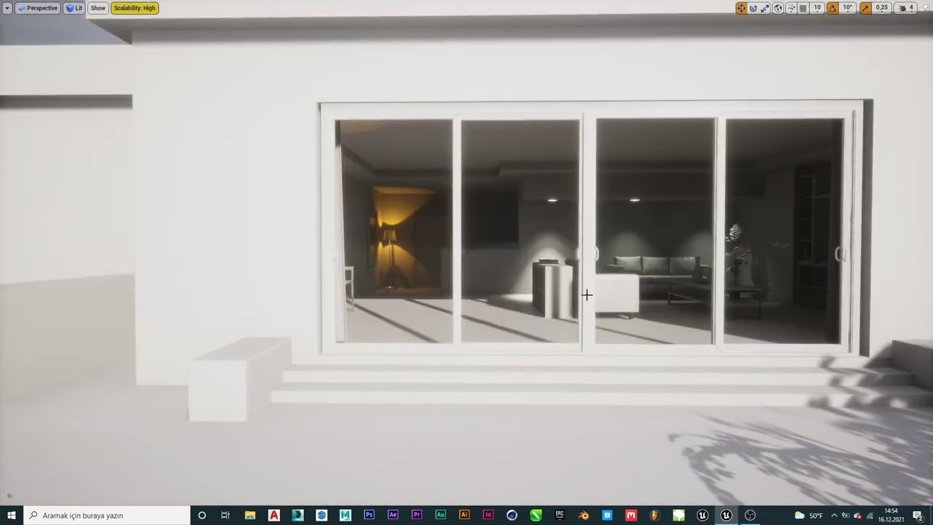
left_click_drag(605, 356, 609, 355)
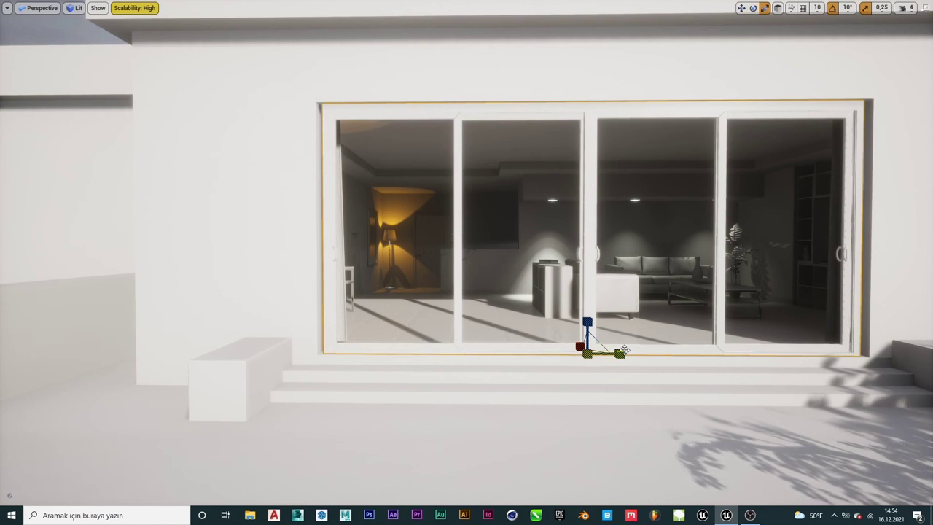
key("ctrl+z")
key("ctrl+z")
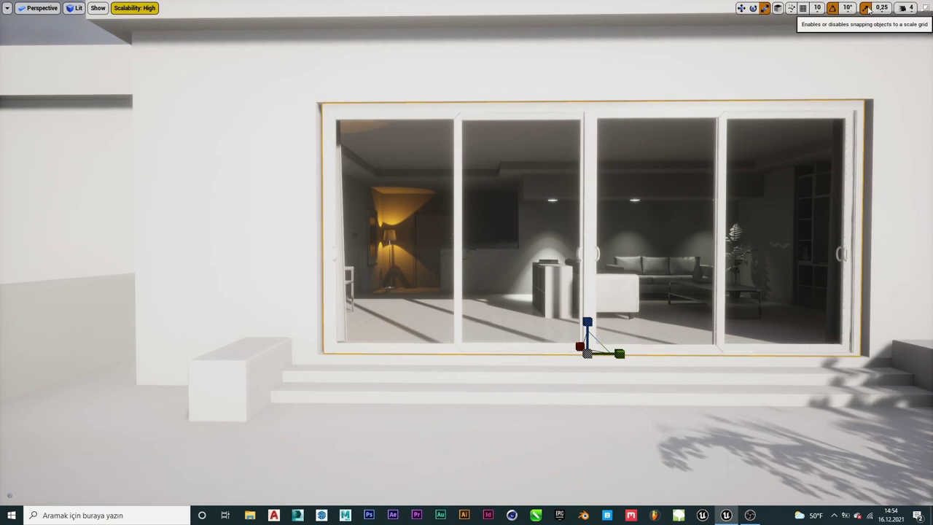
key("ctrl+z")
key("ctrl+z")
key("ctrl+z")
key("ctrl+z")
key("ctrl+z")
key("ctrl+z")
key("ctrl+z")
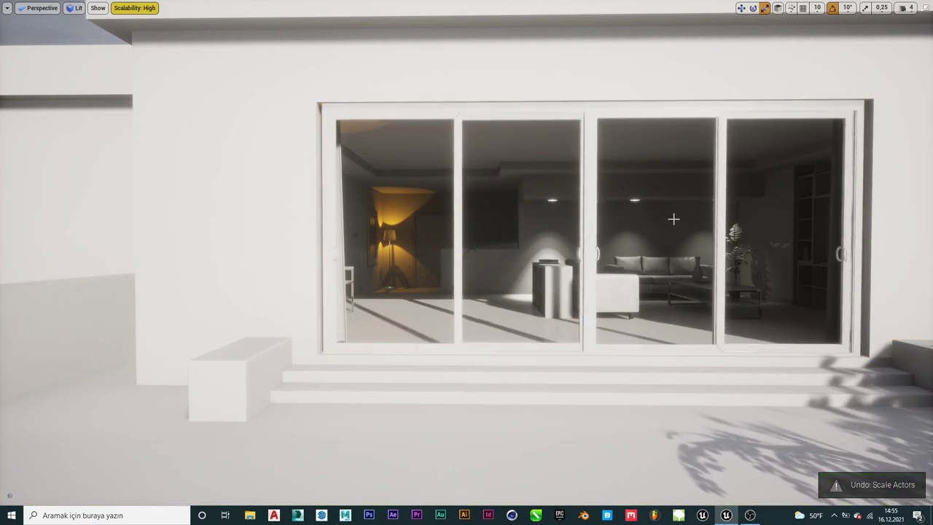
Select the sliding doors in move mode and nudge them slightly right within the wall
right_click_drag(674, 218, 674, 219)
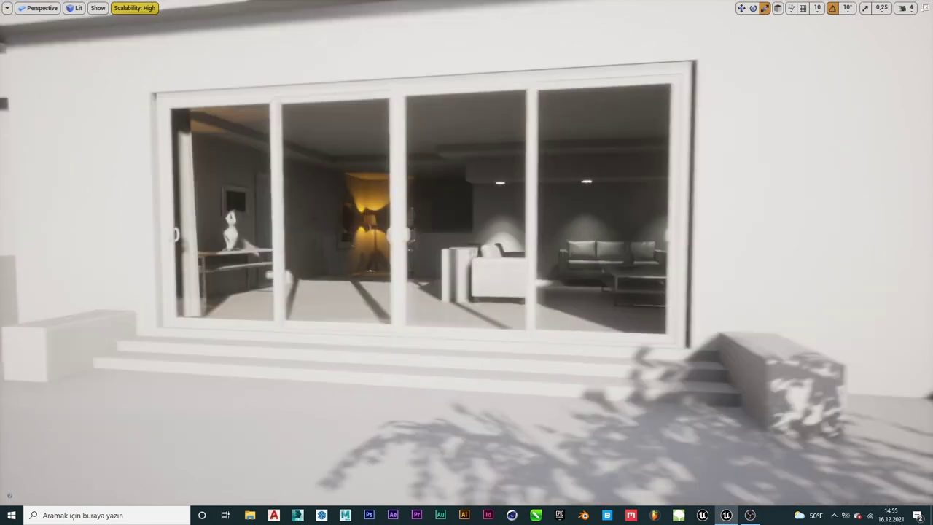
right_click_drag(388, 317, 389, 317)
left_click(388, 317)
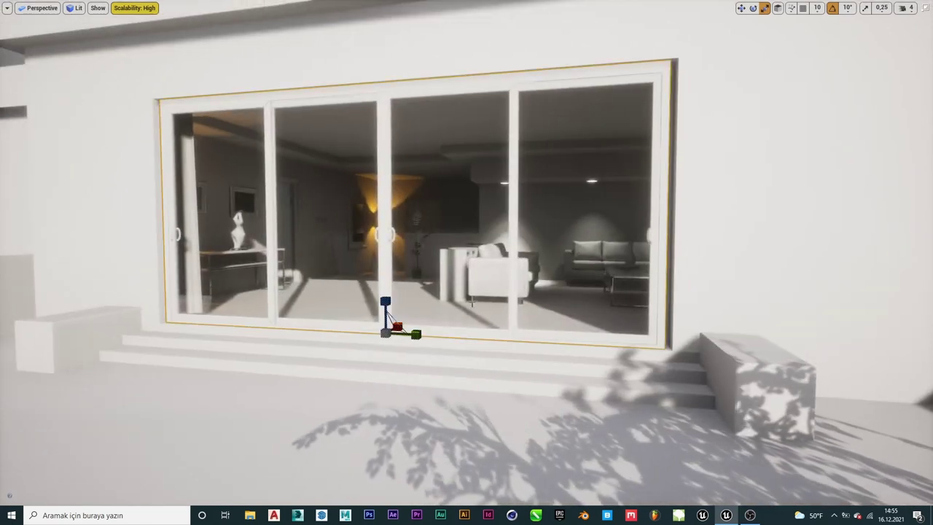
key("w")
left_click_drag(421, 334, 423, 335)
right_click_drag(422, 333, 439, 357)
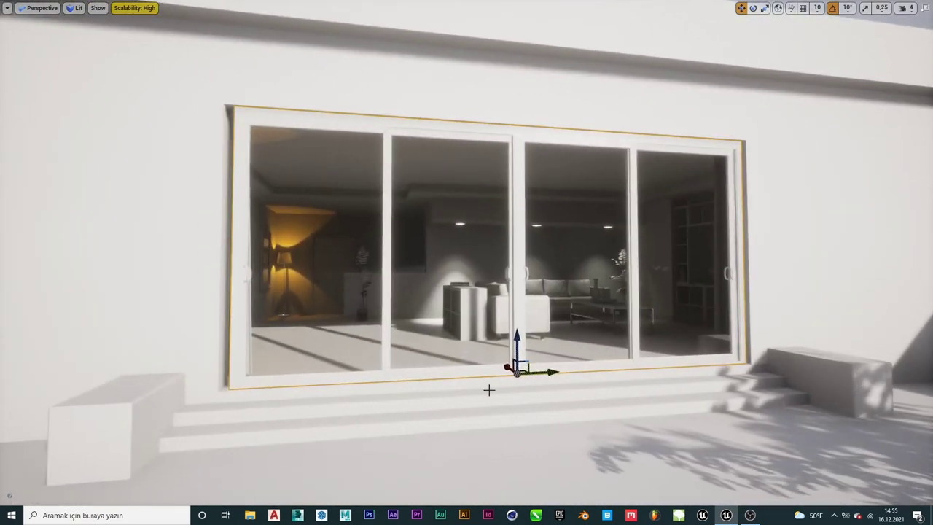
Pull the view back for a wider look and exit immersive mode to the full editor layout
scroll(488, 390, "up", 2)
scroll(542, 391, "up", 2)
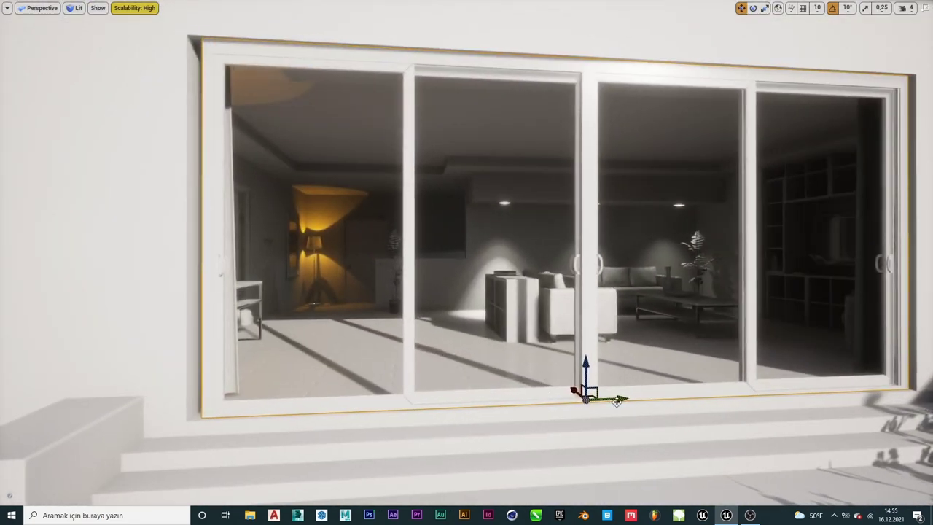
scroll(613, 402, "down", 2)
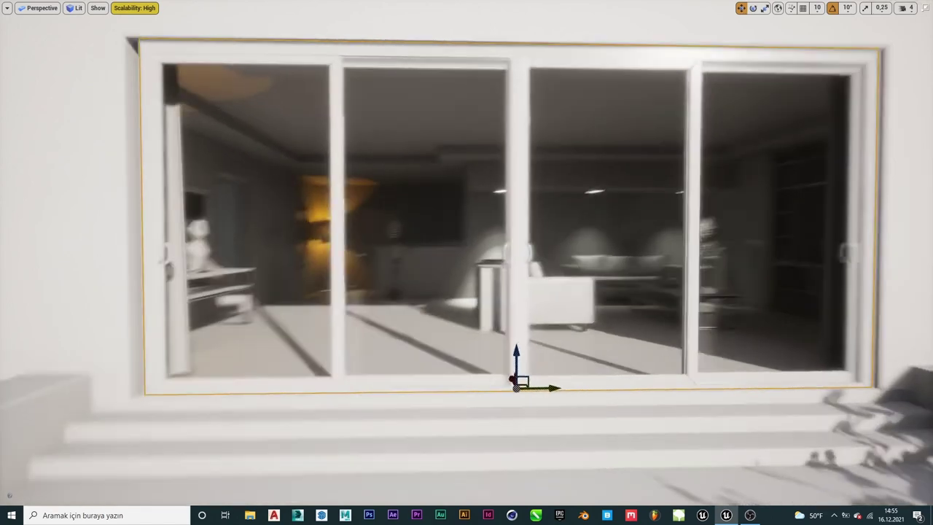
mouse_move(613, 401)
right_mouse_down()
mouse_move(656, 399)
mouse_move(690, 458)
right_mouse_up()
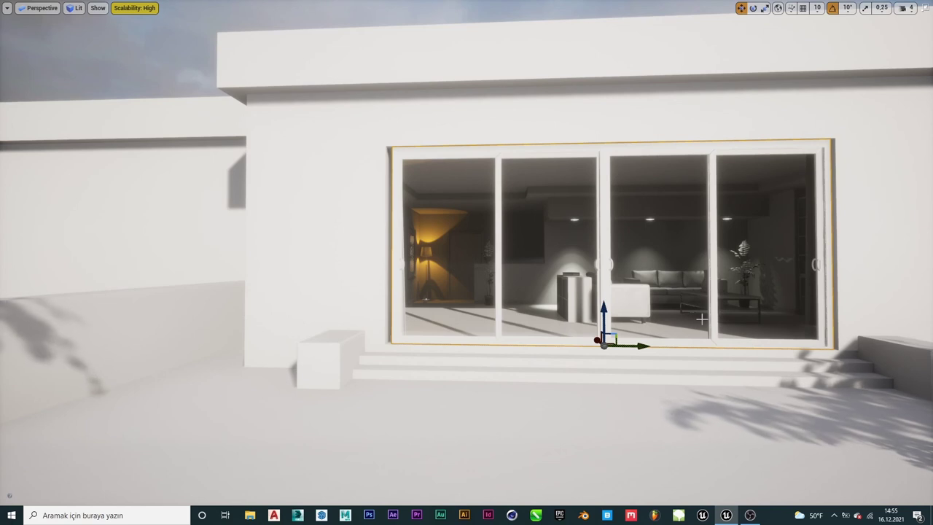
key("F11")
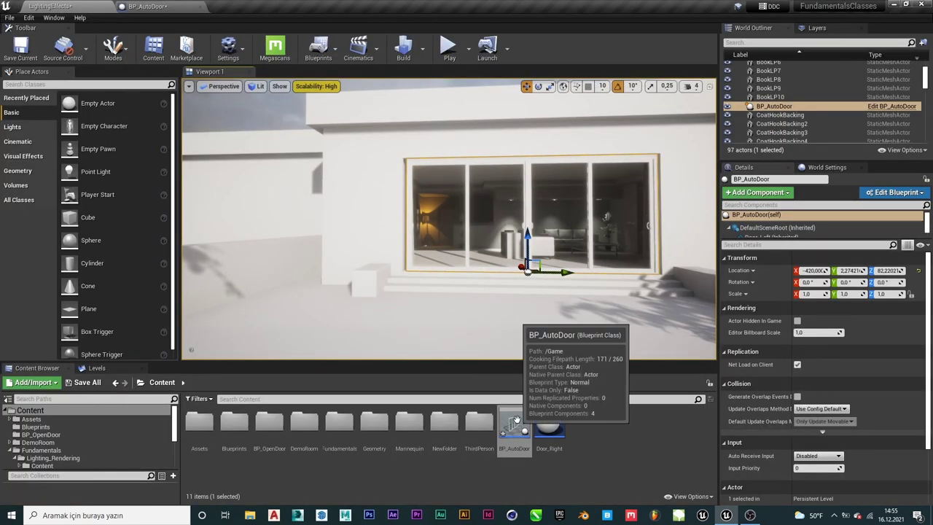
Open the BP_AutoDoor Blueprint and select its Door_Right component in the Viewport preview
double_click(516, 425)
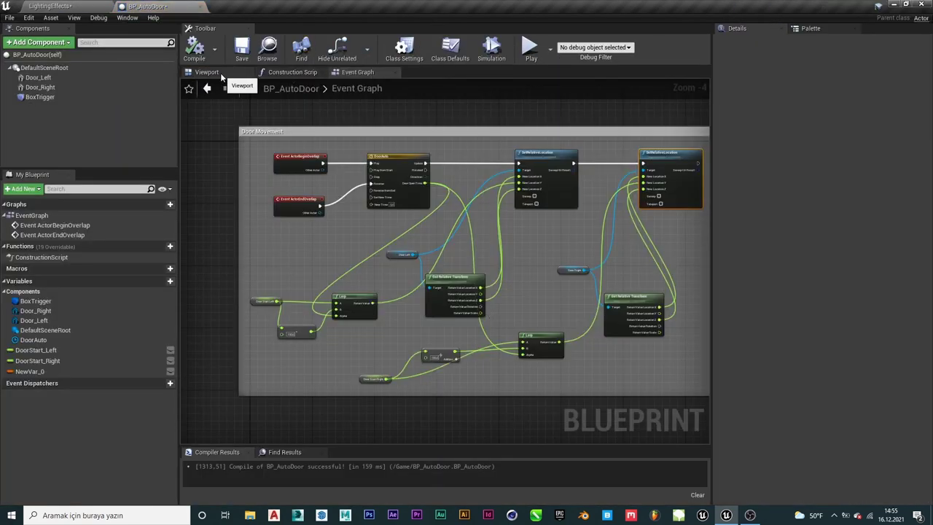
left_click(207, 72)
left_click(421, 295)
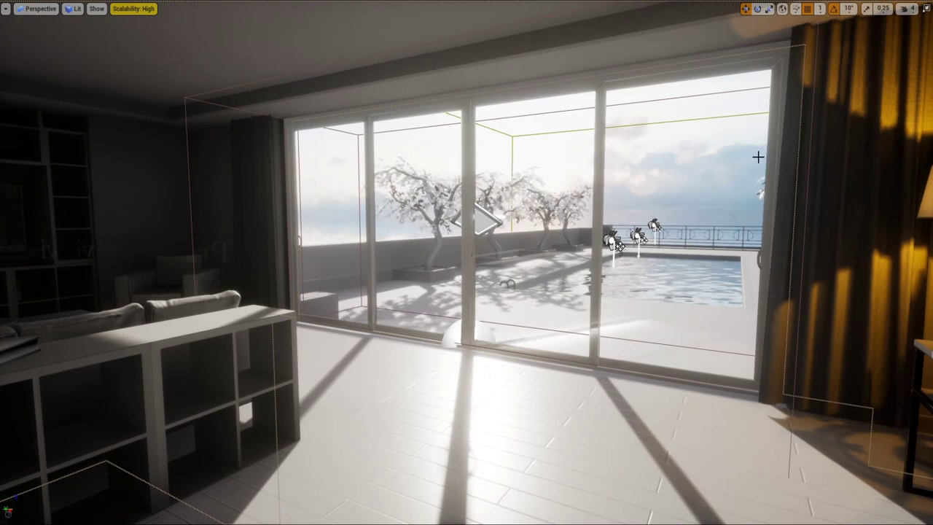
Play-test the level, walking the player toward the glass doors twice to watch them open
key("alt+p")
left_click(626, 91)
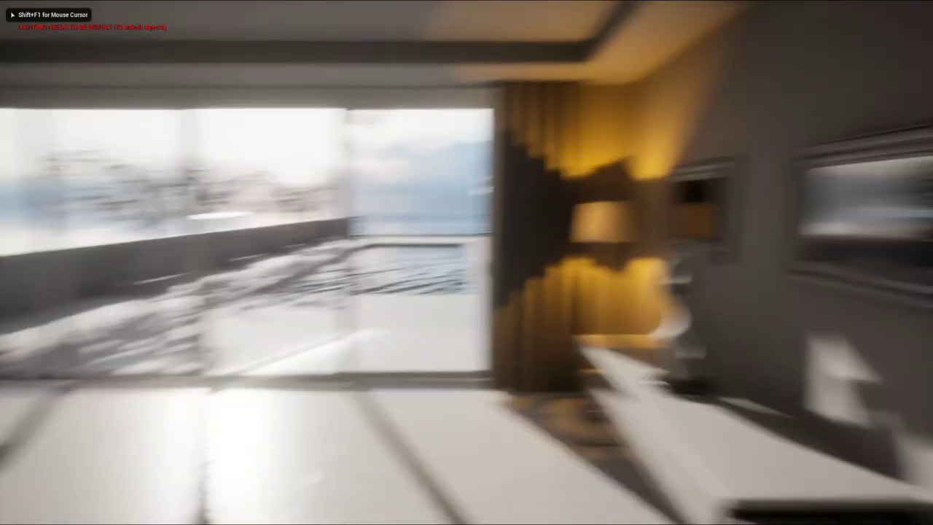
key("w")
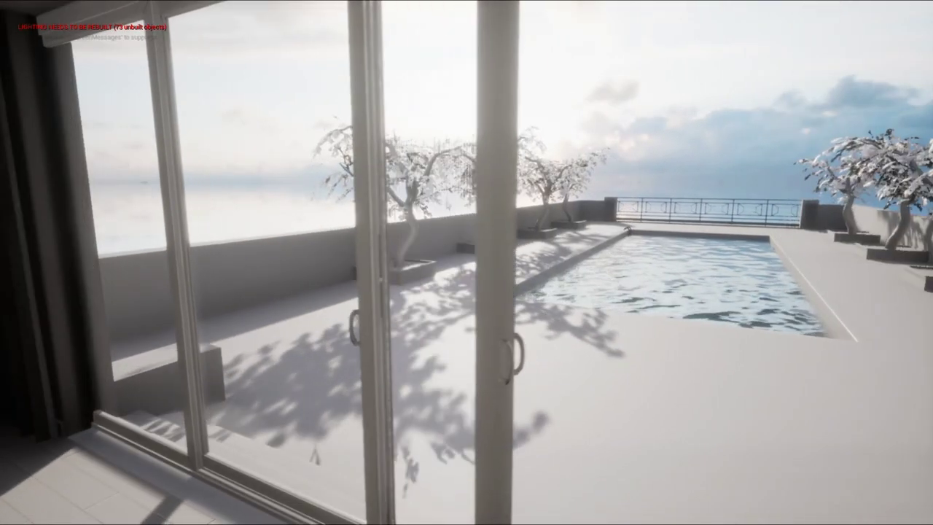
key("w")
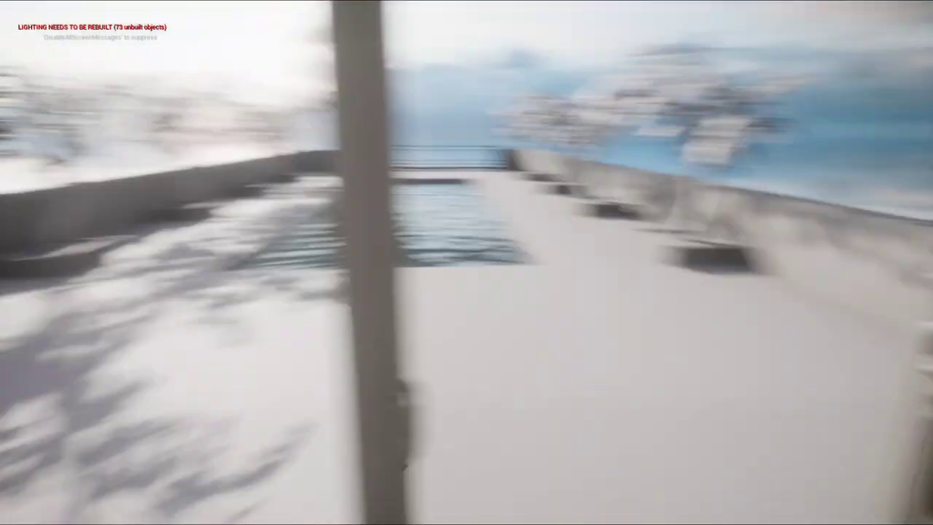
mouse_move(466, 262)
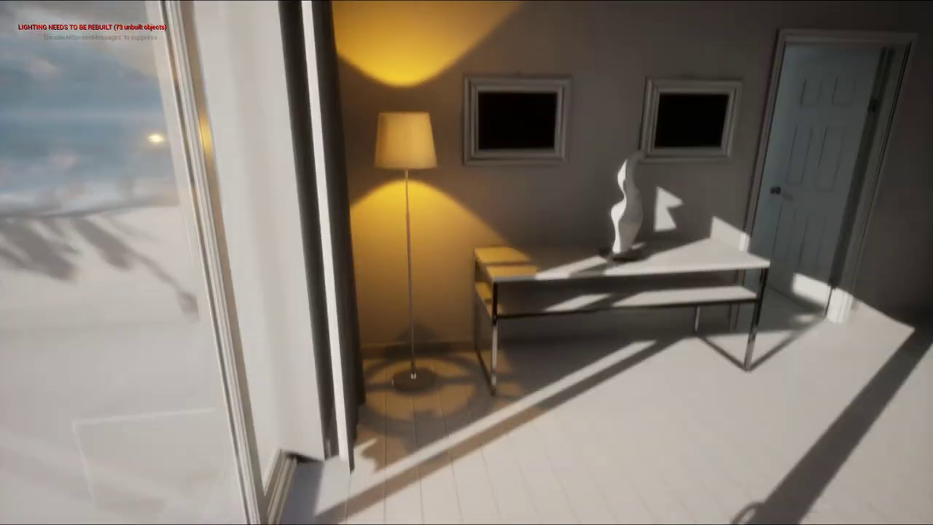